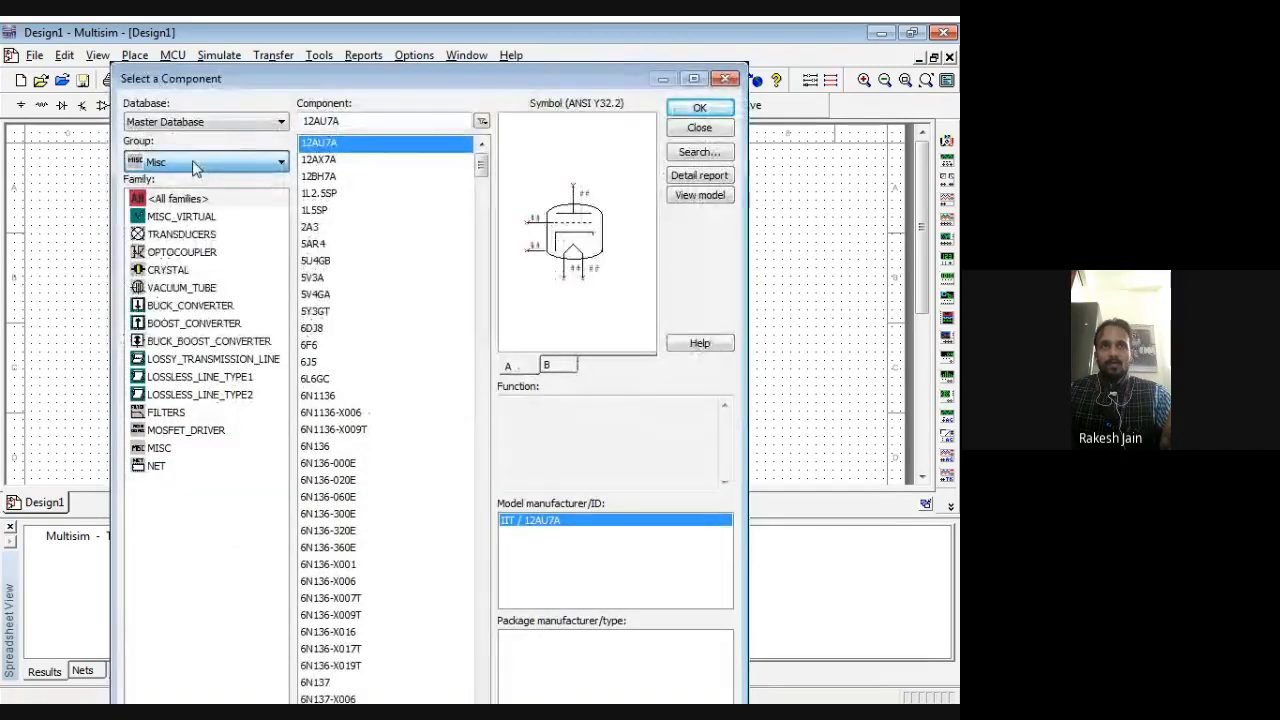
Place a two-input XOR gate (XOR2) from the Misc Digital group in the upper middle of the schematic
{"action": "left_click", "coordinate": [171, 348]}
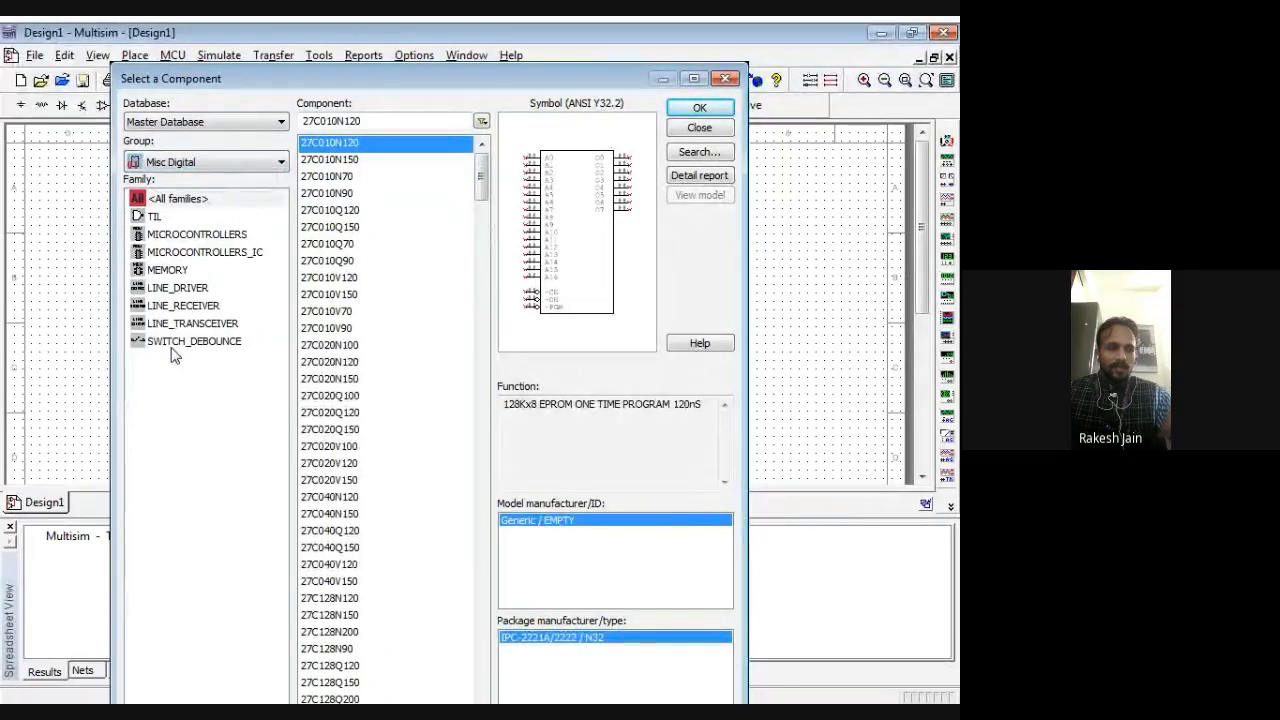
{"action": "left_click_drag", "start_coordinate": [481, 180], "coordinate": [484, 703]}
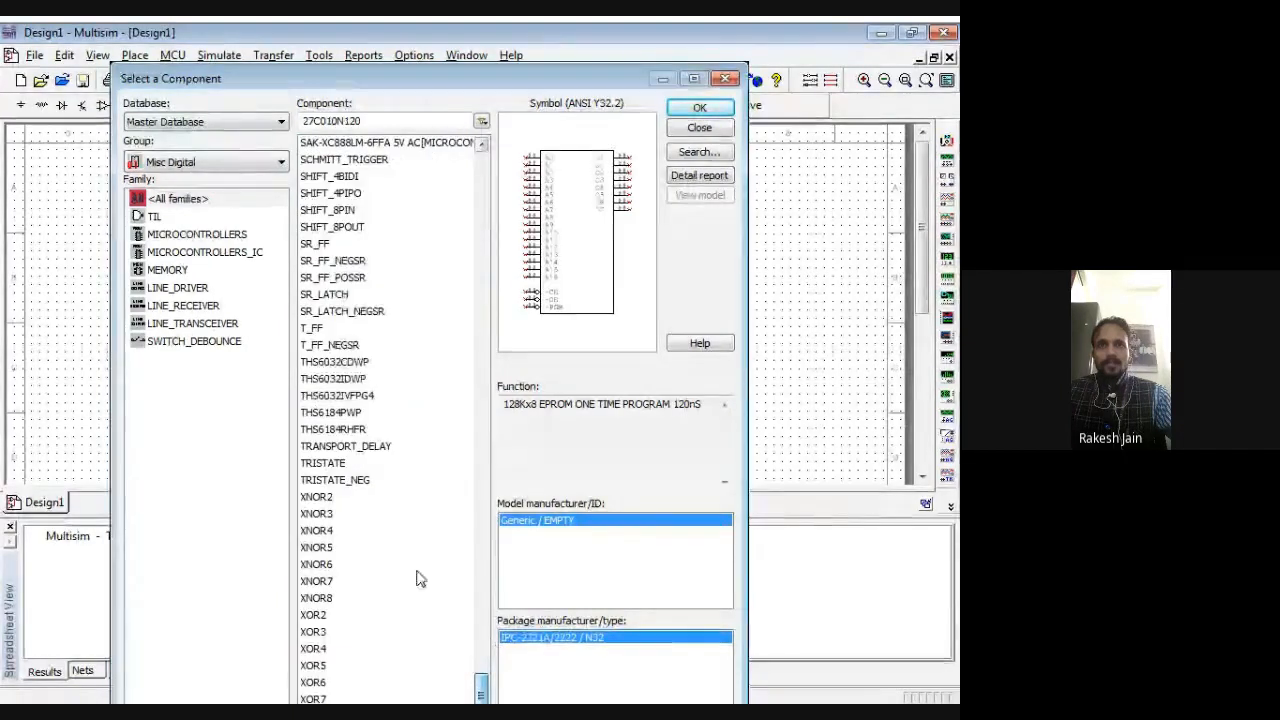
{"action": "left_click", "coordinate": [312, 616]}
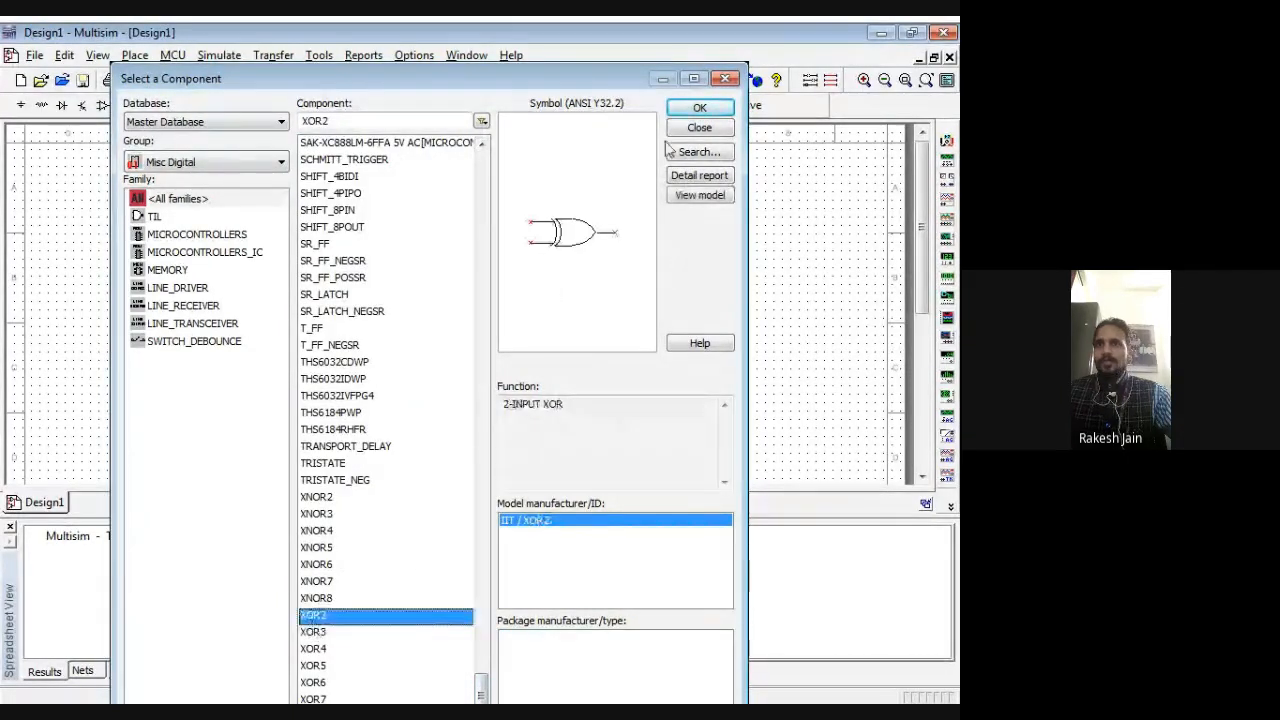
{"action": "left_click", "coordinate": [680, 106]}
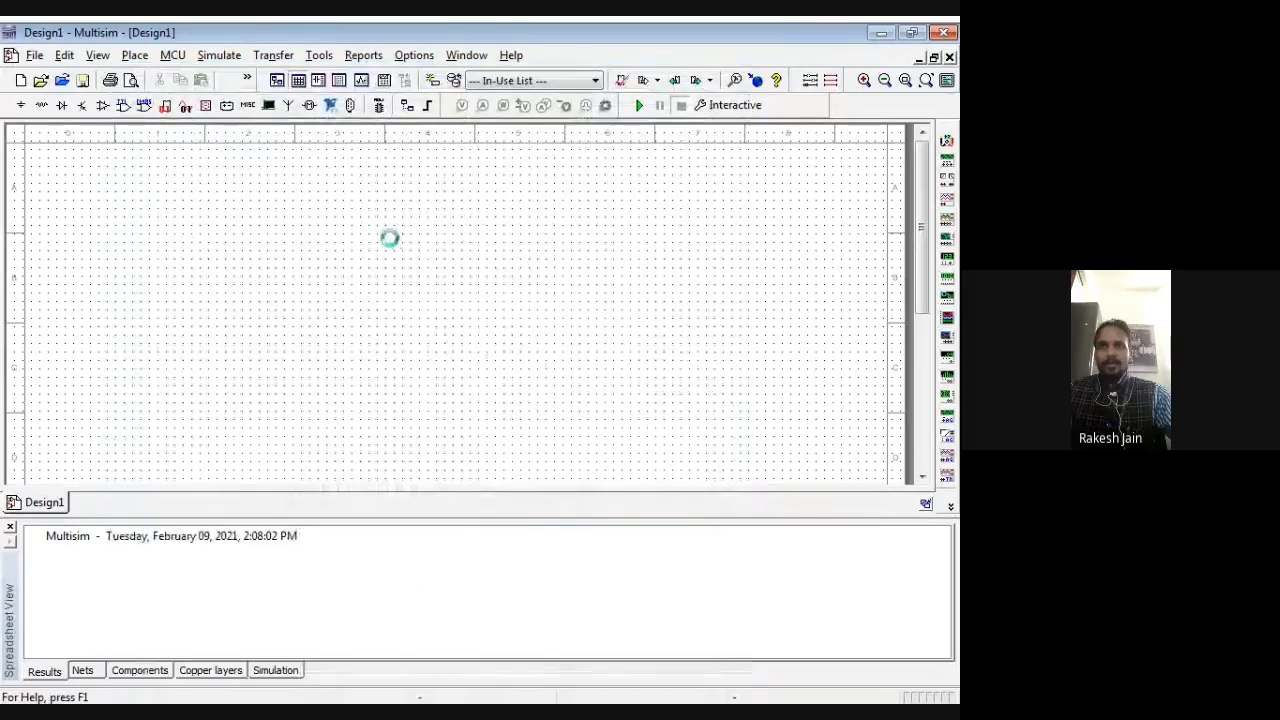
{"action": "left_click", "coordinate": [391, 245]}
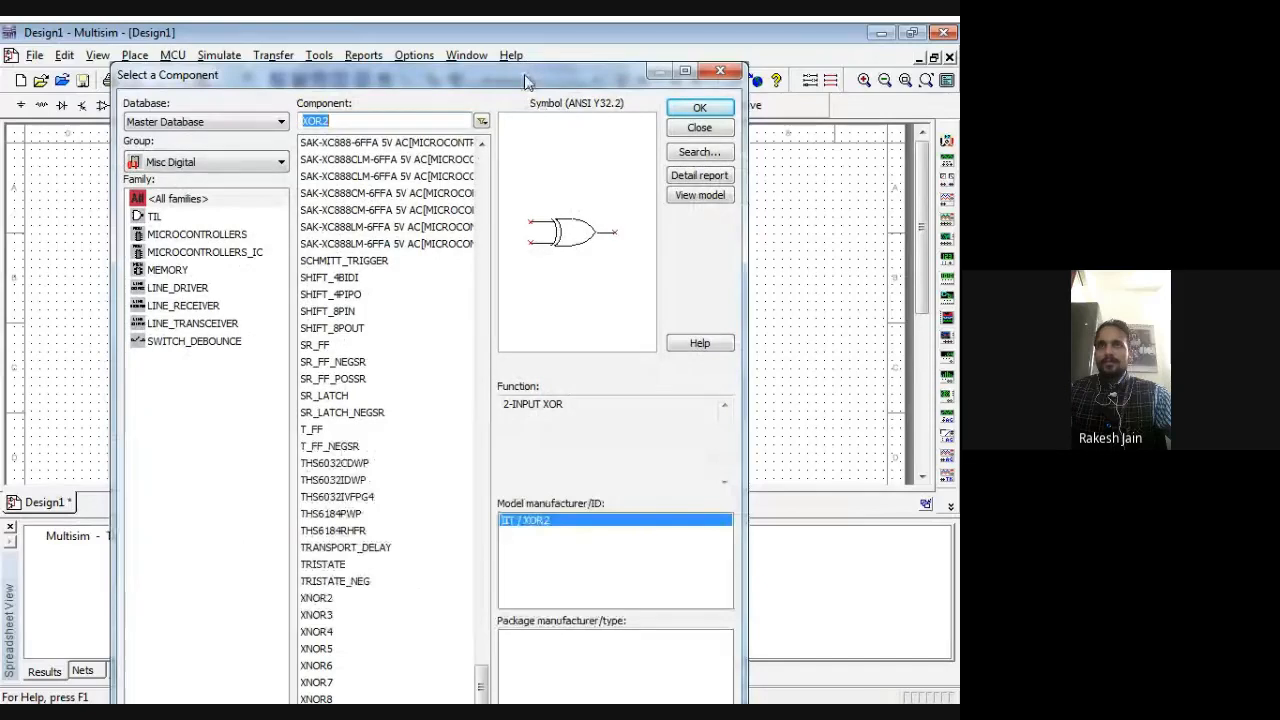
Place a two-input AND gate (AND2) from the Misc Digital group below the XOR gate
{"action": "left_click_drag", "start_coordinate": [527, 80], "coordinate": [550, 58]}
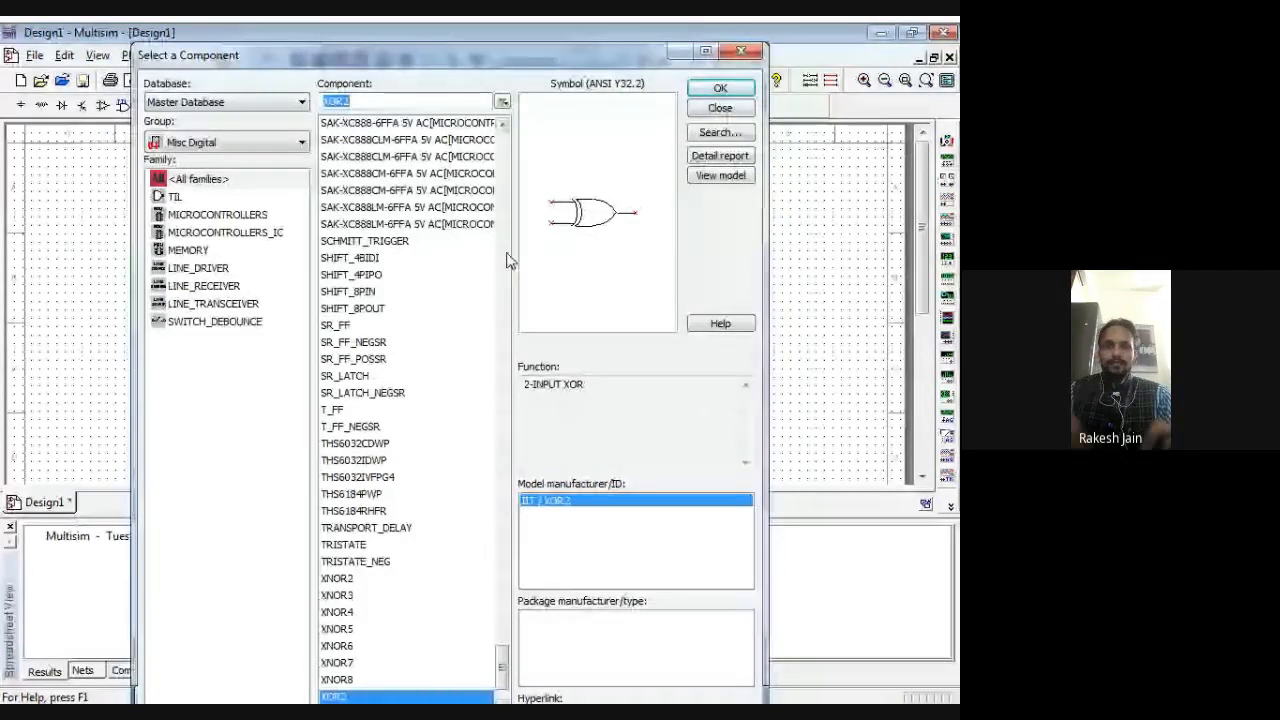
{"action": "type", "text": "AND2"}
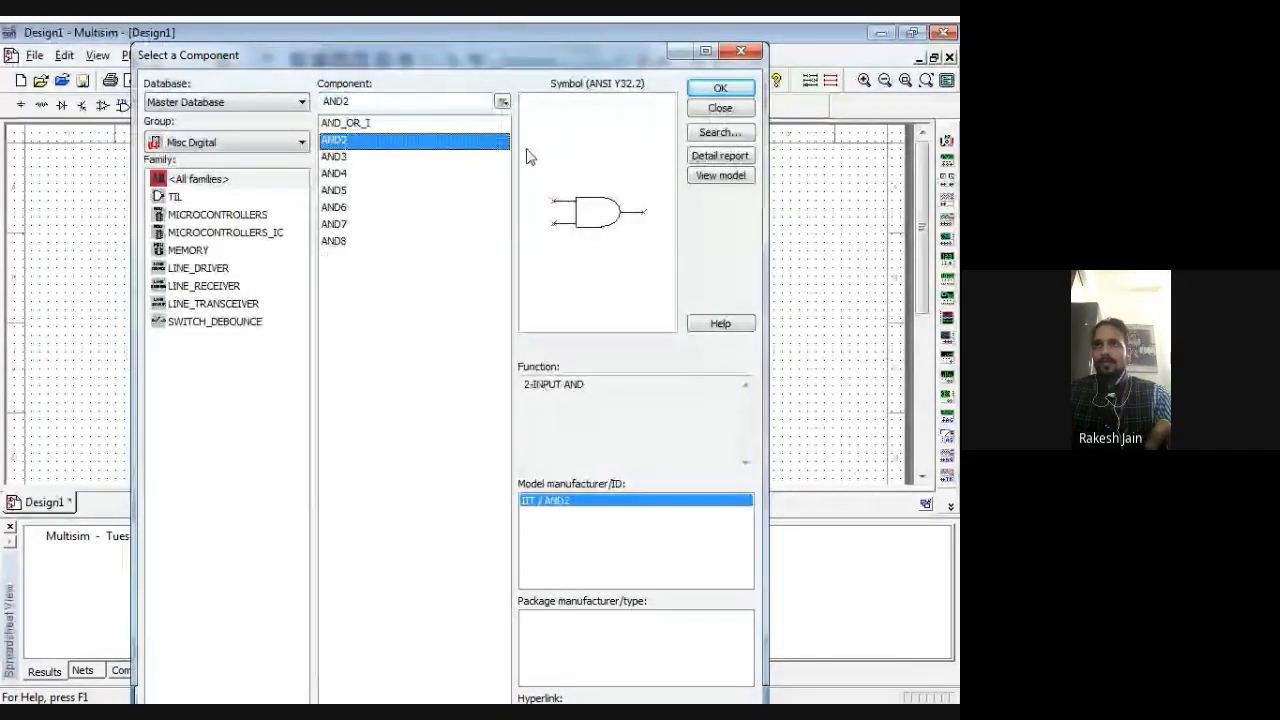
{"action": "left_click", "coordinate": [717, 88]}
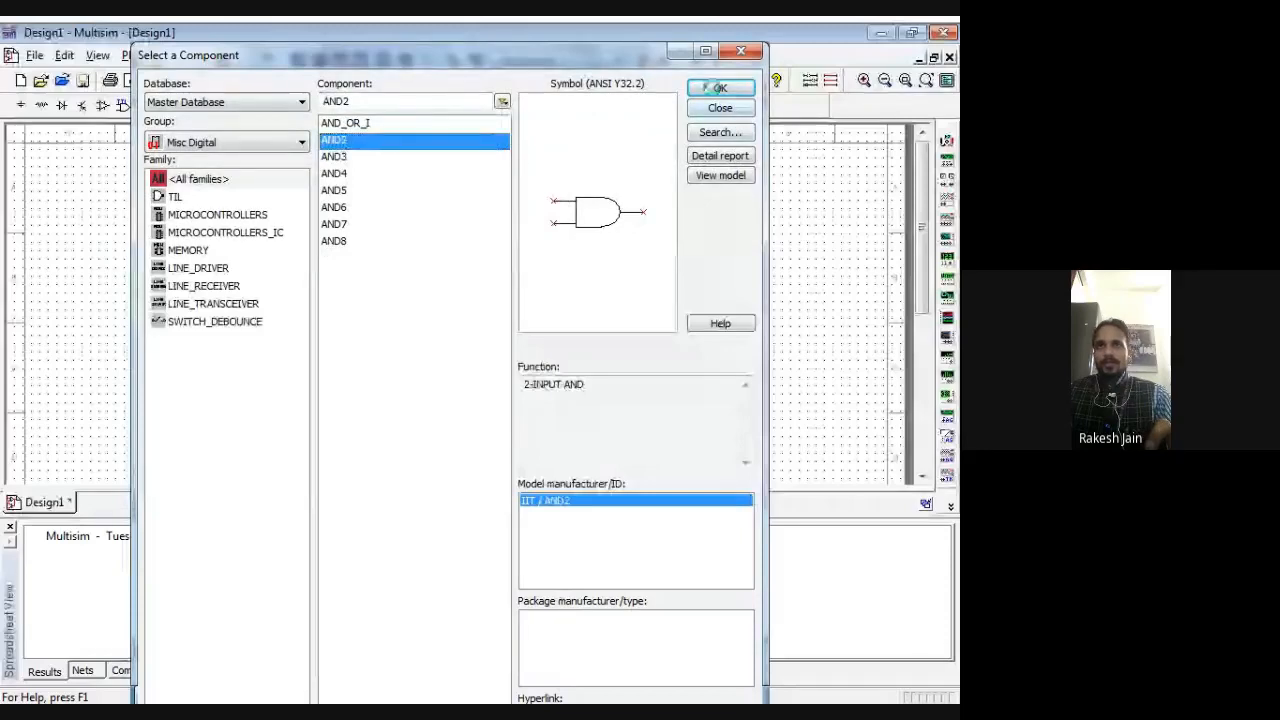
{"action": "left_click", "coordinate": [505, 288]}
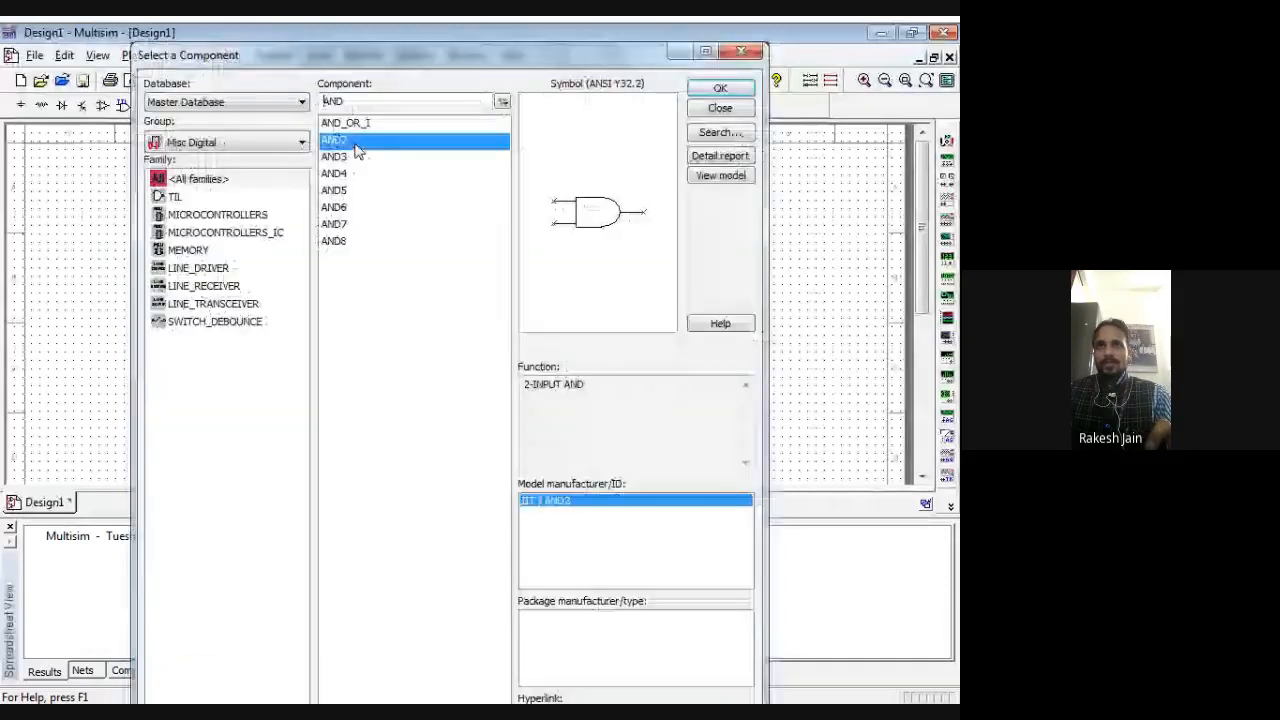
Place a NOT gate to the left of and between the XOR and AND gates, and finish placing components
{"action": "left_click_drag", "start_coordinate": [352, 102], "coordinate": [317, 104]}
{"action": "type", "text": "NOT"}
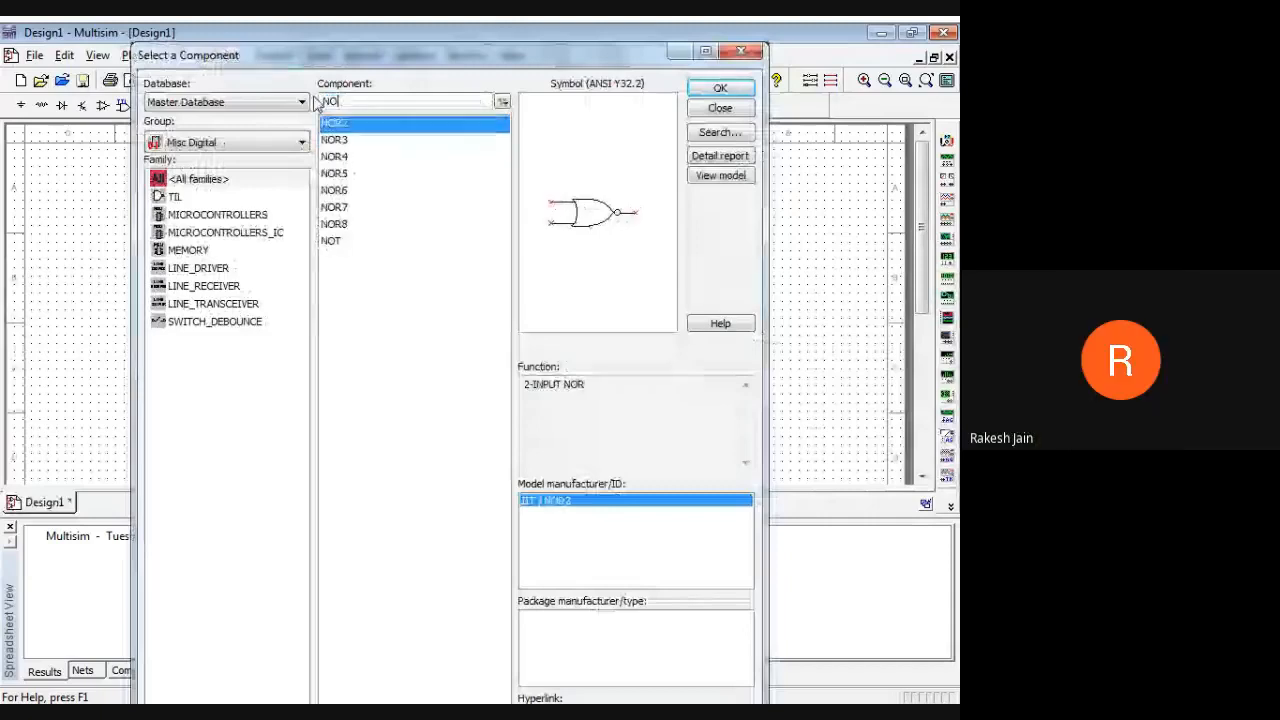
{"action": "left_click", "coordinate": [727, 89]}
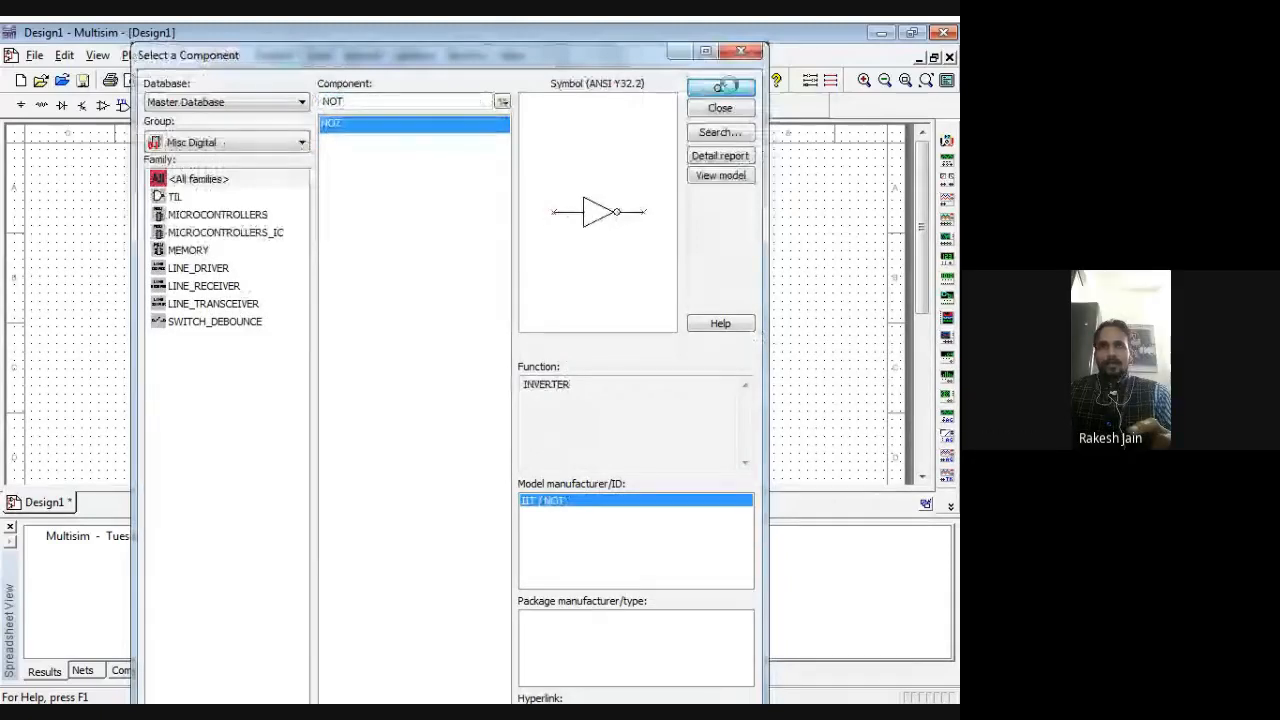
{"action": "left_click", "coordinate": [393, 235]}
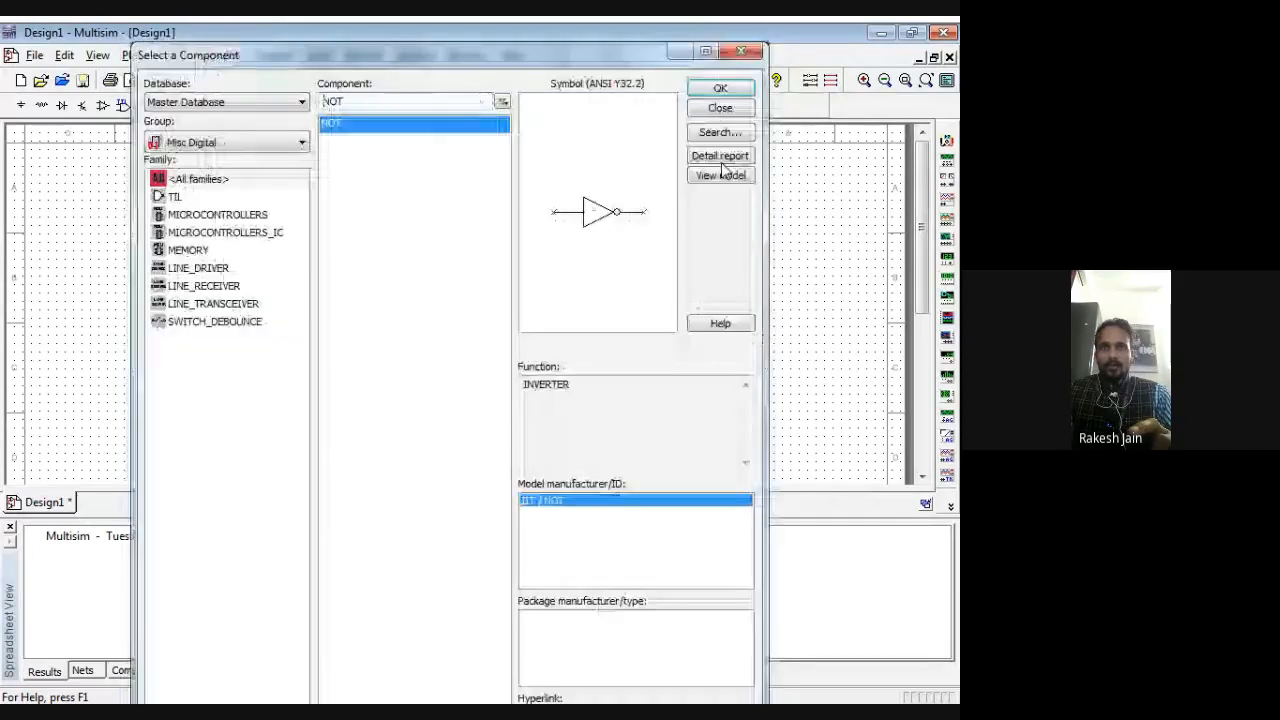
{"action": "key", "text": "Escape"}
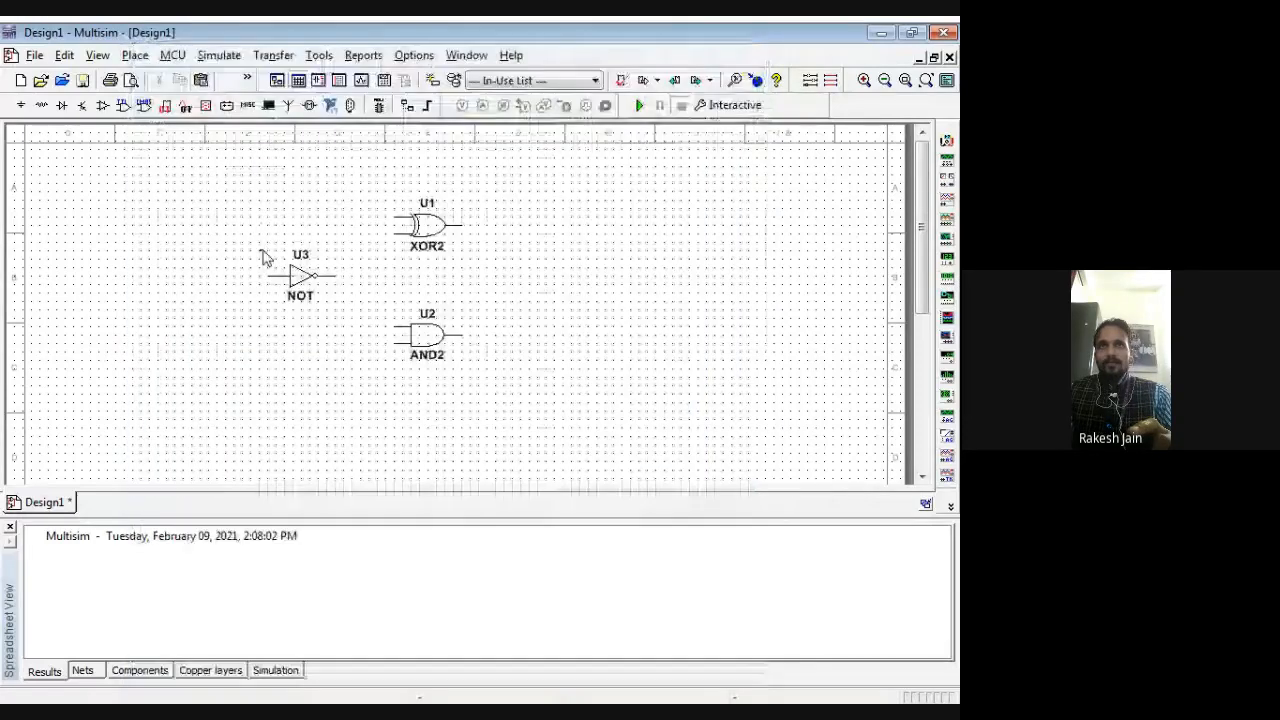
Rotate the NOT gate 90 degrees clockwise so its output faces down
{"action": "left_click", "coordinate": [300, 275]}
{"action": "key", "text": "ctrl+r"}
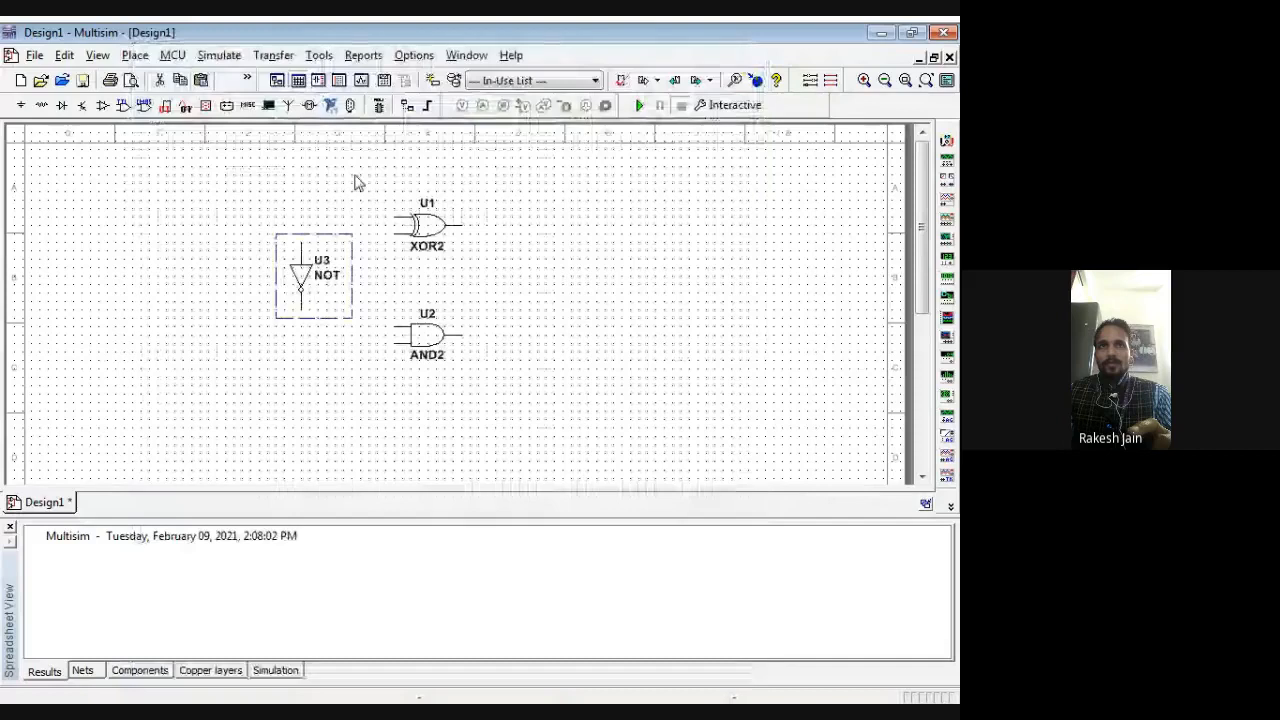
{"action": "left_click", "coordinate": [553, 298]}
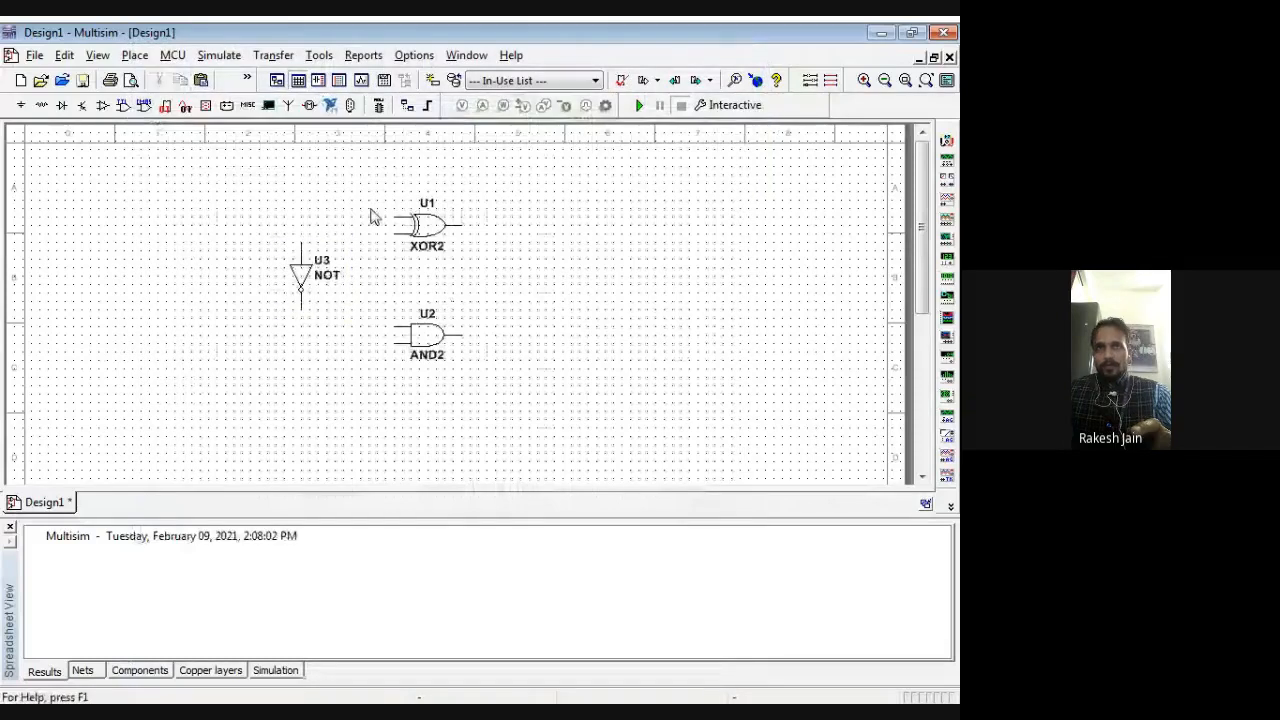
Move the XOR gate up and left and the AND gate down and left to leave more space between them
{"action": "left_click", "coordinate": [430, 252]}
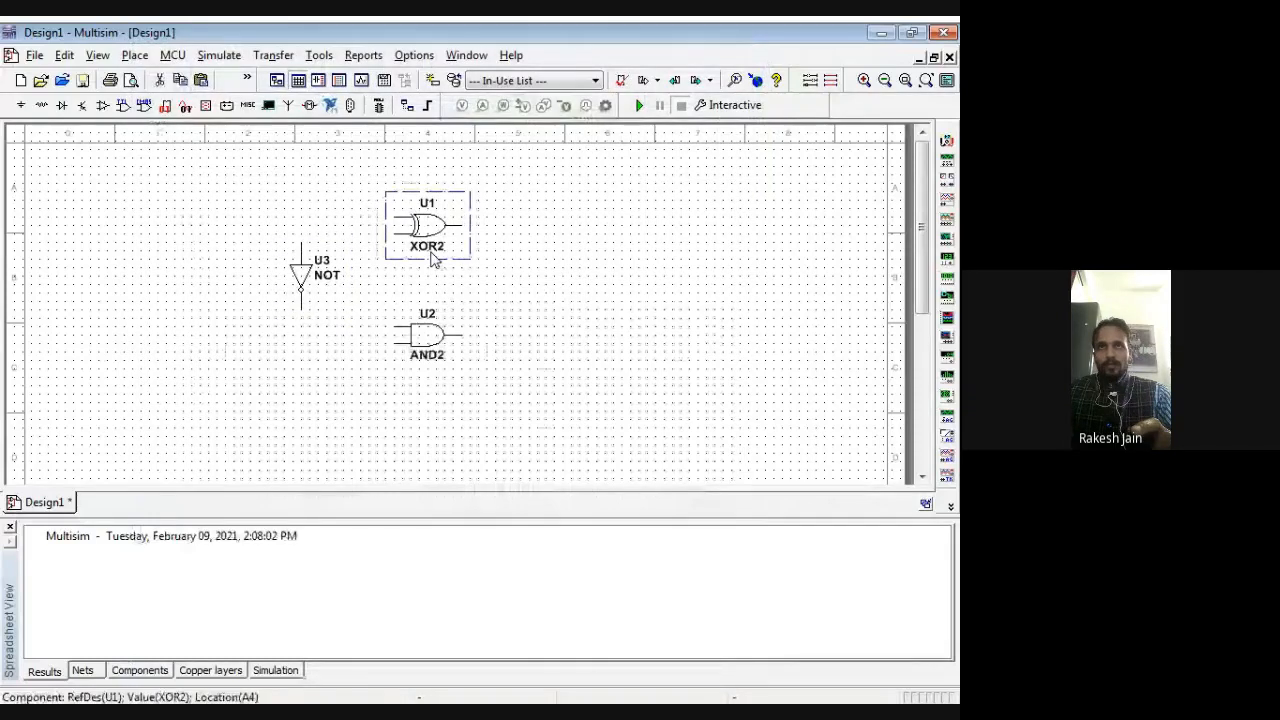
{"action": "left_click_drag", "start_coordinate": [432, 256], "coordinate": [398, 222]}
{"action": "left_click", "coordinate": [380, 300]}
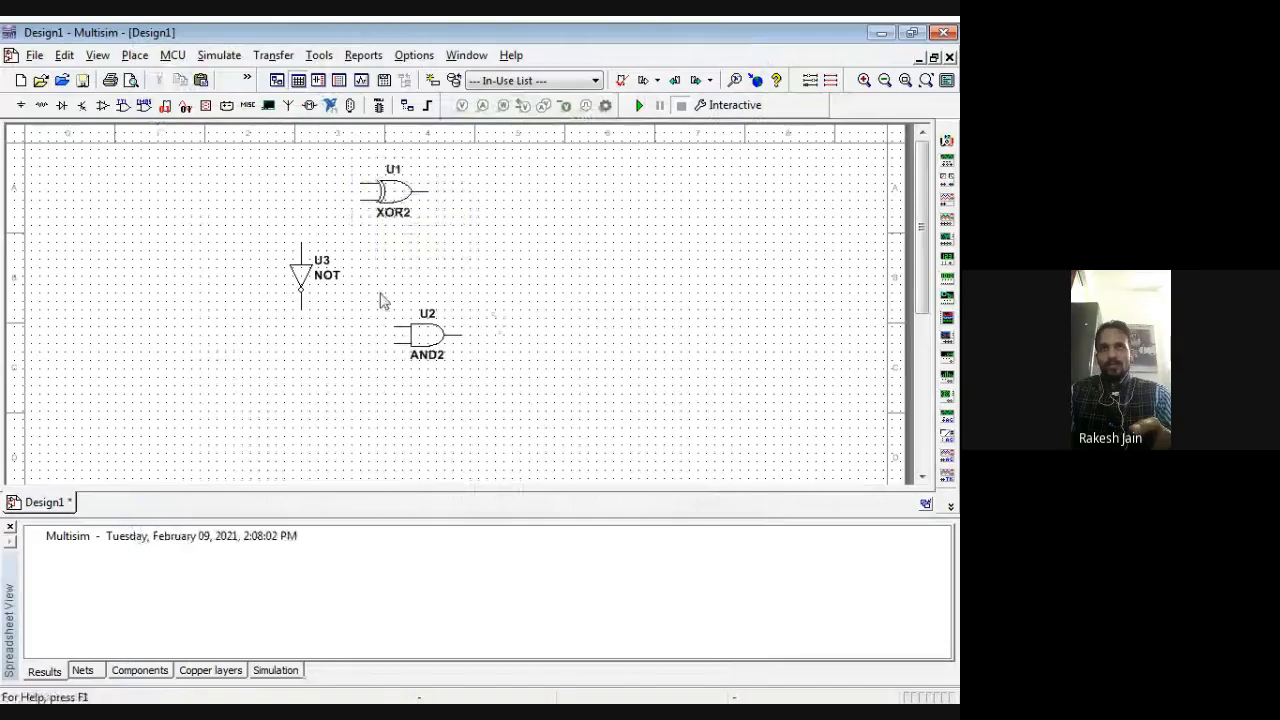
{"action": "left_click_drag", "start_coordinate": [434, 370], "coordinate": [378, 392]}
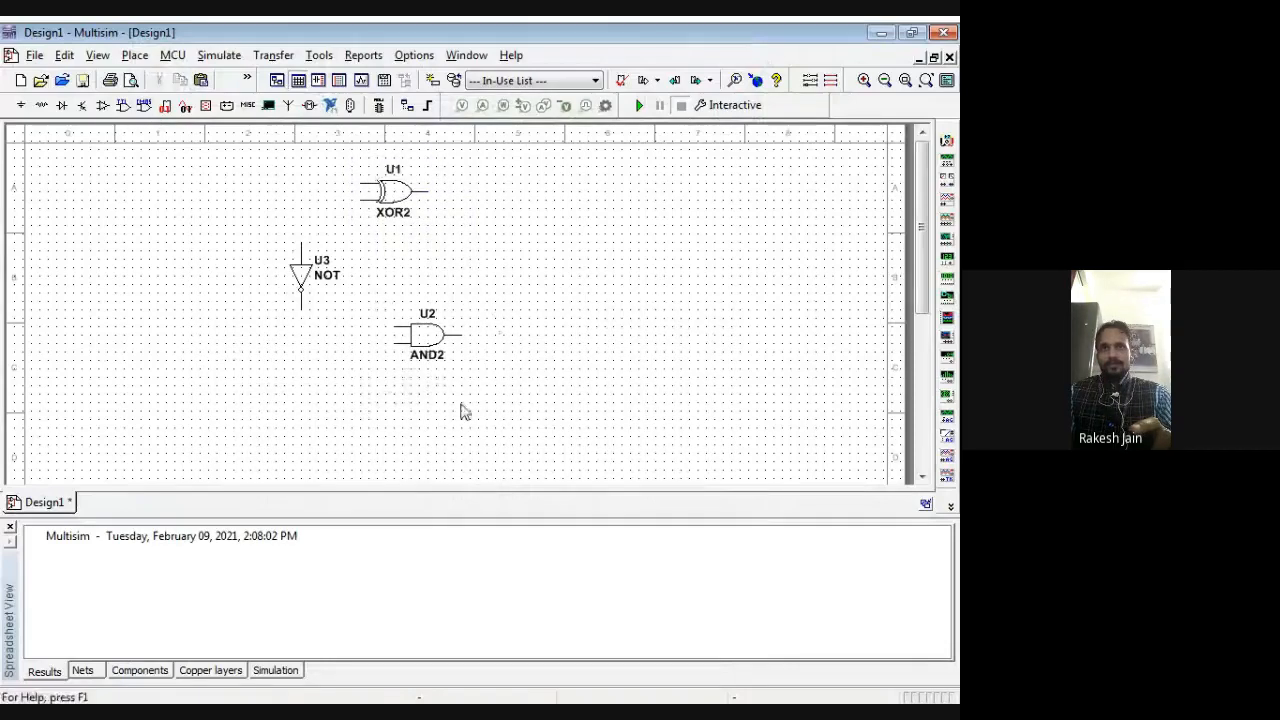
{"action": "mouse_move", "coordinate": [380, 291]}
{"action": "left_mouse_down"}
{"action": "mouse_move", "coordinate": [463, 369]}
{"action": "mouse_move", "coordinate": [396, 377]}
{"action": "left_mouse_up"}
{"action": "left_click", "coordinate": [529, 349]}
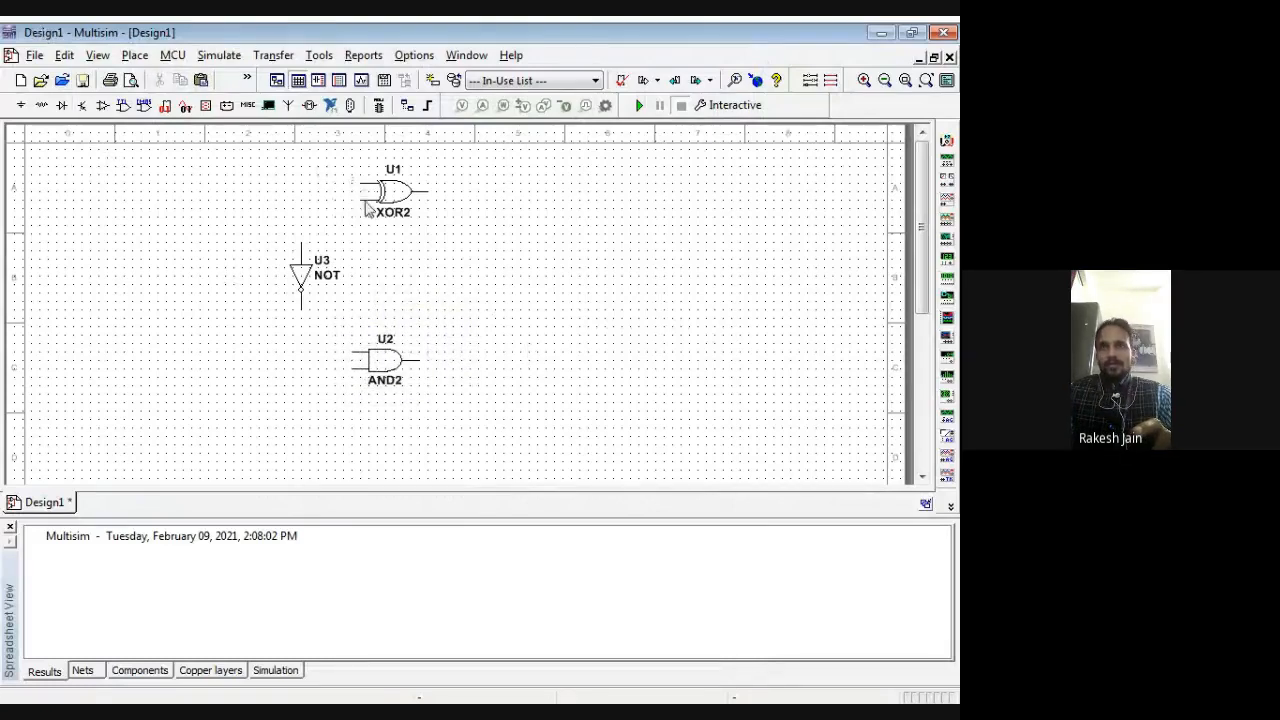
Place section A of a DIPSW2 switch from the Basic group's SWITCH family to the left of the XOR gate
{"action": "left_click", "coordinate": [243, 110]}
{"action": "left_click", "coordinate": [210, 142]}
{"action": "left_click", "coordinate": [184, 187]}
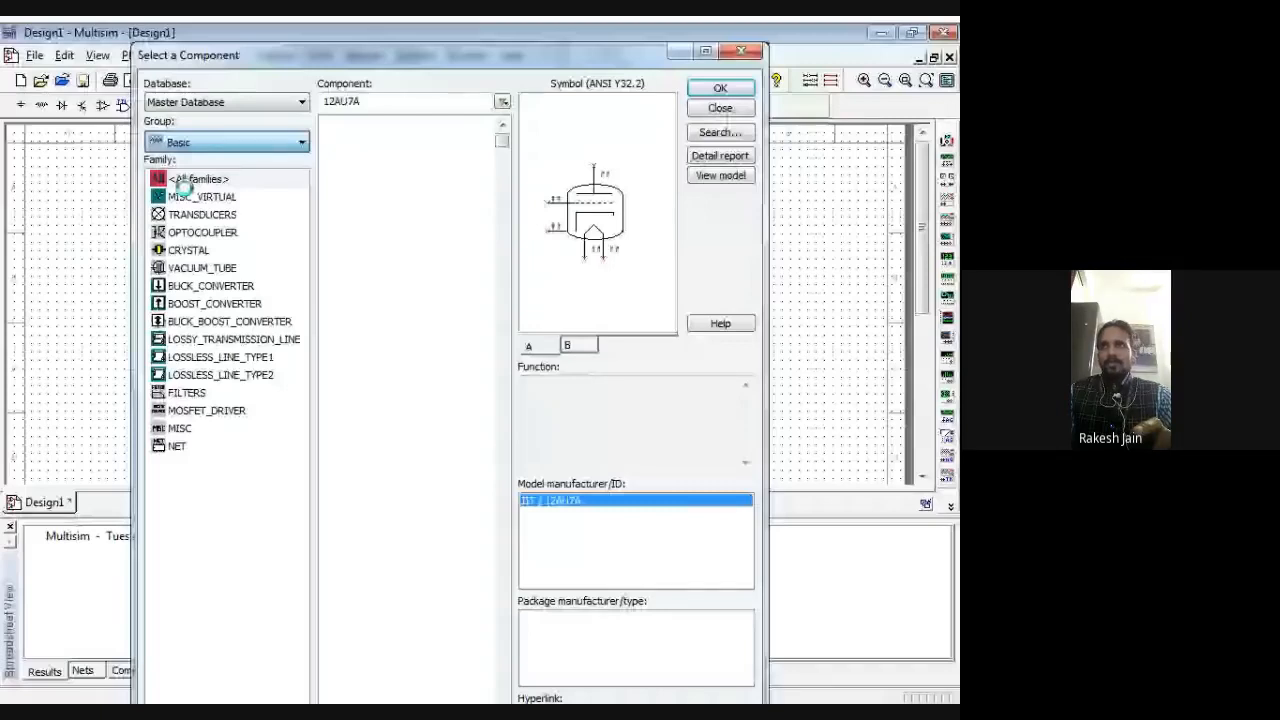
{"action": "left_click", "coordinate": [720, 88]}
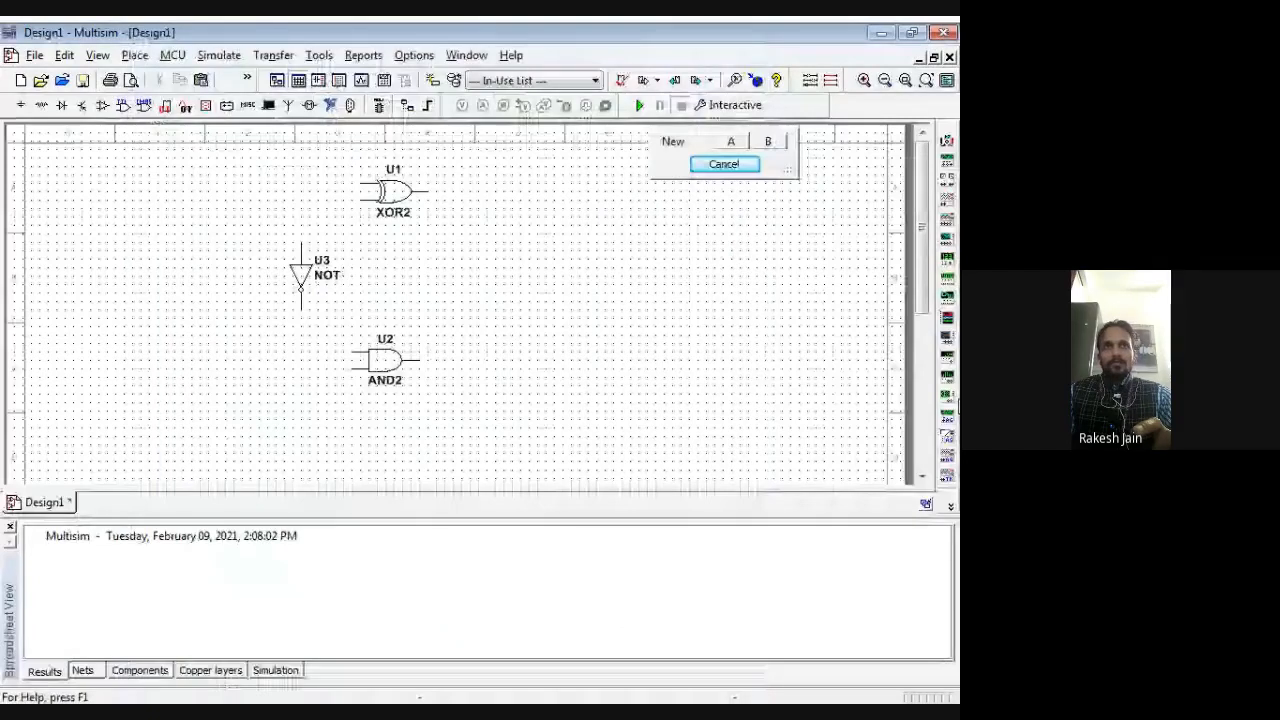
{"action": "left_click", "coordinate": [731, 141]}
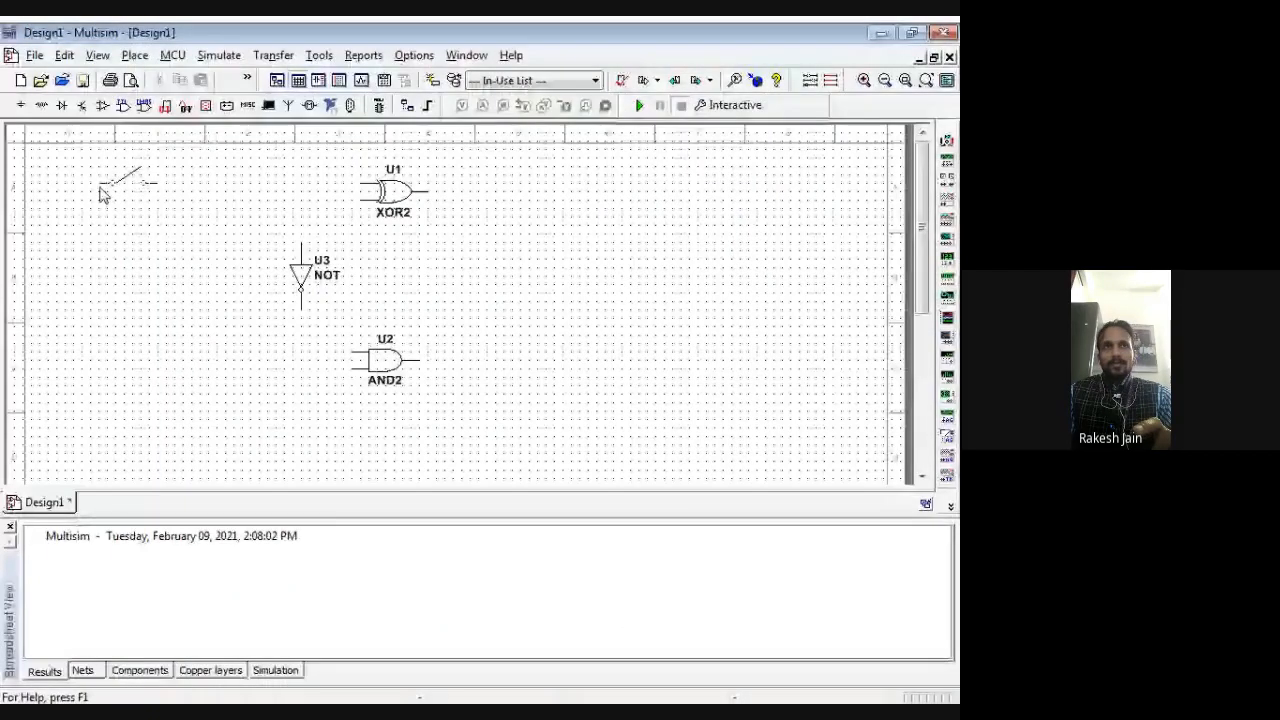
{"action": "left_click", "coordinate": [100, 195]}
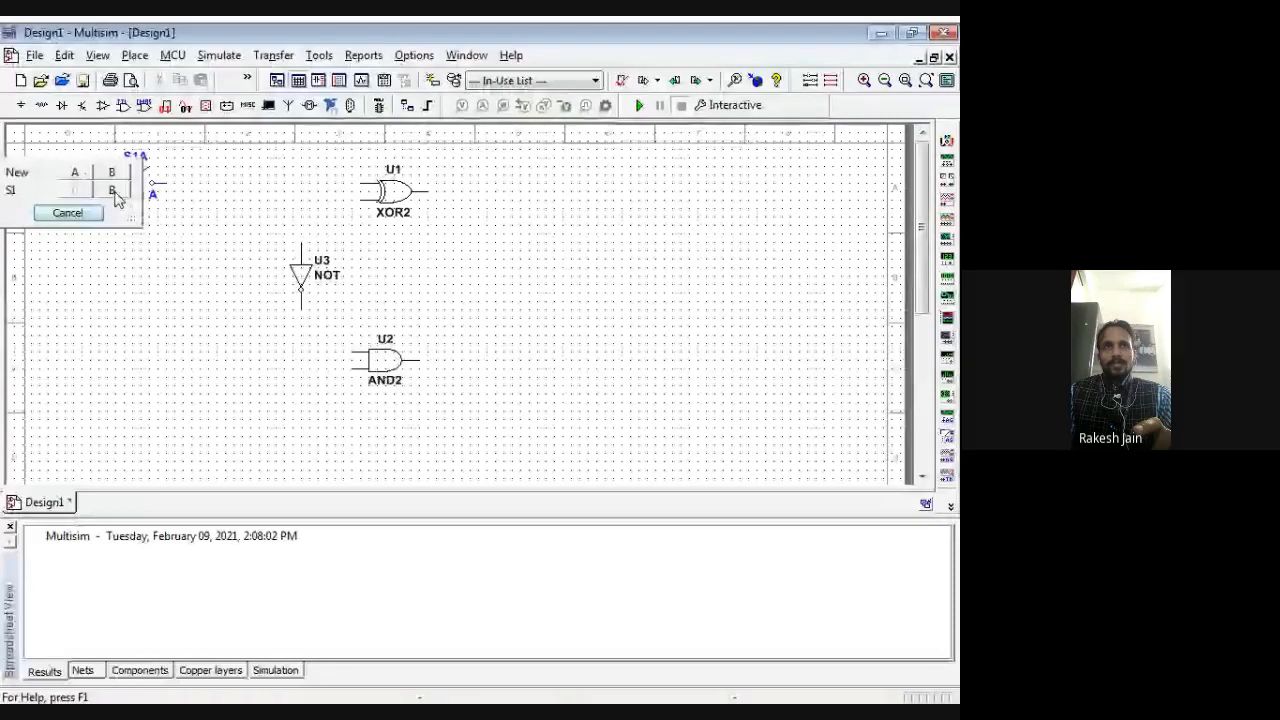
Place section B of the same DIPSW2 switch directly below section A and finish placing components
{"action": "left_click", "coordinate": [114, 191]}
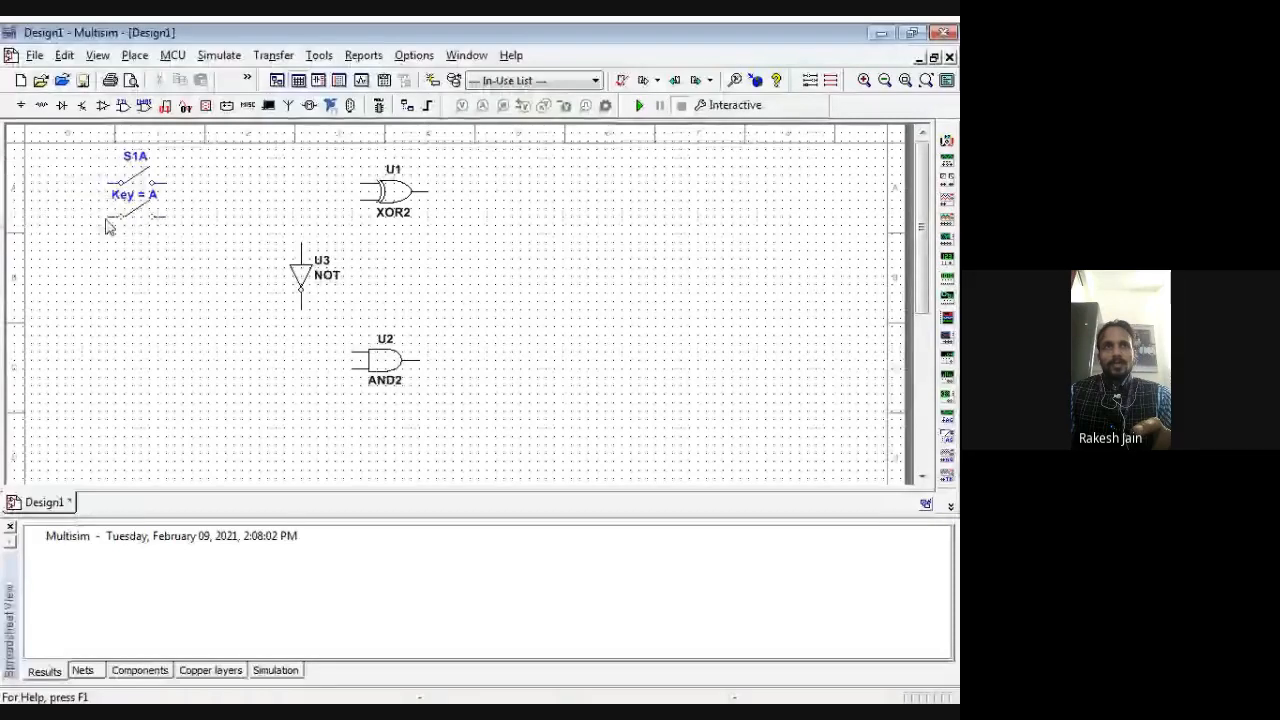
{"action": "left_click", "coordinate": [108, 226]}
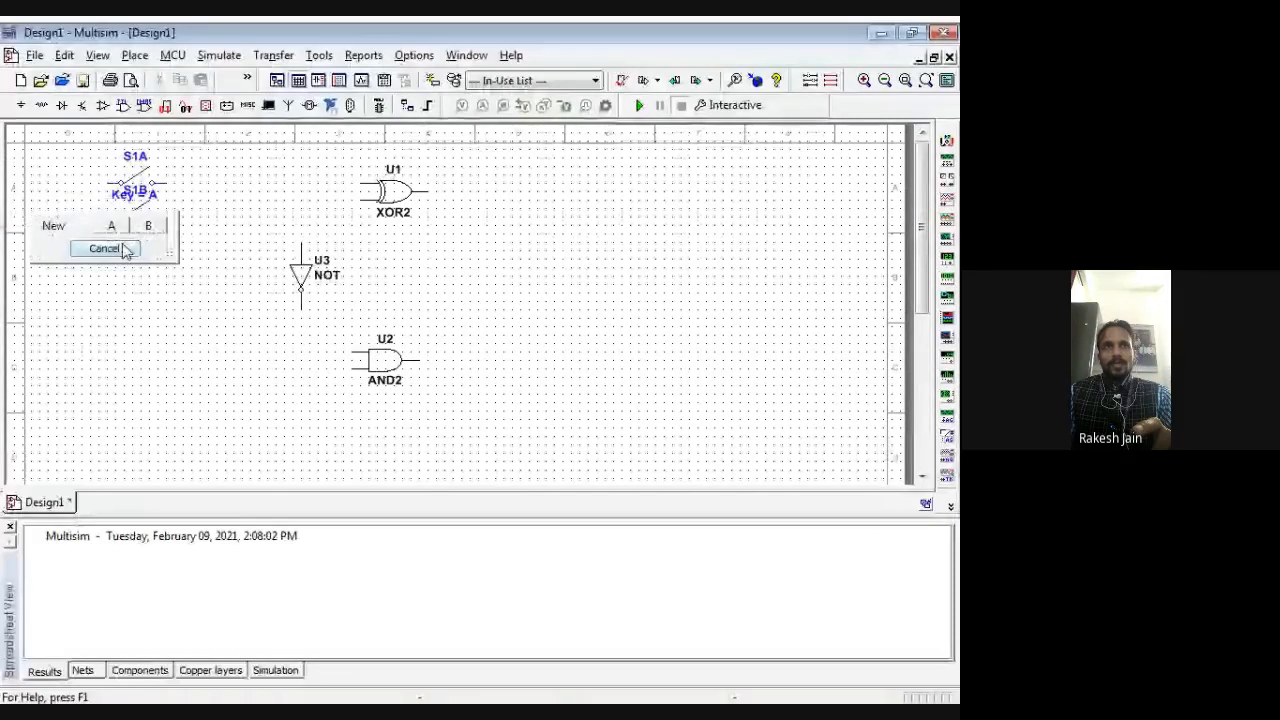
{"action": "left_click", "coordinate": [122, 249]}
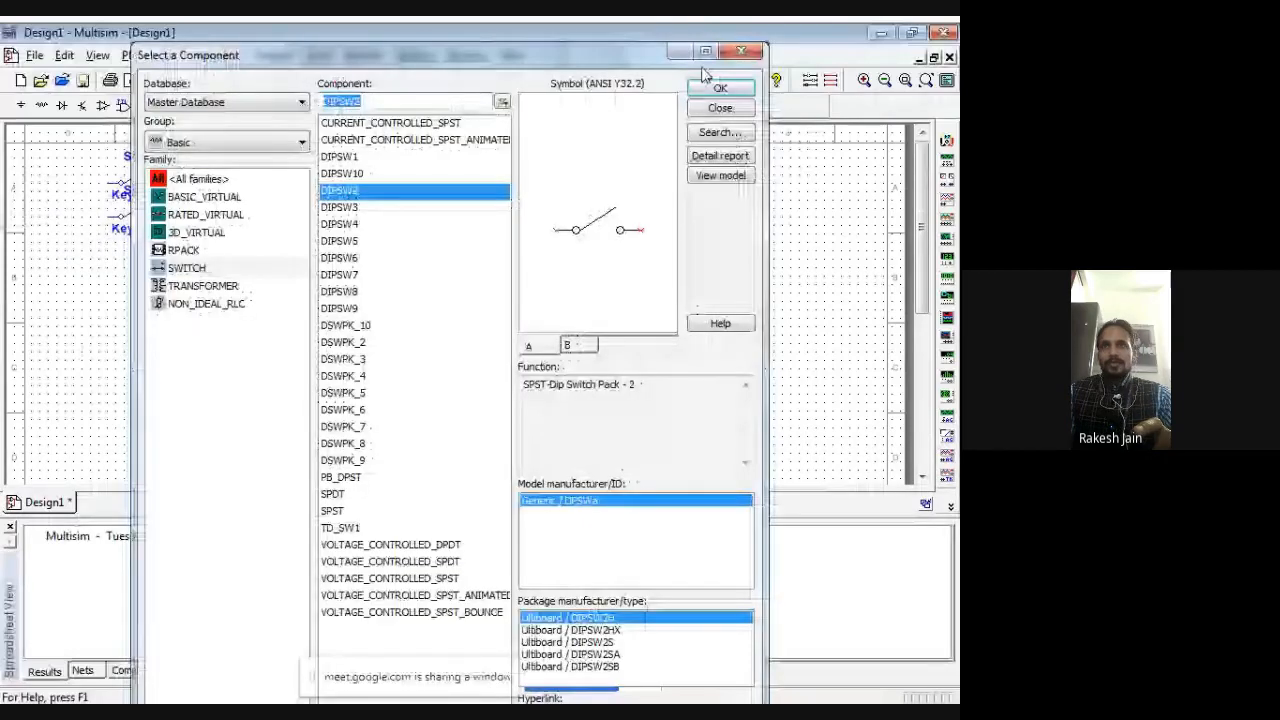
{"action": "left_click", "coordinate": [720, 107]}
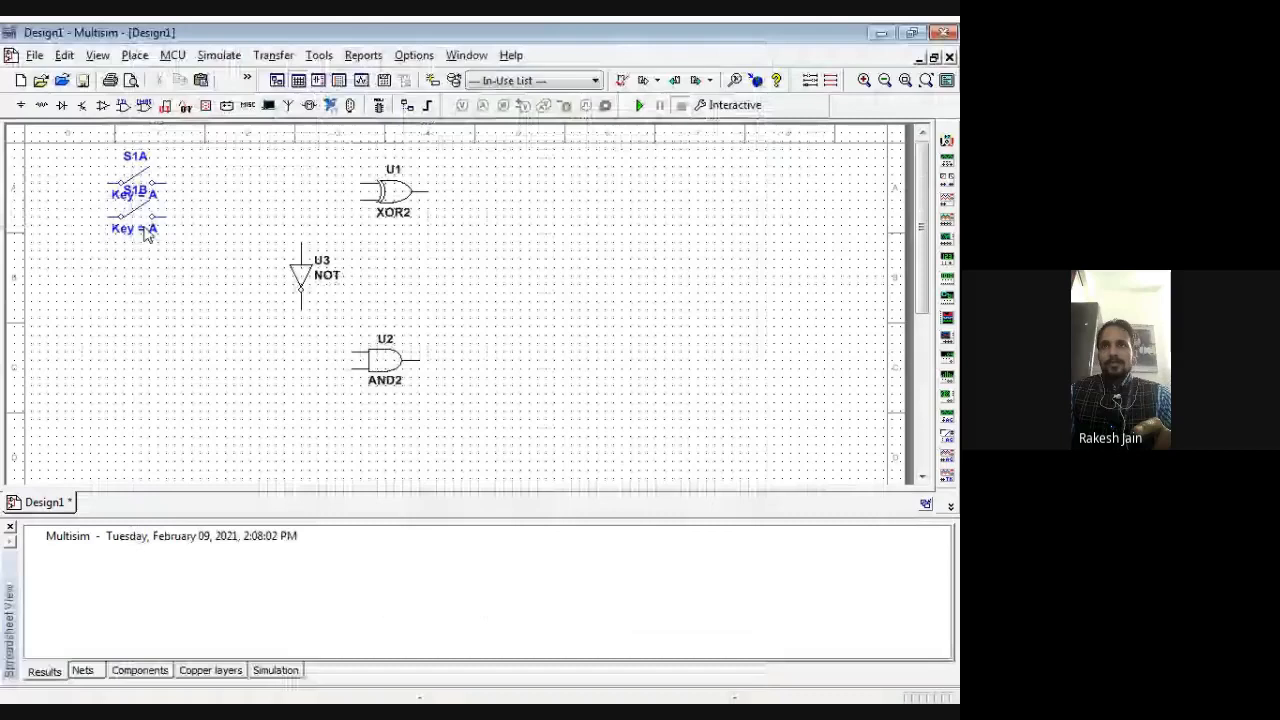
Set the toggle key of the lower switch section to B and wire the left terminals of both sections together
{"action": "double_click", "coordinate": [145, 230]}
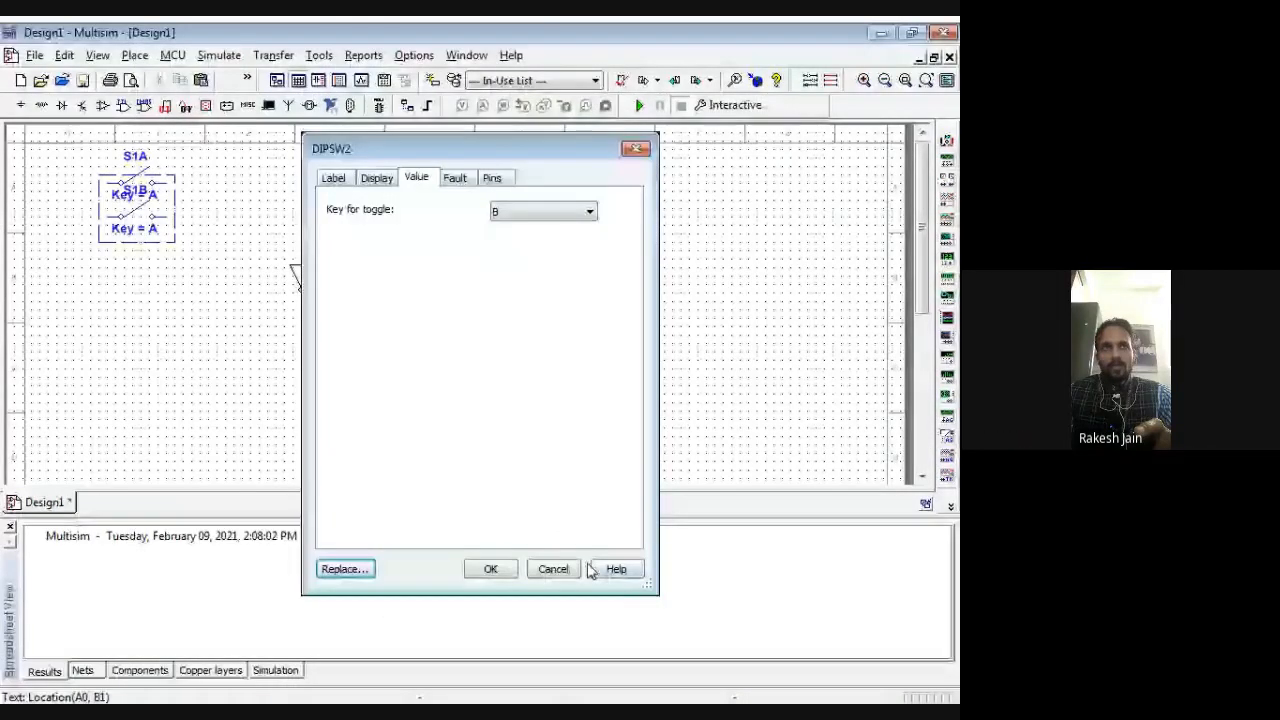
{"action": "left_click", "coordinate": [490, 569]}
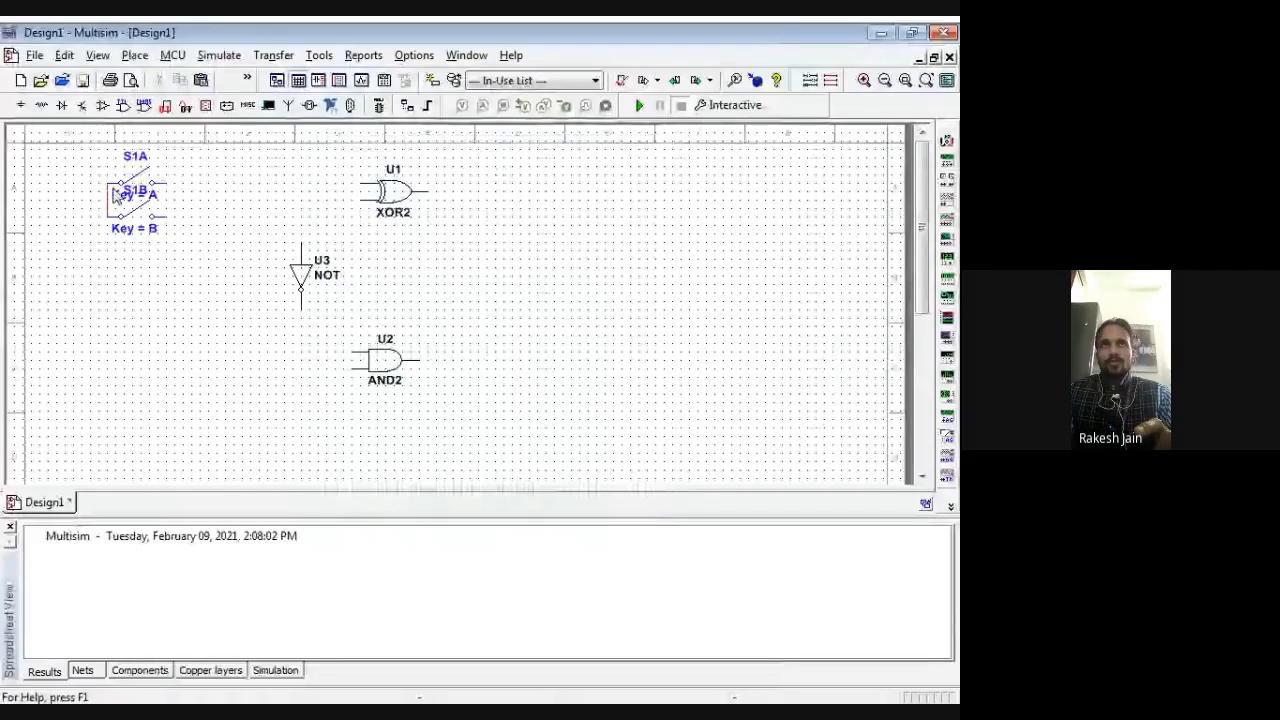
Place a VCC supply from the Sources group's POWER_SOURCES family above and left of the two switch sections
{"action": "left_click", "coordinate": [249, 107]}
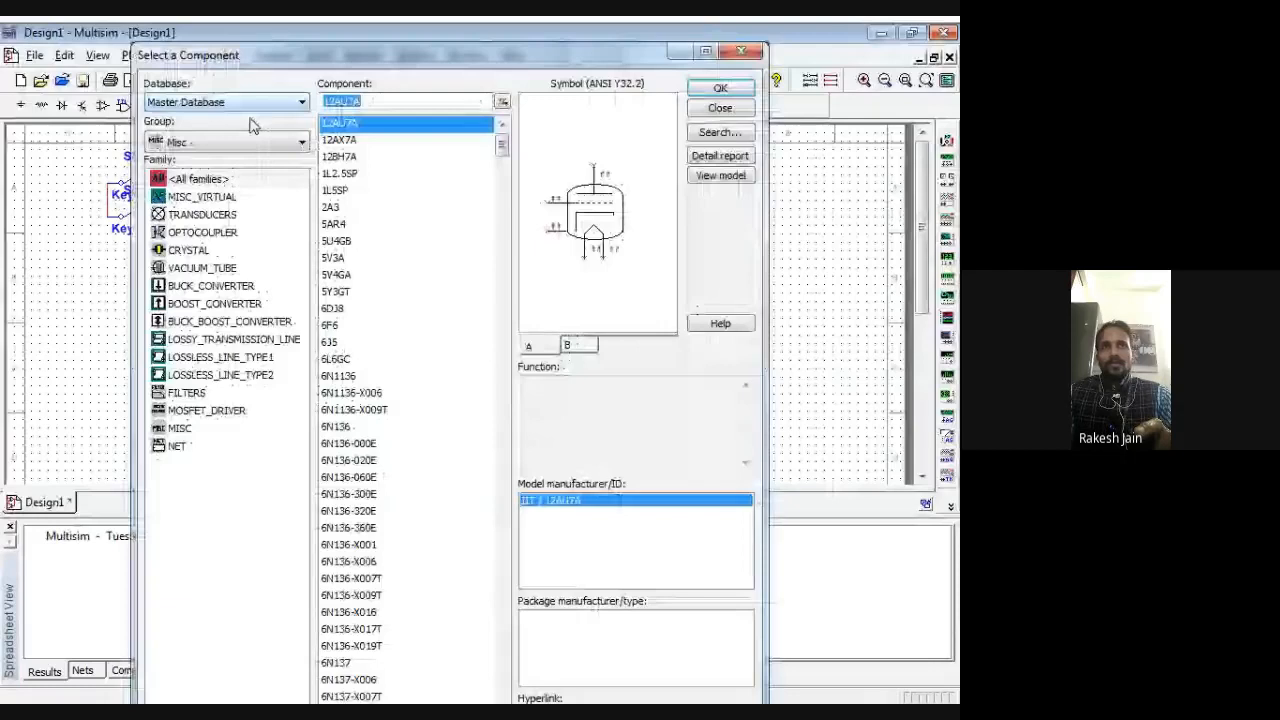
{"action": "left_click", "coordinate": [252, 142]}
{"action": "left_click", "coordinate": [230, 159]}
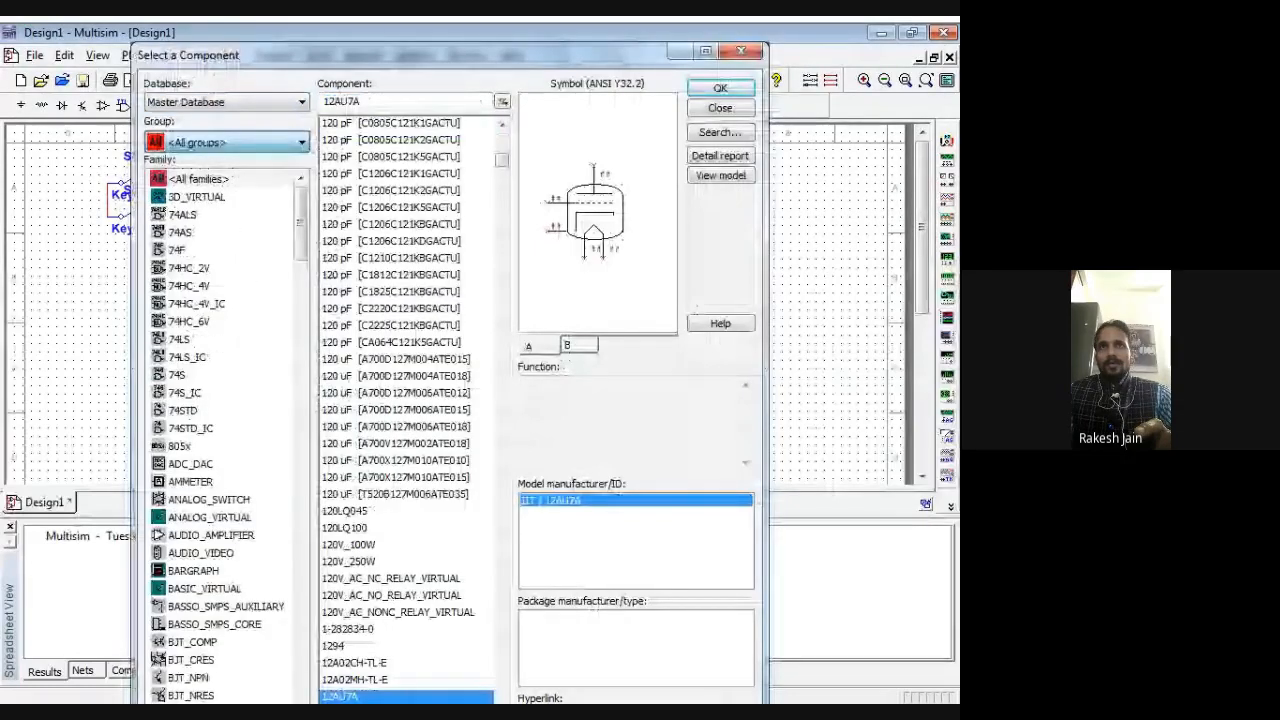
{"action": "left_click", "coordinate": [252, 142]}
{"action": "left_click", "coordinate": [206, 177]}
{"action": "left_click", "coordinate": [206, 197]}
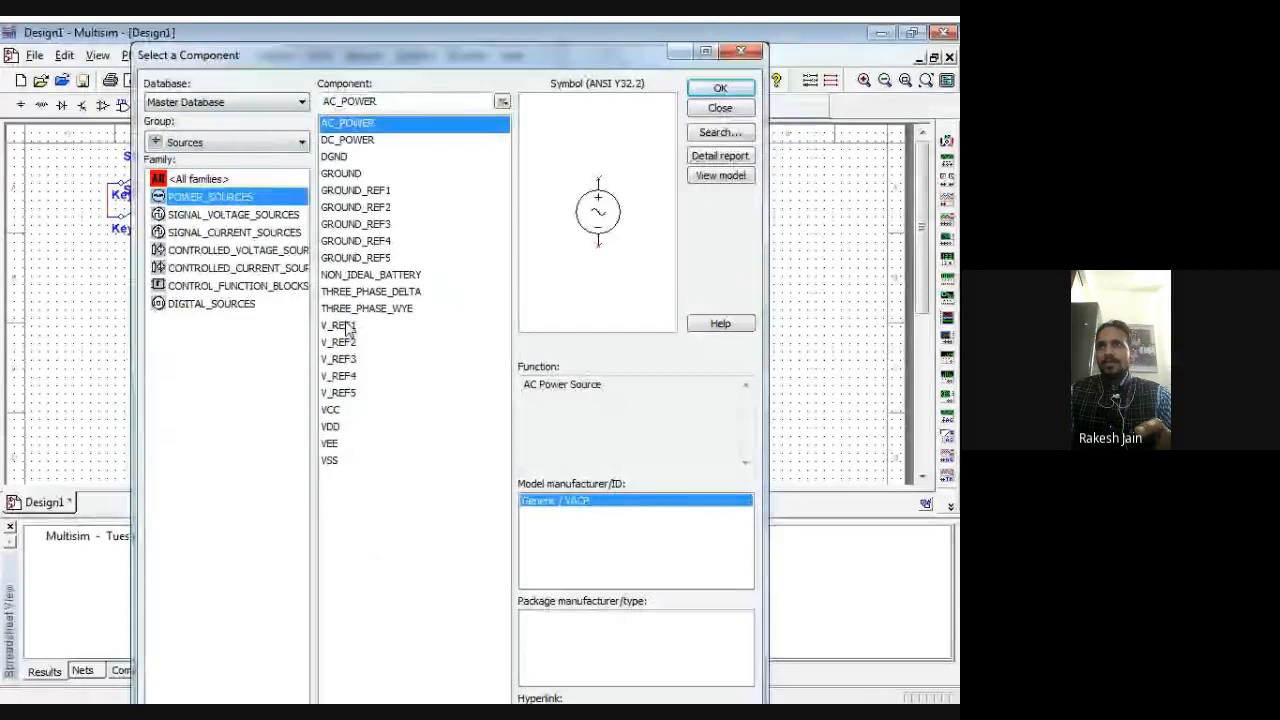
{"action": "left_click", "coordinate": [347, 140]}
{"action": "left_click", "coordinate": [338, 410]}
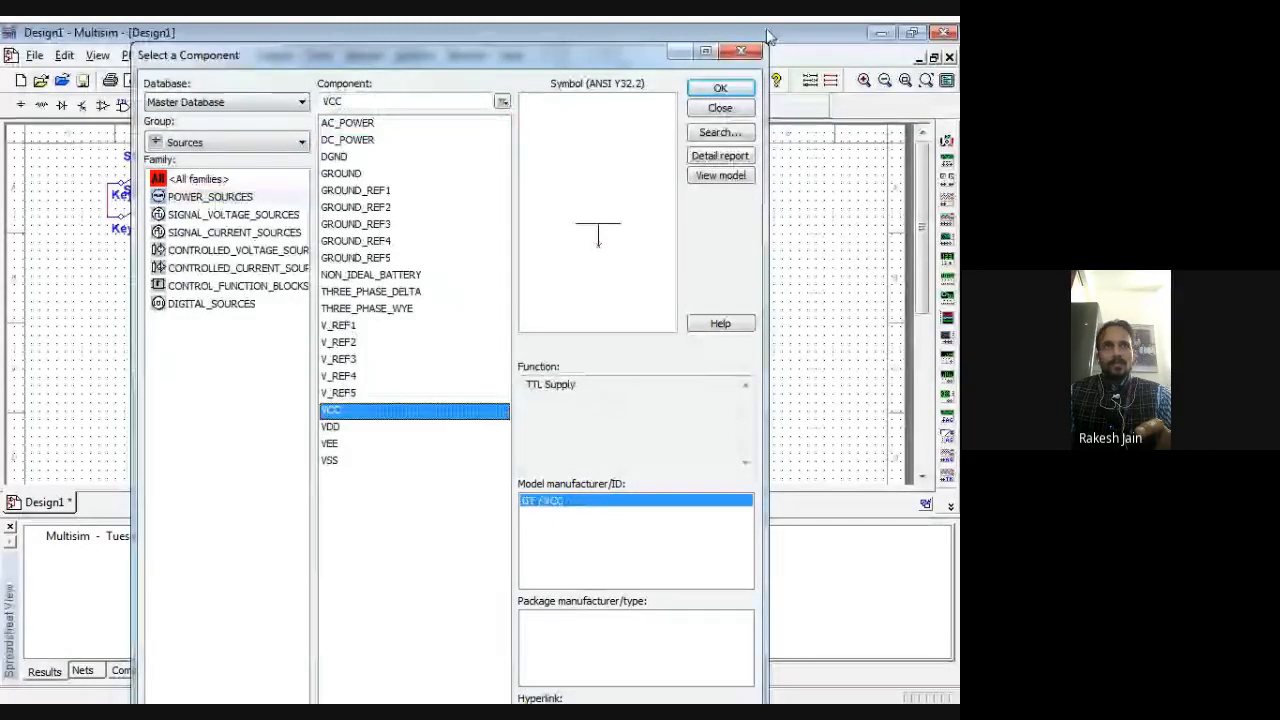
{"action": "left_click", "coordinate": [720, 88]}
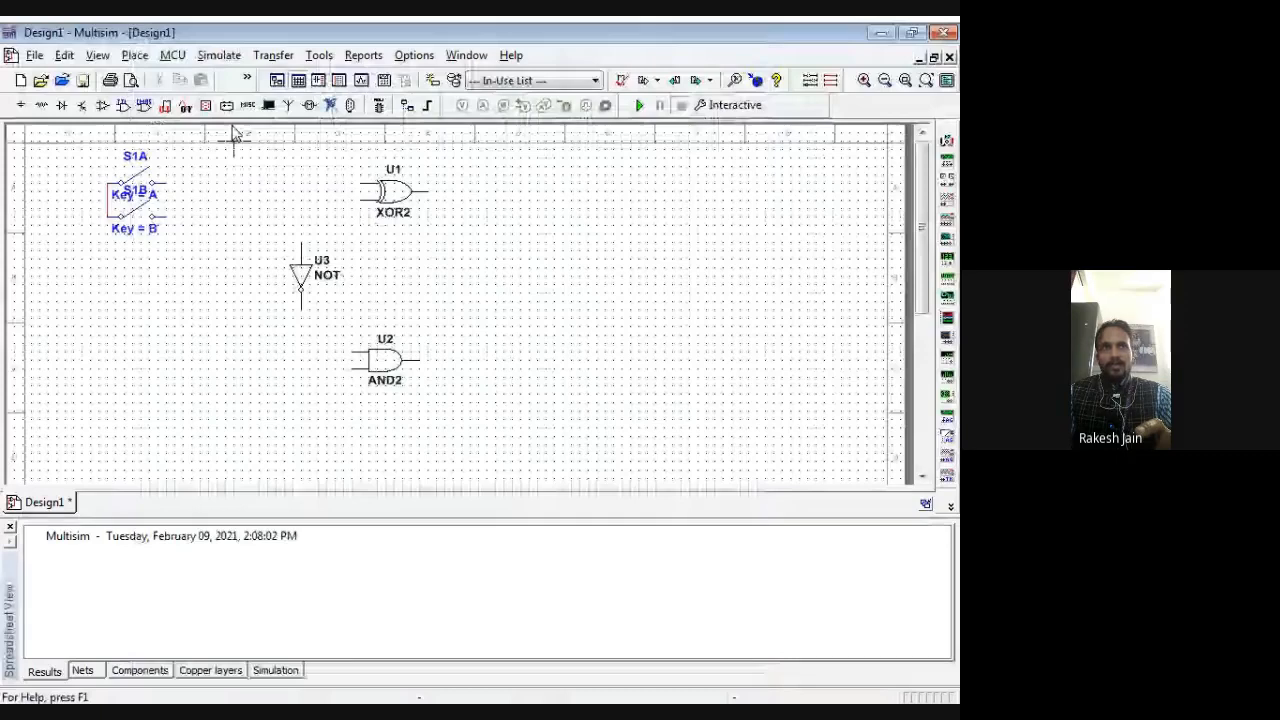
{"action": "left_click", "coordinate": [82, 166]}
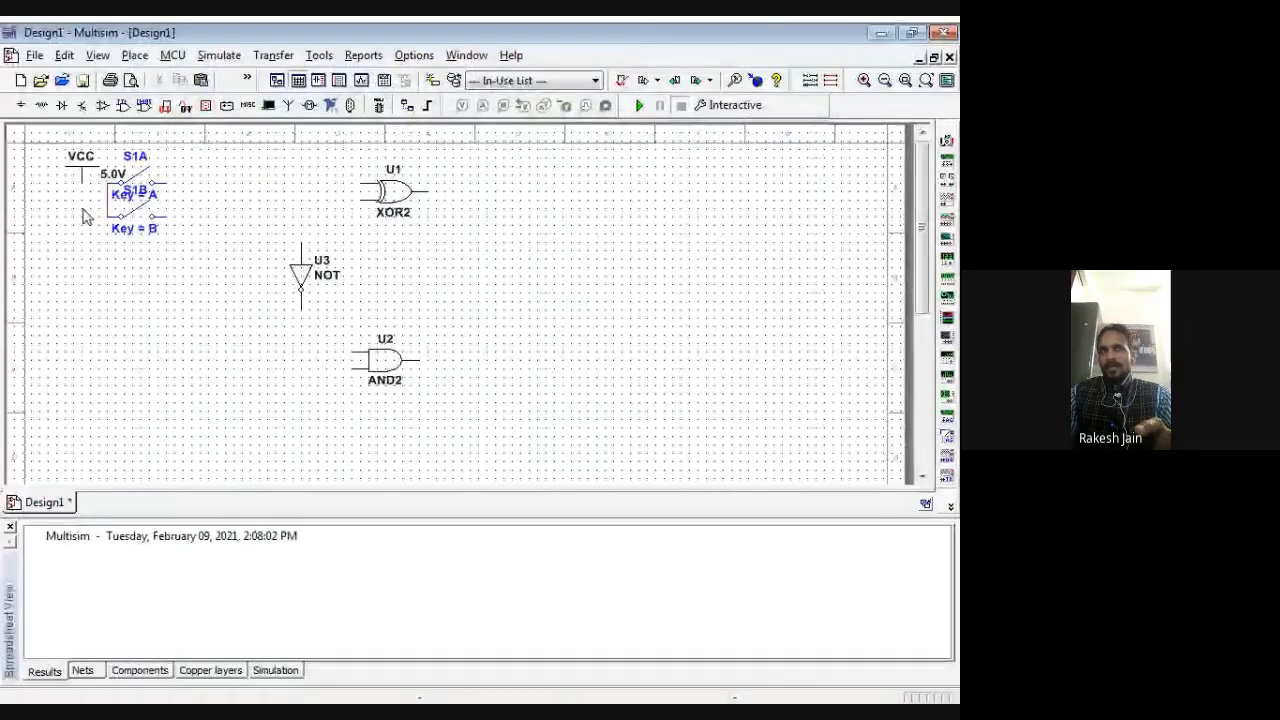
Wire the VCC supply to the common wire joining the left terminals of both switch sections
{"action": "left_click", "coordinate": [82, 183]}
{"action": "left_click", "coordinate": [107, 200]}
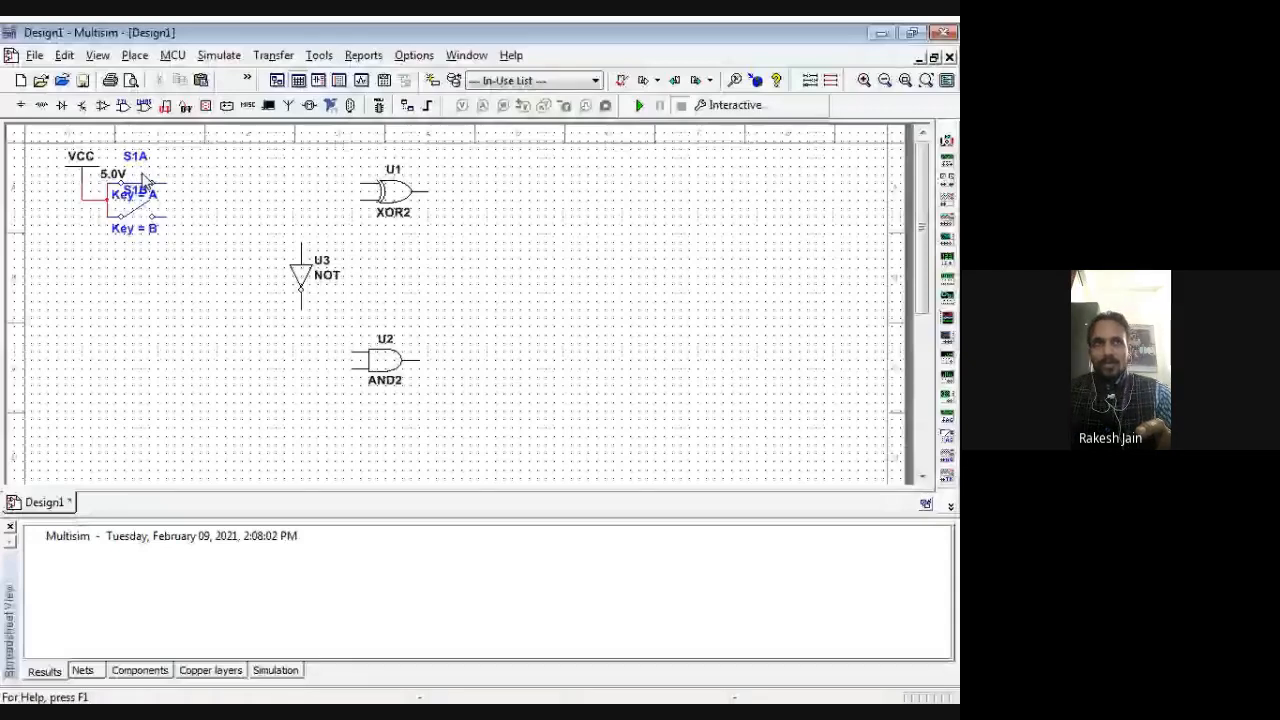
{"action": "left_click", "coordinate": [146, 193]}
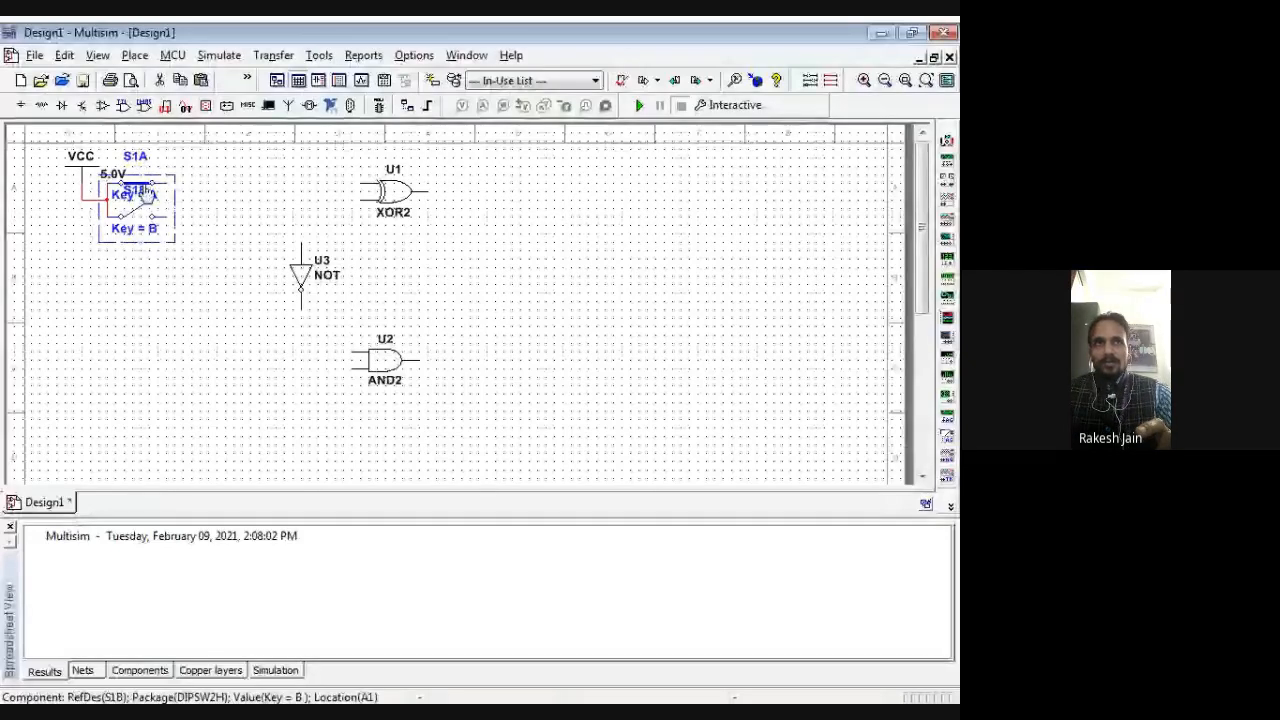
{"action": "left_click", "coordinate": [146, 191]}
{"action": "left_click", "coordinate": [137, 211]}
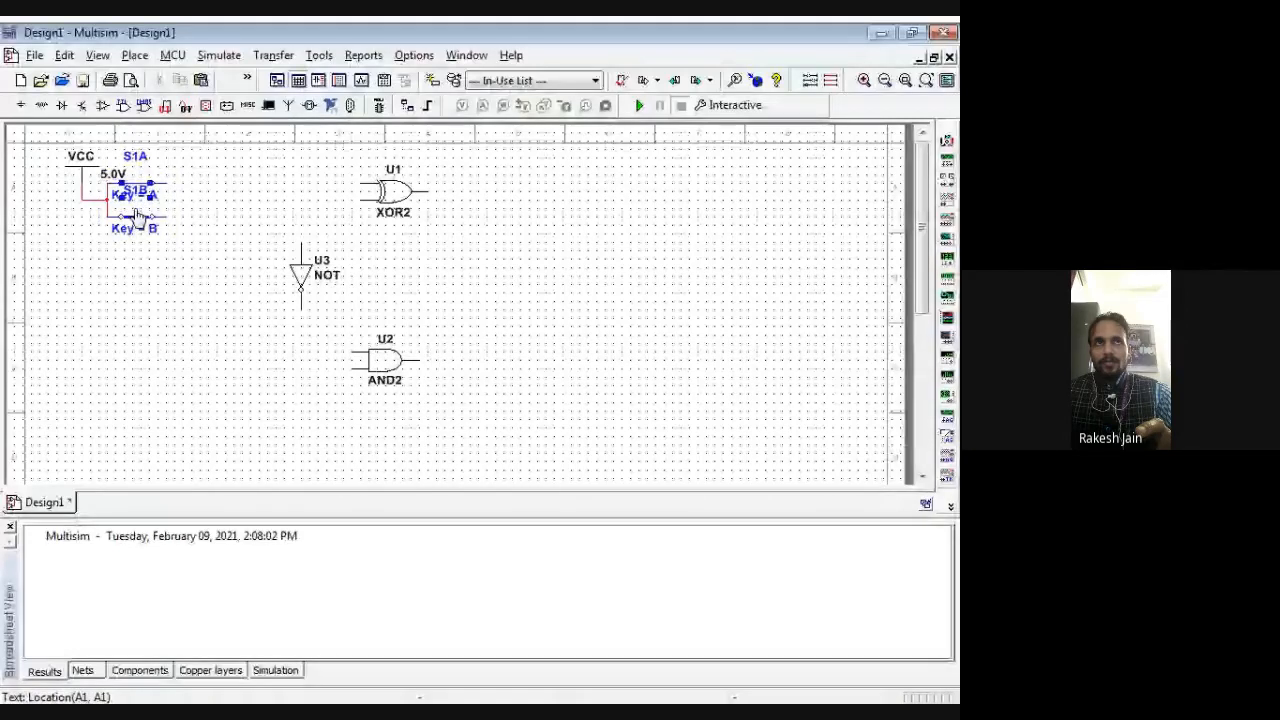
{"action": "left_click", "coordinate": [137, 214]}
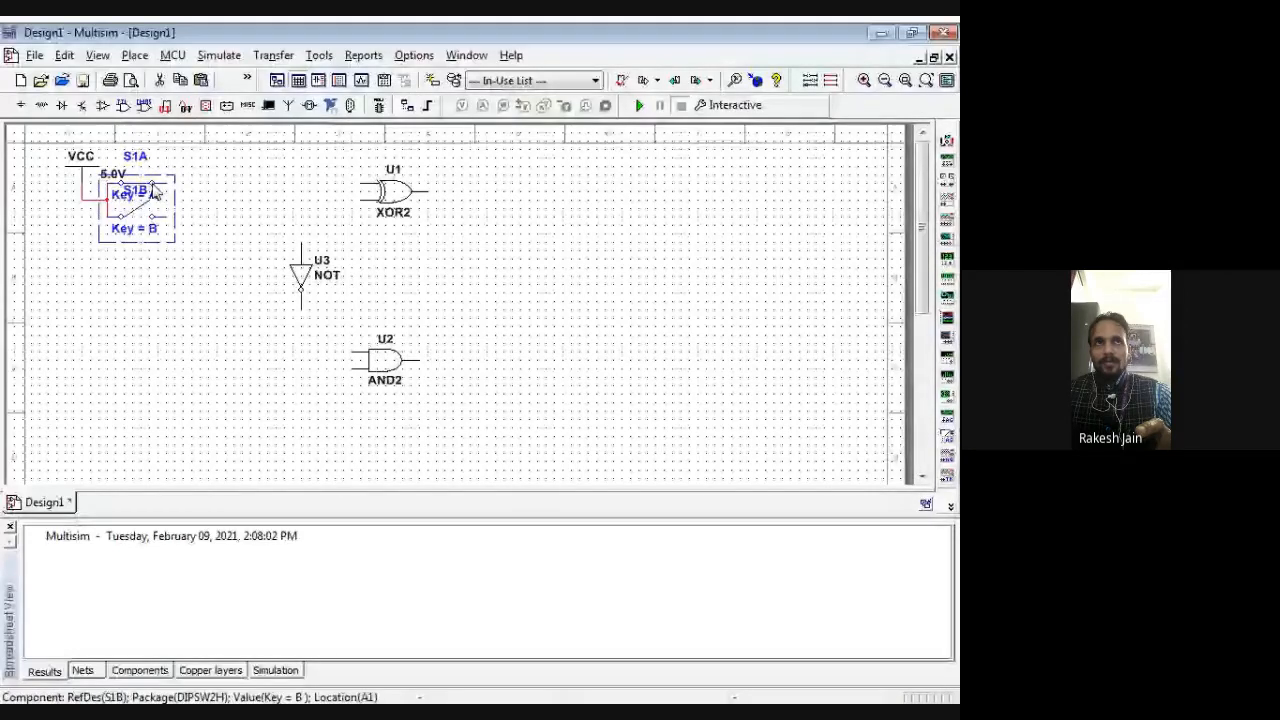
{"action": "right_click", "coordinate": [140, 188]}
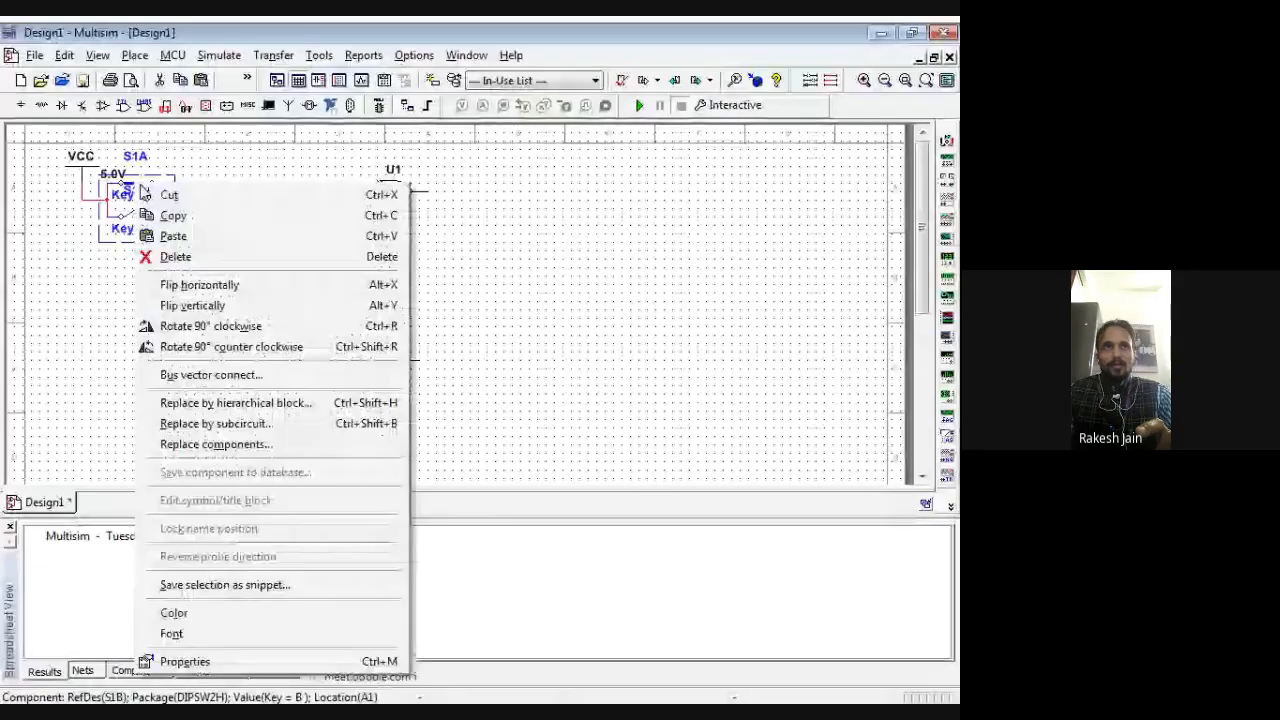
{"action": "left_click", "coordinate": [142, 206]}
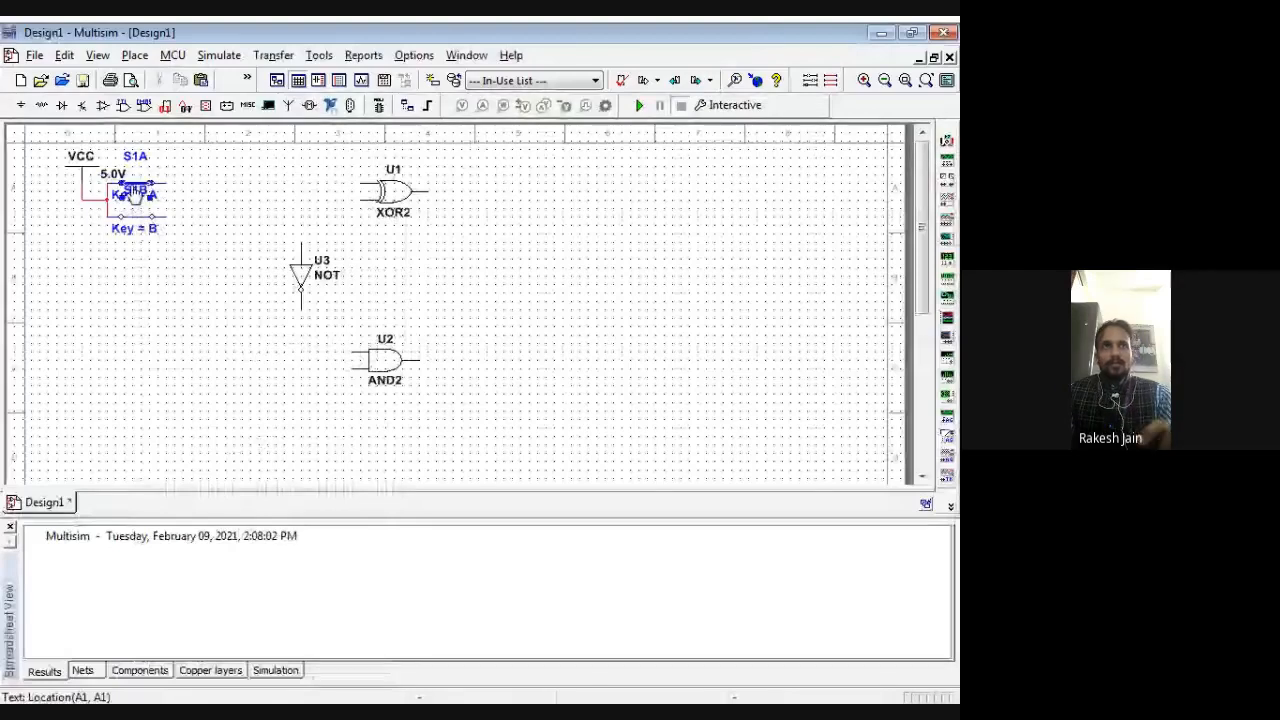
{"action": "left_click", "coordinate": [150, 191]}
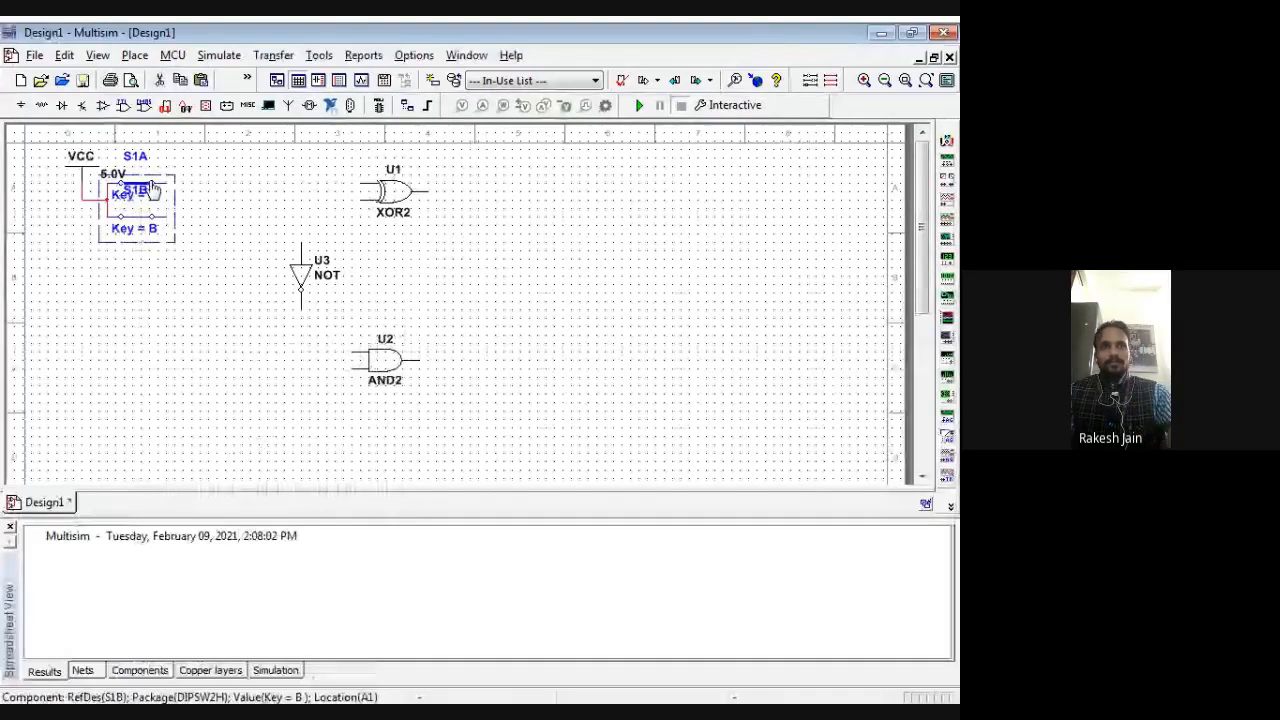
{"action": "left_click", "coordinate": [243, 238]}
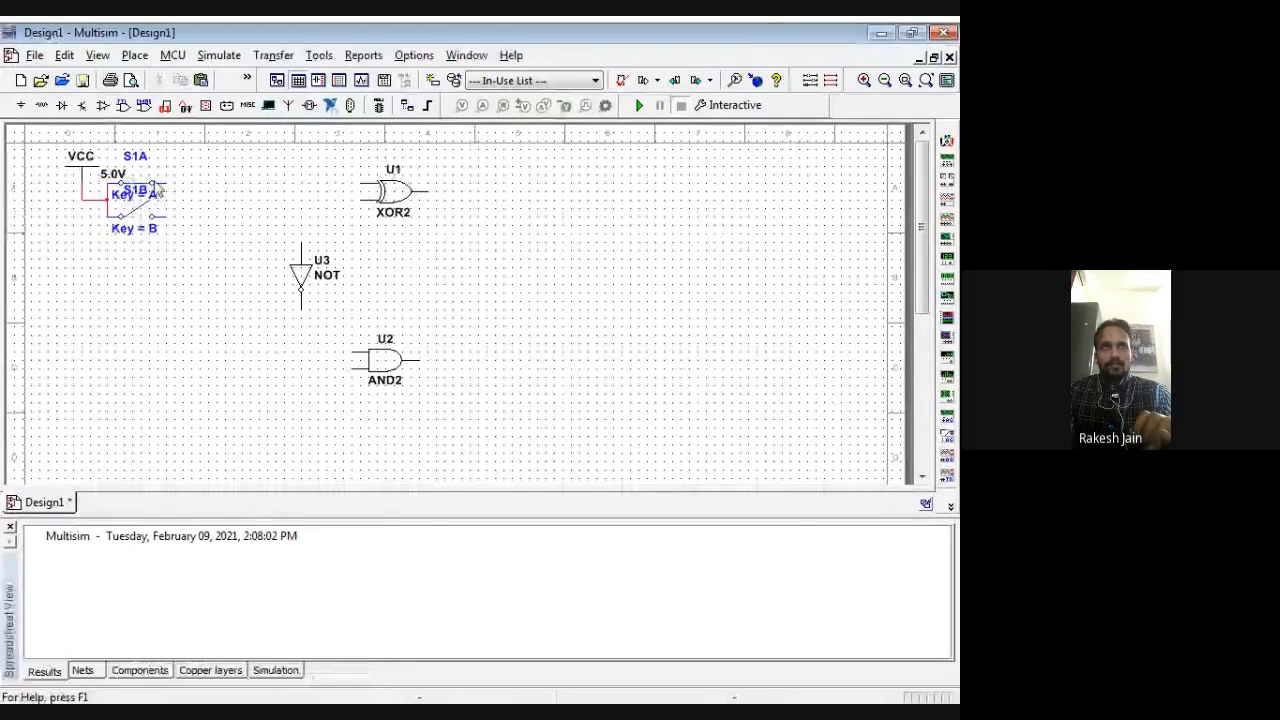
{"action": "left_click", "coordinate": [152, 190]}
{"action": "left_click_drag", "start_coordinate": [150, 190], "coordinate": [125, 195]}
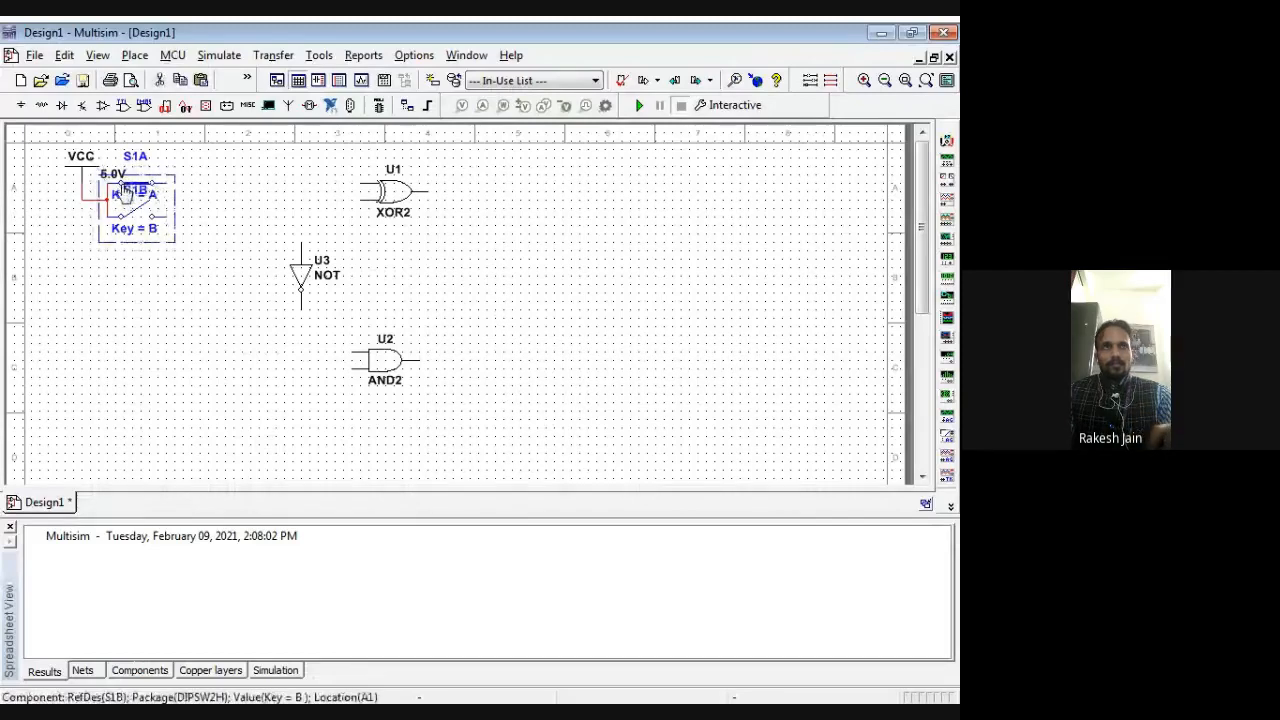
{"action": "left_click", "coordinate": [263, 200]}
Move switch section B down and slightly right, clear of section A's label, and leave both sections open
{"action": "left_click_drag", "start_coordinate": [128, 180], "coordinate": [152, 243]}
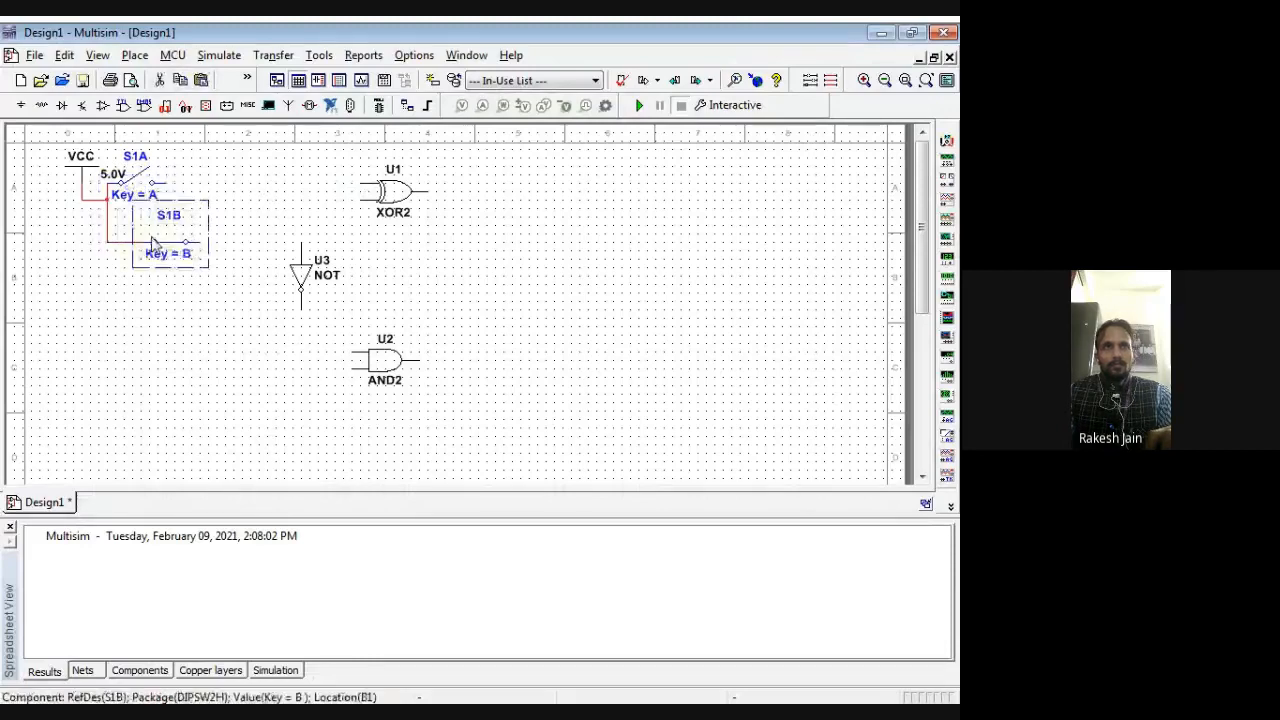
{"action": "left_click", "coordinate": [186, 329]}
{"action": "left_click", "coordinate": [144, 186]}
{"action": "left_click", "coordinate": [148, 188]}
{"action": "left_click", "coordinate": [151, 189]}
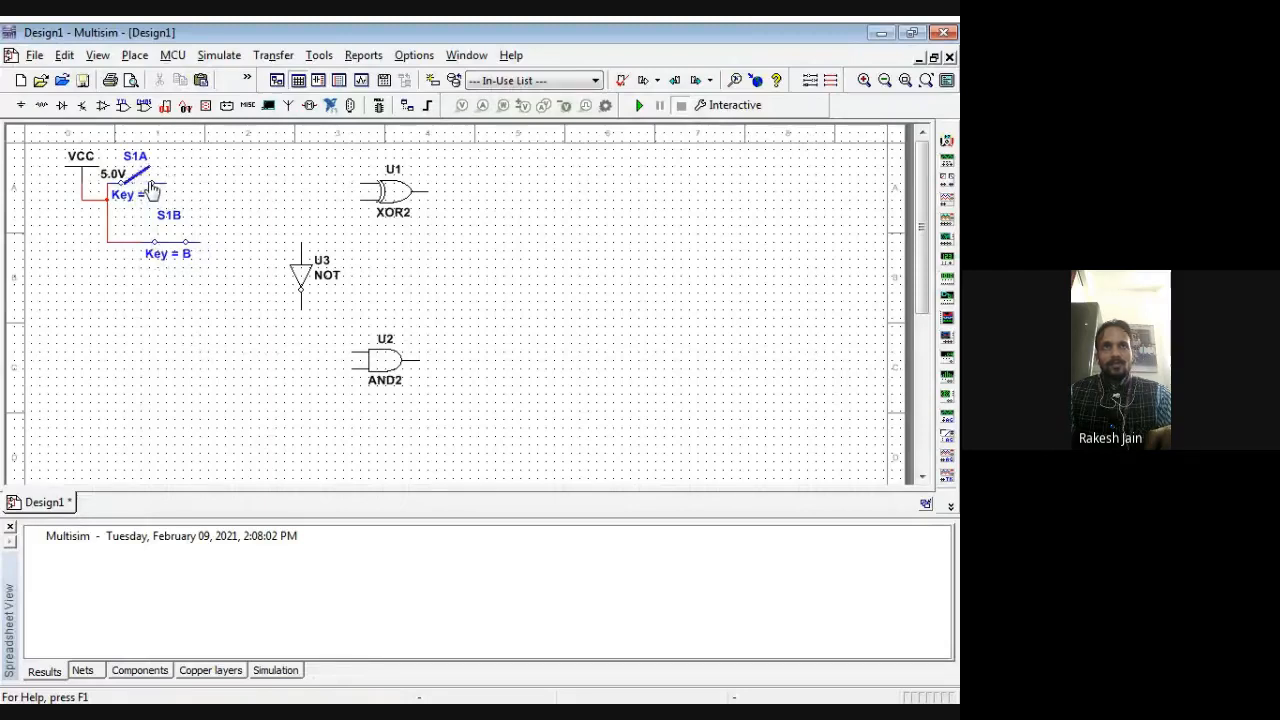
{"action": "left_click", "coordinate": [181, 250]}
{"action": "left_click", "coordinate": [183, 252]}
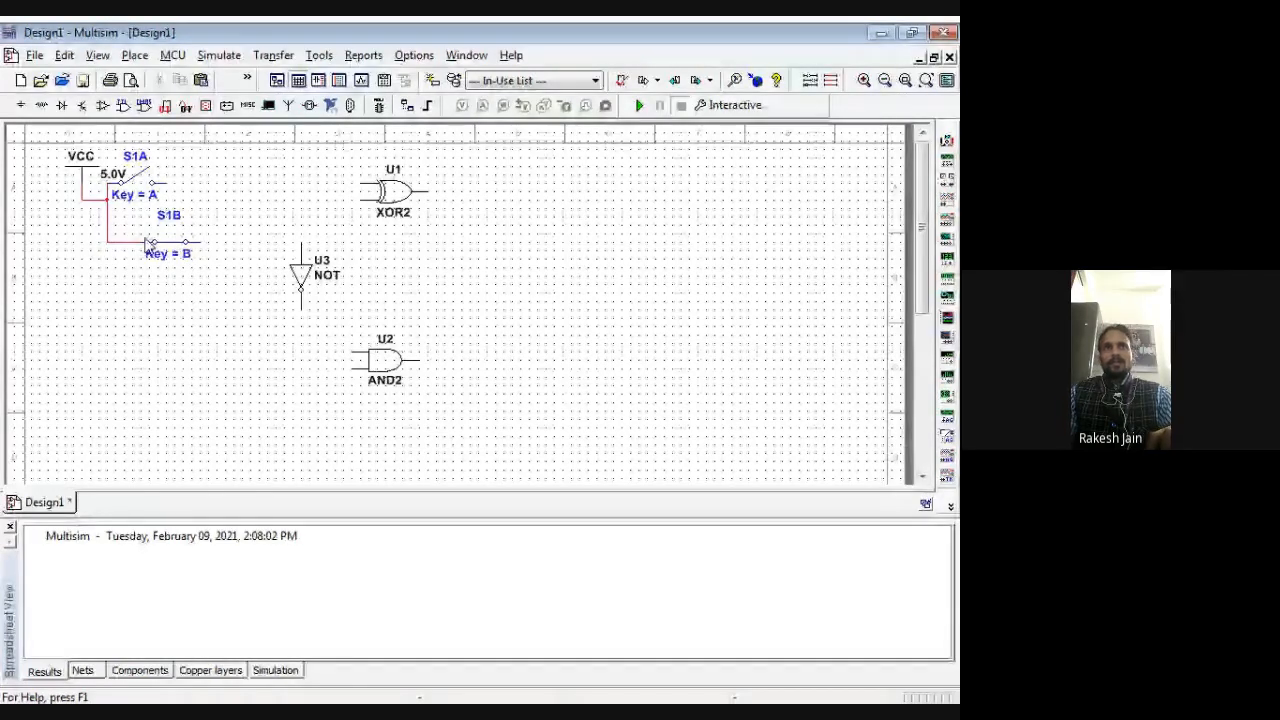
{"action": "left_click_drag", "start_coordinate": [147, 243], "coordinate": [130, 234]}
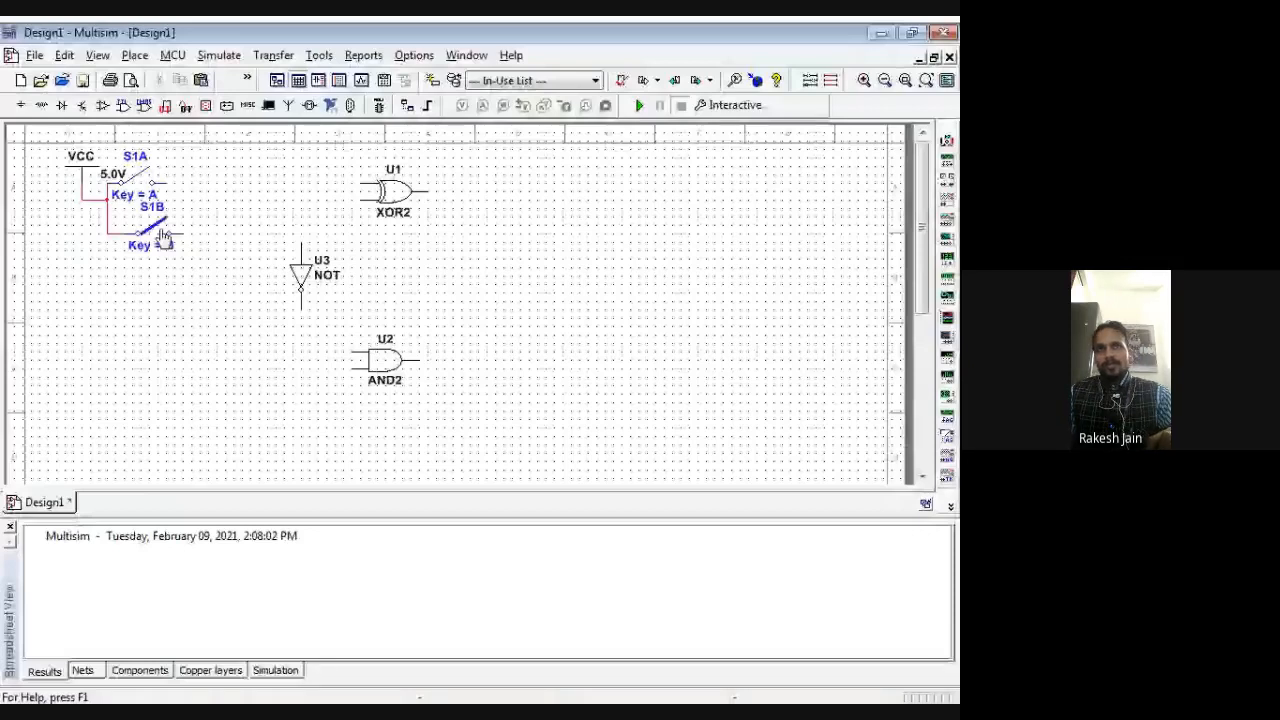
Wire section A's right terminal to the XOR gate's upper input and section B's right terminal to its lower input
{"action": "left_click", "coordinate": [152, 182]}
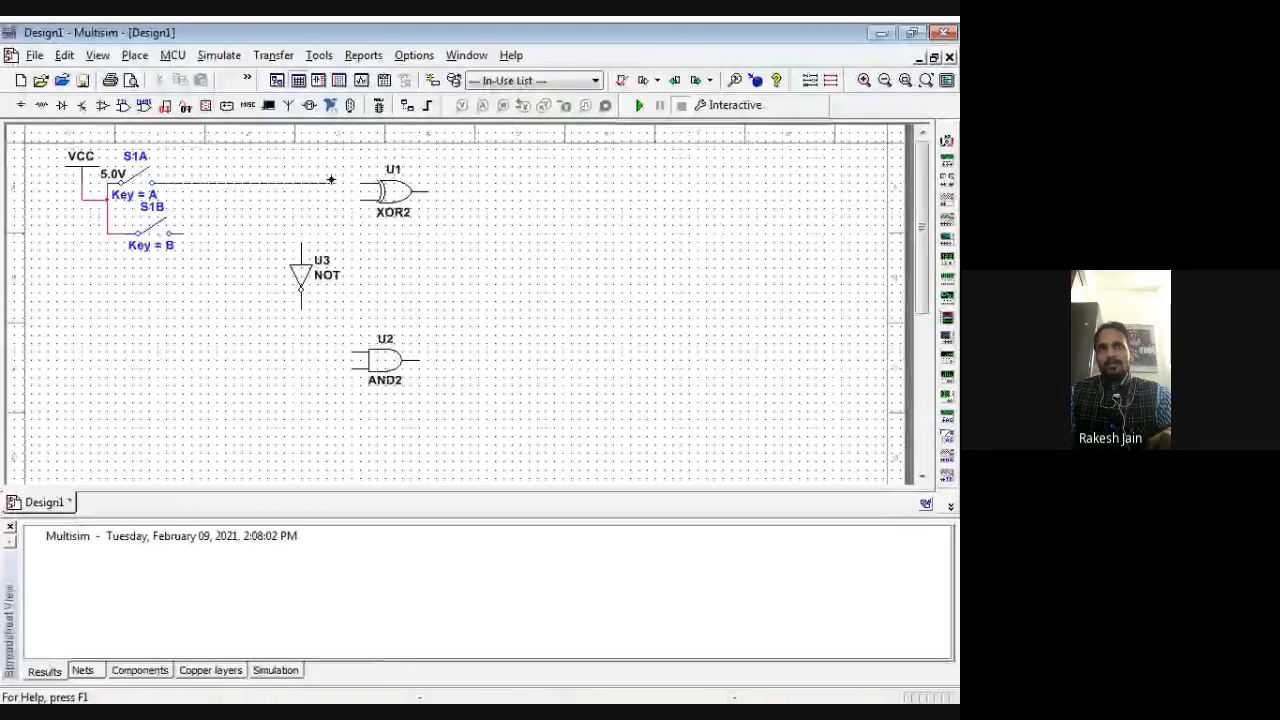
{"action": "left_click", "coordinate": [363, 183]}
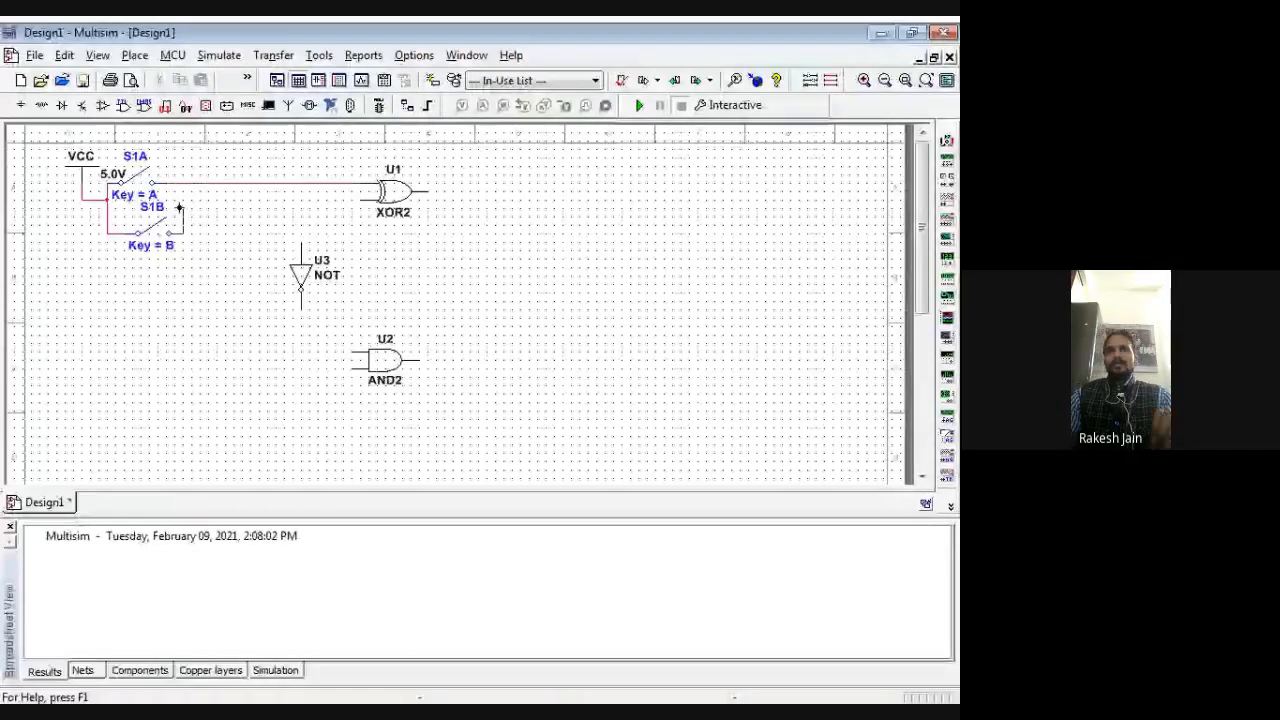
{"action": "left_click", "coordinate": [179, 207]}
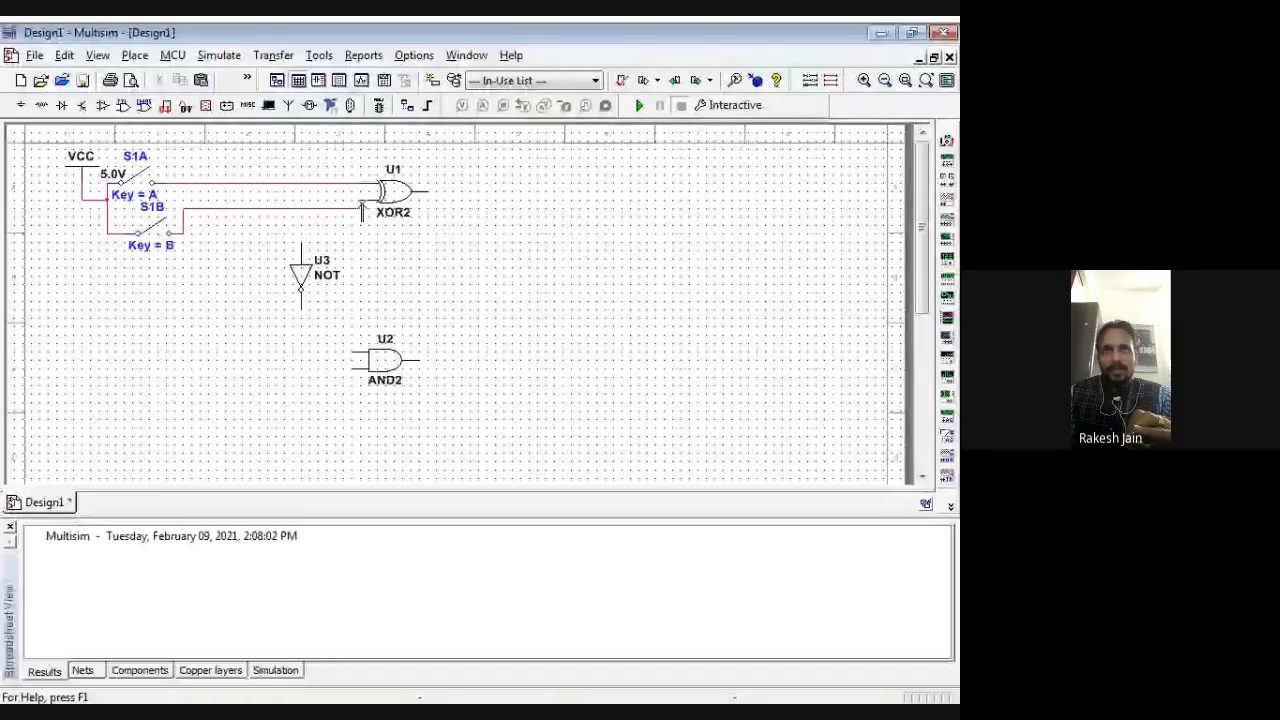
Wire the NOT gate between section A's line and the AND gate's upper input, and the AND gate's lower input to section B's line
{"action": "left_click", "coordinate": [302, 250]}
{"action": "left_click", "coordinate": [308, 185]}
{"action": "left_click", "coordinate": [301, 305]}
{"action": "left_click", "coordinate": [355, 352]}
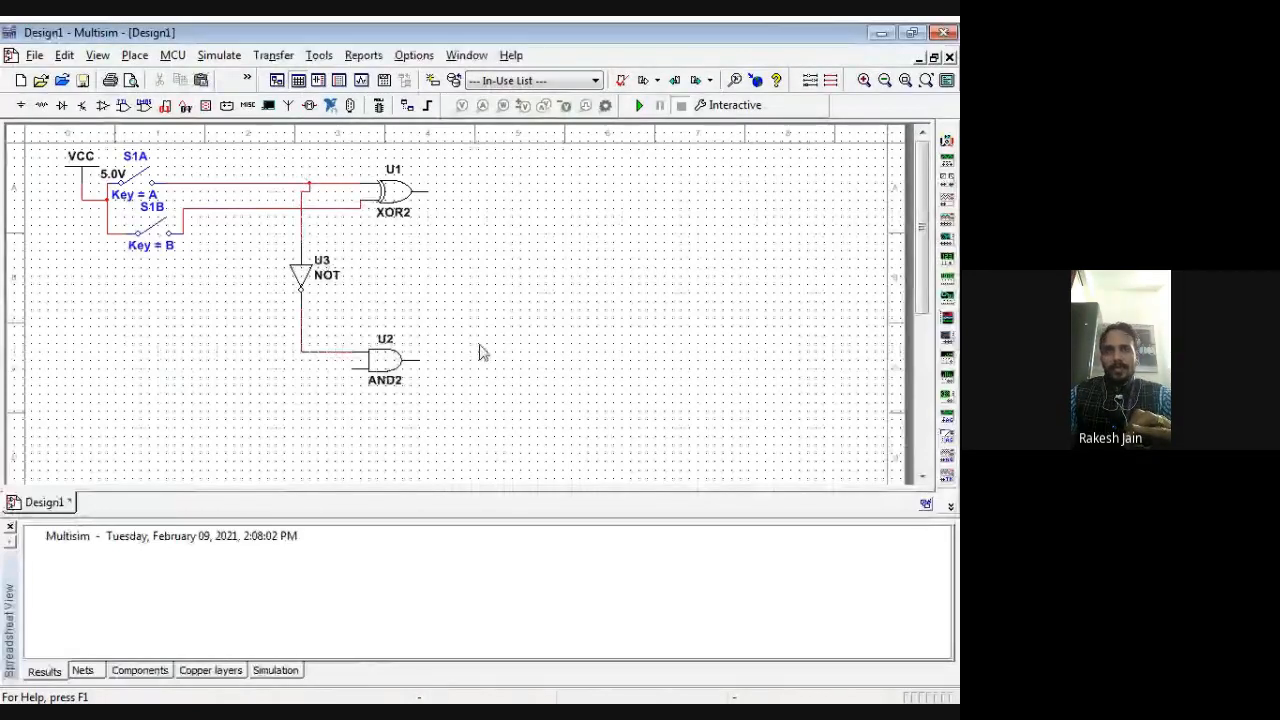
{"action": "left_click", "coordinate": [352, 369]}
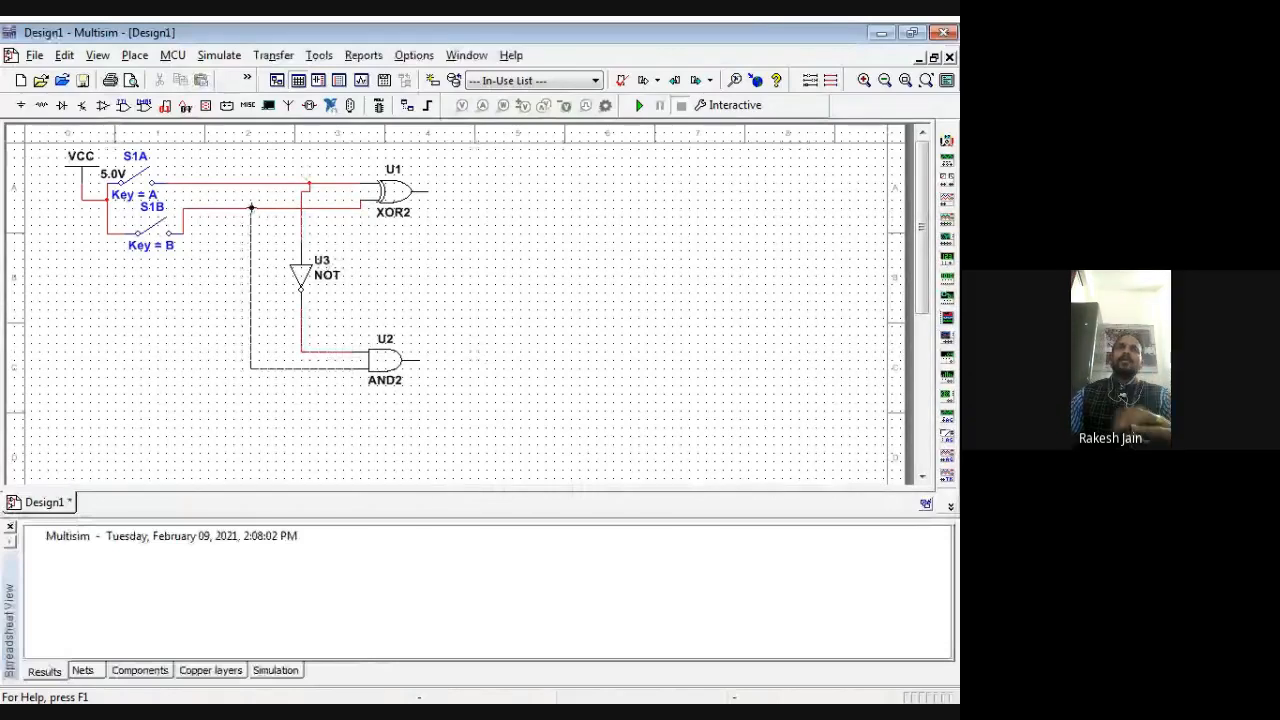
{"action": "left_click", "coordinate": [251, 208]}
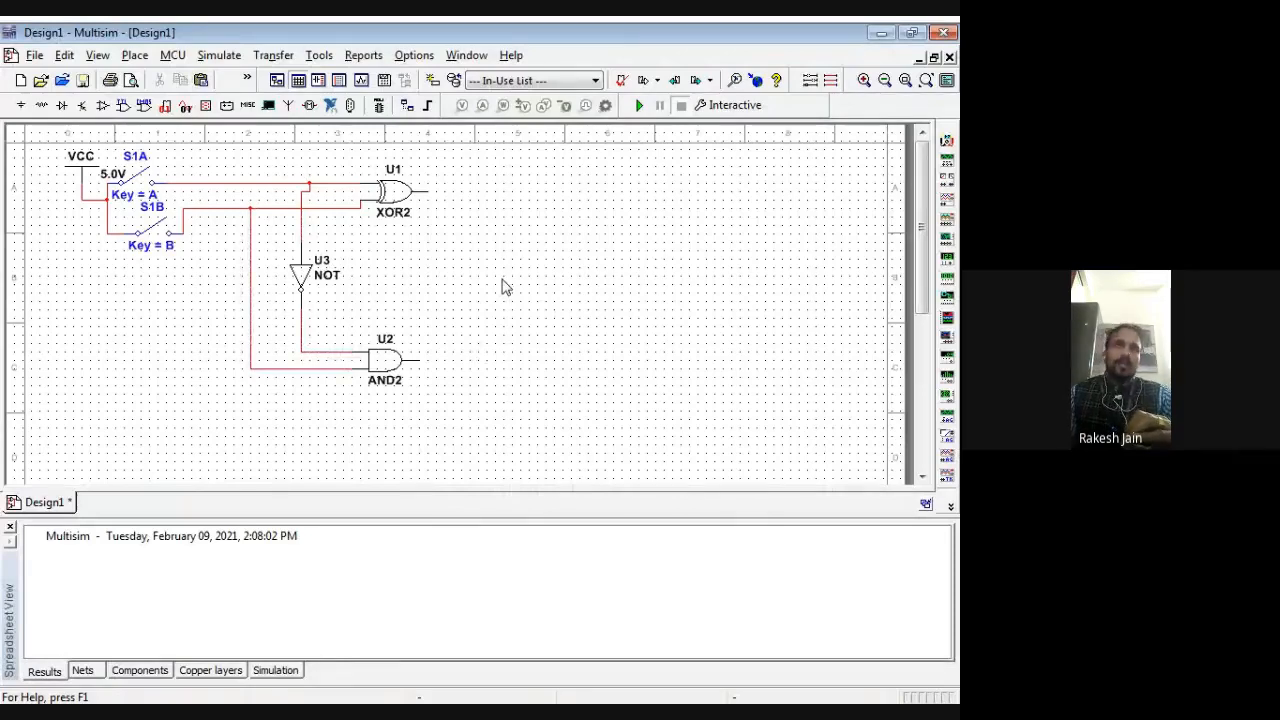
Place a 100 Ω resistor from the Basic group at the XOR gate's output and another at the AND gate's output
{"action": "left_click", "coordinate": [248, 106]}
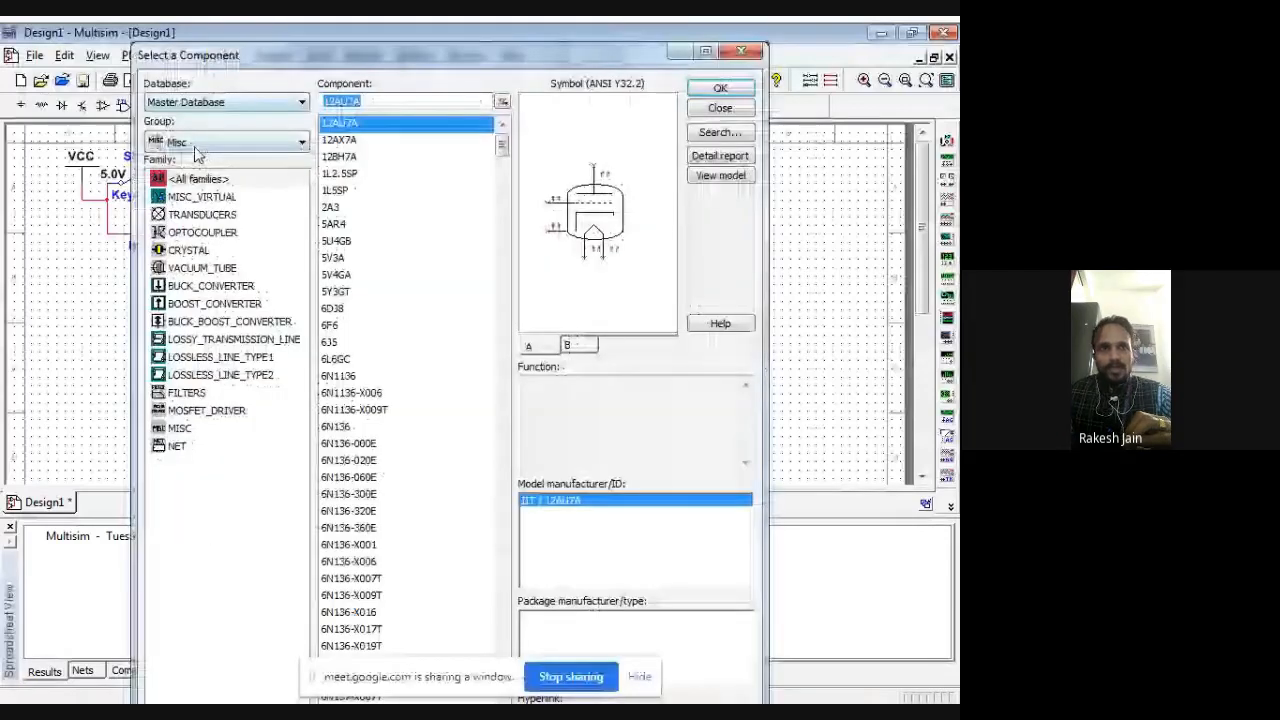
{"action": "left_click", "coordinate": [195, 148]}
{"action": "left_click", "coordinate": [177, 197]}
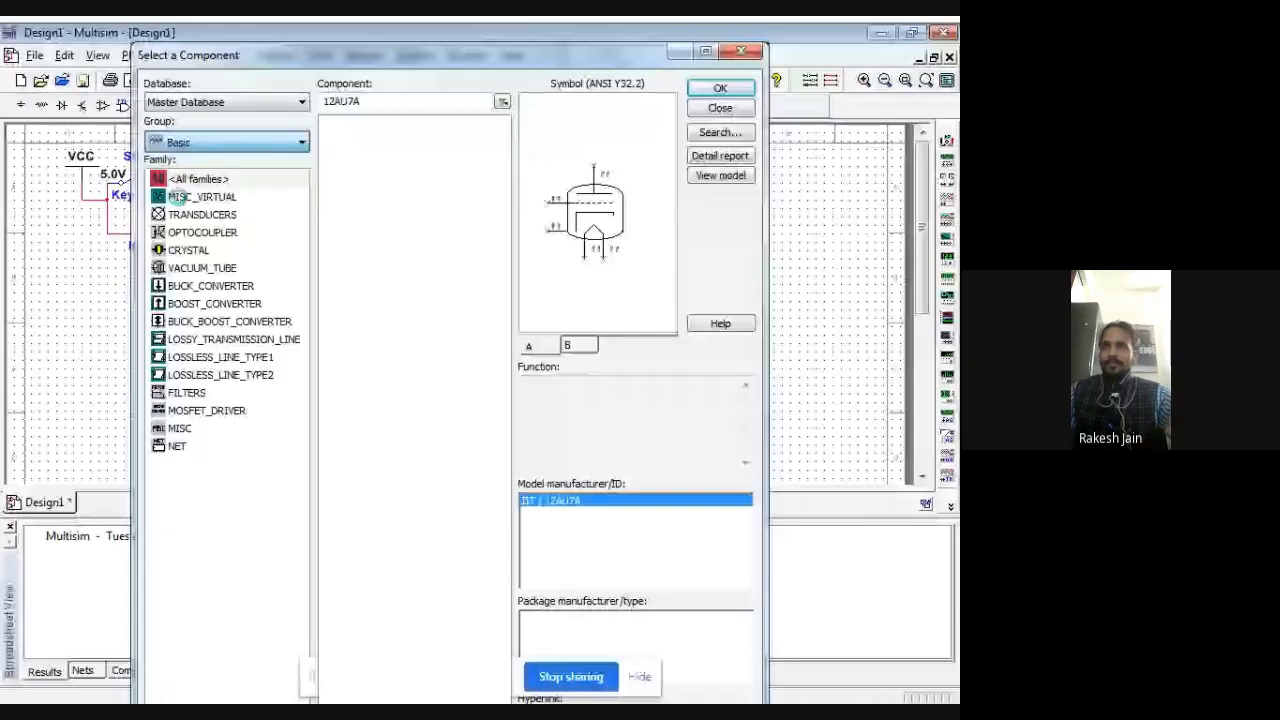
{"action": "left_click_drag", "start_coordinate": [343, 102], "coordinate": [312, 104]}
{"action": "type", "text": "100"}
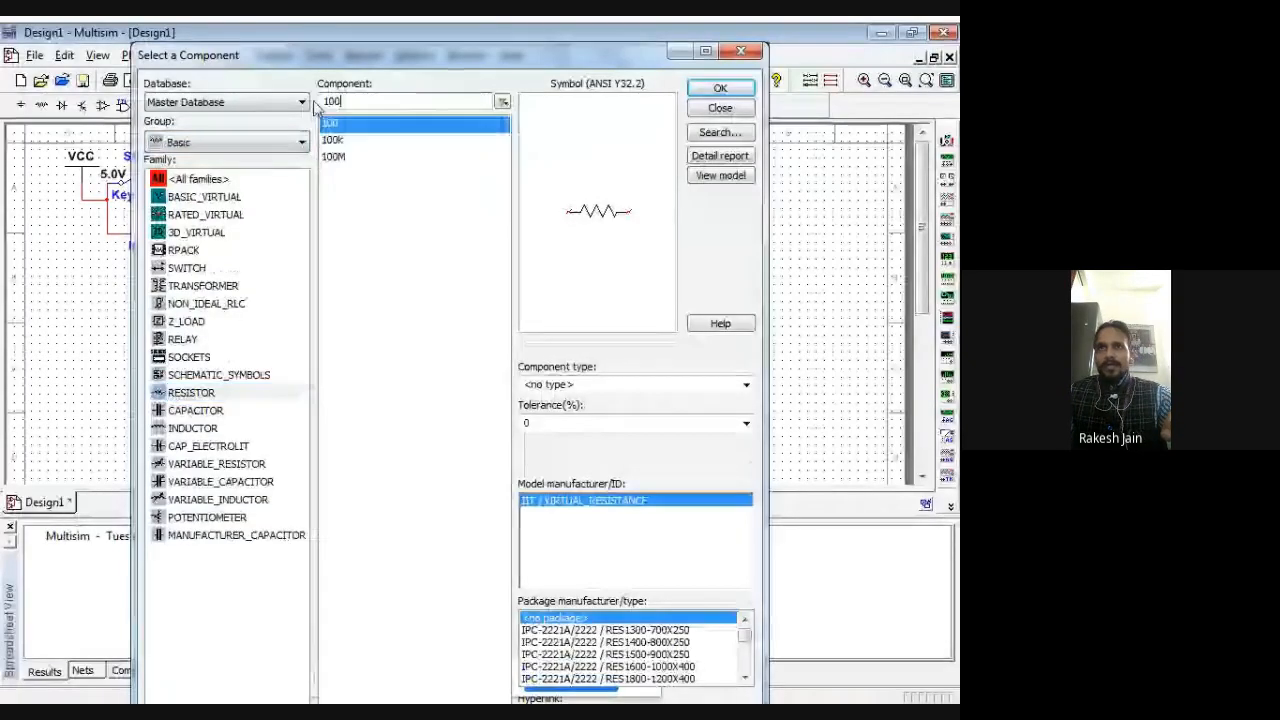
{"action": "left_click", "coordinate": [703, 92]}
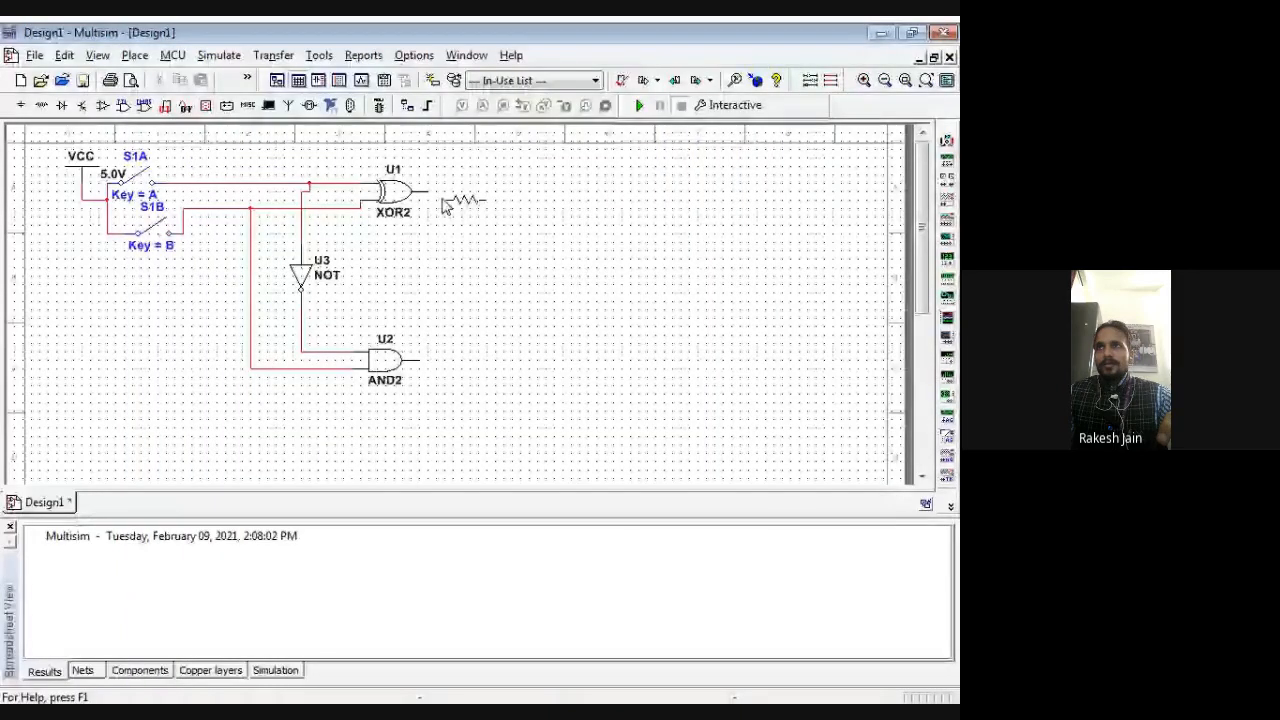
{"action": "left_click", "coordinate": [442, 196]}
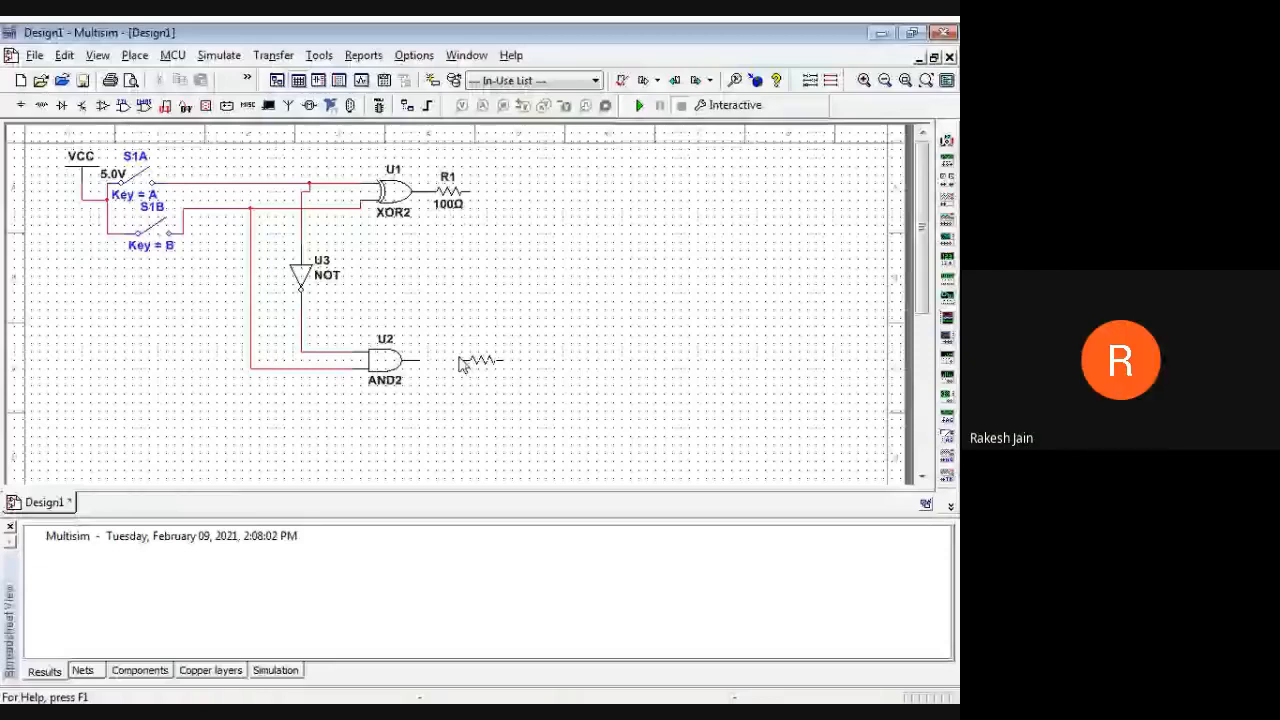
{"action": "left_click", "coordinate": [459, 359]}
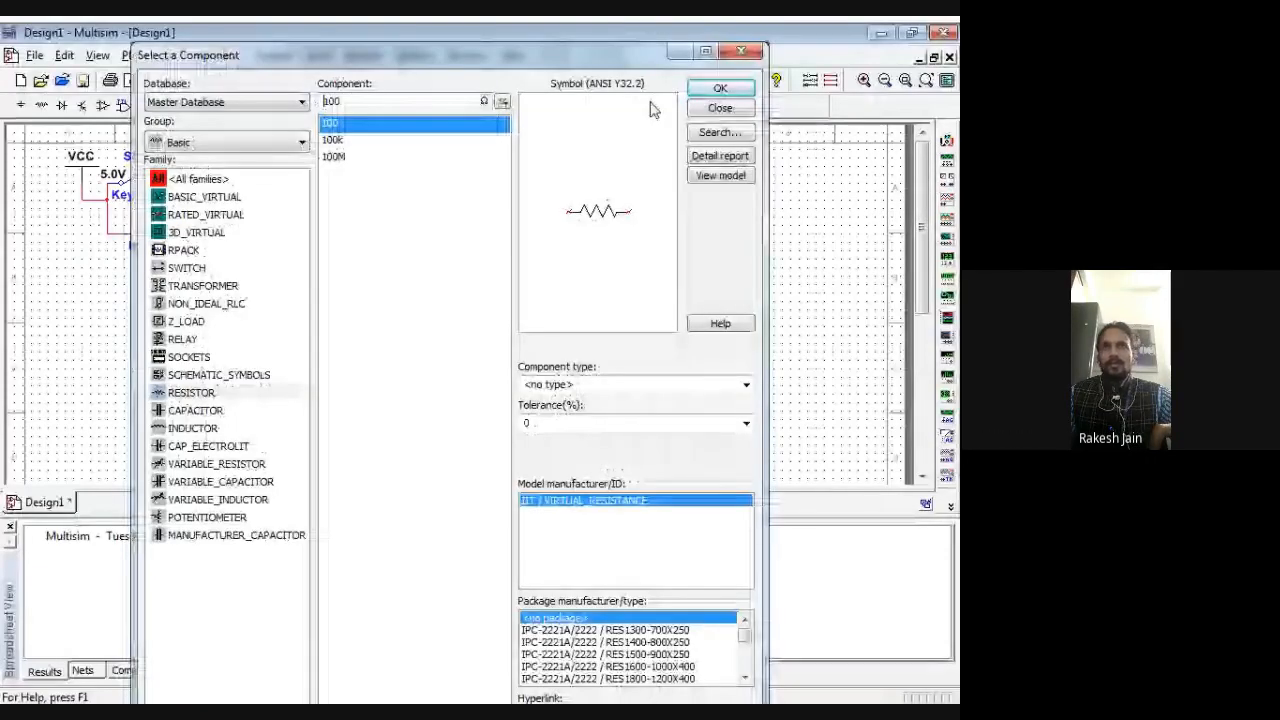
Place two more 100 Ω resistors, one below switch section B and one above section A's output wire
{"action": "left_click", "coordinate": [720, 88]}
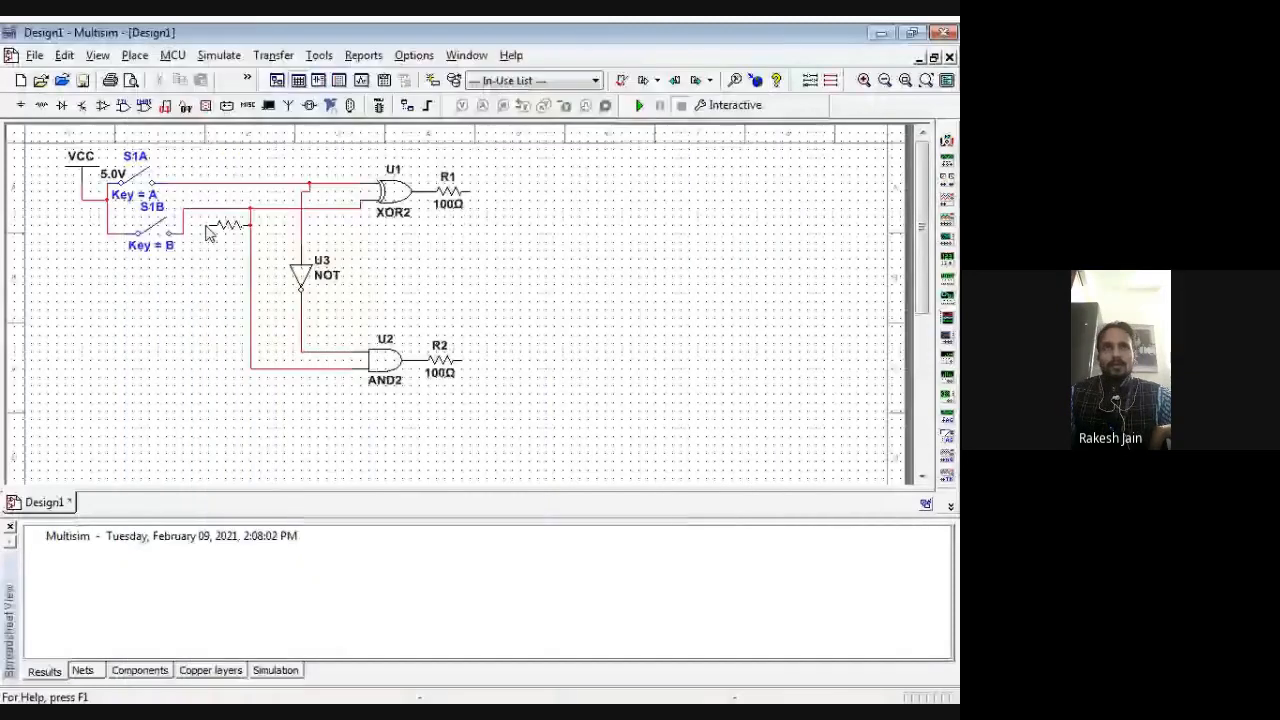
{"action": "left_click", "coordinate": [172, 280]}
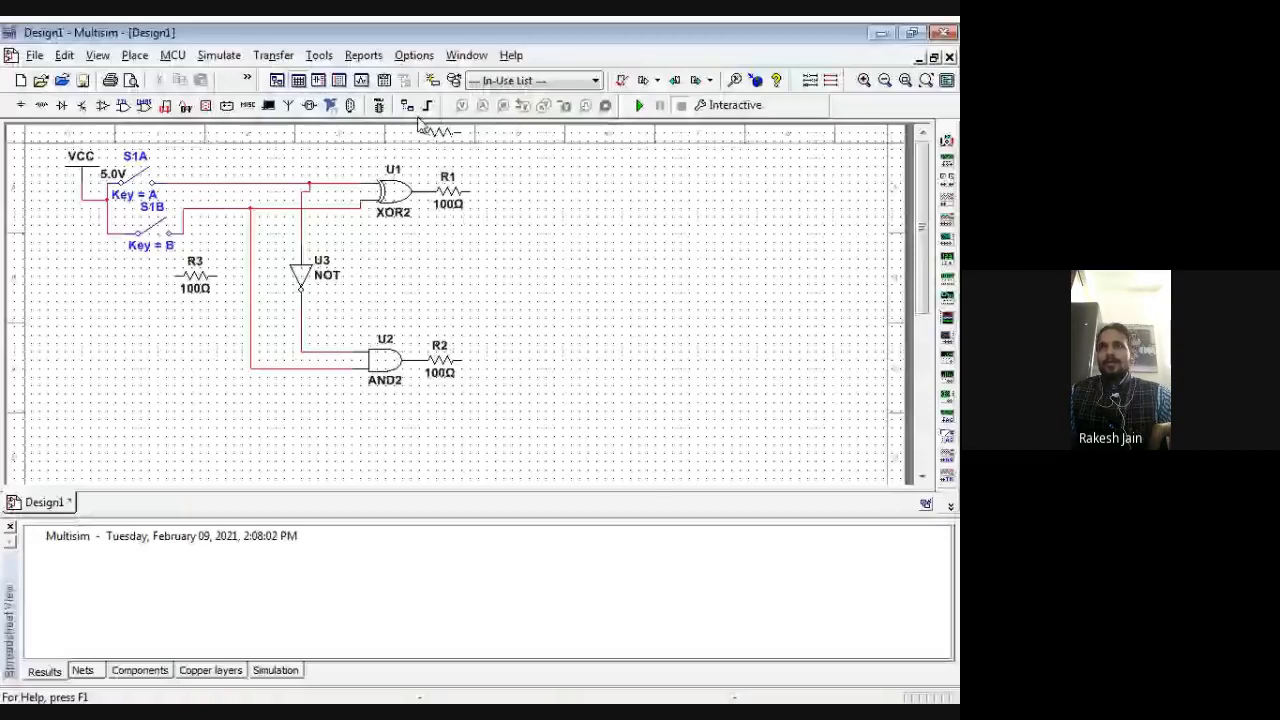
{"action": "key", "text": "Escape"}
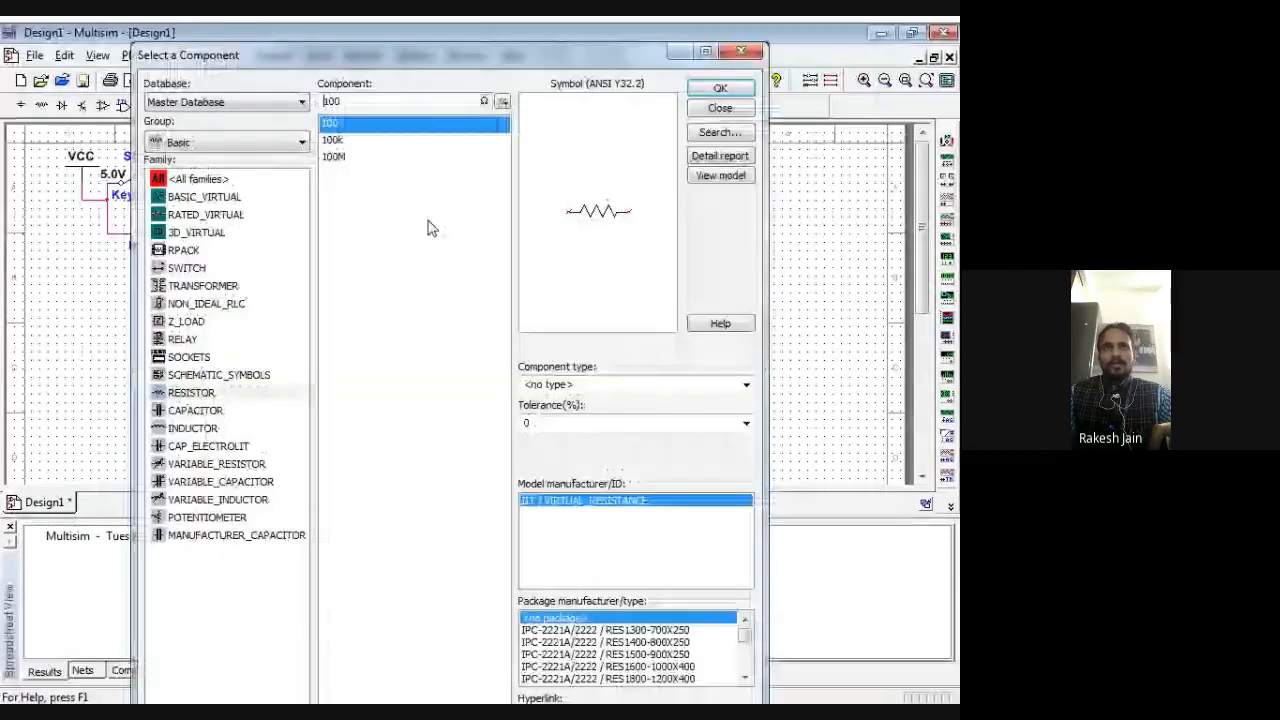
Find the LED components across all groups and place Led1_Red to the right of the XOR gate's output resistor
{"action": "left_click", "coordinate": [302, 143]}
{"action": "left_click", "coordinate": [186, 176]}
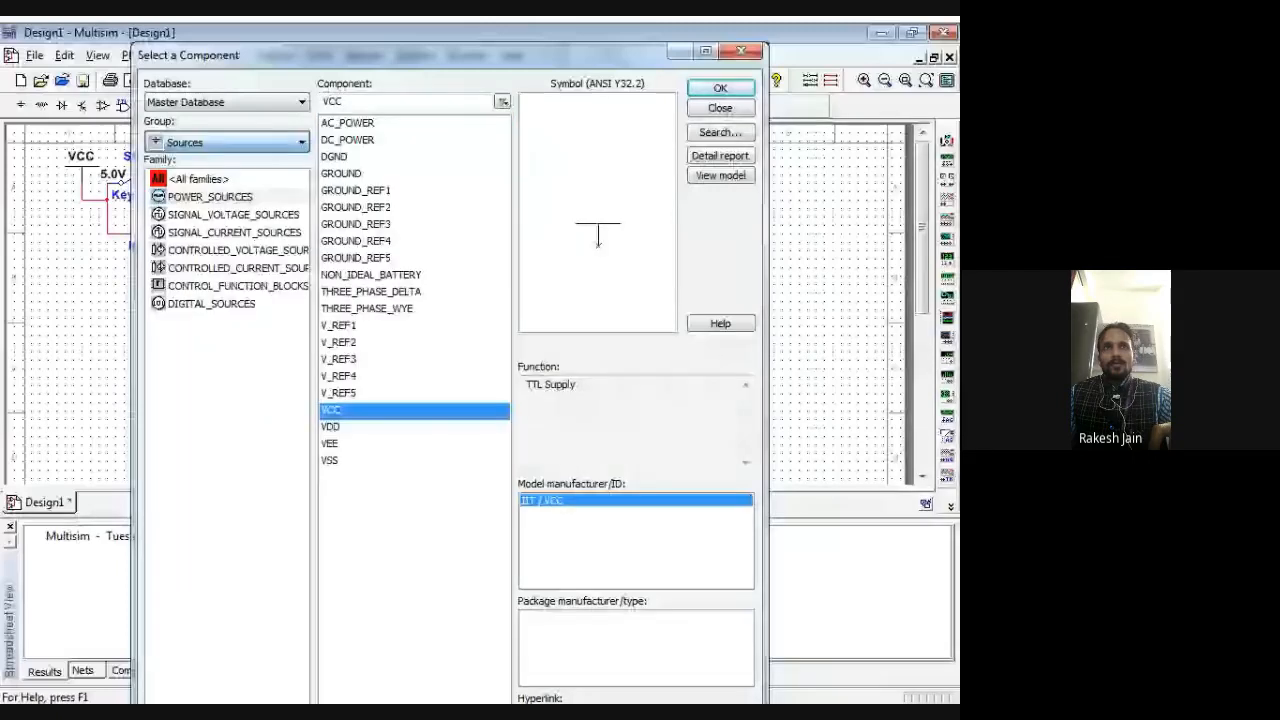
{"action": "left_click", "coordinate": [204, 160]}
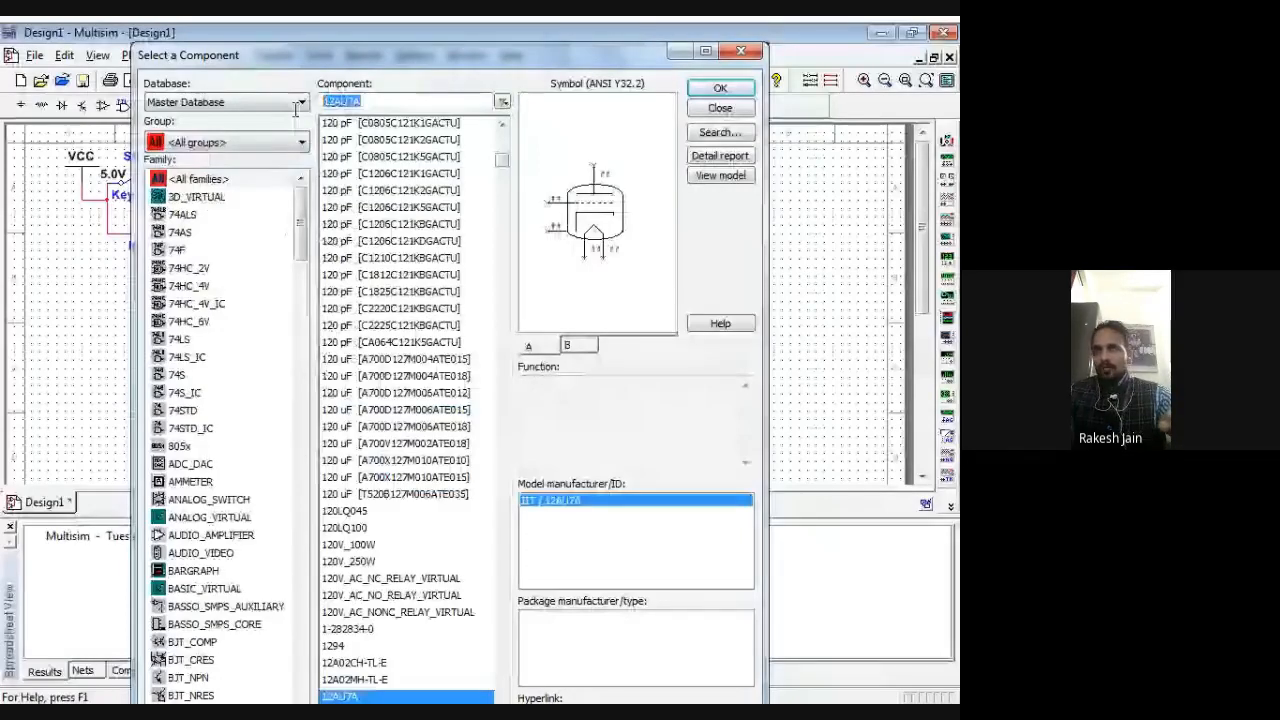
{"action": "type", "text": "LED"}
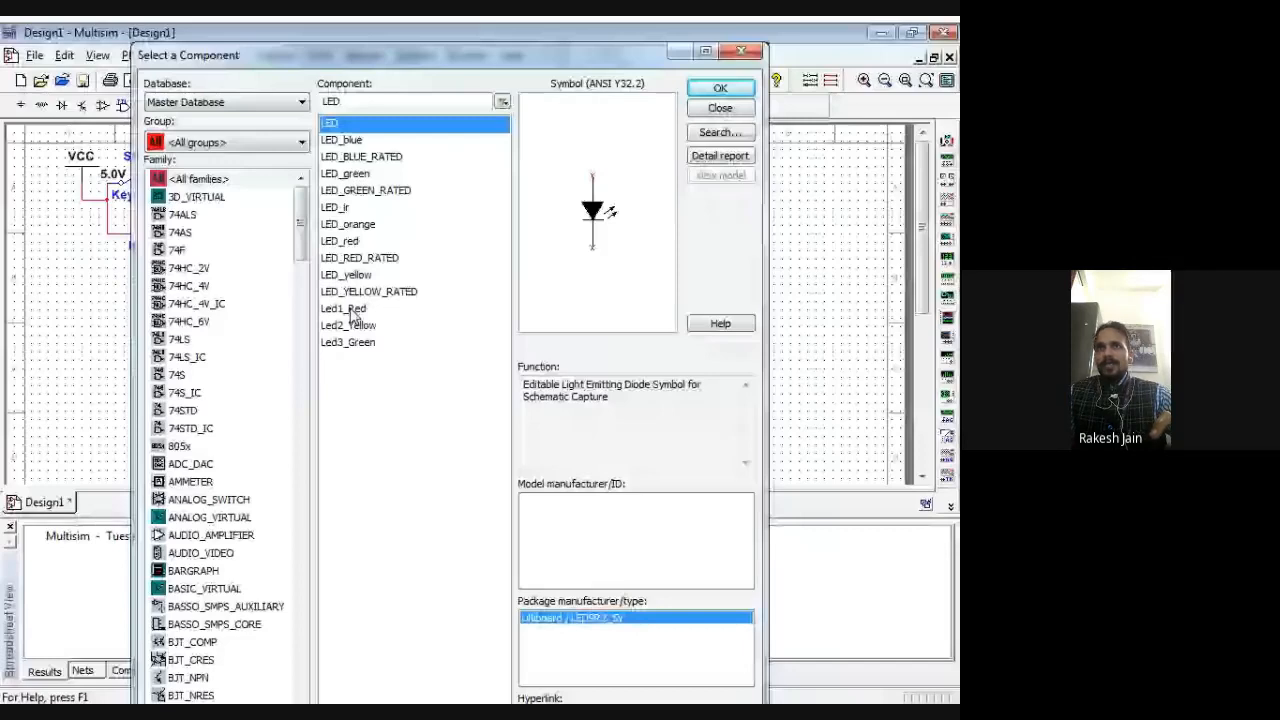
{"action": "key", "text": "Return"}
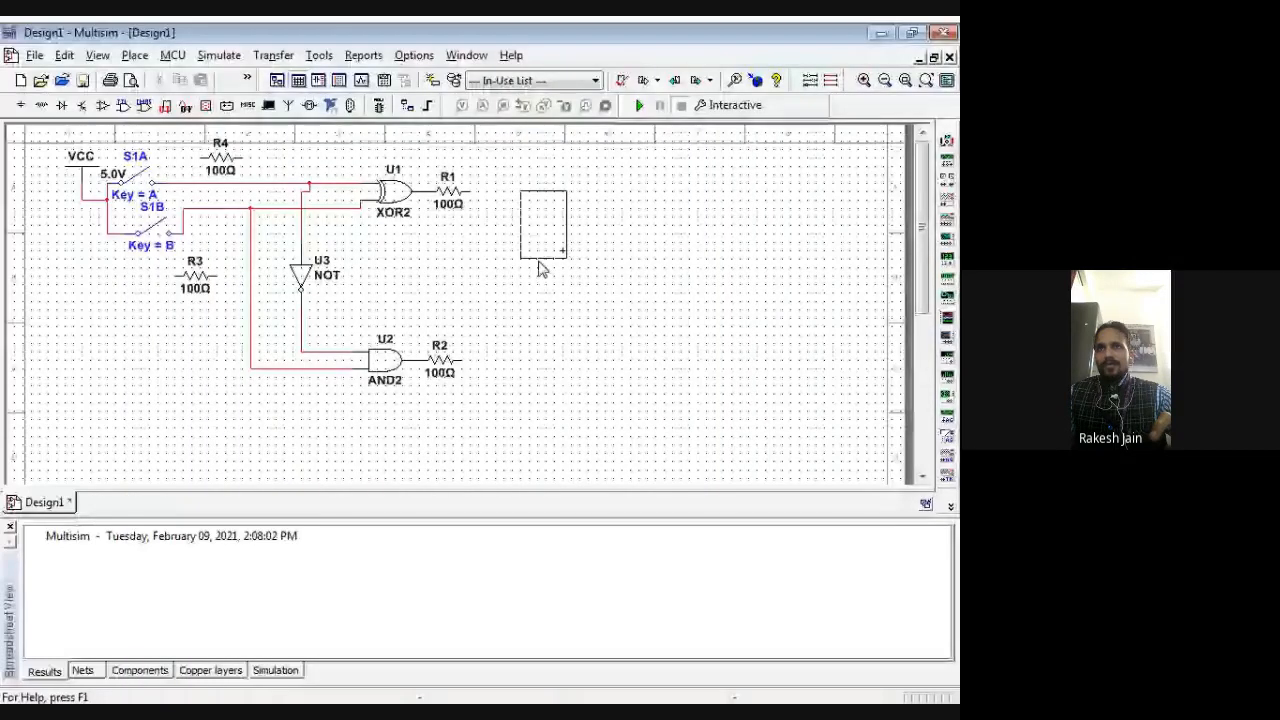
{"action": "left_click", "coordinate": [540, 268]}
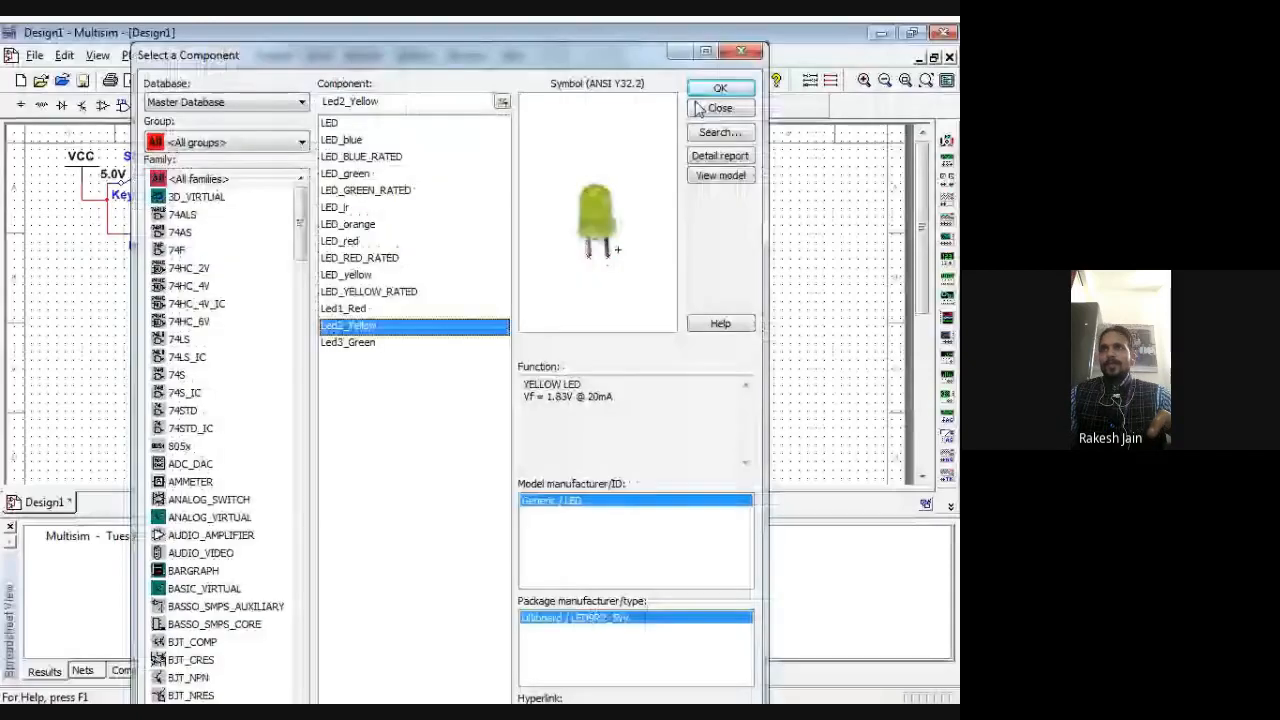
Place Led2_Yellow to the right of the AND gate's output resistor and Led3_Green below the resistor under switch section B
{"action": "left_click", "coordinate": [700, 108]}
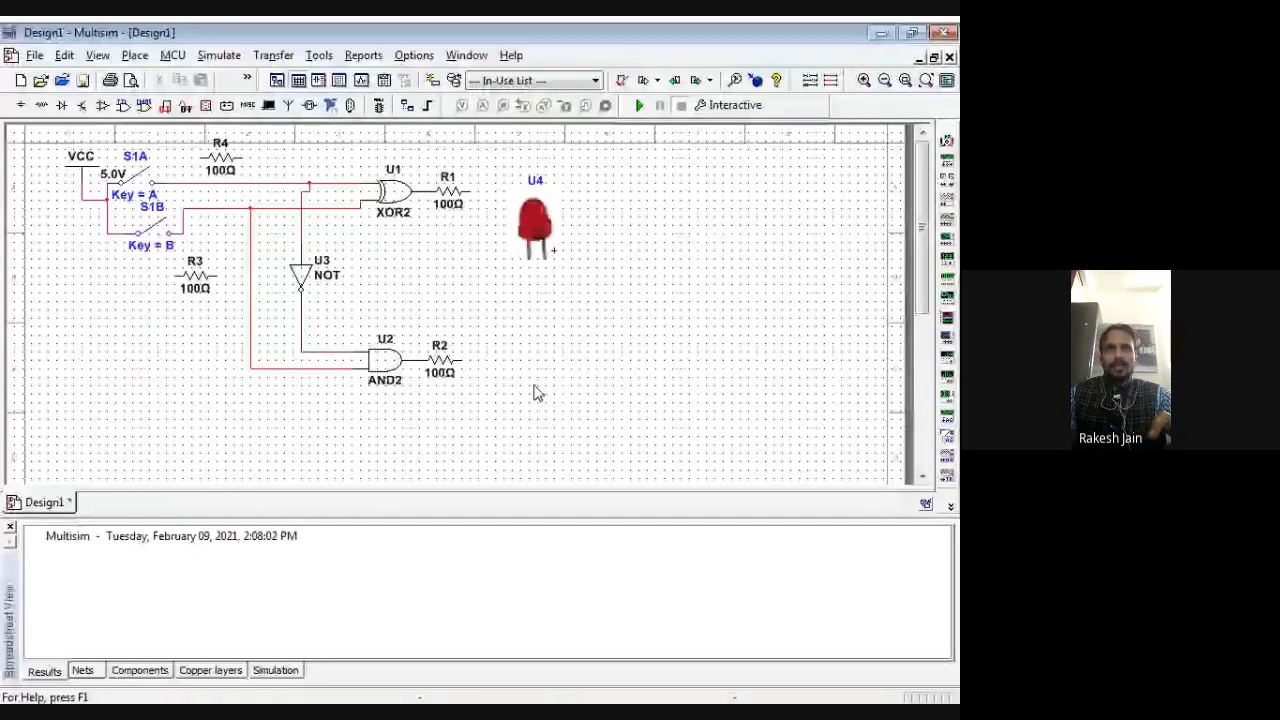
{"action": "key", "text": "ctrl+w"}
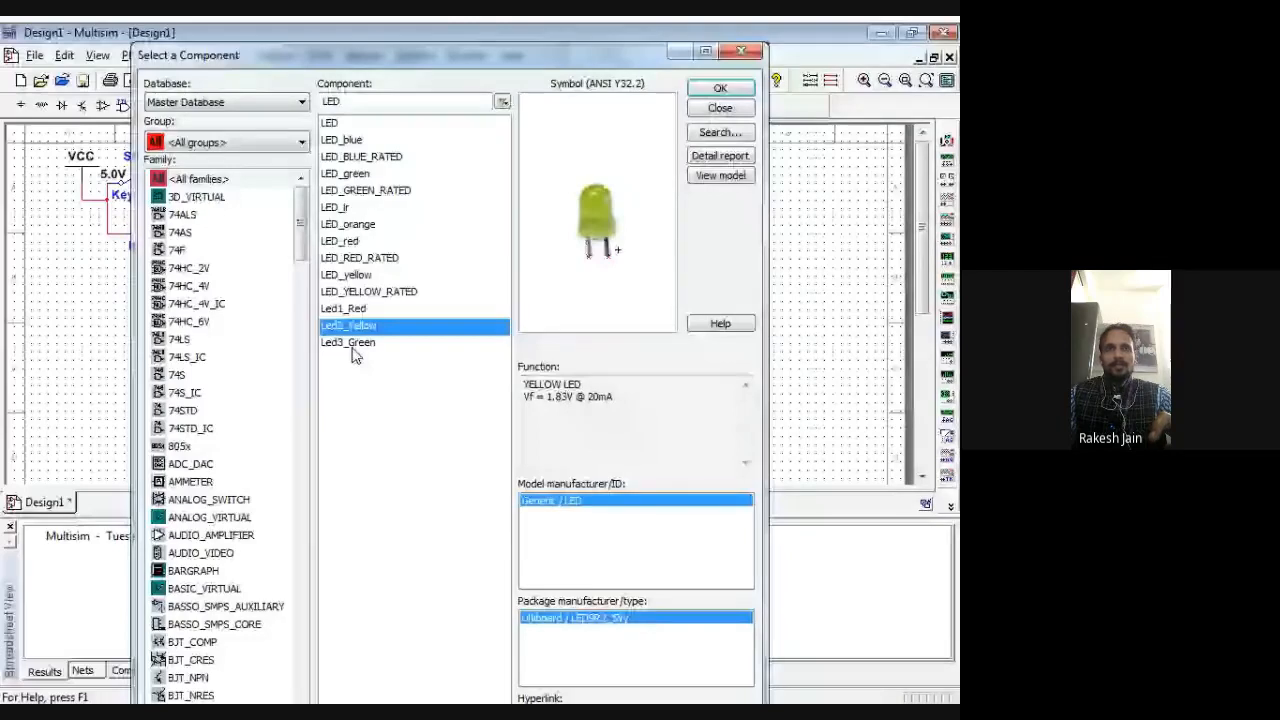
{"action": "double_click", "coordinate": [353, 347]}
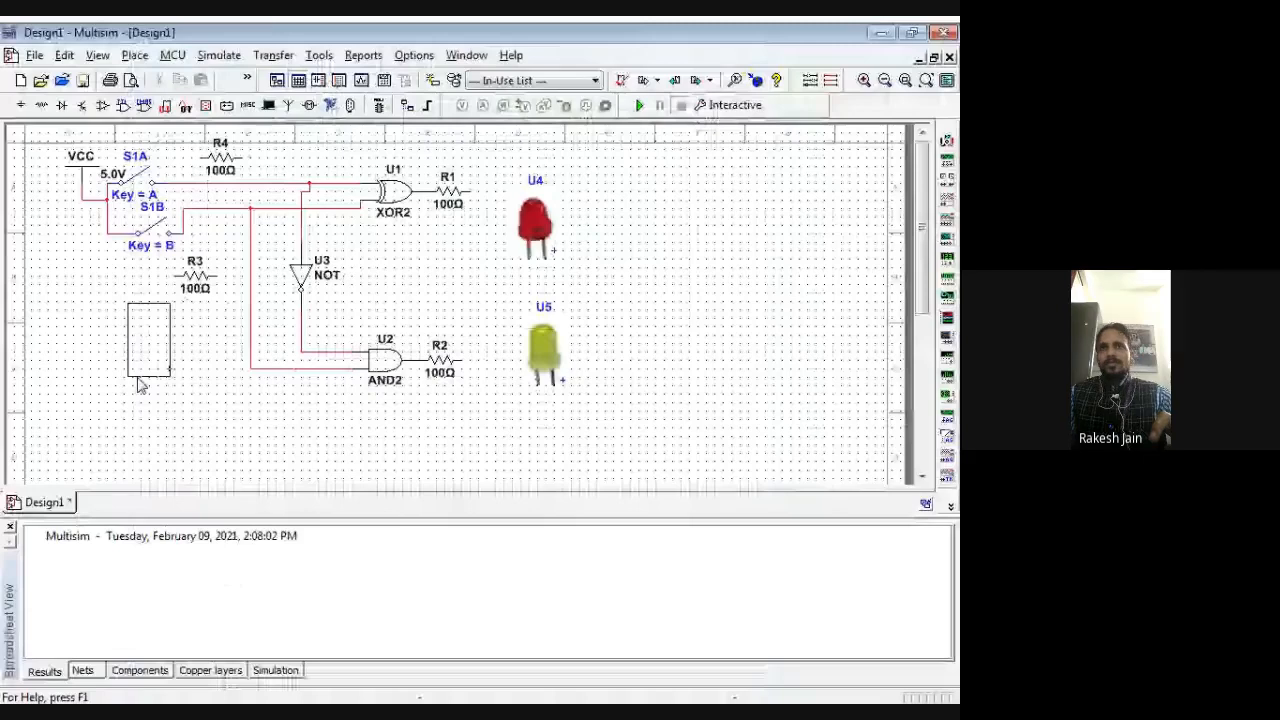
{"action": "left_click", "coordinate": [140, 385]}
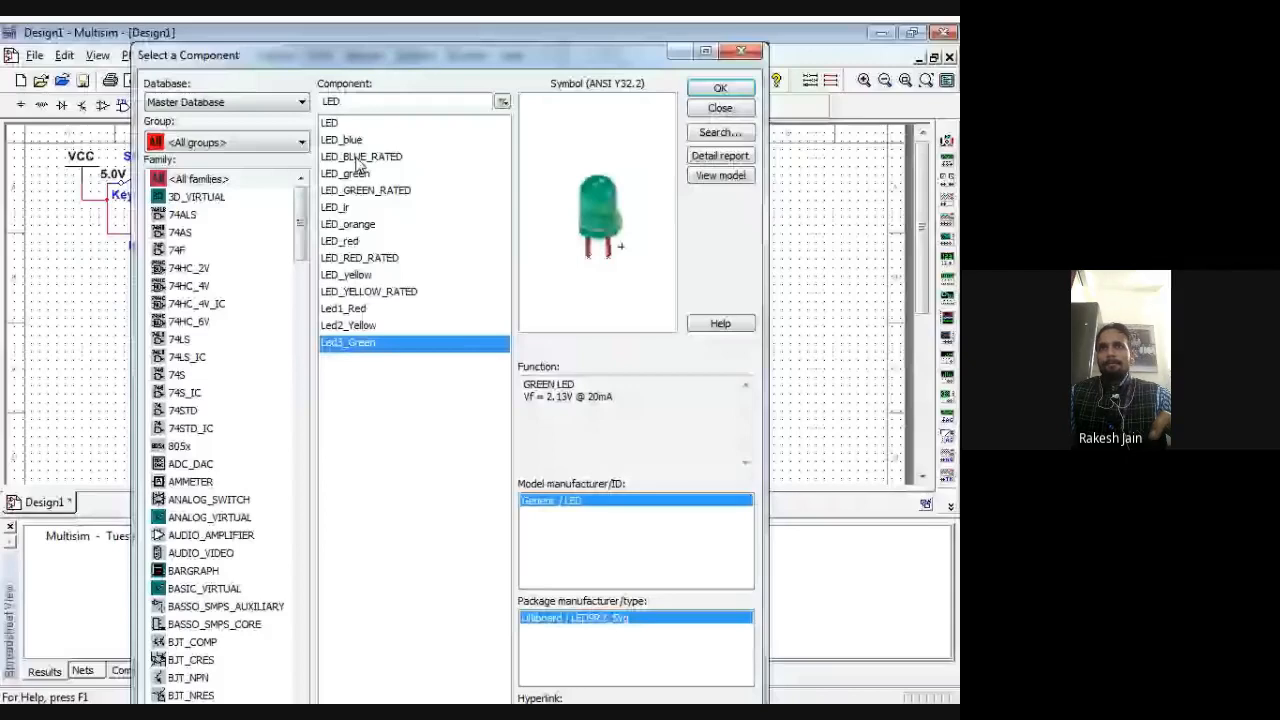
Place a second Led3_Green beside the 100 Ω resistor above section A's output wire
{"action": "left_click", "coordinate": [345, 275]}
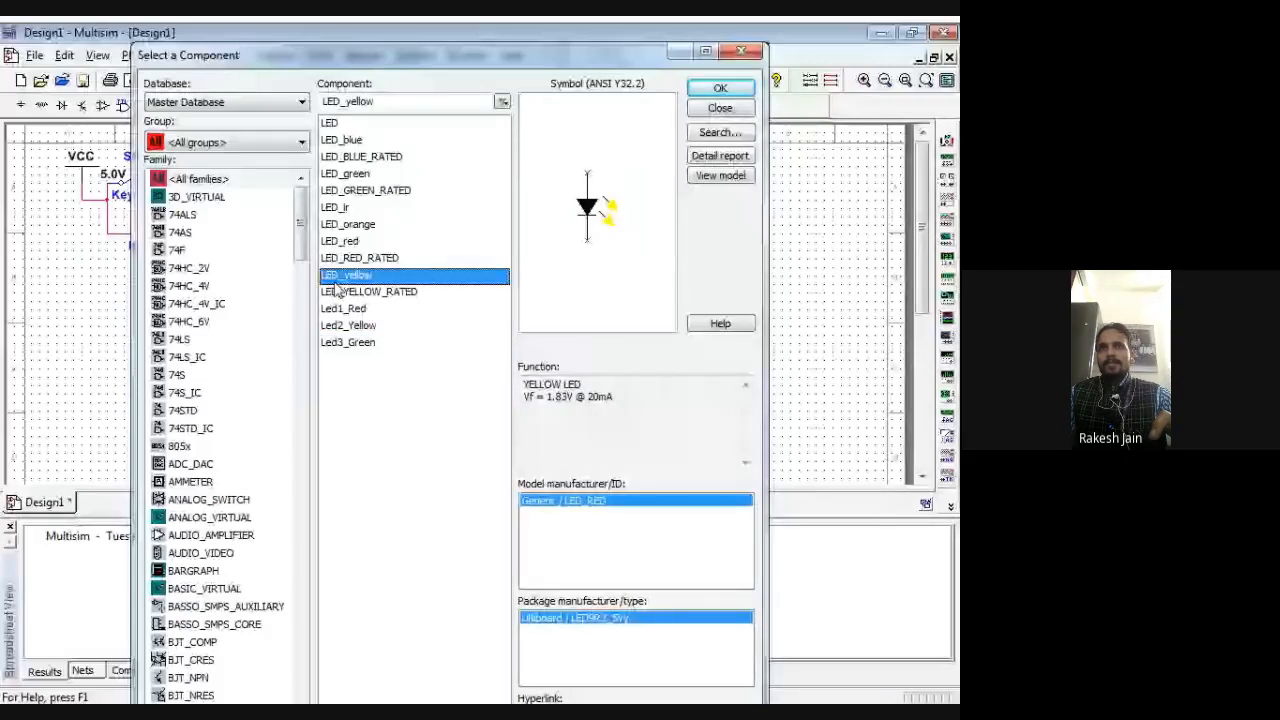
{"action": "key", "text": "Up"}
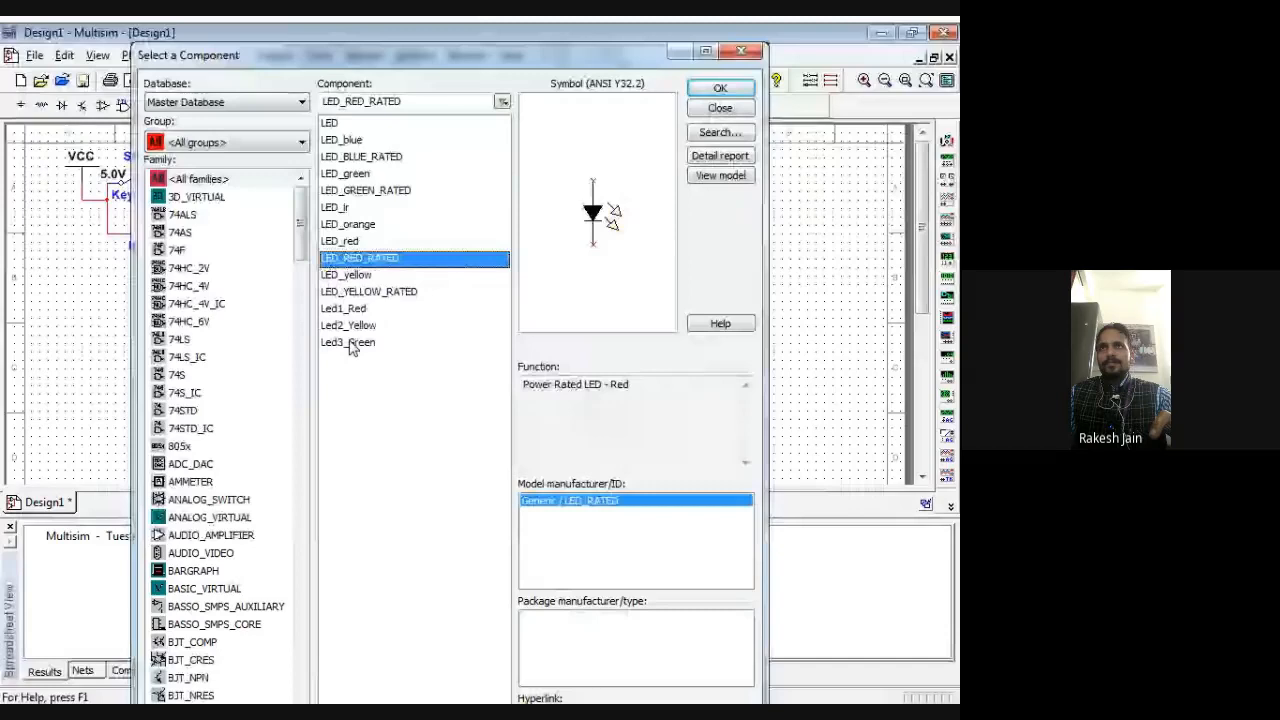
{"action": "left_click", "coordinate": [432, 342]}
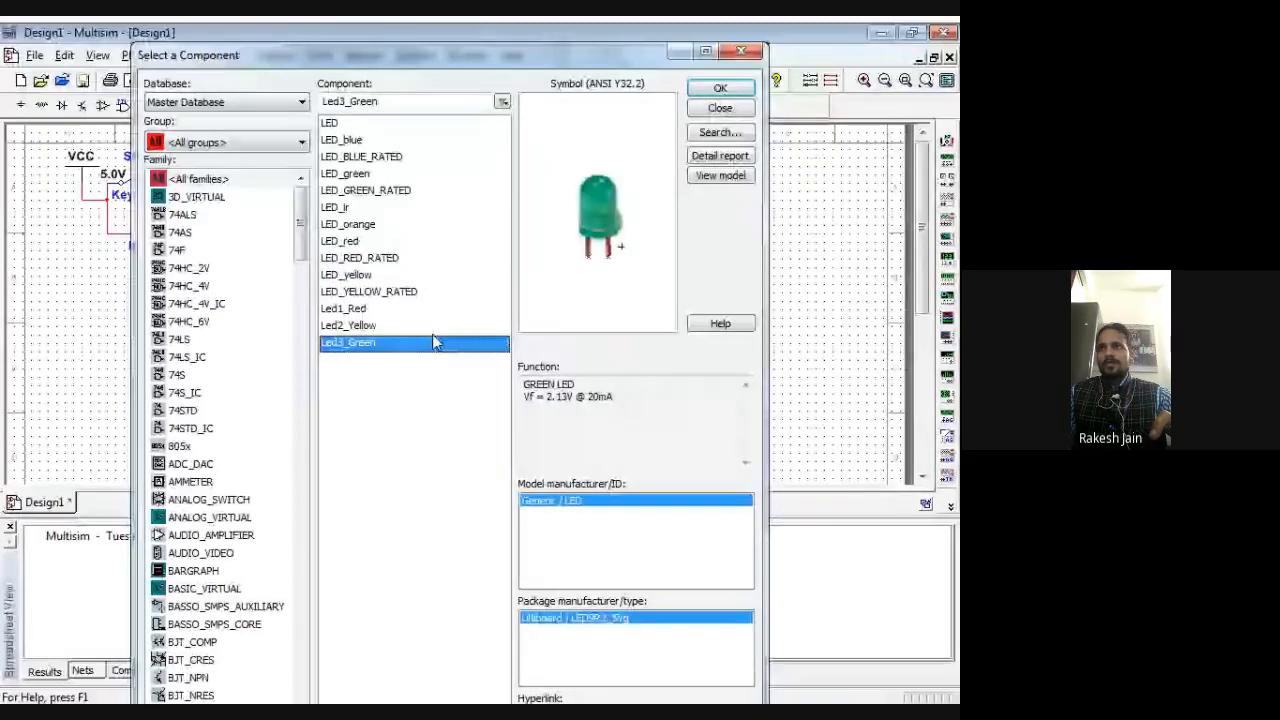
{"action": "left_click_drag", "start_coordinate": [577, 62], "coordinate": [594, 228]}
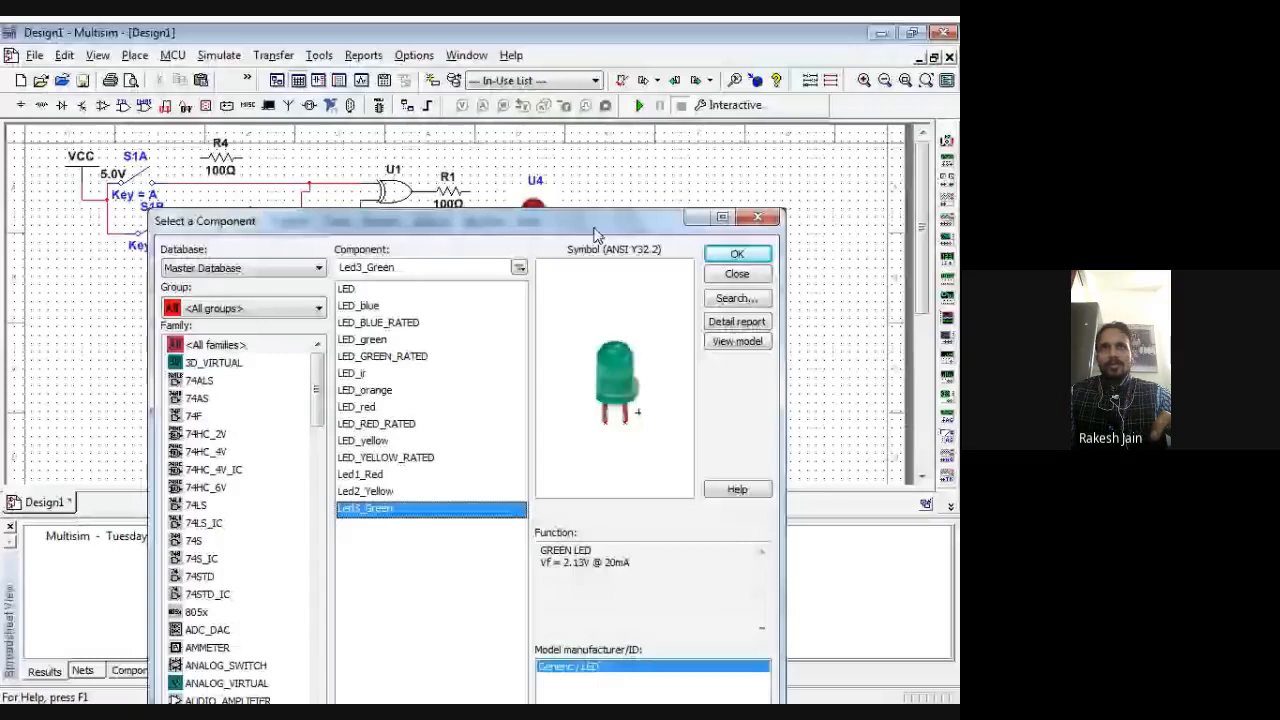
{"action": "key", "text": "Return"}
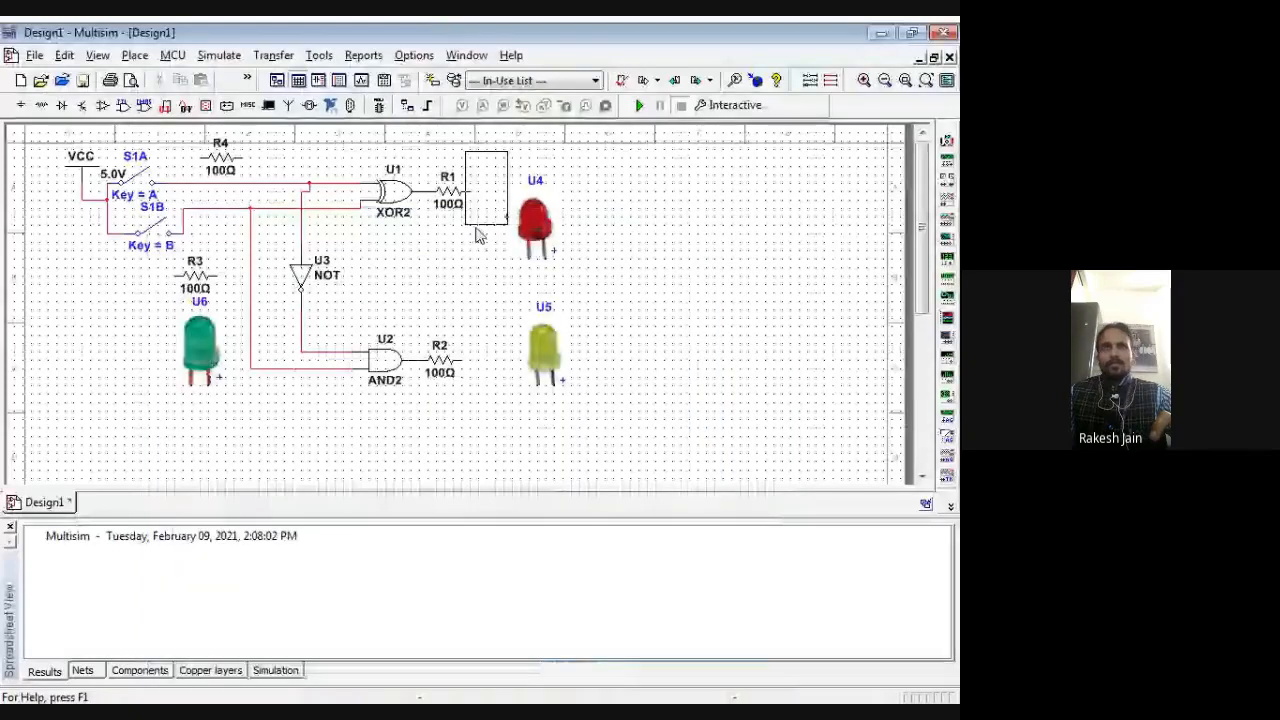
{"action": "left_click", "coordinate": [250, 210]}
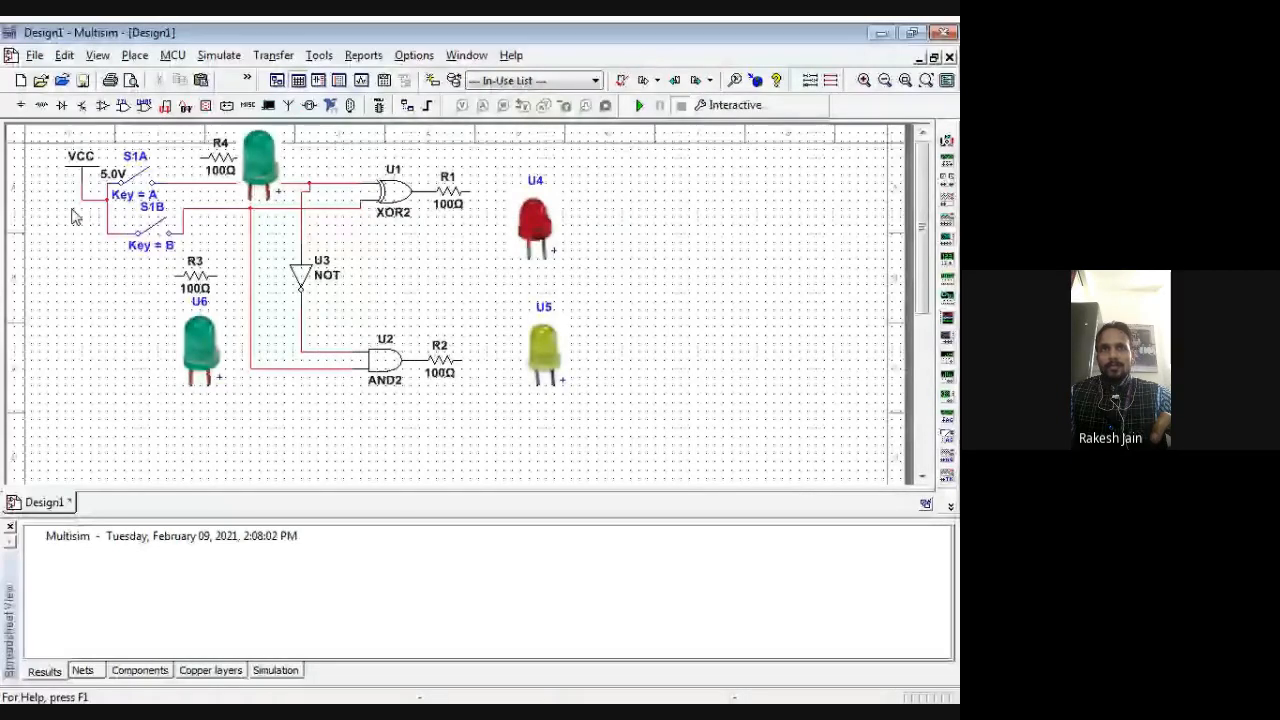
Move the whole circuit down and to the right, and shift the upper green LED clear of section A's wire
{"action": "key", "text": "ctrl+a"}
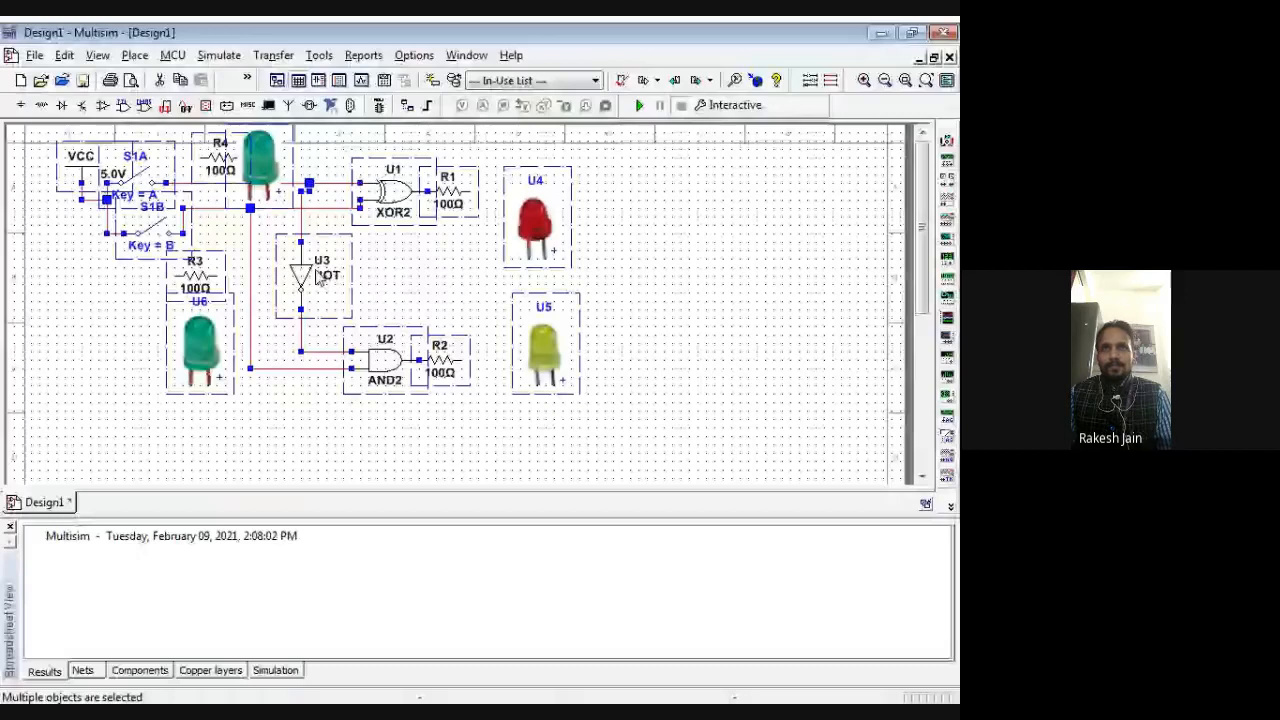
{"action": "left_click_drag", "start_coordinate": [318, 278], "coordinate": [368, 345]}
{"action": "left_click", "coordinate": [613, 174]}
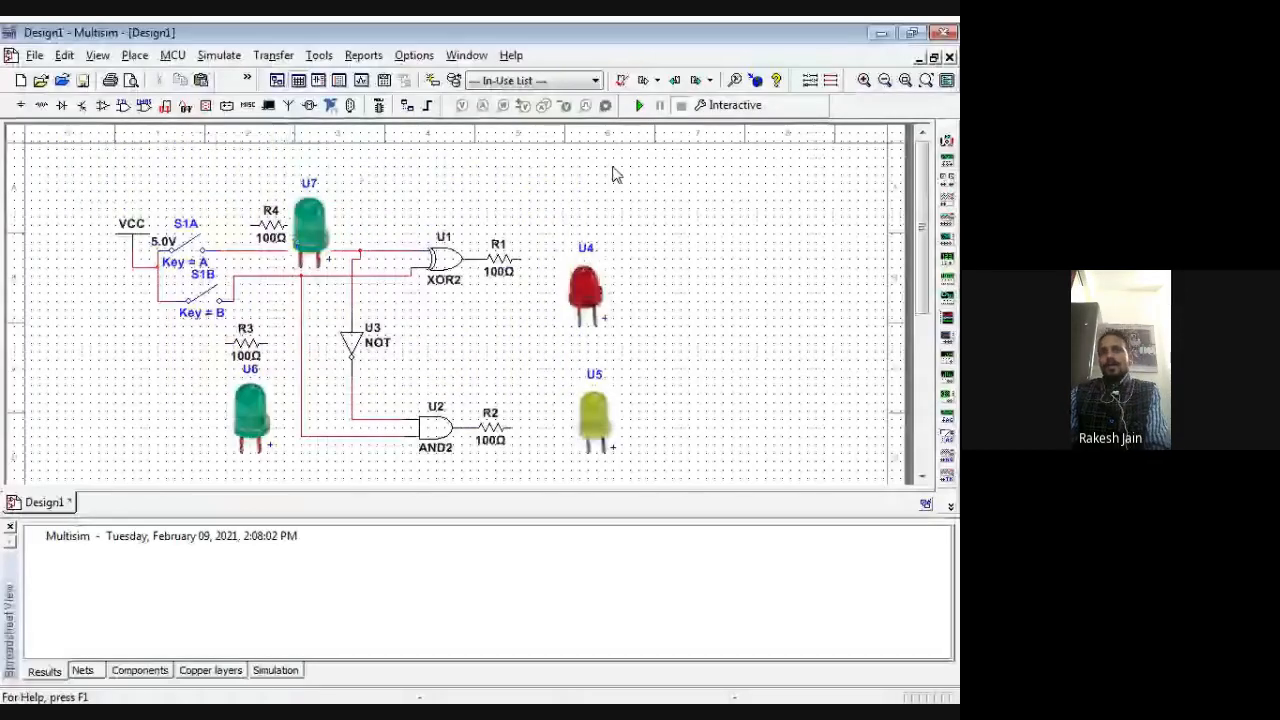
{"action": "left_click_drag", "start_coordinate": [310, 227], "coordinate": [344, 193]}
{"action": "left_click", "coordinate": [743, 215]}
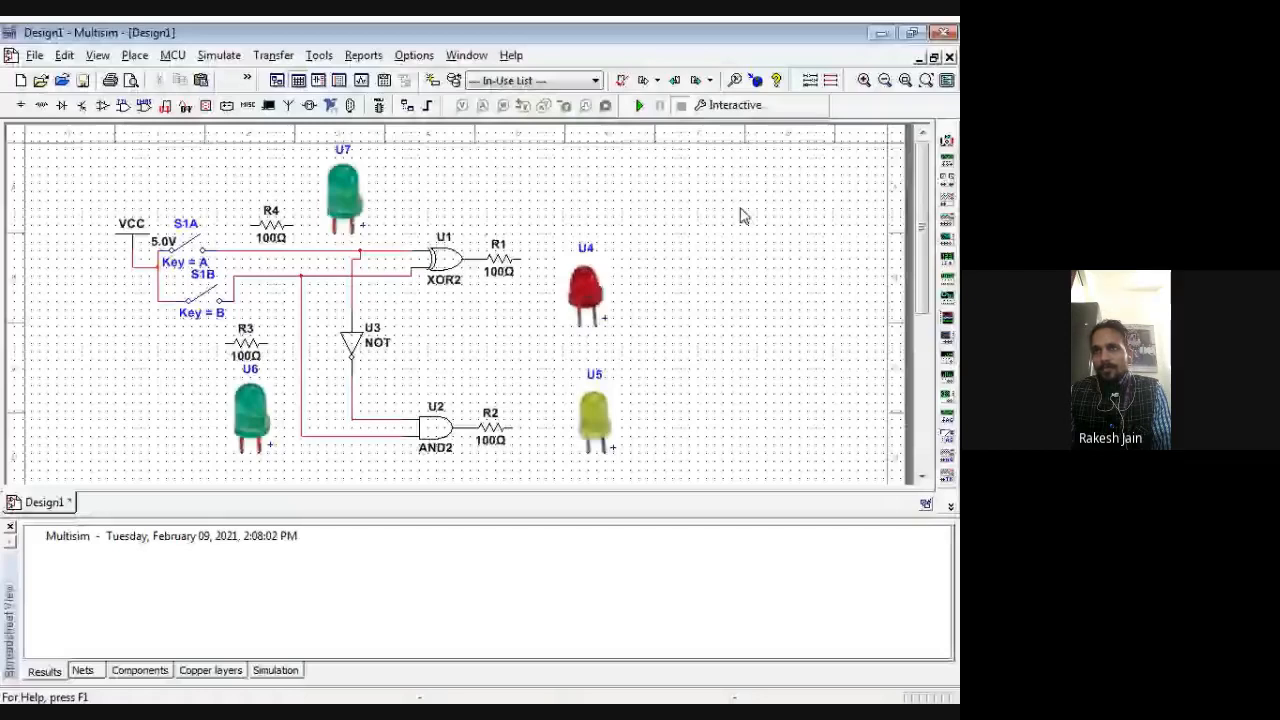
Wire the XOR gate's output resistor to the red LED's positive terminal and reposition the LED higher beside the resistor
{"action": "left_click", "coordinate": [520, 260]}
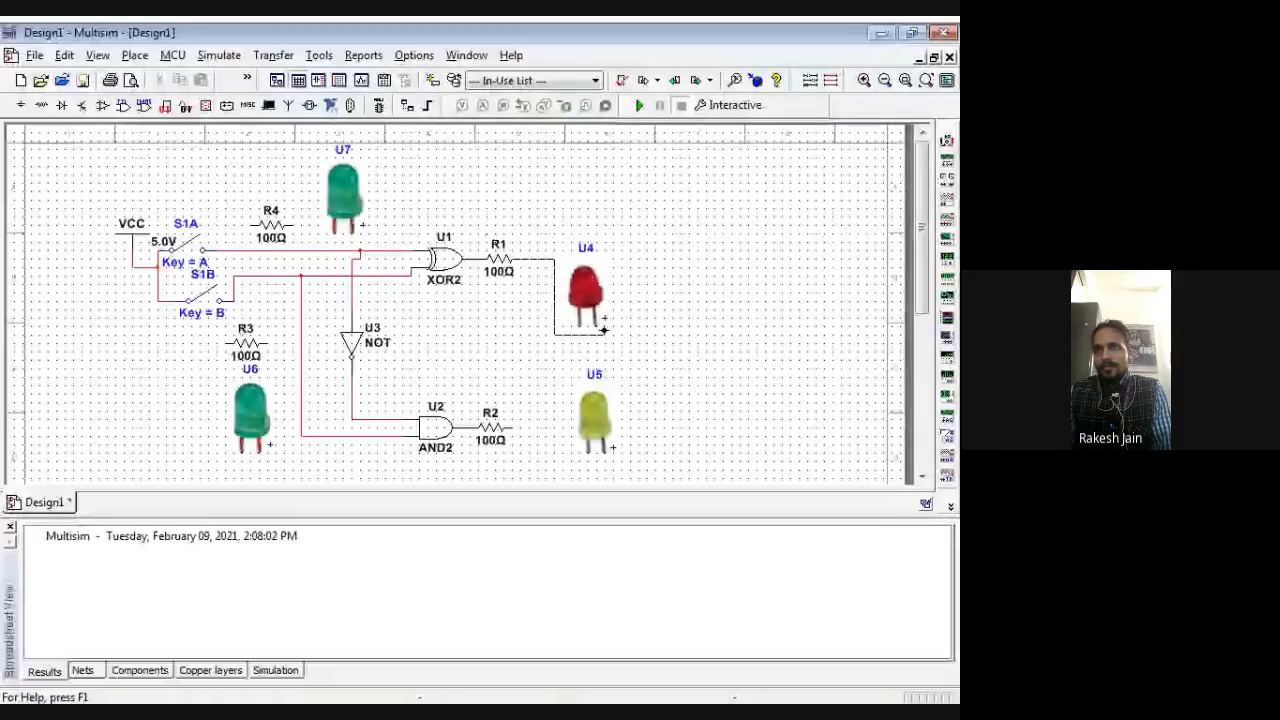
{"action": "left_click", "coordinate": [612, 298]}
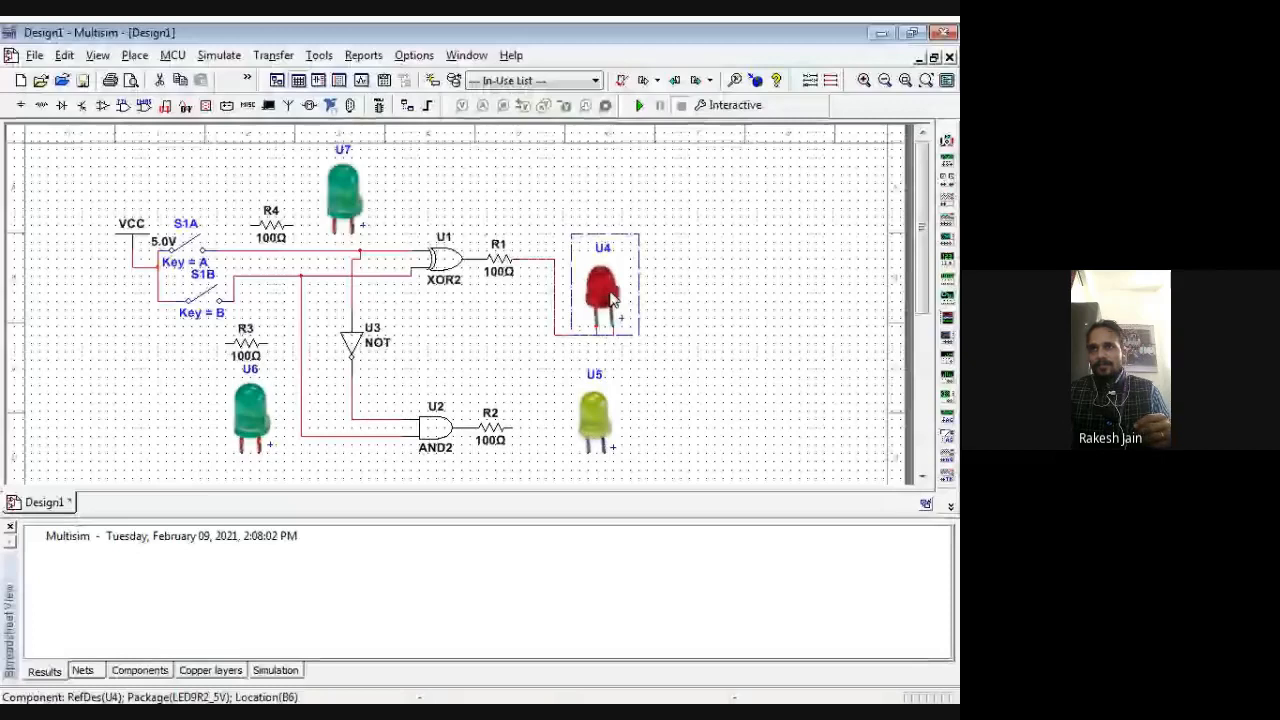
{"action": "left_click_drag", "start_coordinate": [612, 298], "coordinate": [612, 264]}
{"action": "left_click", "coordinate": [604, 328]}
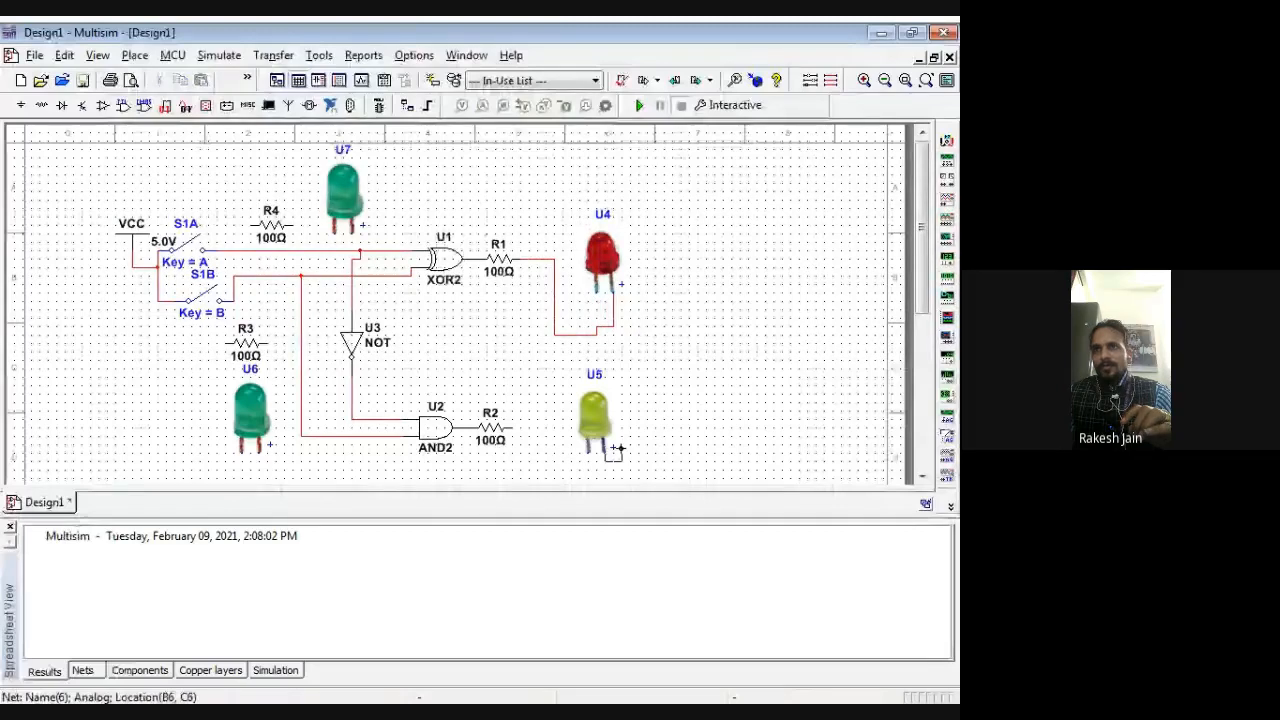
Wire the AND gate's output resistor to the yellow LED's positive terminal and move the LED slightly up and to the right
{"action": "left_click", "coordinate": [513, 428]}
{"action": "left_click_drag", "start_coordinate": [595, 427], "coordinate": [612, 402]}
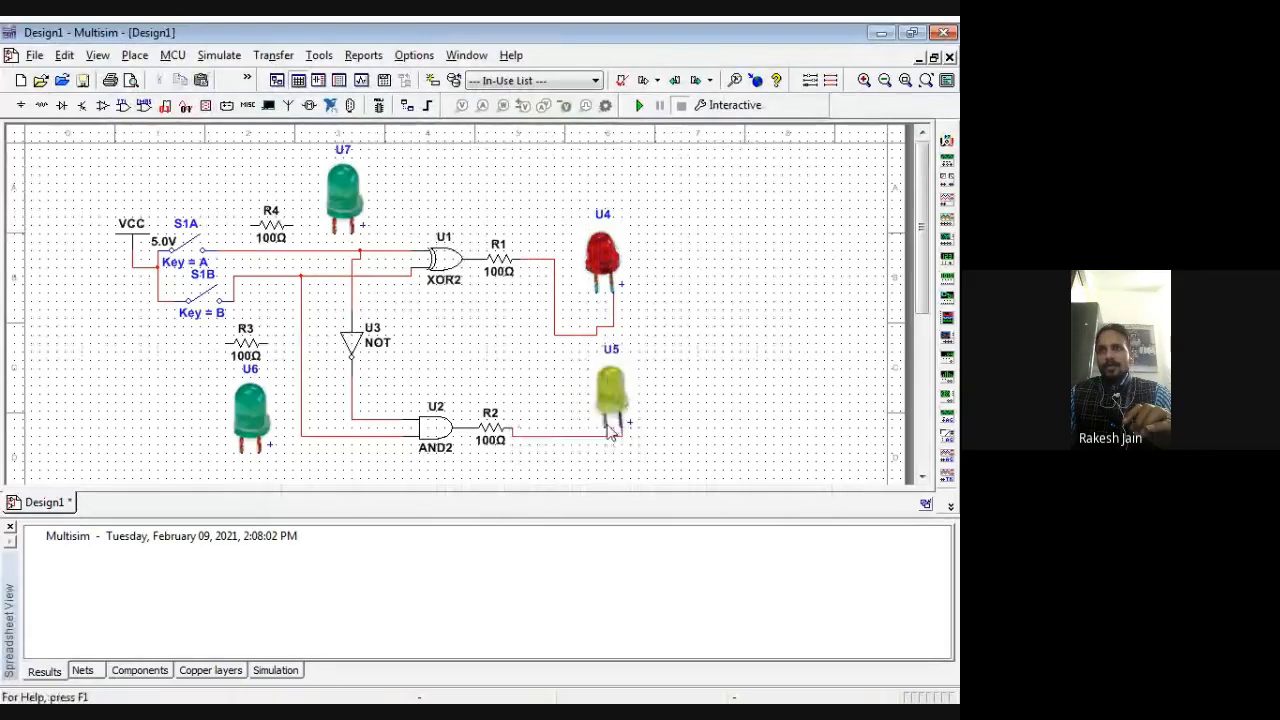
{"action": "left_click", "coordinate": [609, 431]}
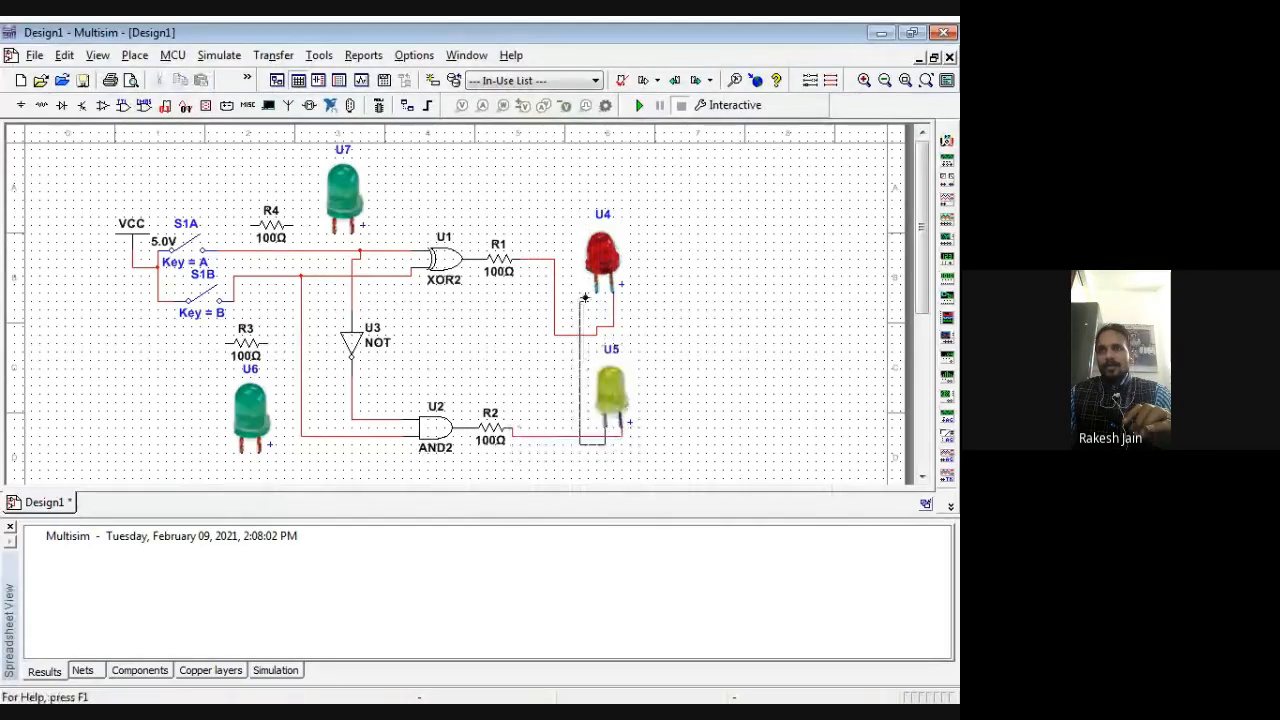
{"action": "key", "text": "Escape"}
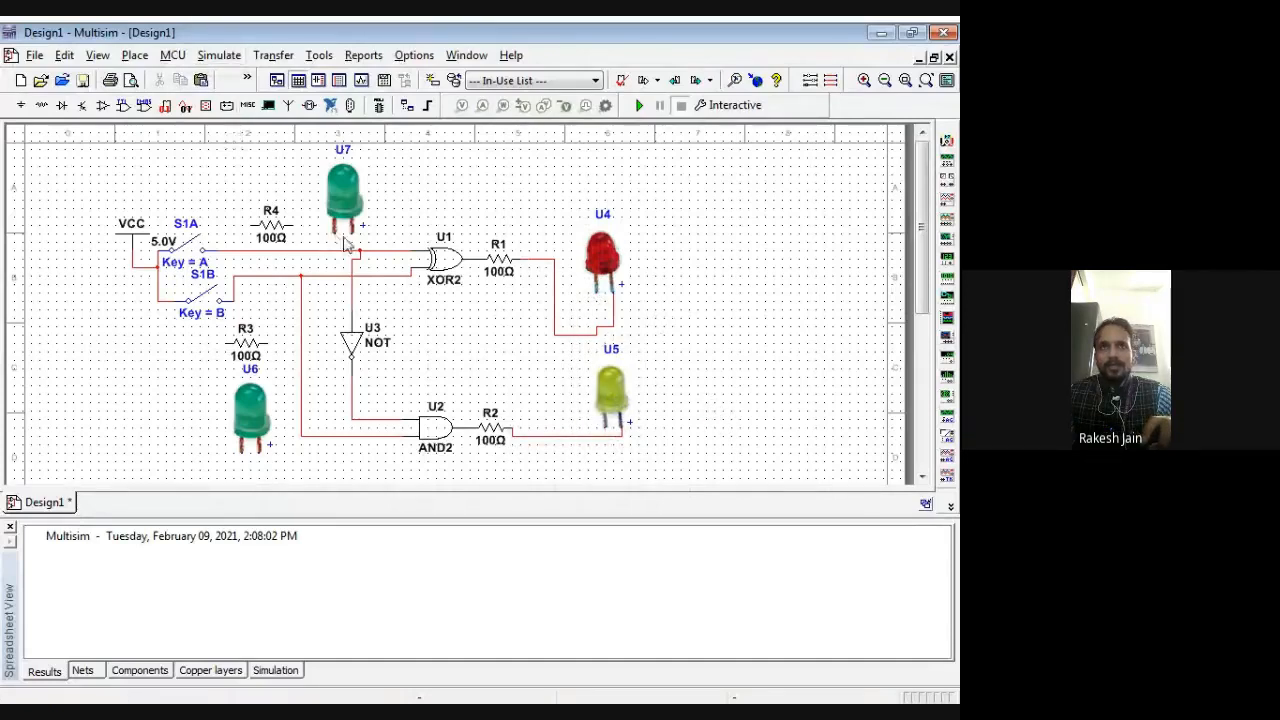
Wire resistor R4 to the upper green LED's positive terminal and resistor R3 to the lower green LED's positive terminal
{"action": "left_click", "coordinate": [299, 228]}
{"action": "left_click", "coordinate": [340, 238]}
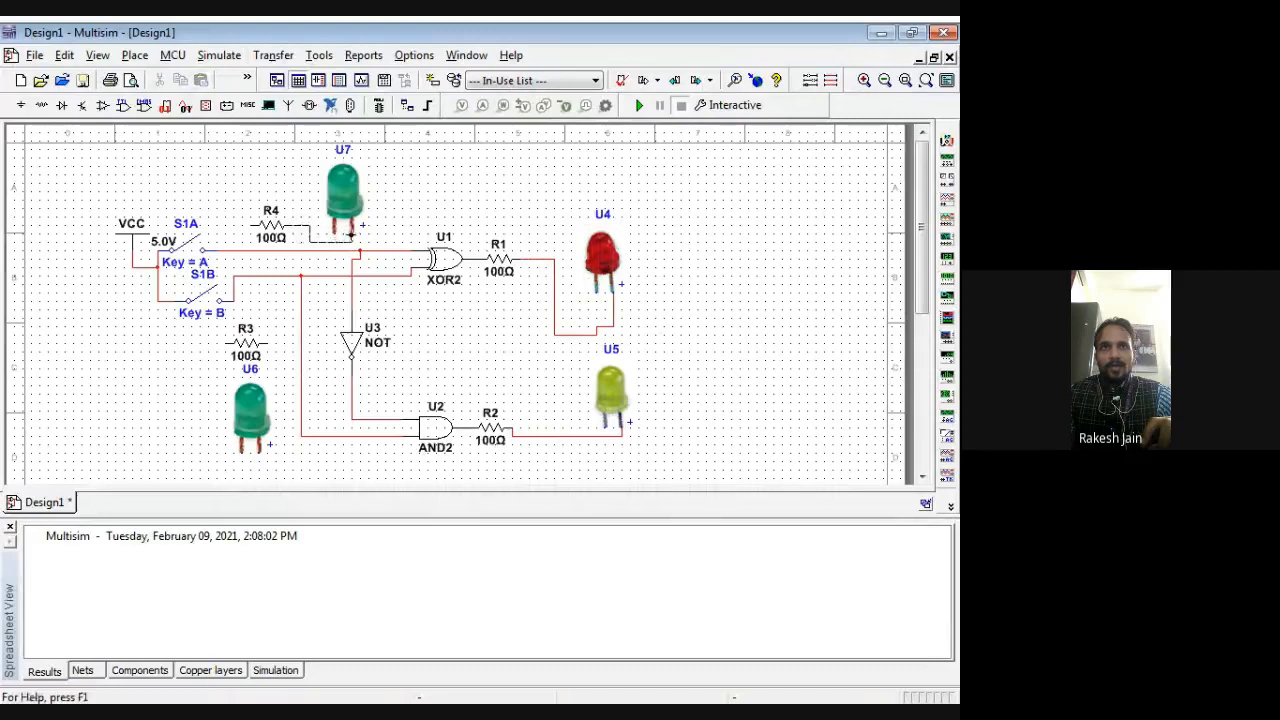
{"action": "left_click", "coordinate": [227, 343]}
{"action": "left_click", "coordinate": [259, 450]}
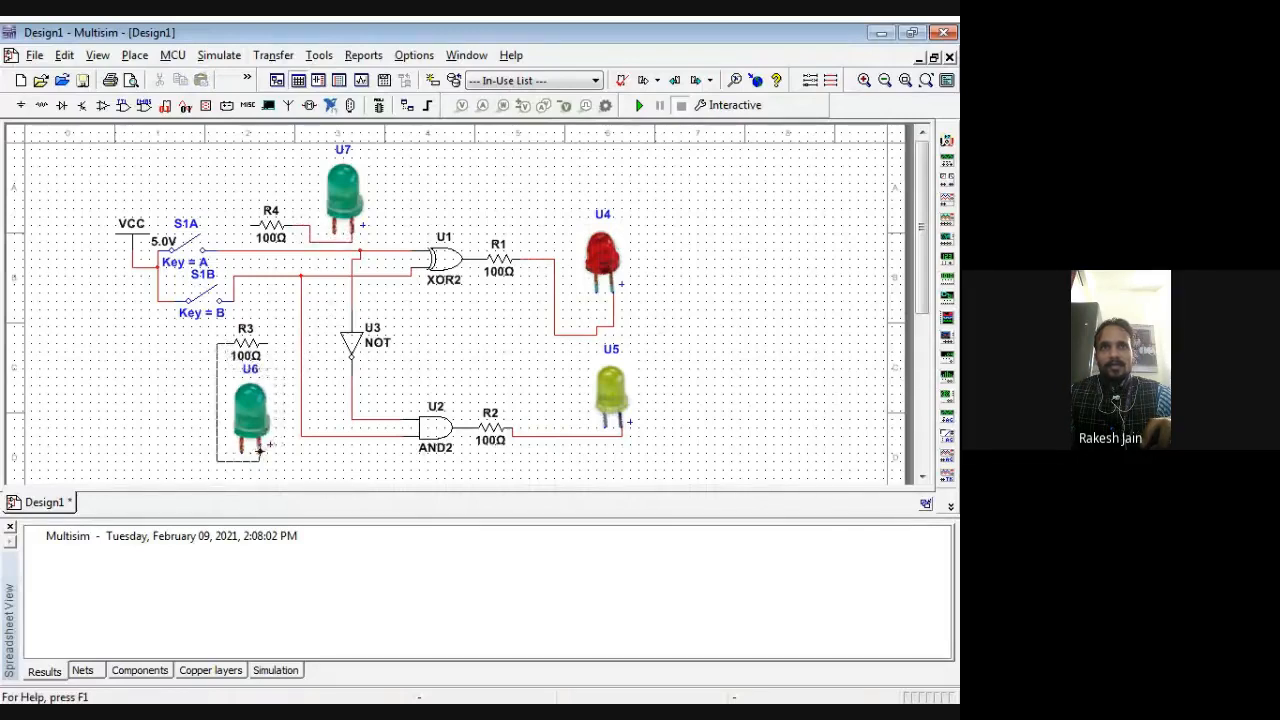
Connect resistor R3's free end to section B's line and resistor R4's free end to section A's line
{"action": "left_click", "coordinate": [267, 343]}
{"action": "left_click", "coordinate": [267, 275]}
{"action": "left_click", "coordinate": [252, 225]}
{"action": "left_click", "coordinate": [252, 250]}
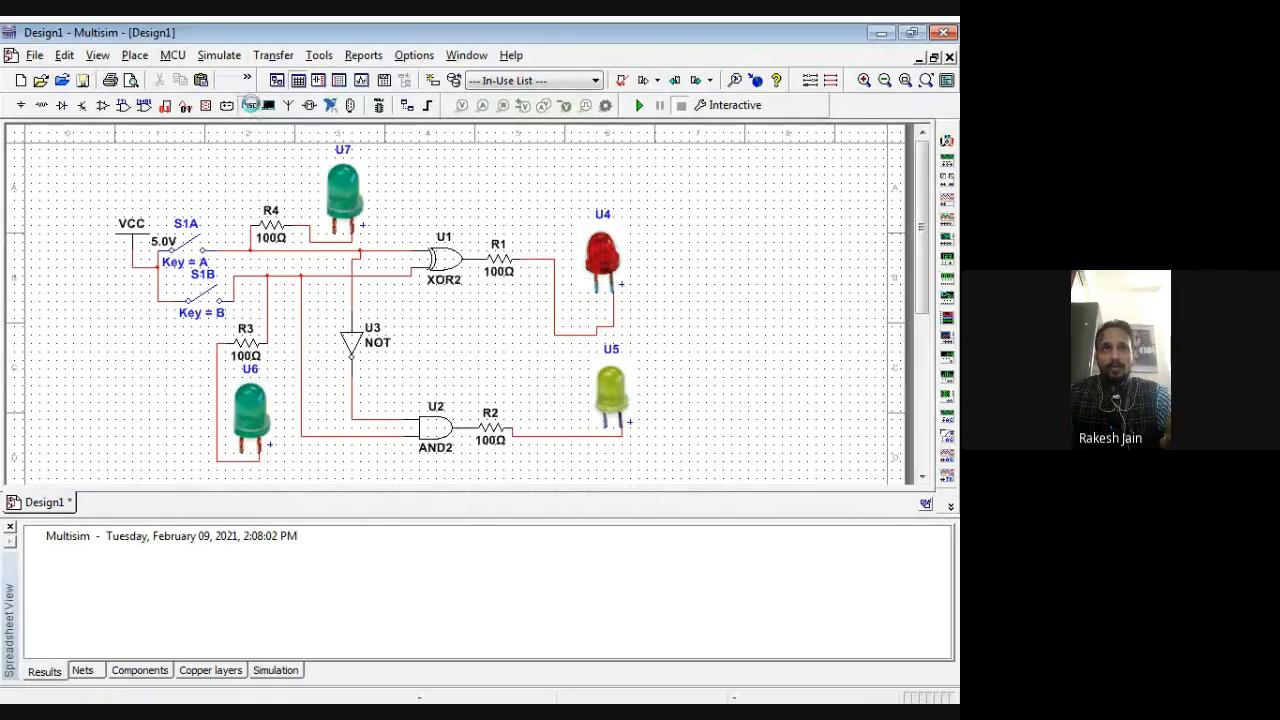
Place GROUND symbols from the POWER_SOURCES family of the Sources group below the red and yellow LEDs' negative pins
{"action": "left_click", "coordinate": [249, 105]}
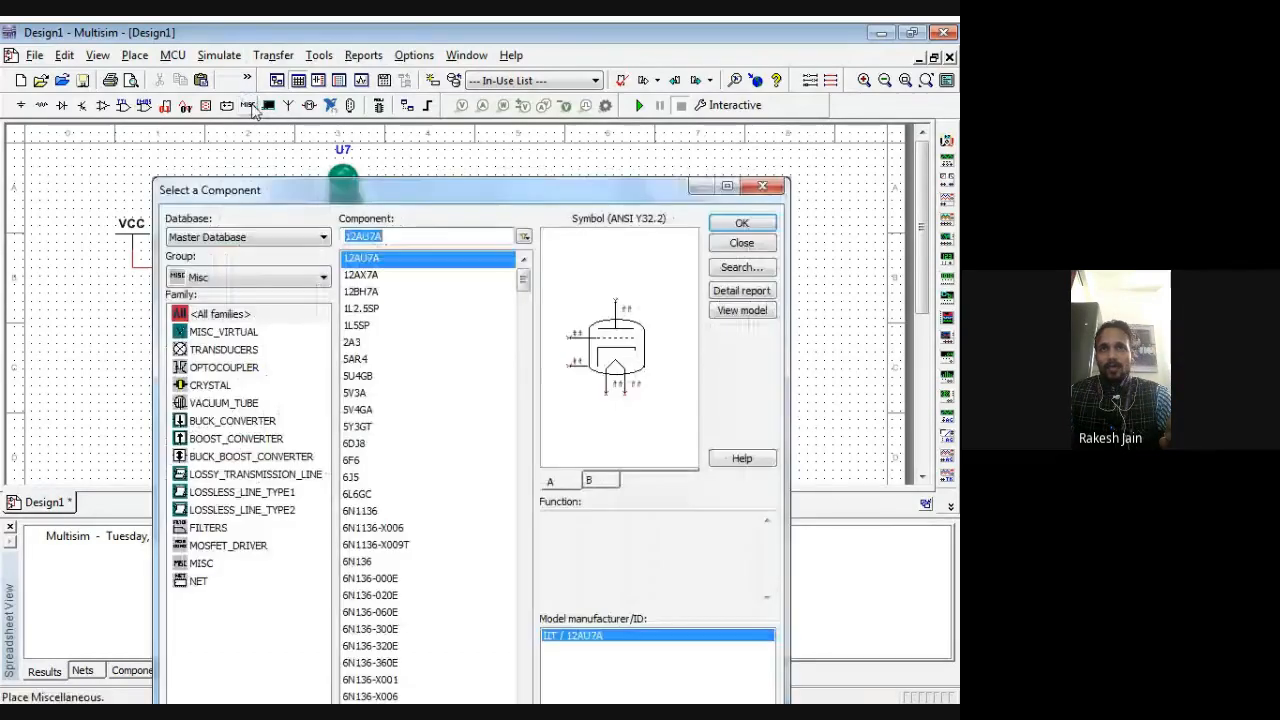
{"action": "left_click", "coordinate": [243, 277]}
{"action": "left_click", "coordinate": [225, 326]}
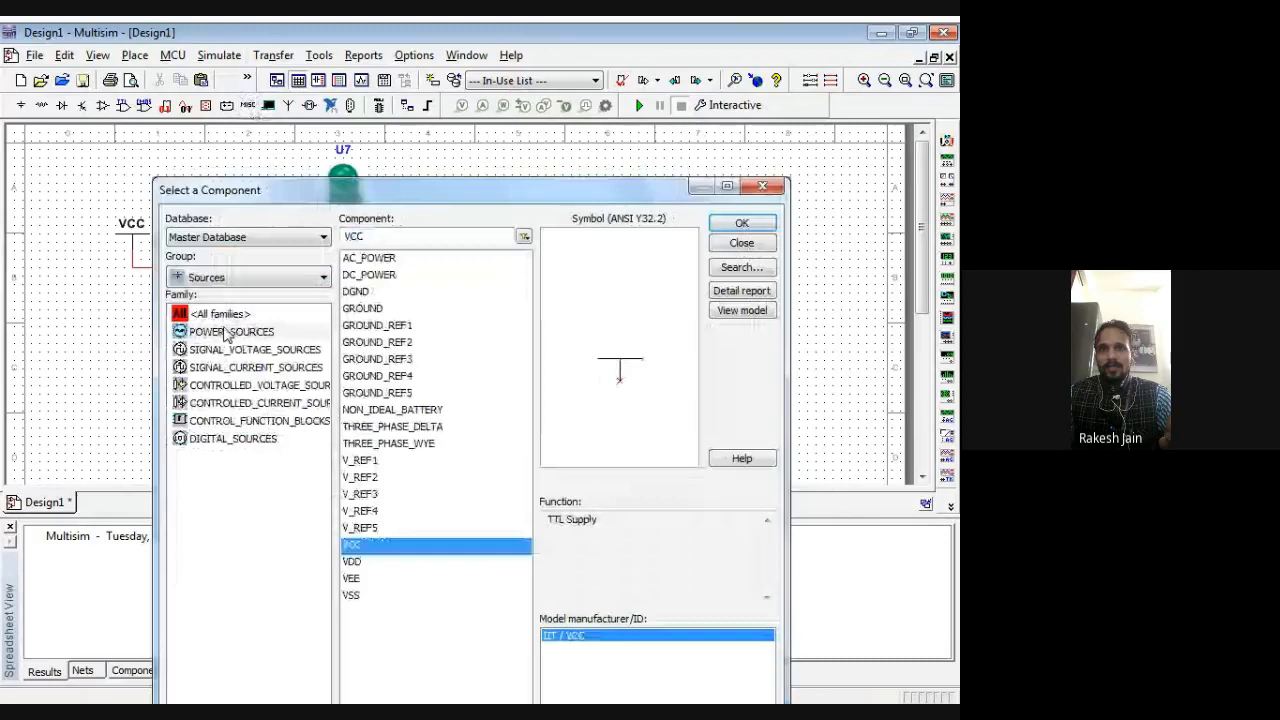
{"action": "left_click", "coordinate": [225, 333]}
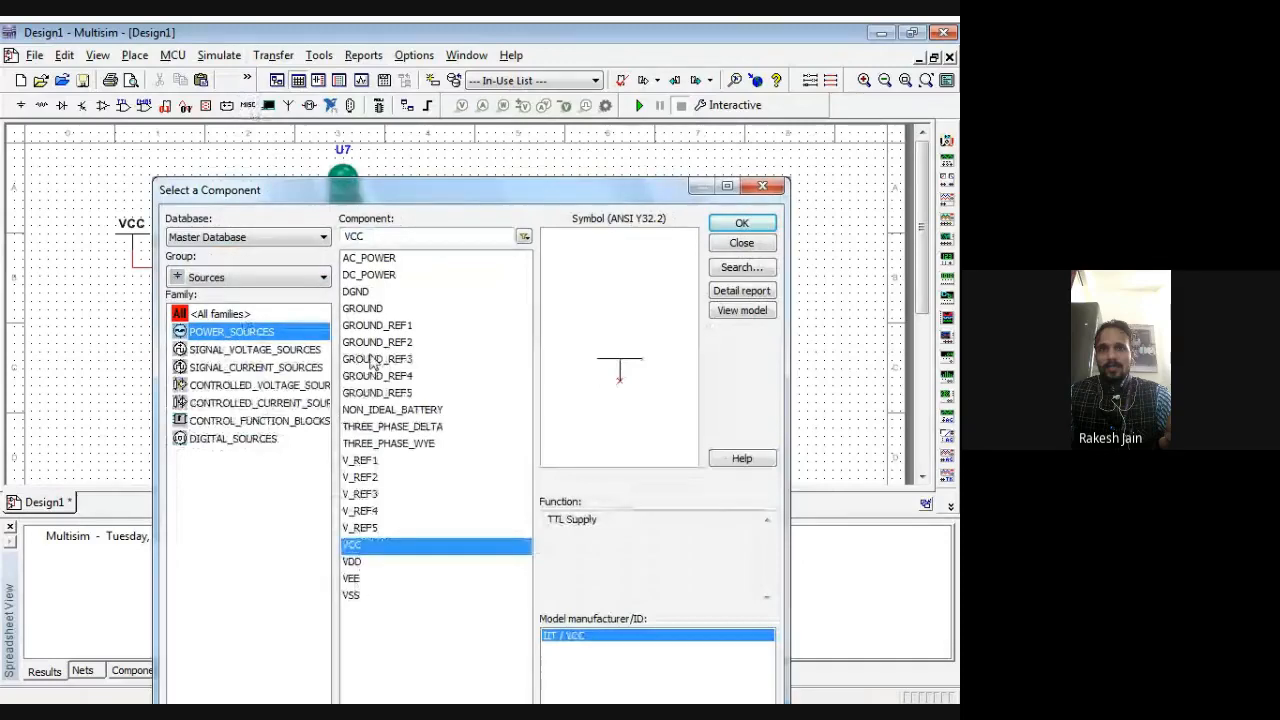
{"action": "left_click", "coordinate": [362, 308]}
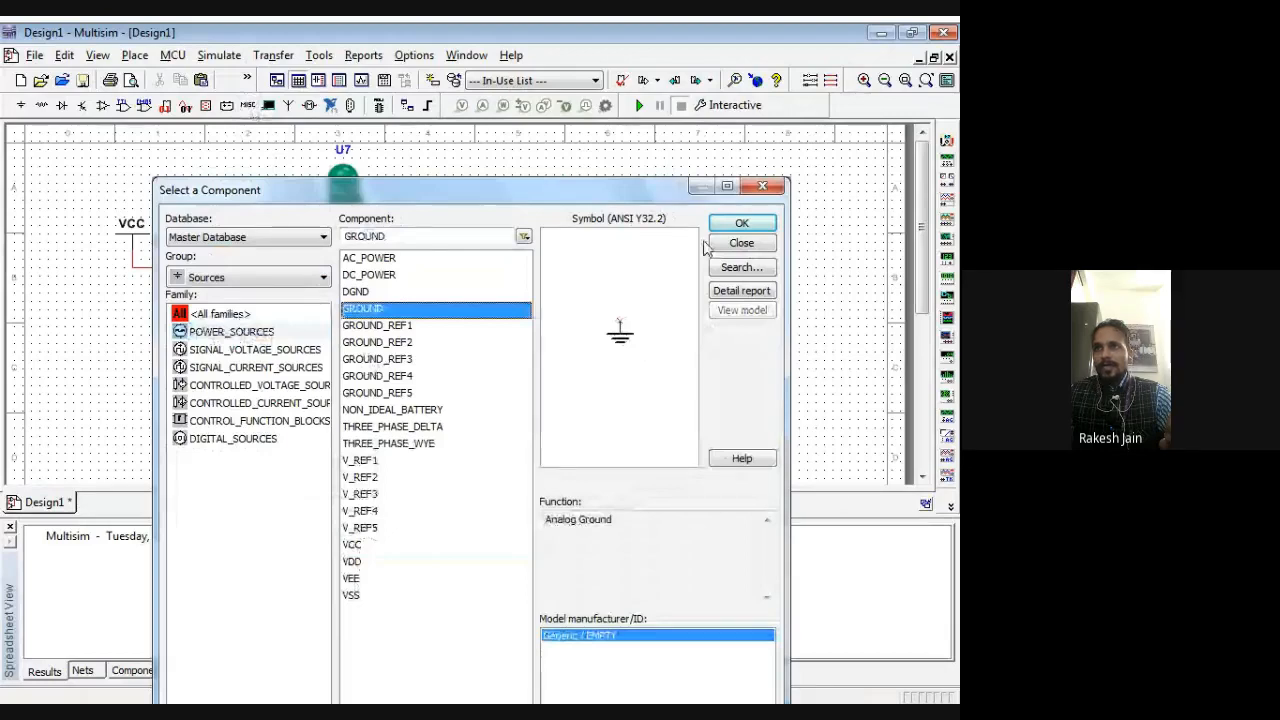
{"action": "left_click", "coordinate": [741, 222]}
{"action": "left_click", "coordinate": [598, 307]}
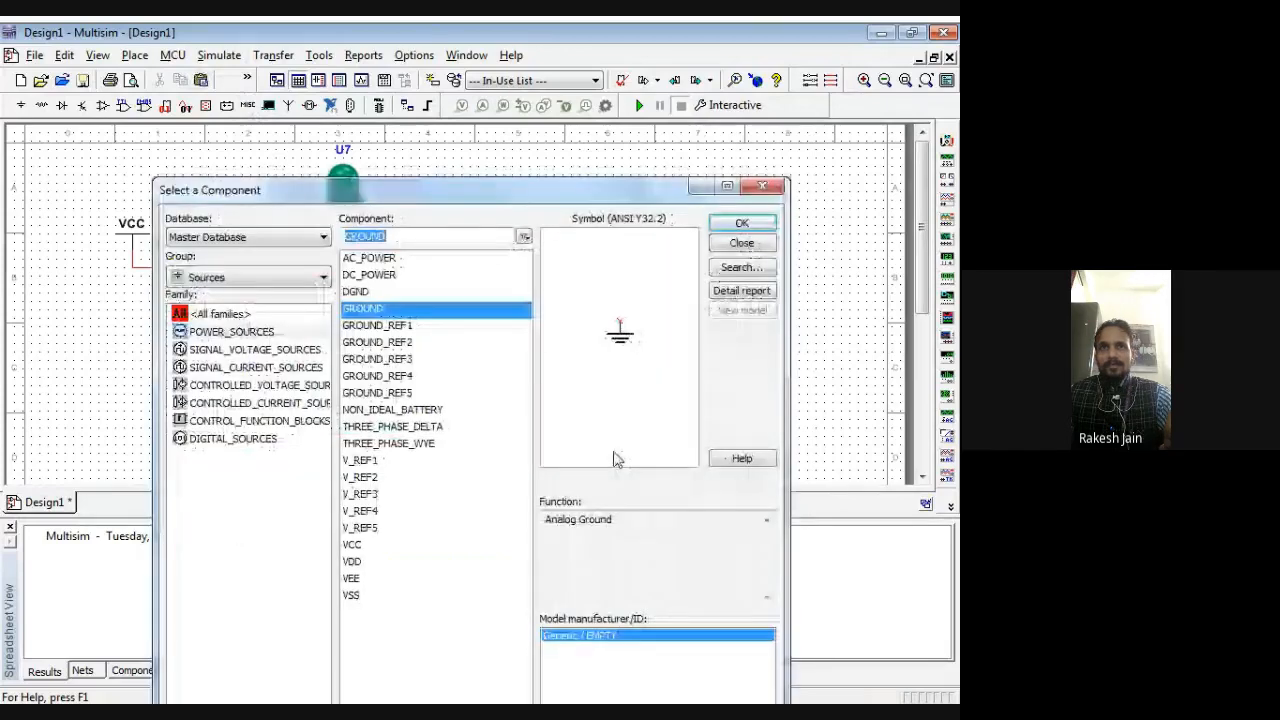
{"action": "key", "text": "Escape"}
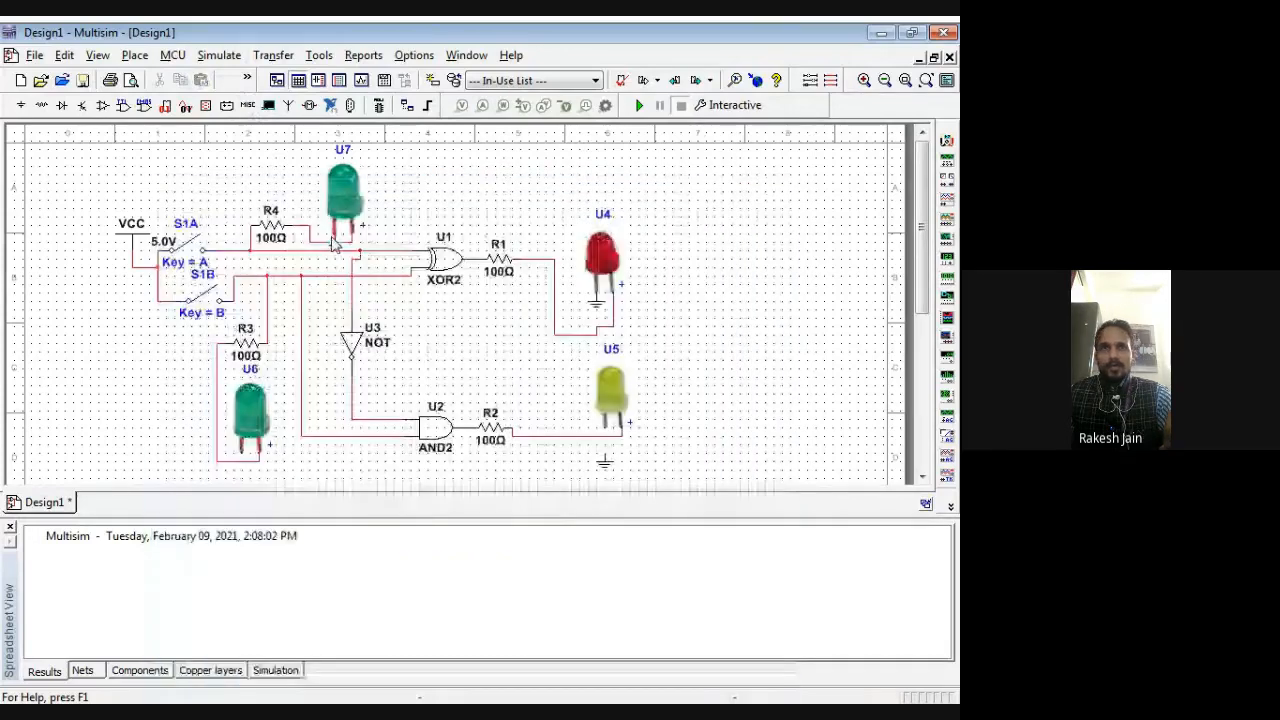
Place GROUND symbols at the negative pins of the upper and lower green LEDs
{"action": "scroll", "coordinate": [268, 208], "scroll_direction": "down", "scroll_amount": 3}
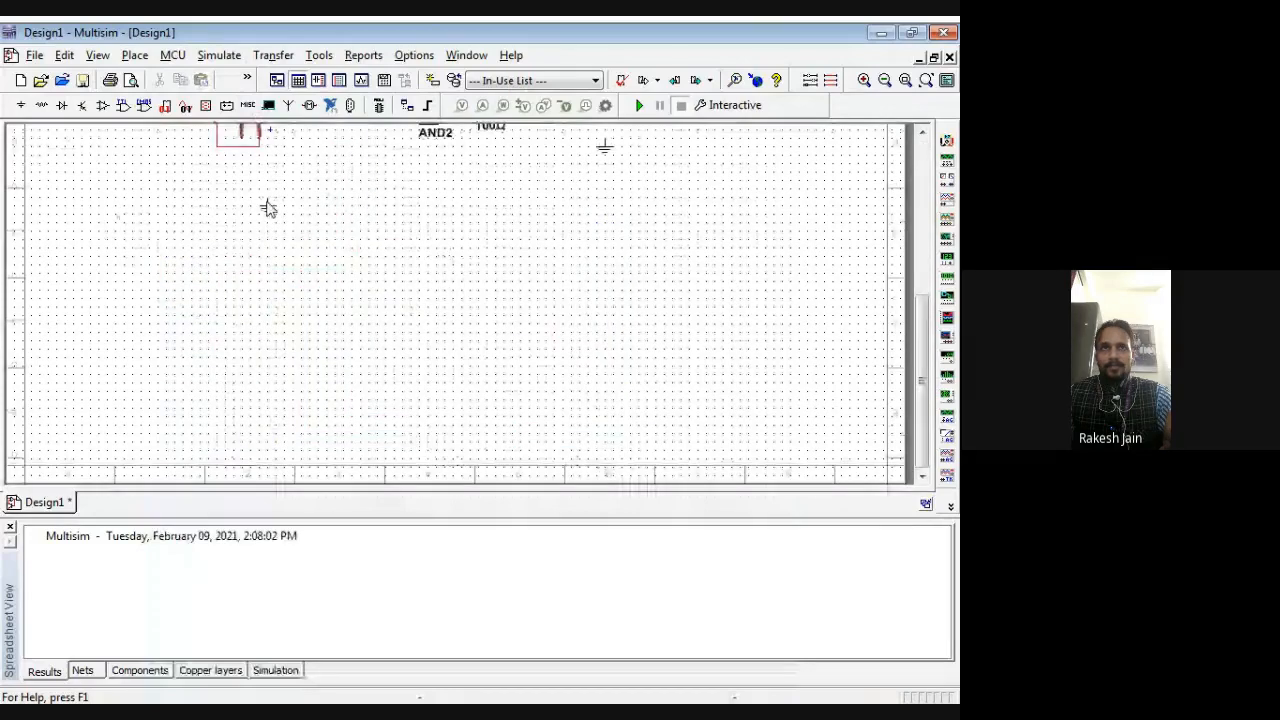
{"action": "scroll", "coordinate": [243, 222], "scroll_direction": "up", "scroll_amount": 1}
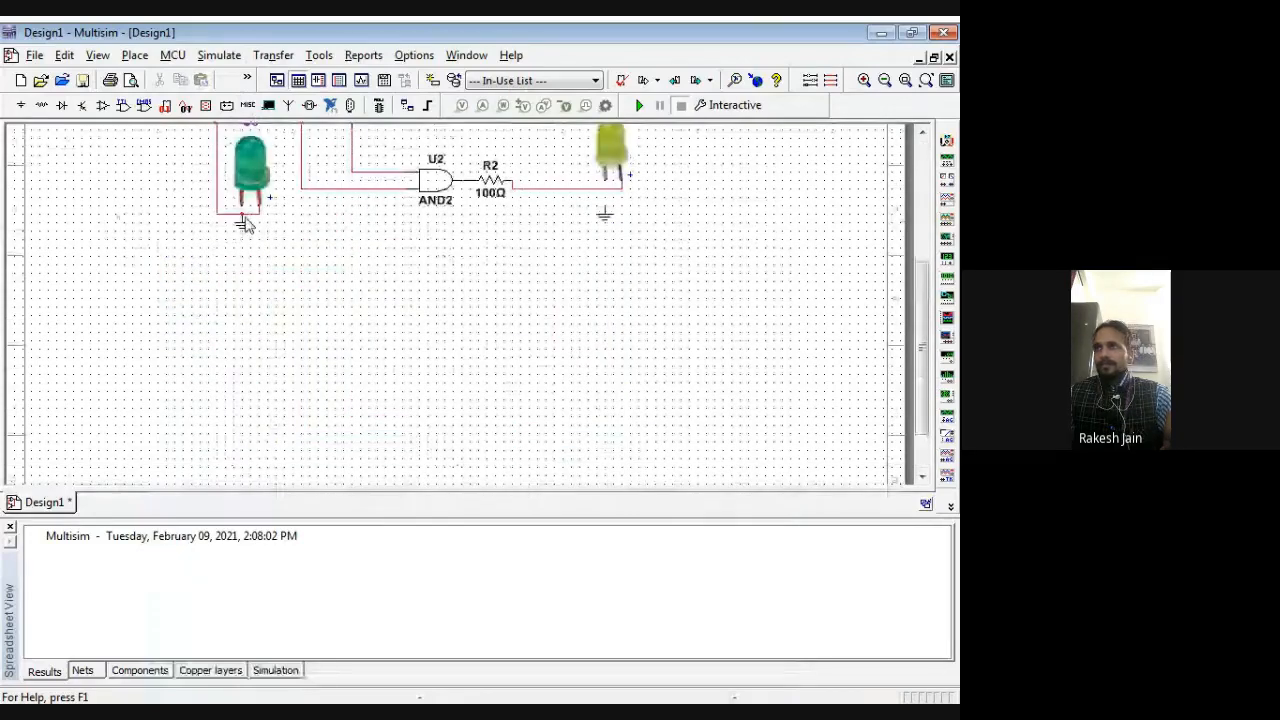
{"action": "left_click", "coordinate": [245, 224]}
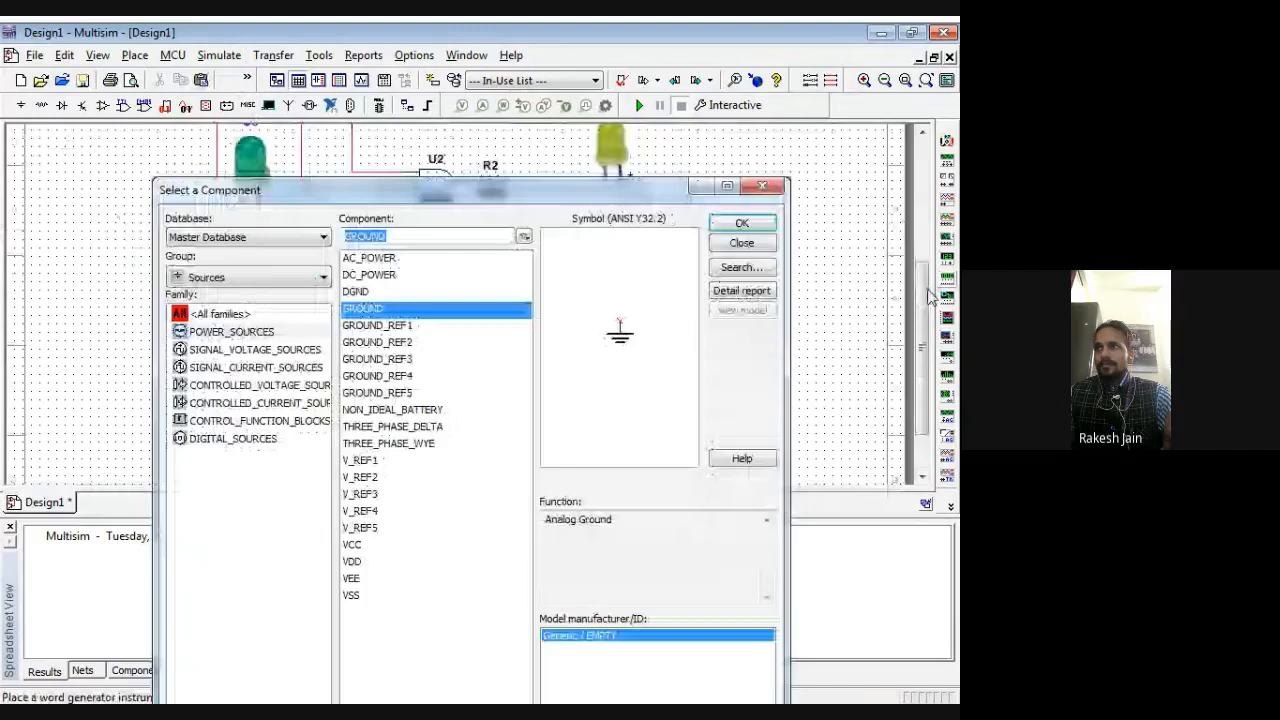
Finish placing components and delete the stray ground symbol at the edge of the sheet
{"action": "right_click", "coordinate": [891, 334]}
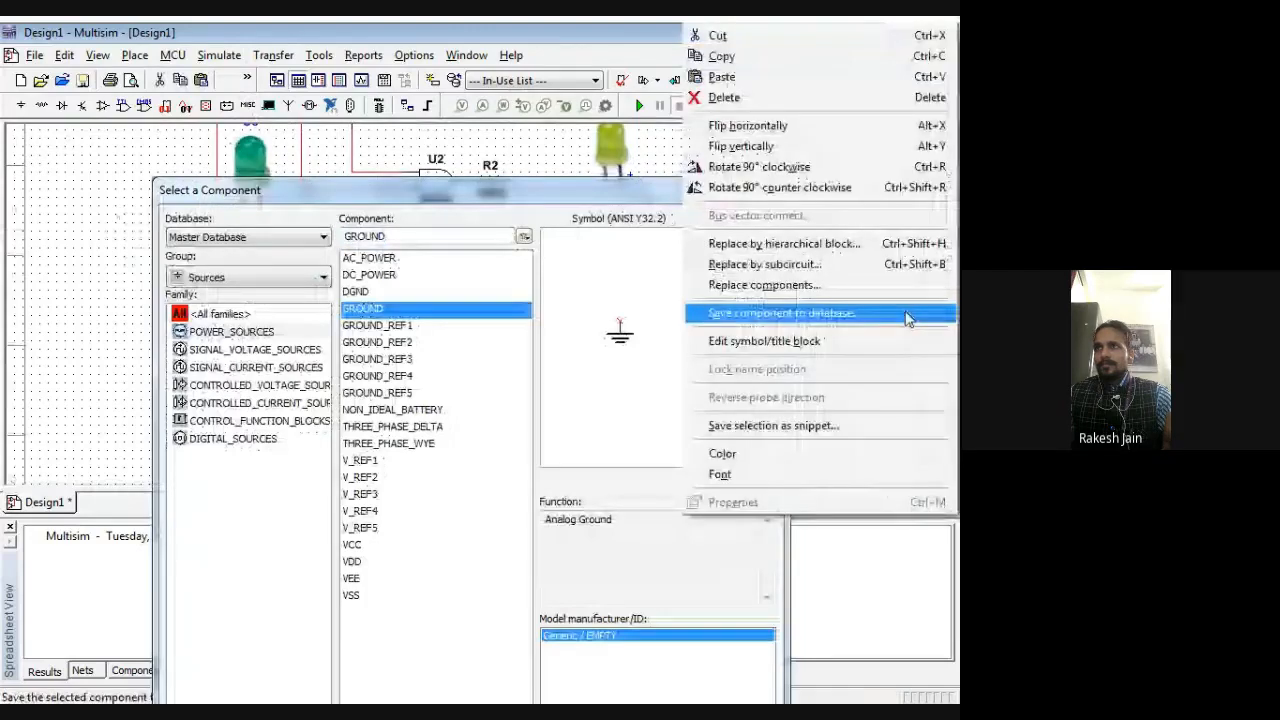
{"action": "left_click", "coordinate": [683, 175]}
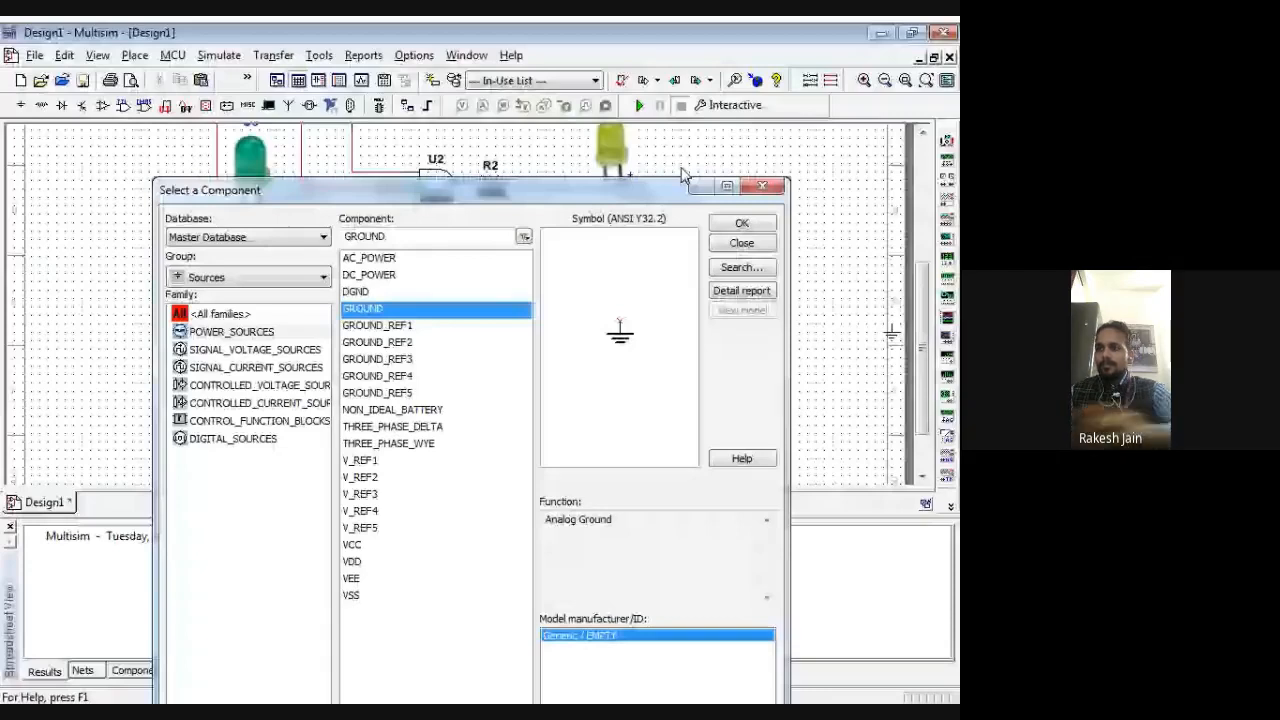
{"action": "left_click", "coordinate": [763, 188]}
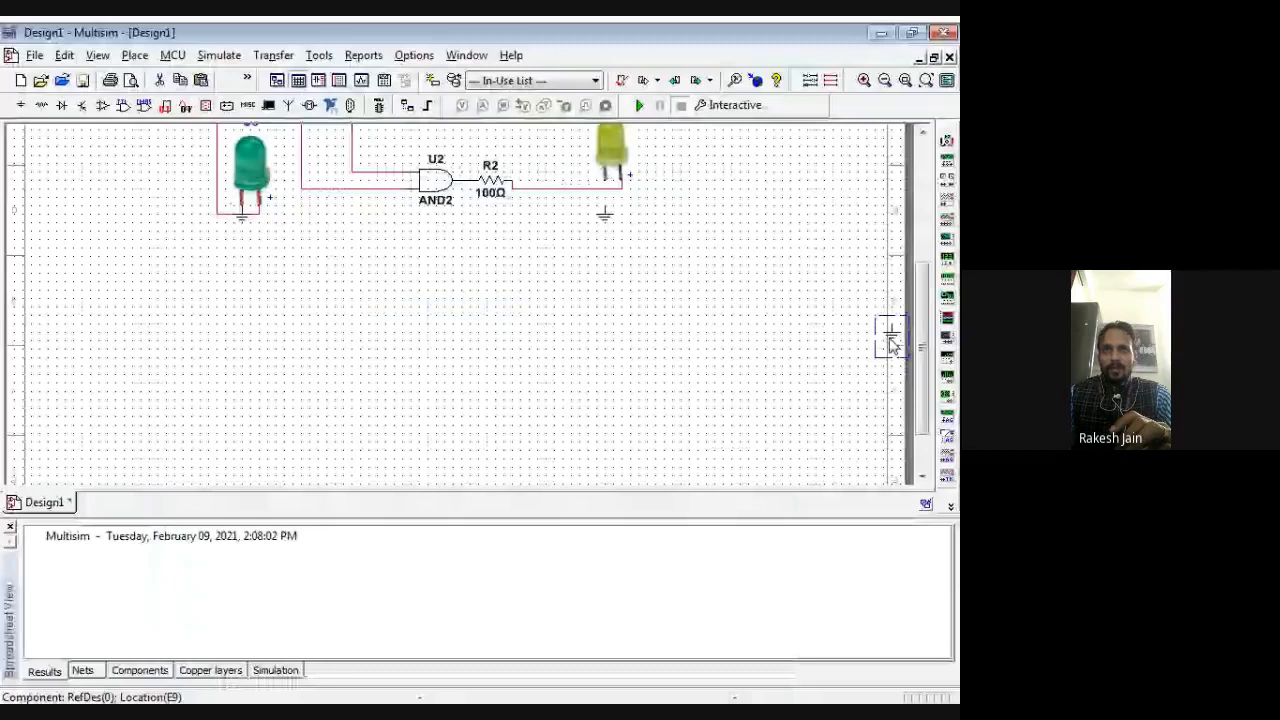
{"action": "key", "text": "Delete"}
{"action": "scroll", "coordinate": [891, 345], "scroll_direction": "up", "scroll_amount": 3}
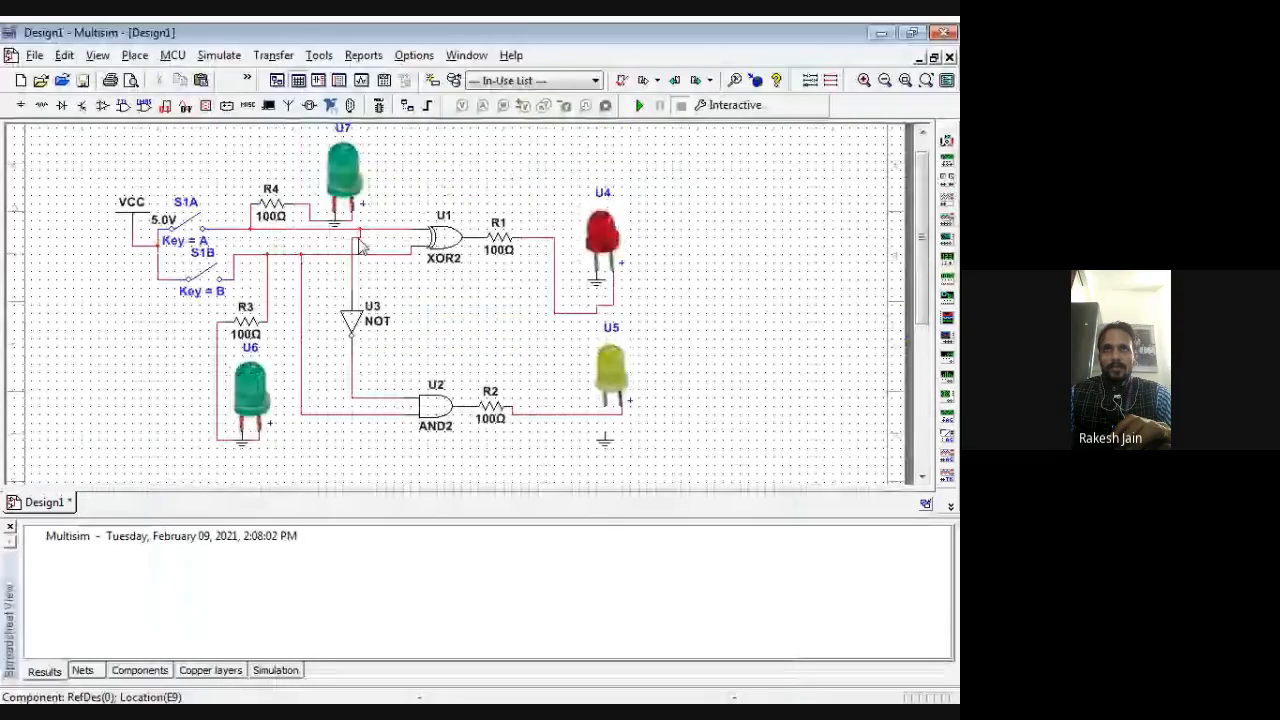
Move the upper and lower green LEDs slightly up and to the right, clear of their ground symbols
{"action": "left_click_drag", "start_coordinate": [345, 185], "coordinate": [362, 168]}
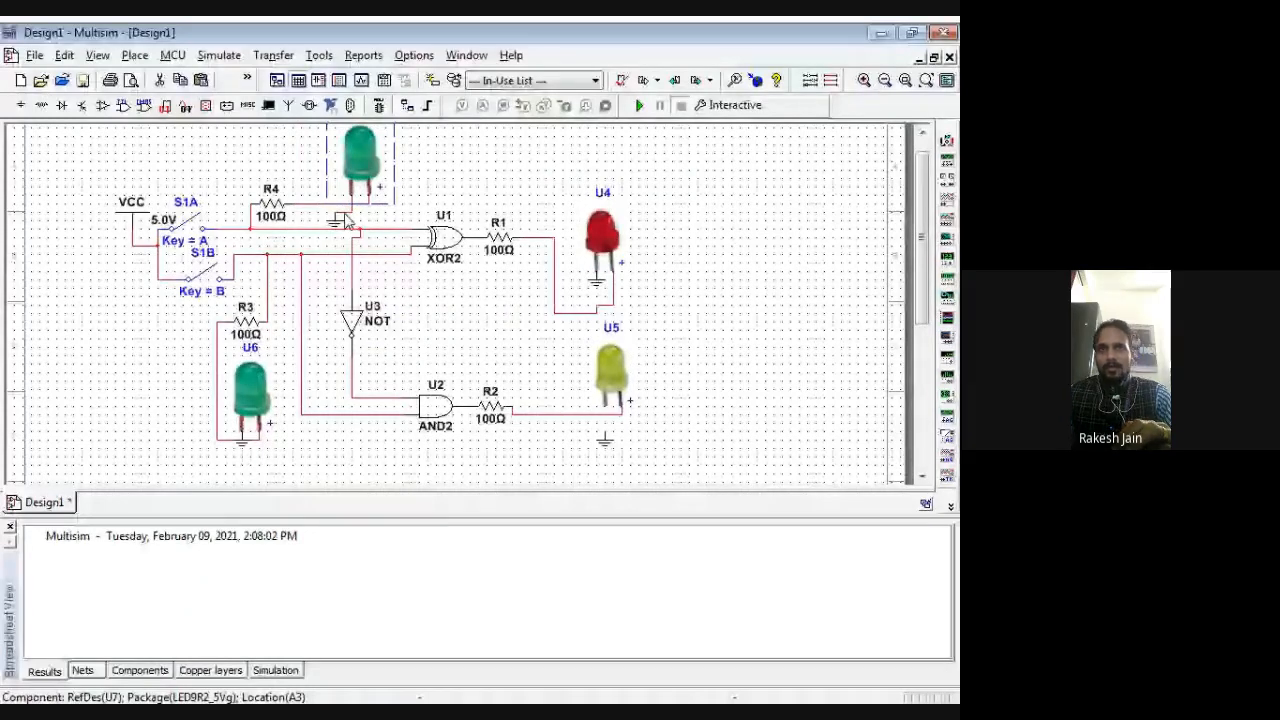
{"action": "left_click_drag", "start_coordinate": [250, 390], "coordinate": [259, 373]}
{"action": "left_click", "coordinate": [302, 475]}
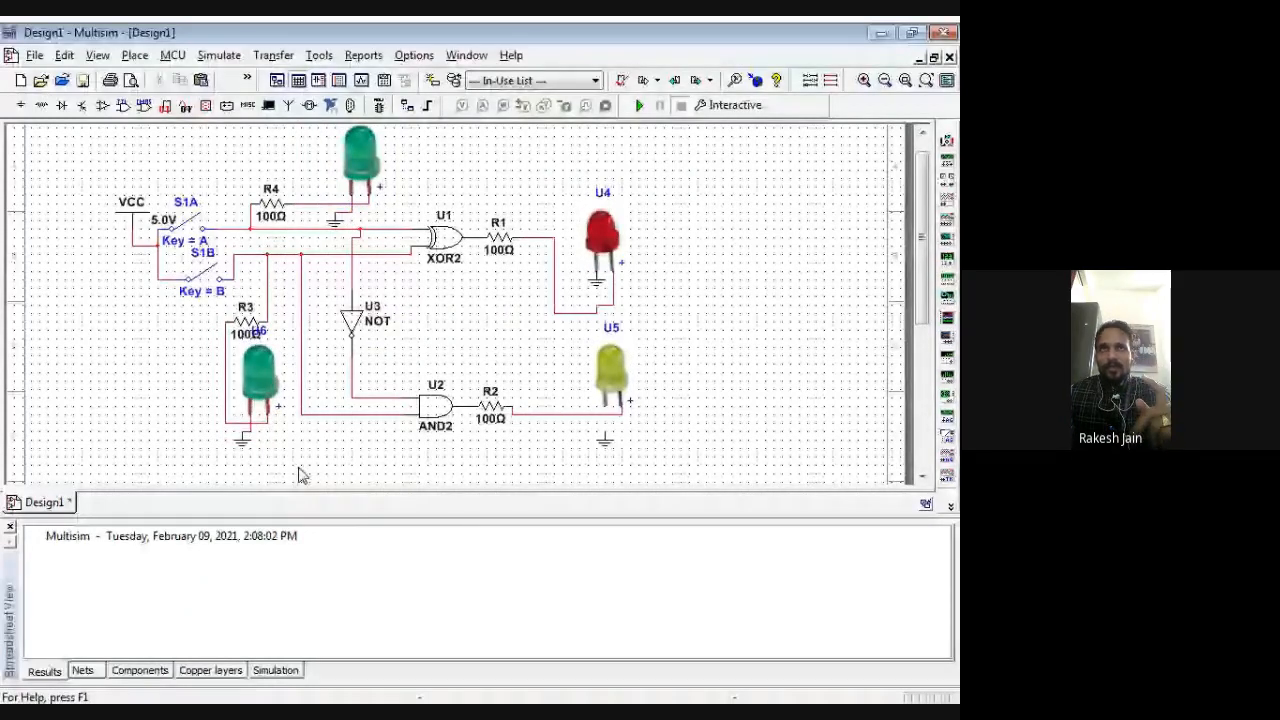
Try flipping the lower green LED vertically and moving it left of resistor R3, and undo both changes
{"action": "right_click", "coordinate": [252, 376]}
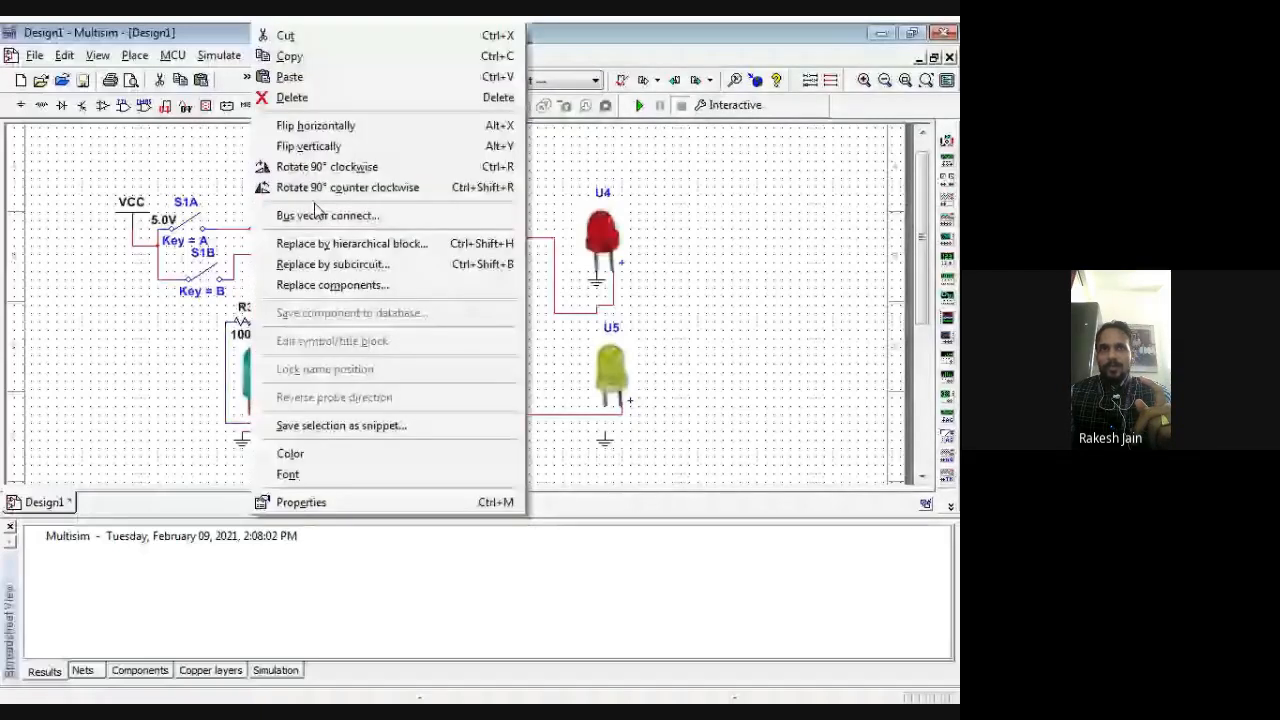
{"action": "key", "text": "Escape"}
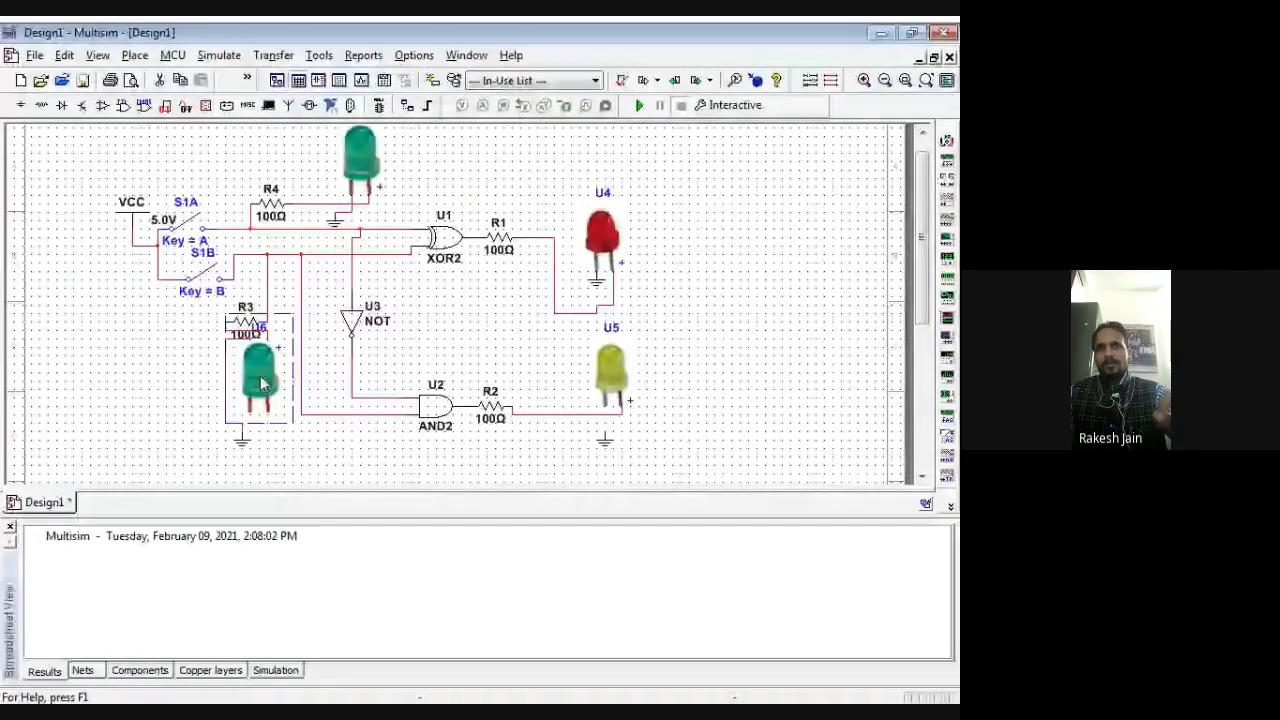
{"action": "left_click_drag", "start_coordinate": [262, 383], "coordinate": [152, 373]}
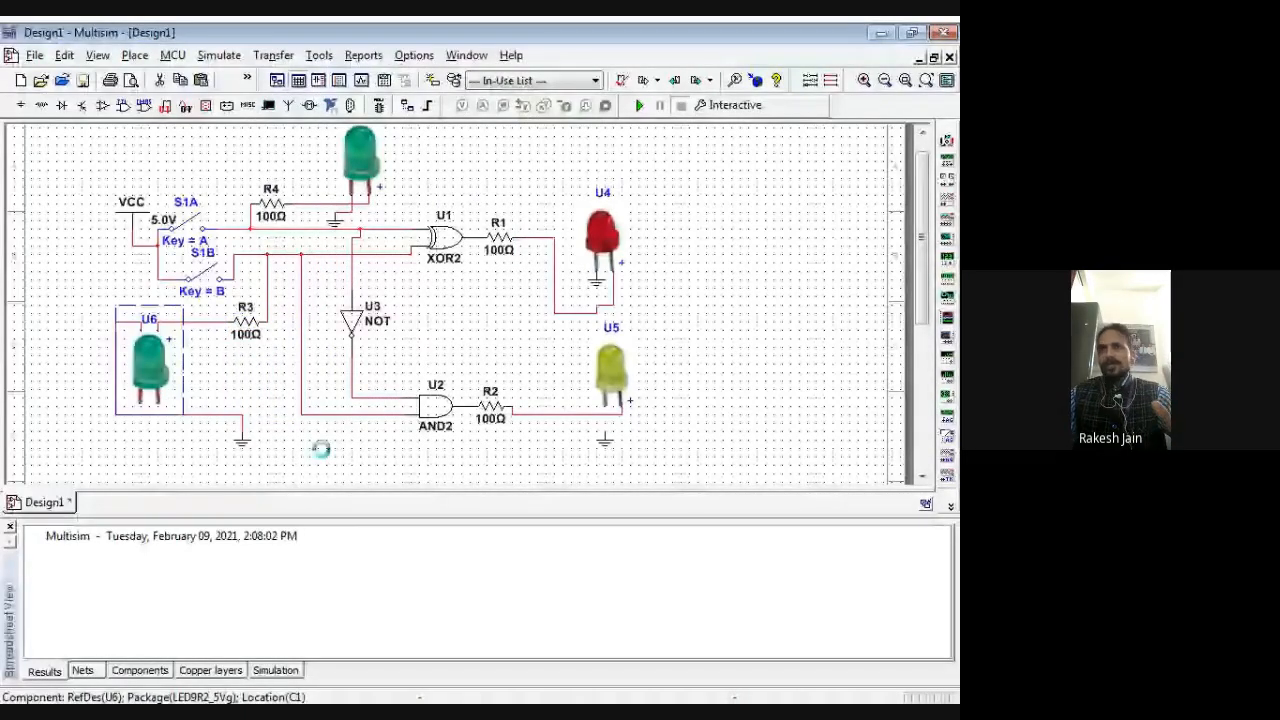
{"action": "key", "text": "ctrl+z"}
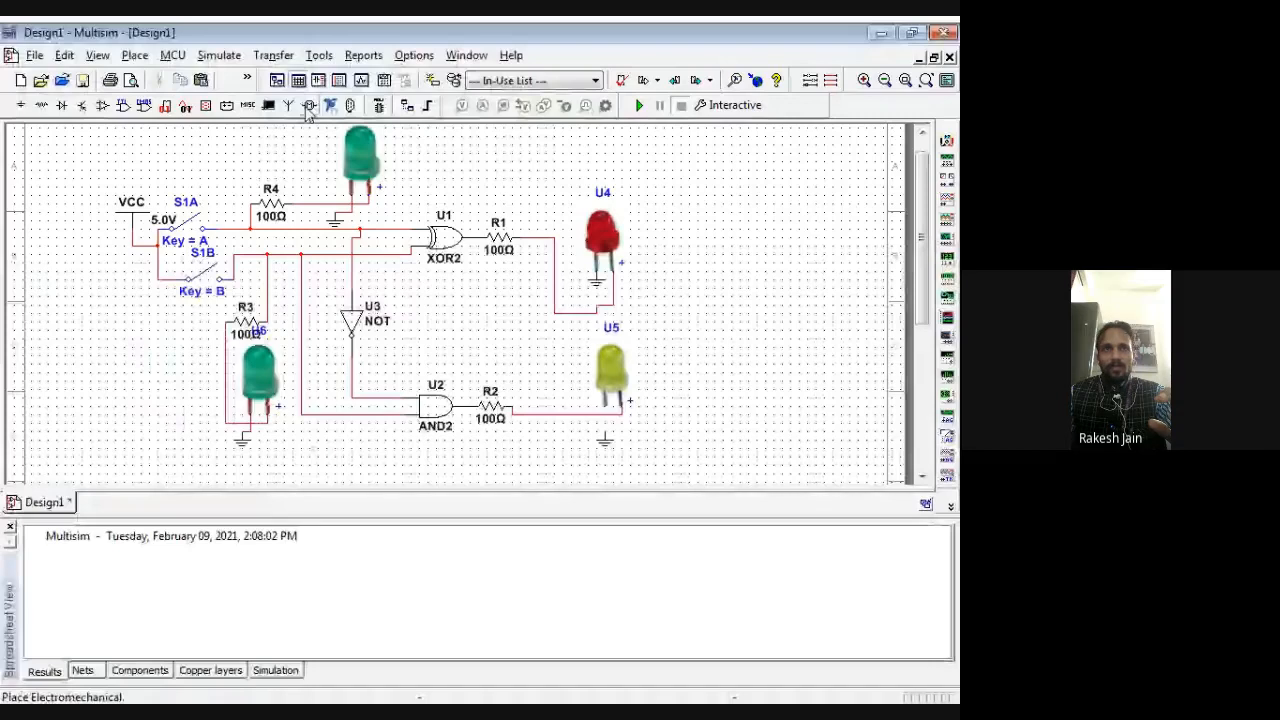
Place two 1 kΩ resistors from the RESISTOR family of the Basic group above and below the XOR gate's input lines
{"action": "left_click", "coordinate": [247, 107]}
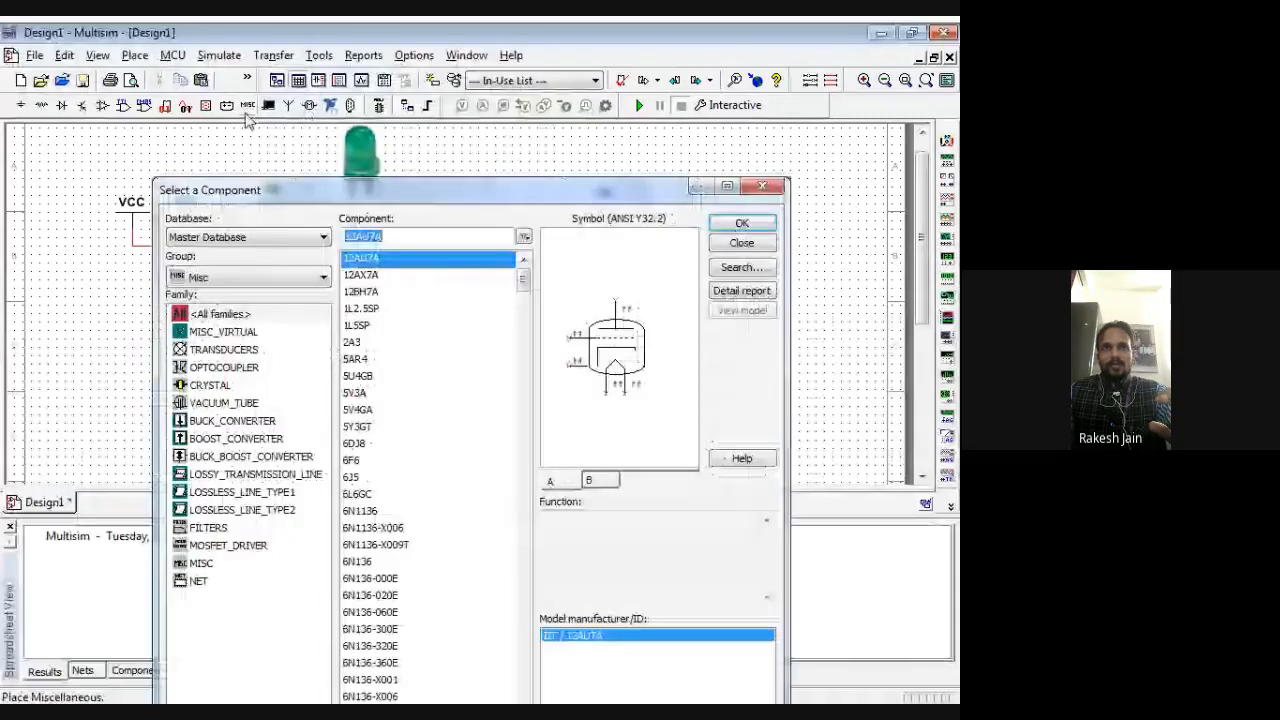
{"action": "left_click", "coordinate": [250, 277]}
{"action": "left_click", "coordinate": [213, 290]}
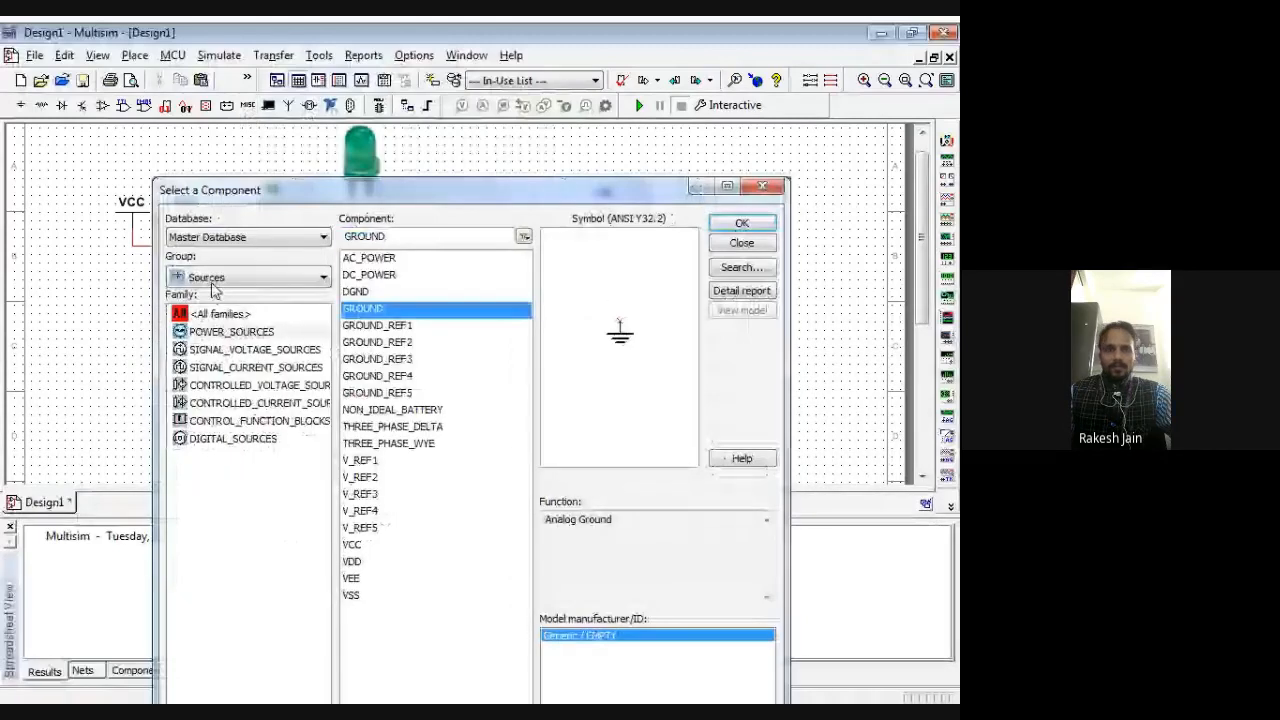
{"action": "left_click", "coordinate": [214, 283]}
{"action": "left_click", "coordinate": [213, 311]}
{"action": "left_click", "coordinate": [226, 529]}
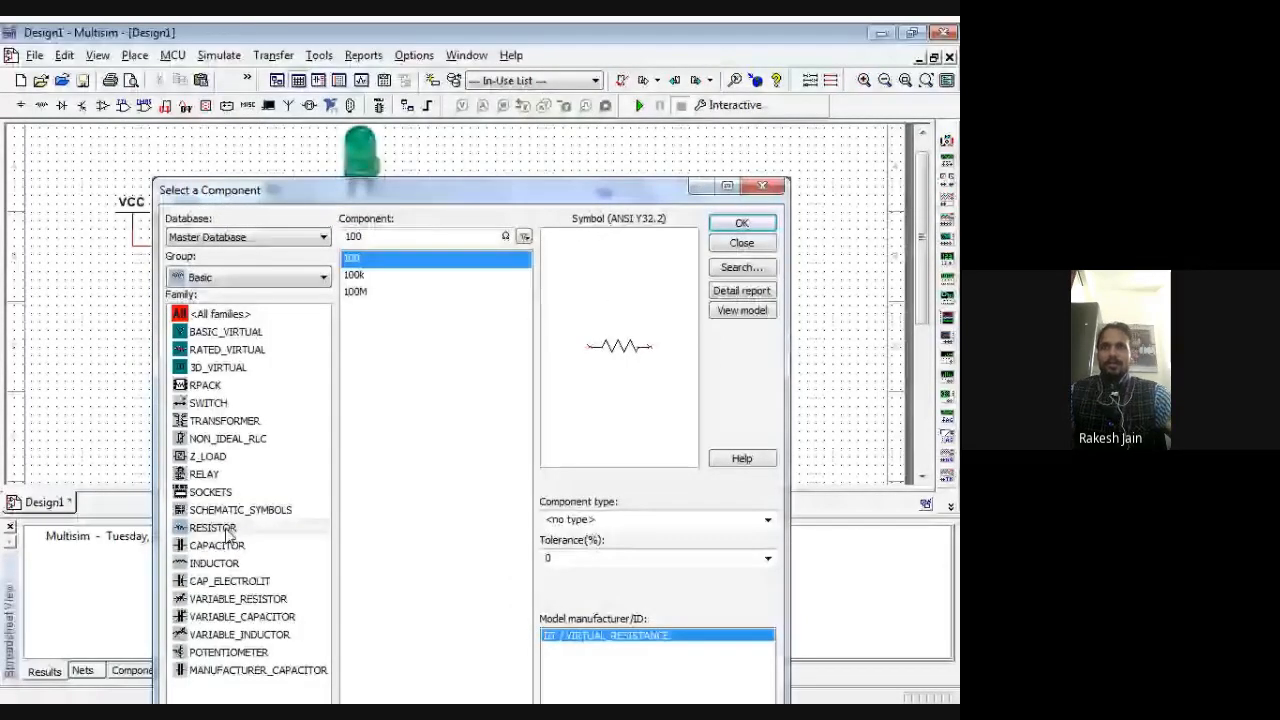
{"action": "type", "text": "1K"}
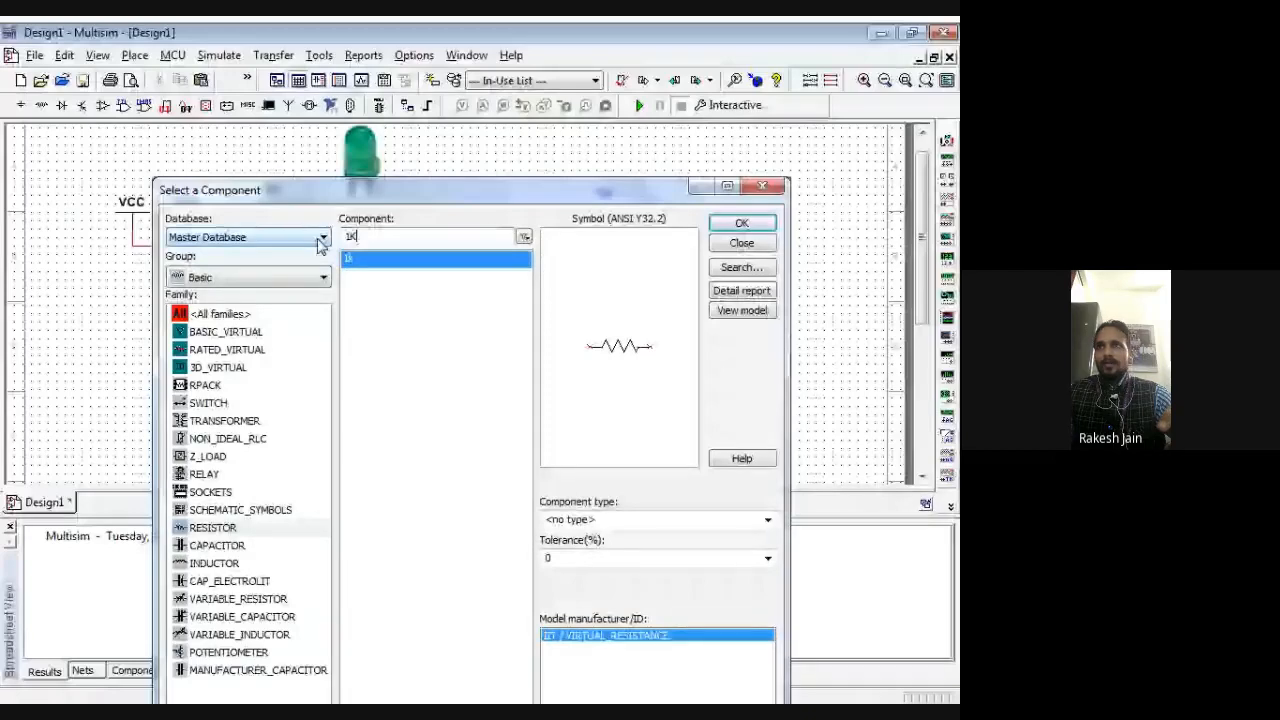
{"action": "key", "text": "Return"}
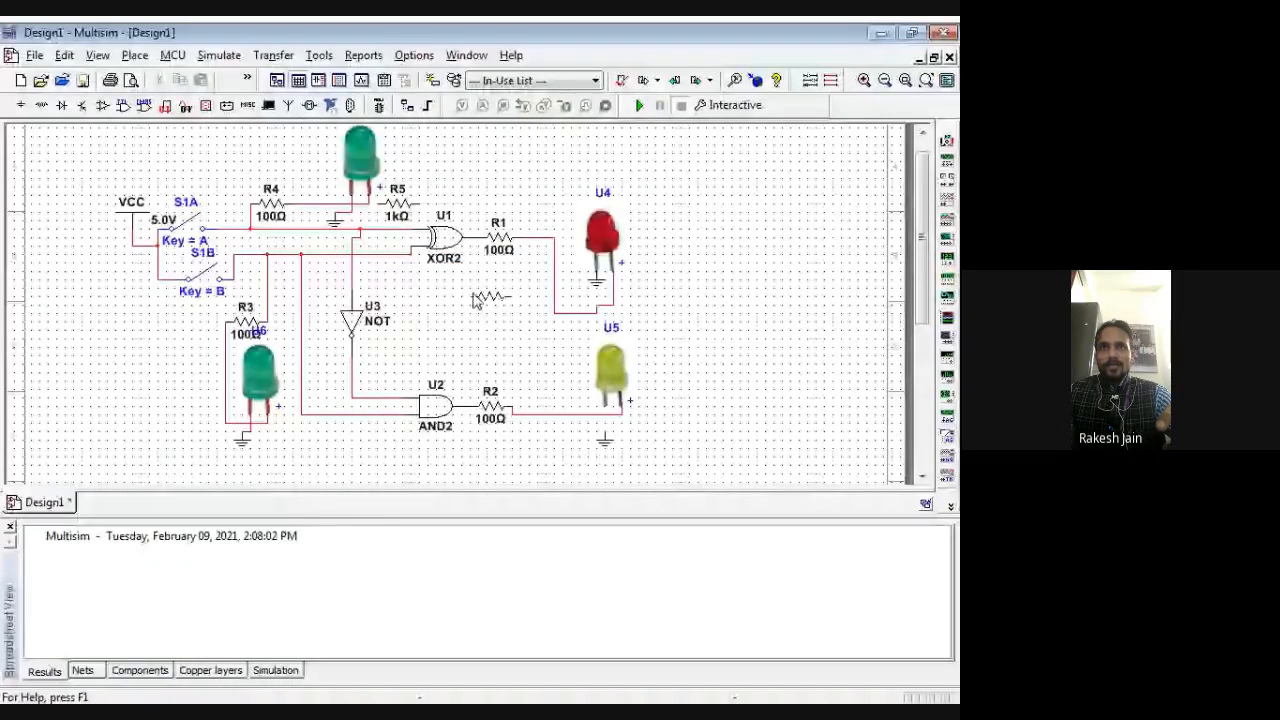
{"action": "left_click", "coordinate": [378, 279]}
Connect resistor R6 to section B's line and R5 to section A's line, and ground both resistors' free ends
{"action": "left_click", "coordinate": [378, 279]}
{"action": "left_click", "coordinate": [378, 254]}
{"action": "left_click", "coordinate": [378, 204]}
{"action": "left_click", "coordinate": [378, 229]}
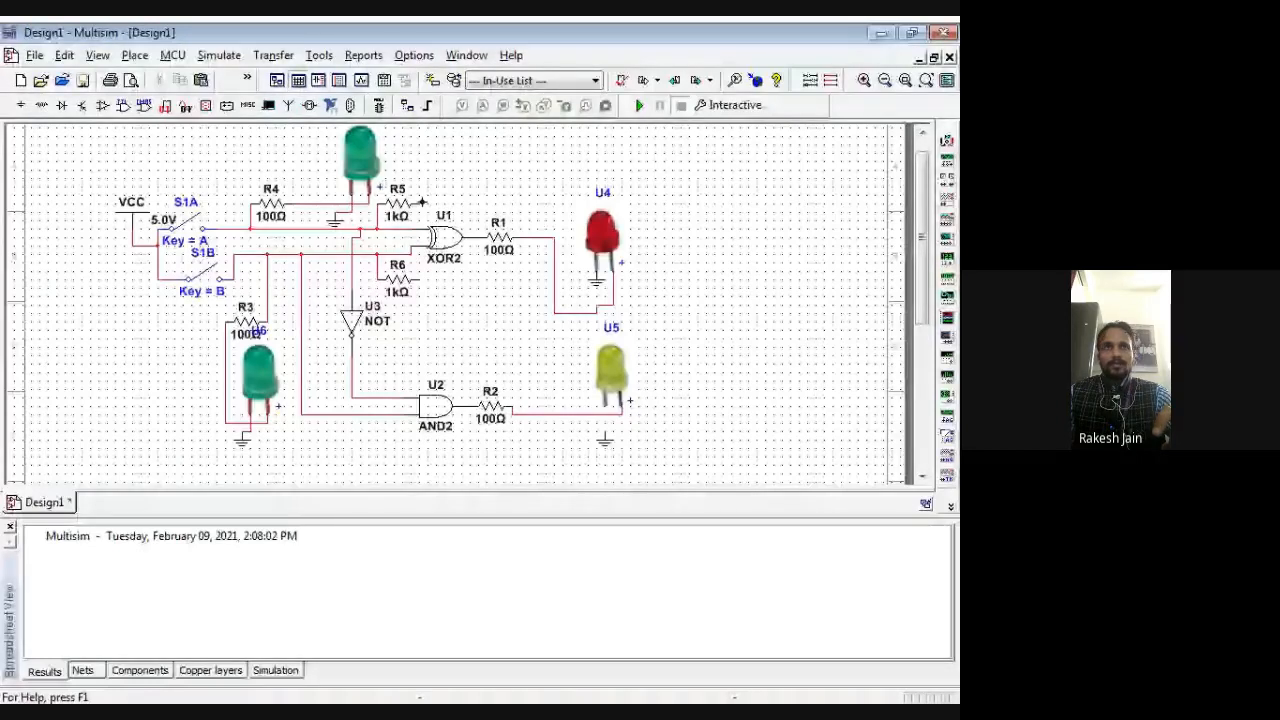
{"action": "key", "text": "ctrl+w"}
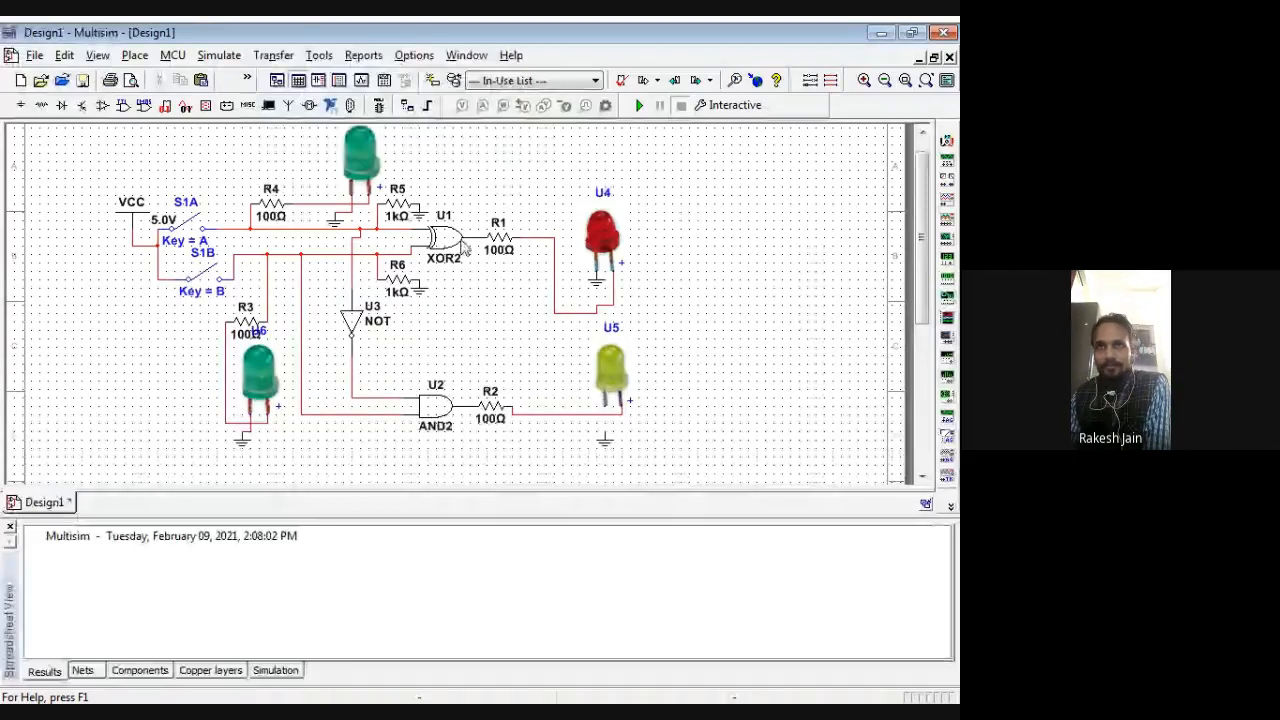
Trace the inputs from switches S1A and S1B through the XOR, AND and NOT gates
{"action": "left_click", "coordinate": [456, 241]}
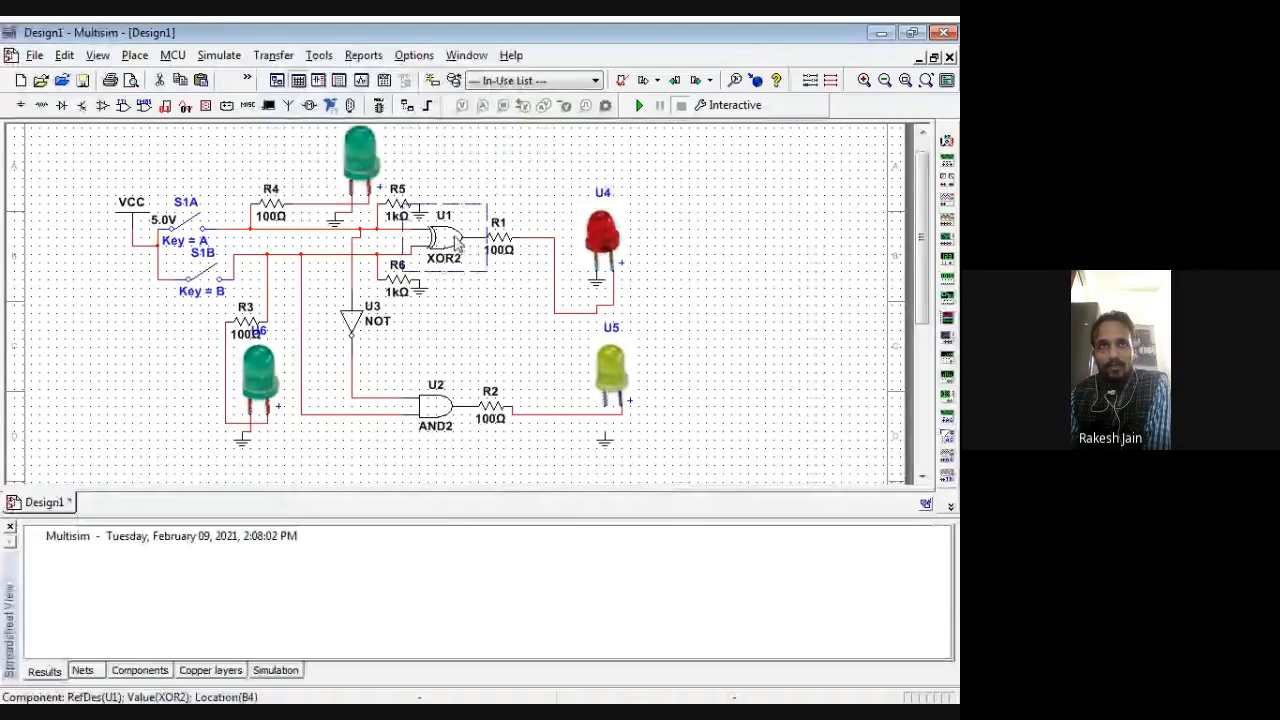
{"action": "left_click", "coordinate": [201, 233]}
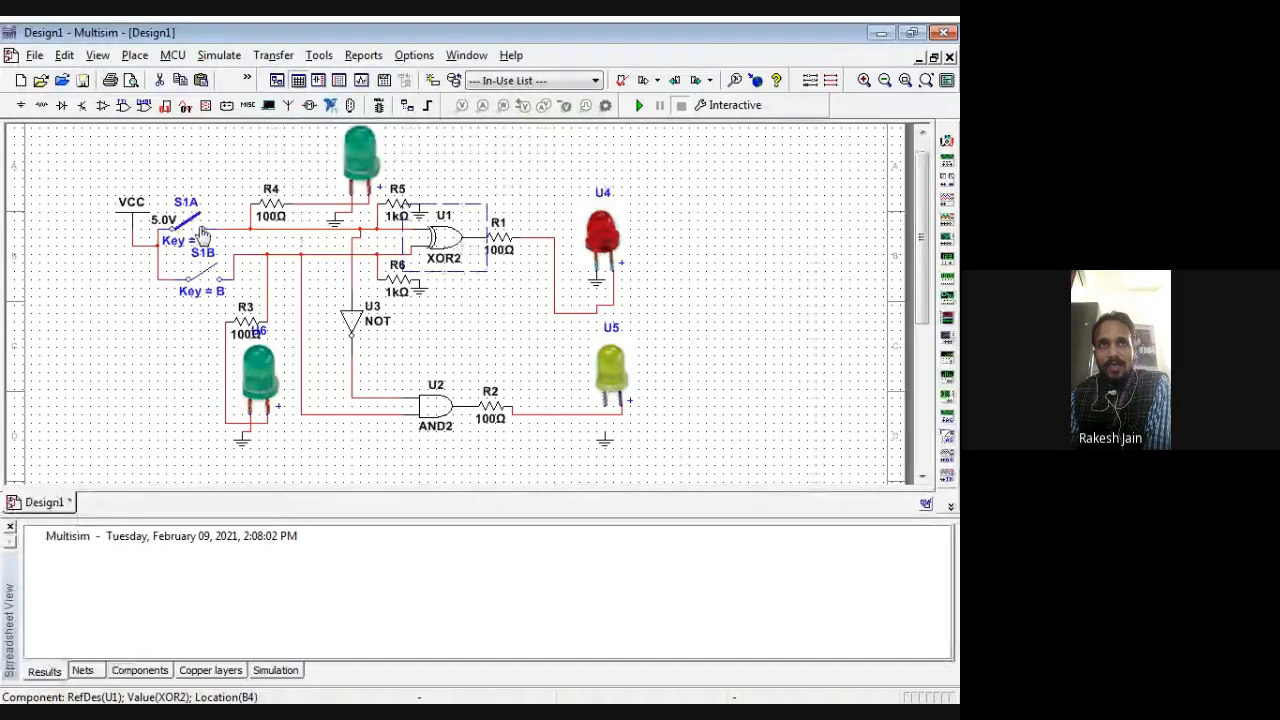
{"action": "left_click", "coordinate": [221, 284]}
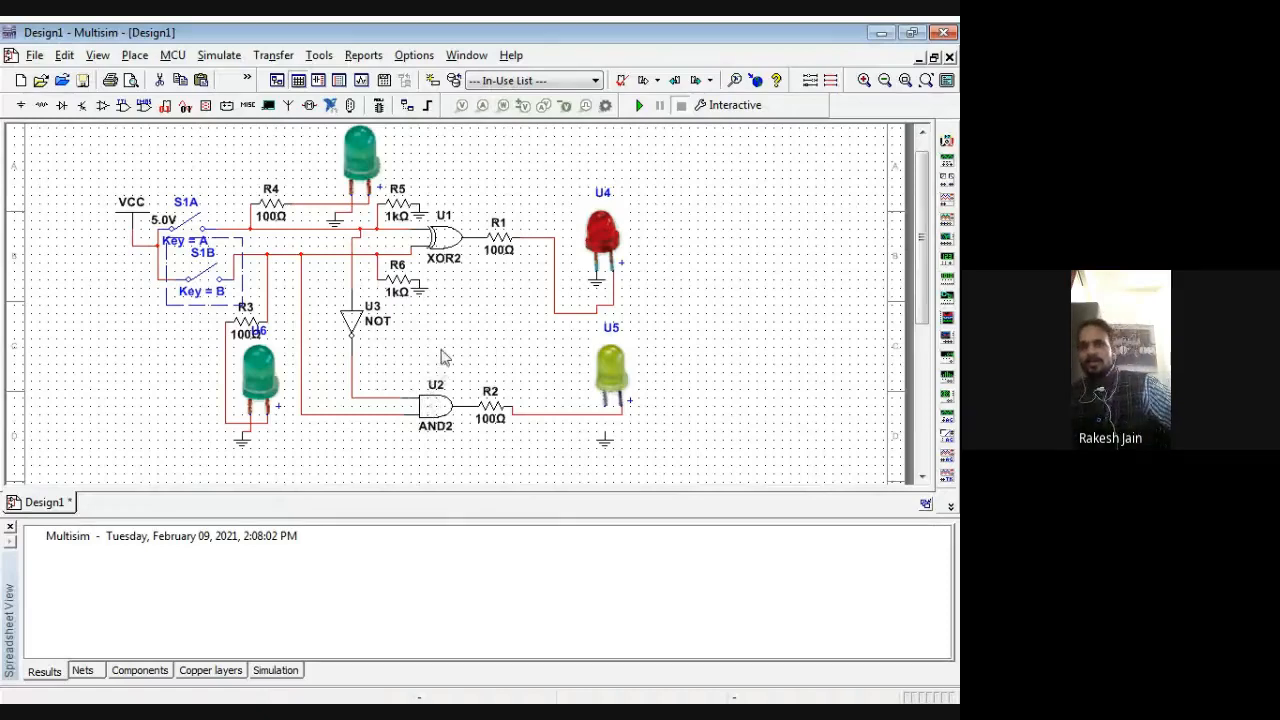
{"action": "left_click", "coordinate": [446, 418]}
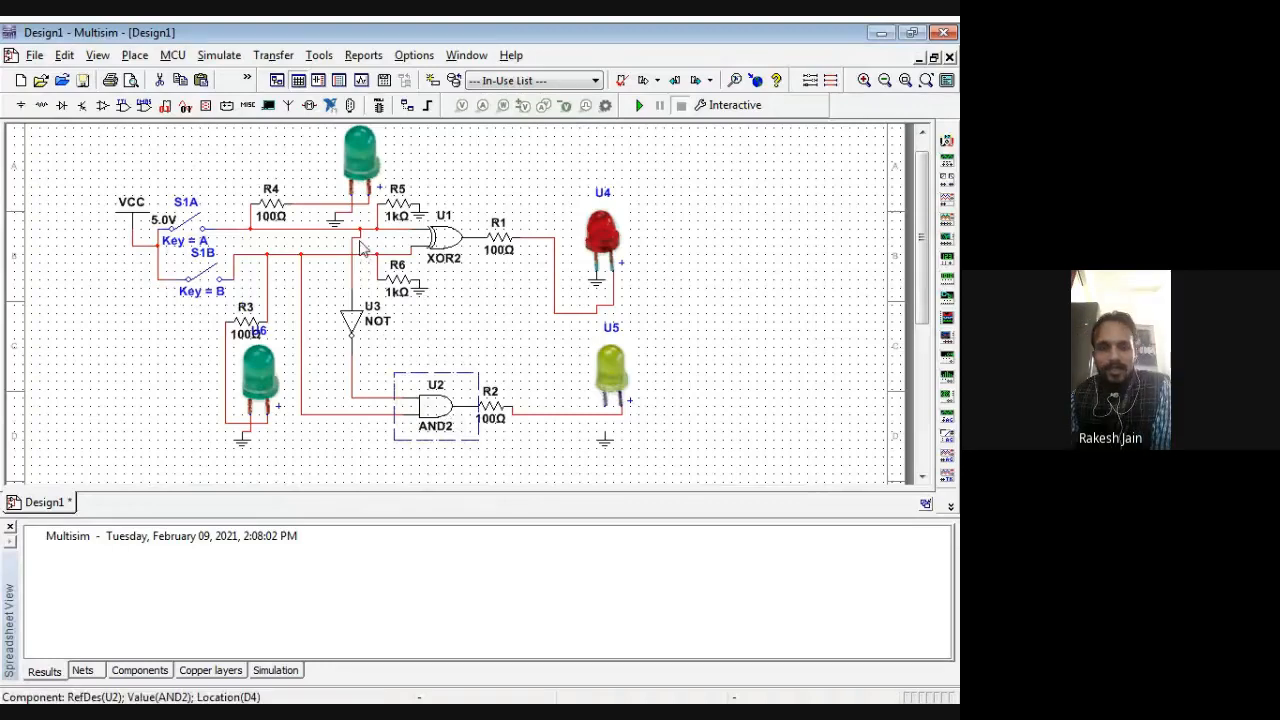
{"action": "left_click", "coordinate": [352, 328]}
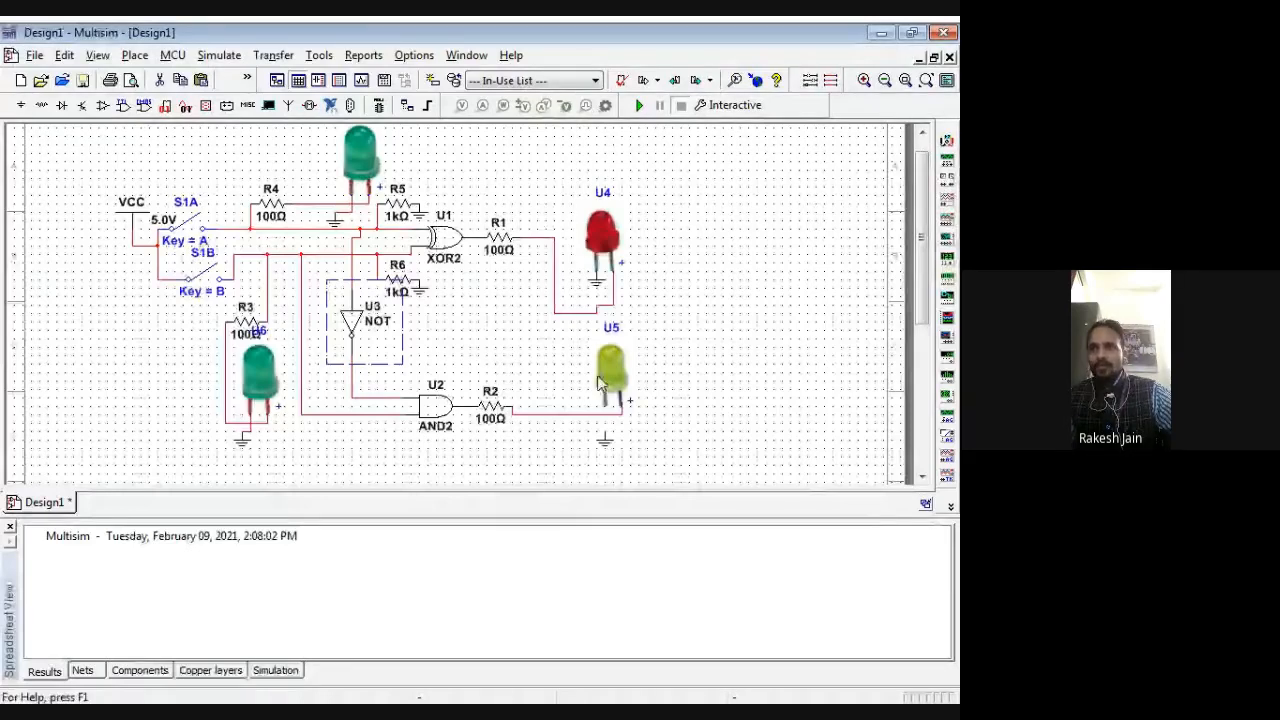
Wire the yellow LED's ground symbol to its negative pin and shift the red LED's ground symbol slightly down and left
{"action": "left_click", "coordinate": [605, 432]}
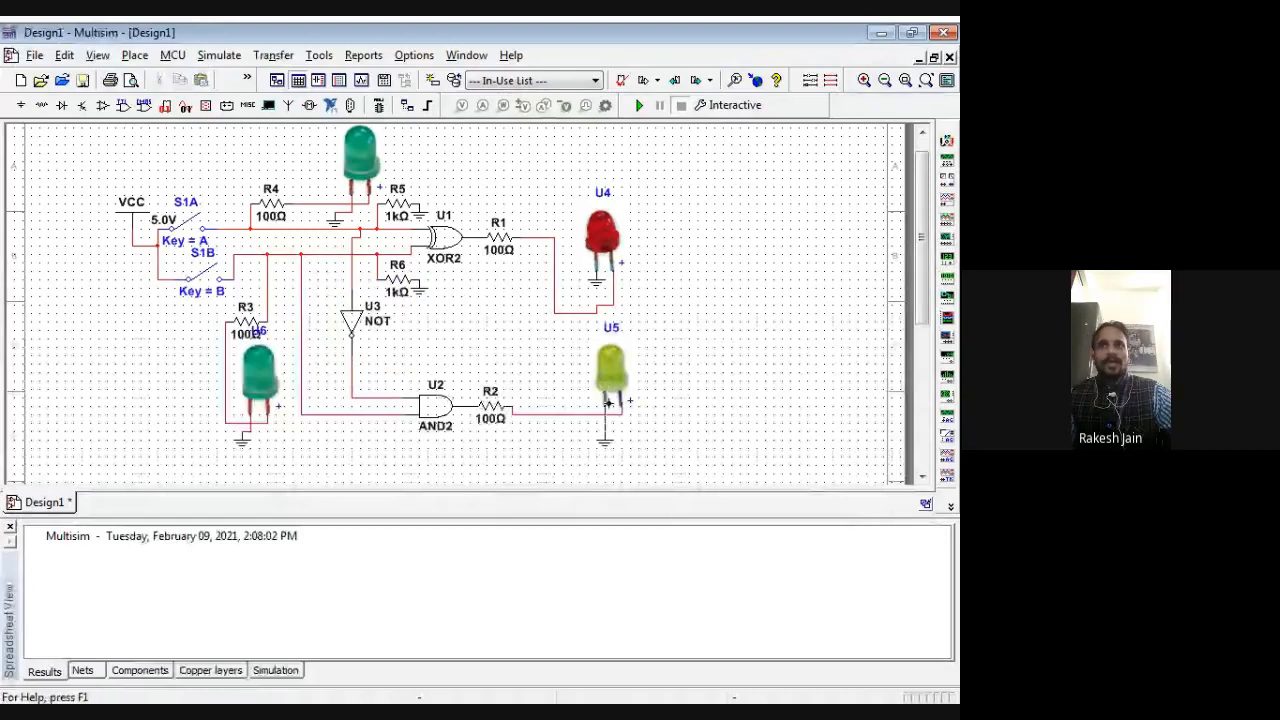
{"action": "left_click", "coordinate": [606, 402]}
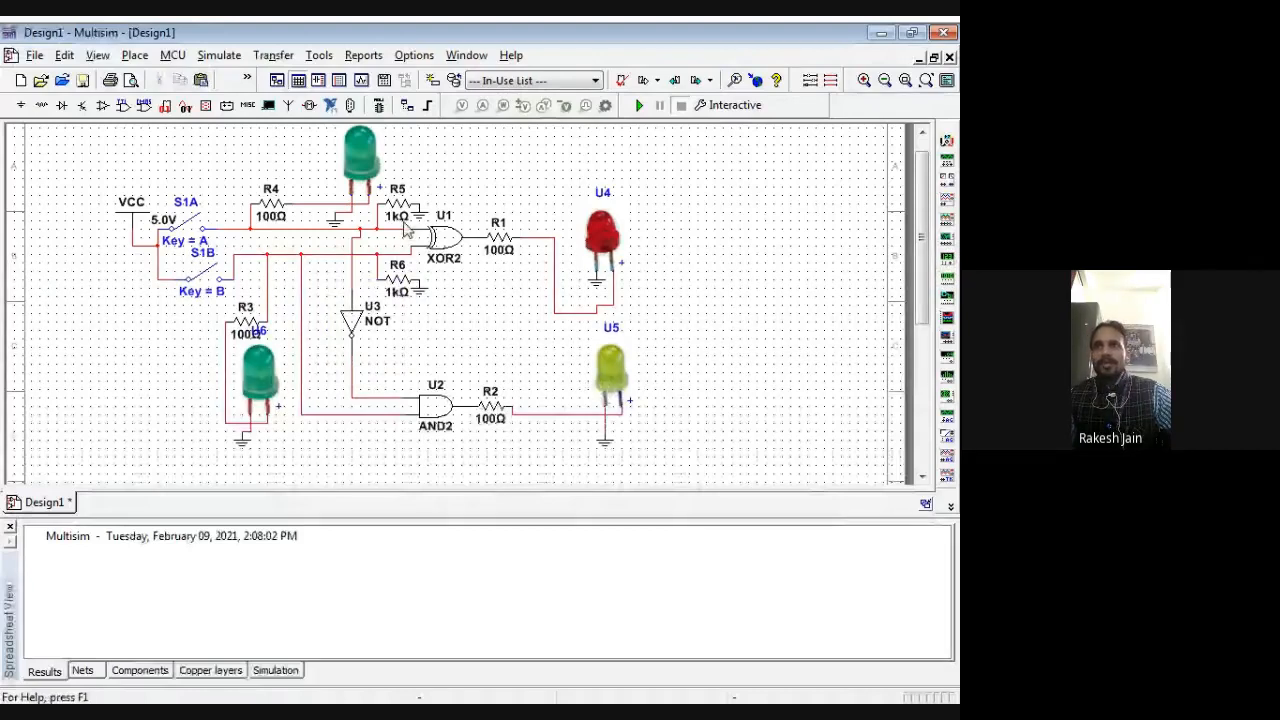
{"action": "left_click", "coordinate": [594, 287]}
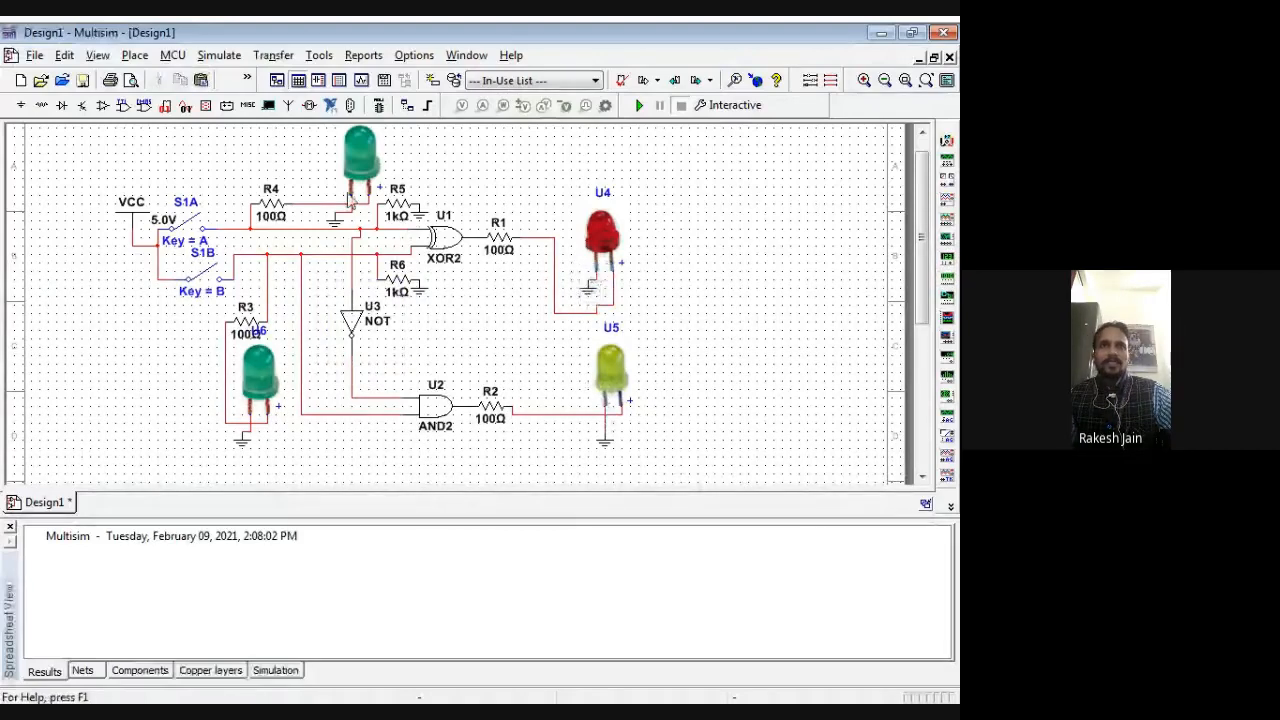
Review the two green input LEDs and the red and yellow output LEDs
{"action": "left_click", "coordinate": [361, 158]}
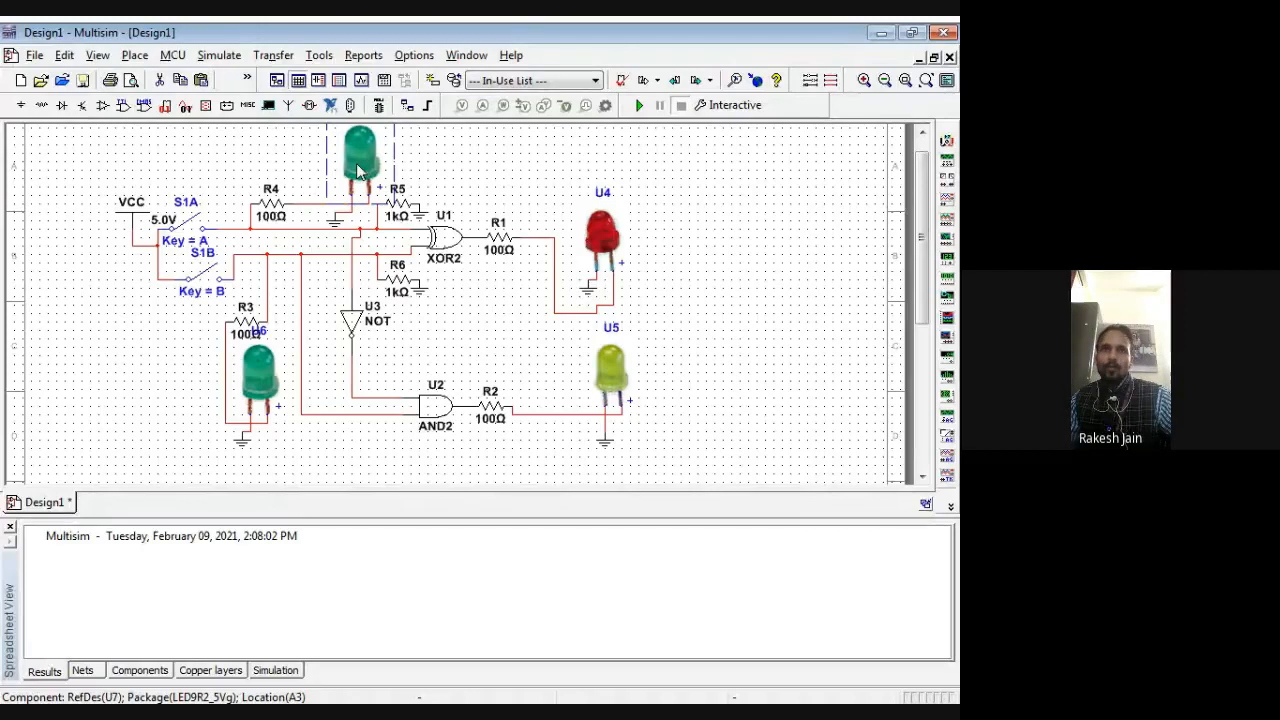
{"action": "left_click", "coordinate": [258, 365]}
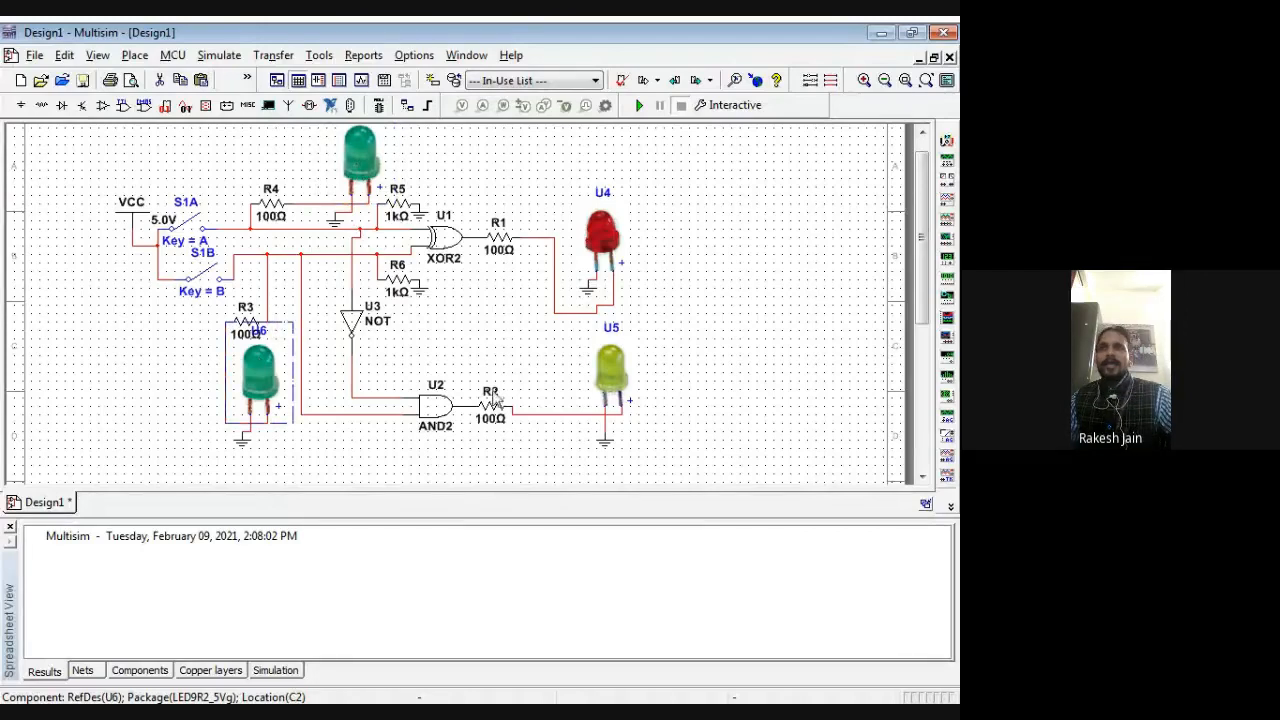
{"action": "left_click", "coordinate": [604, 246]}
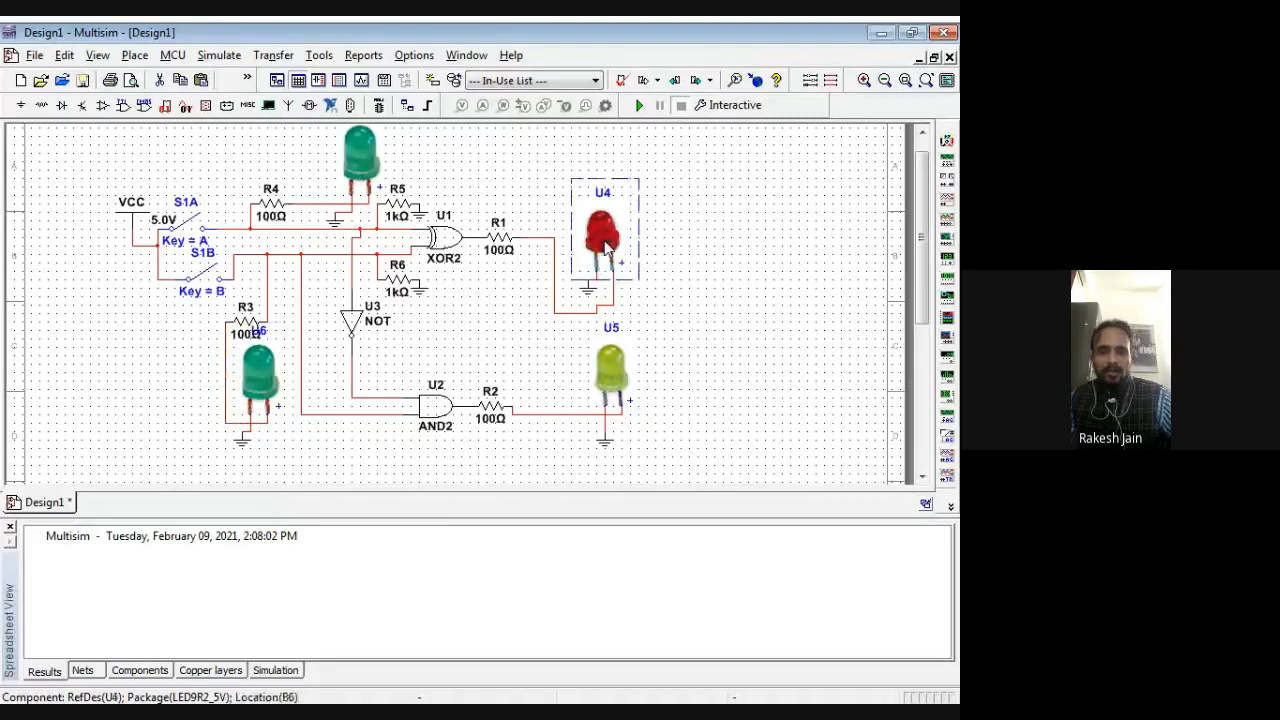
{"action": "left_click", "coordinate": [607, 373]}
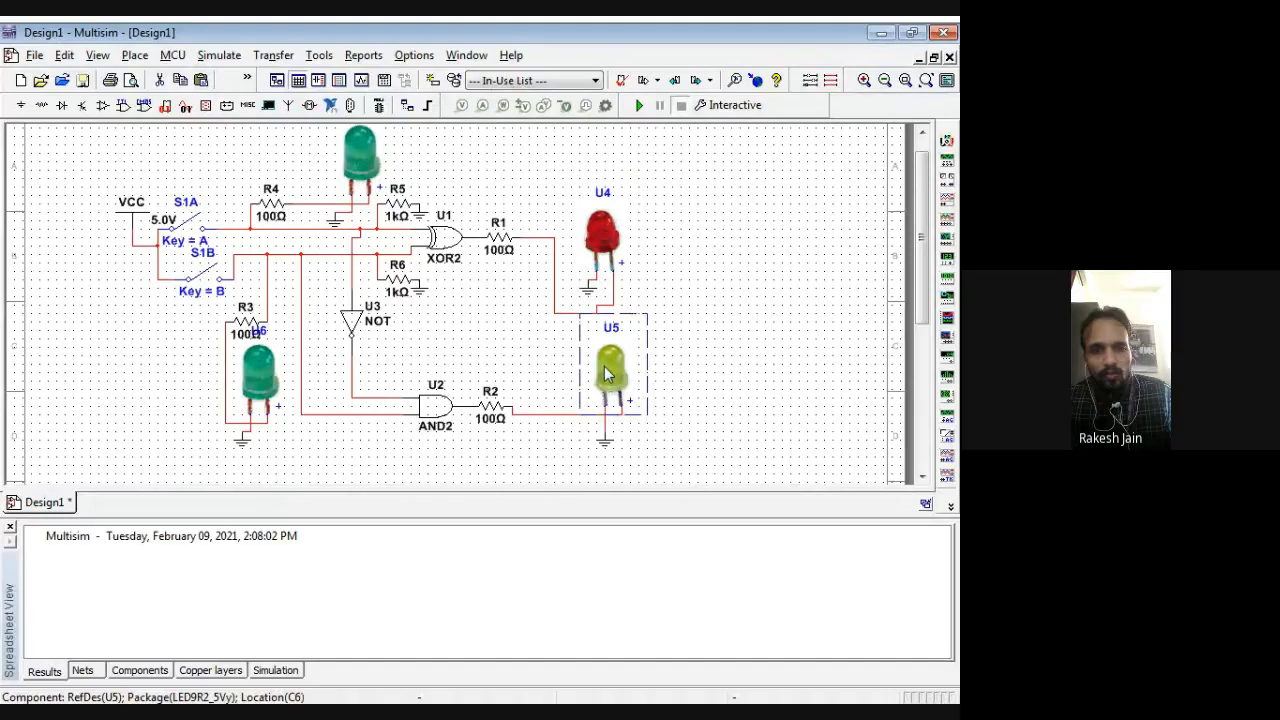
{"action": "left_click", "coordinate": [674, 364]}
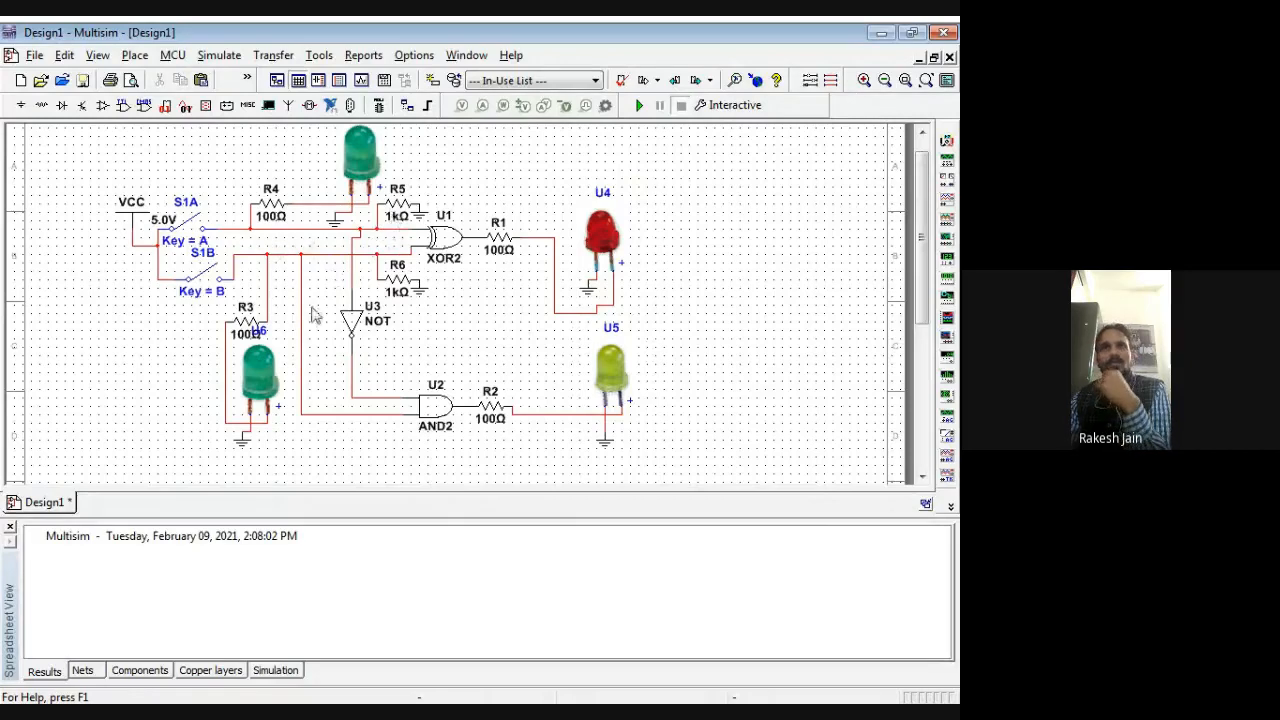
Save the design as HALF SUBTRACTOR in the owner's "complete" folder on the Desktop
{"action": "left_click", "coordinate": [36, 56]}
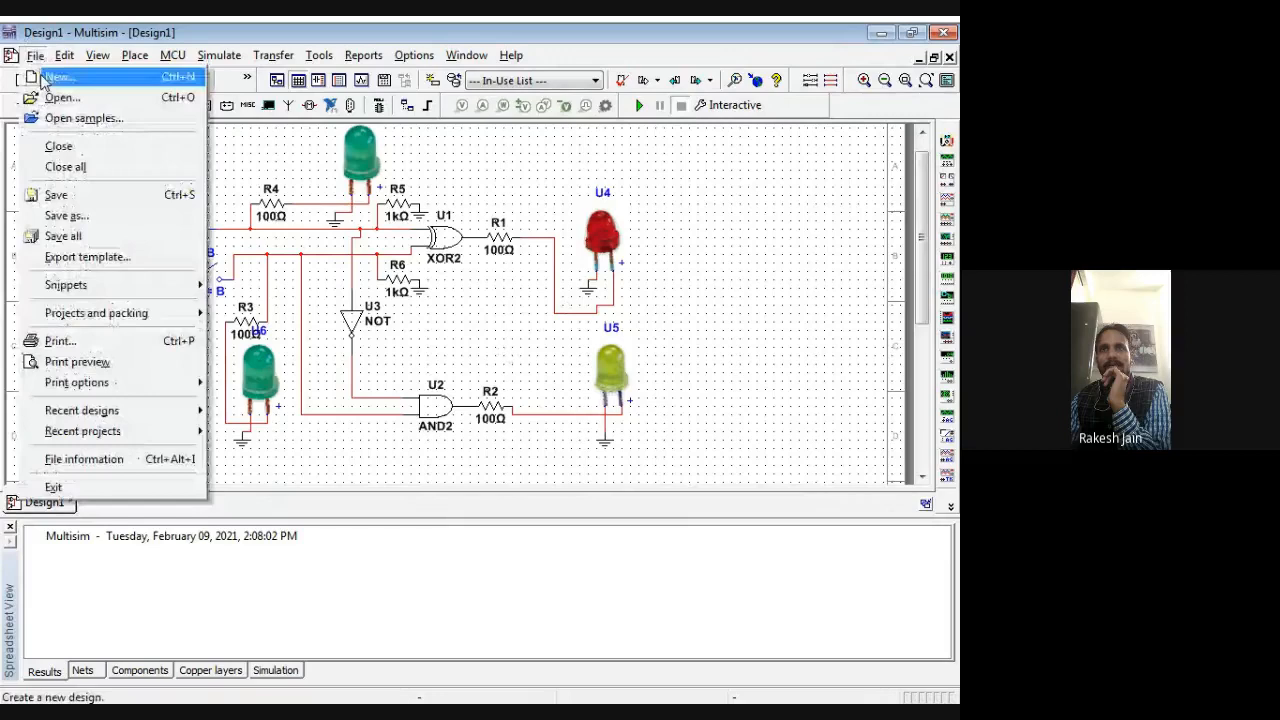
{"action": "left_click", "coordinate": [52, 205]}
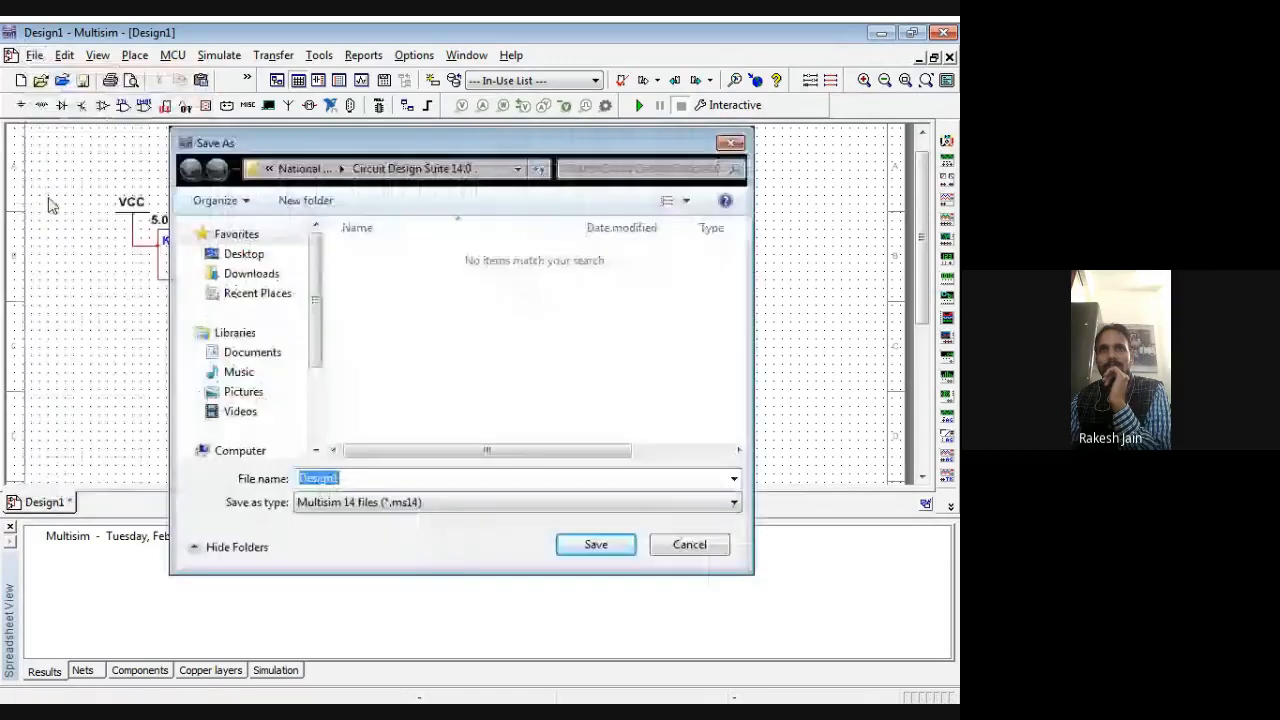
{"action": "left_click", "coordinate": [243, 254]}
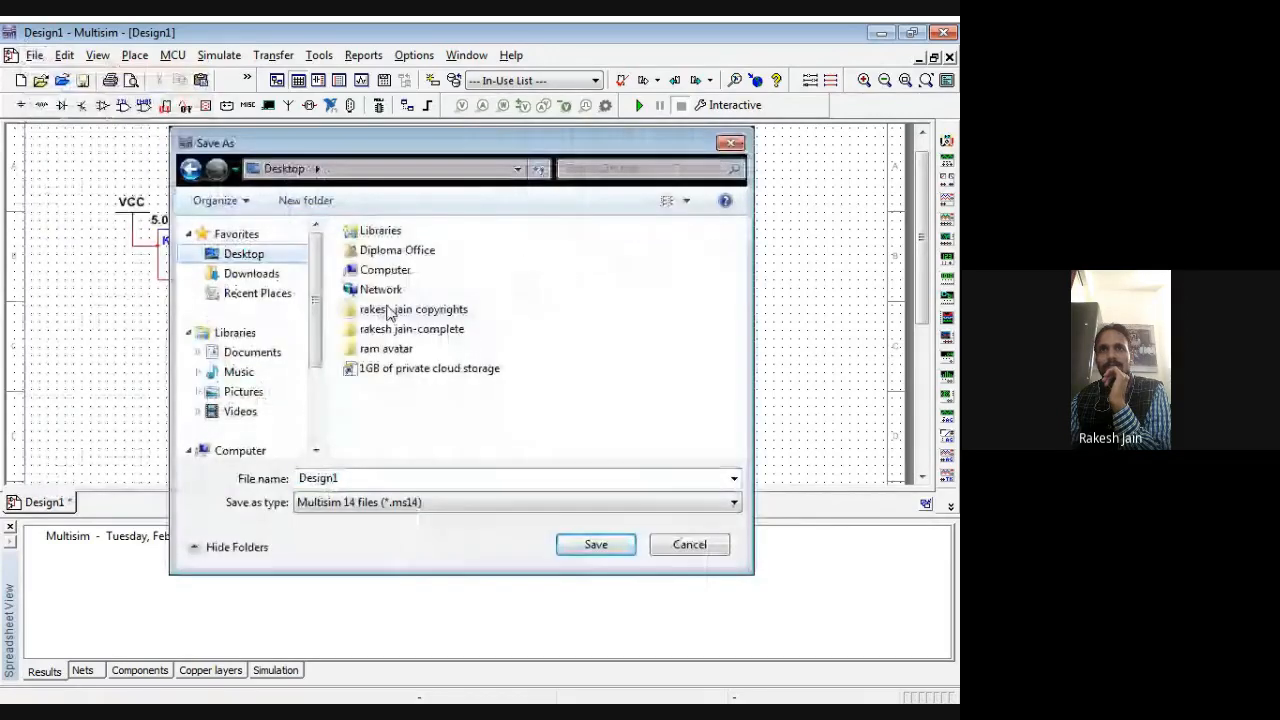
{"action": "double_click", "coordinate": [390, 329]}
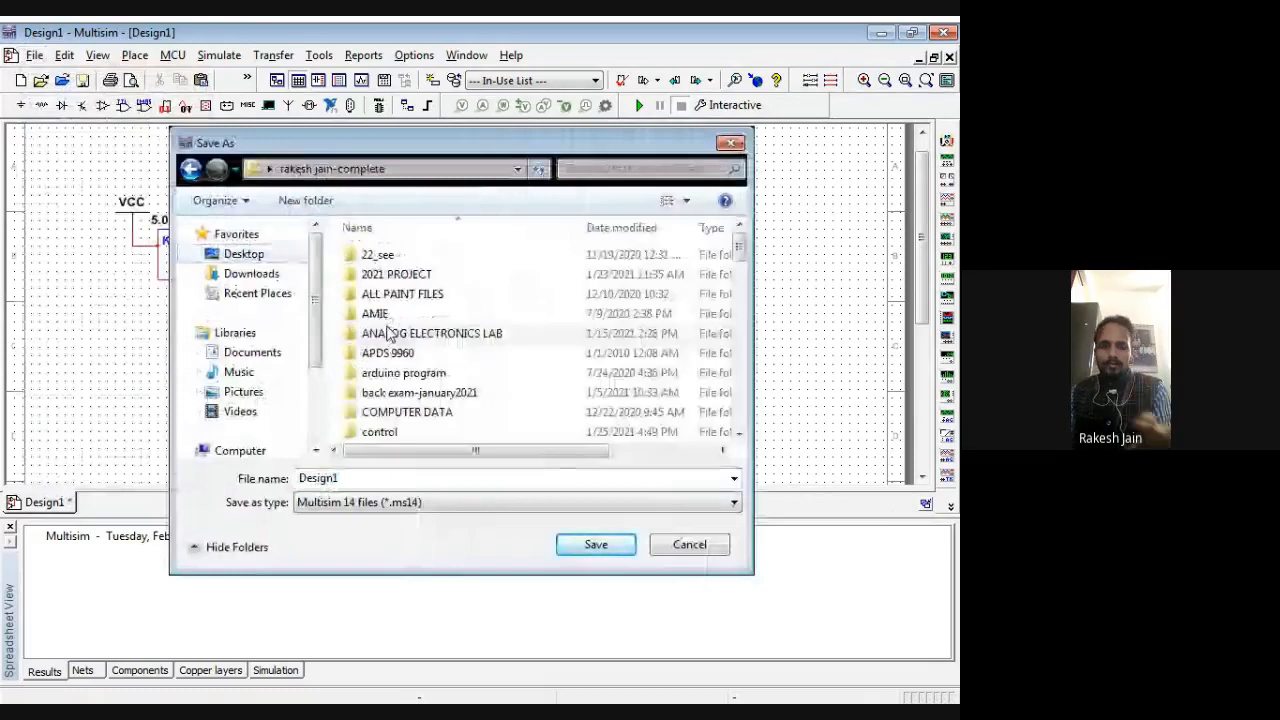
{"action": "left_click", "coordinate": [351, 479]}
{"action": "type", "text": "HAL"}
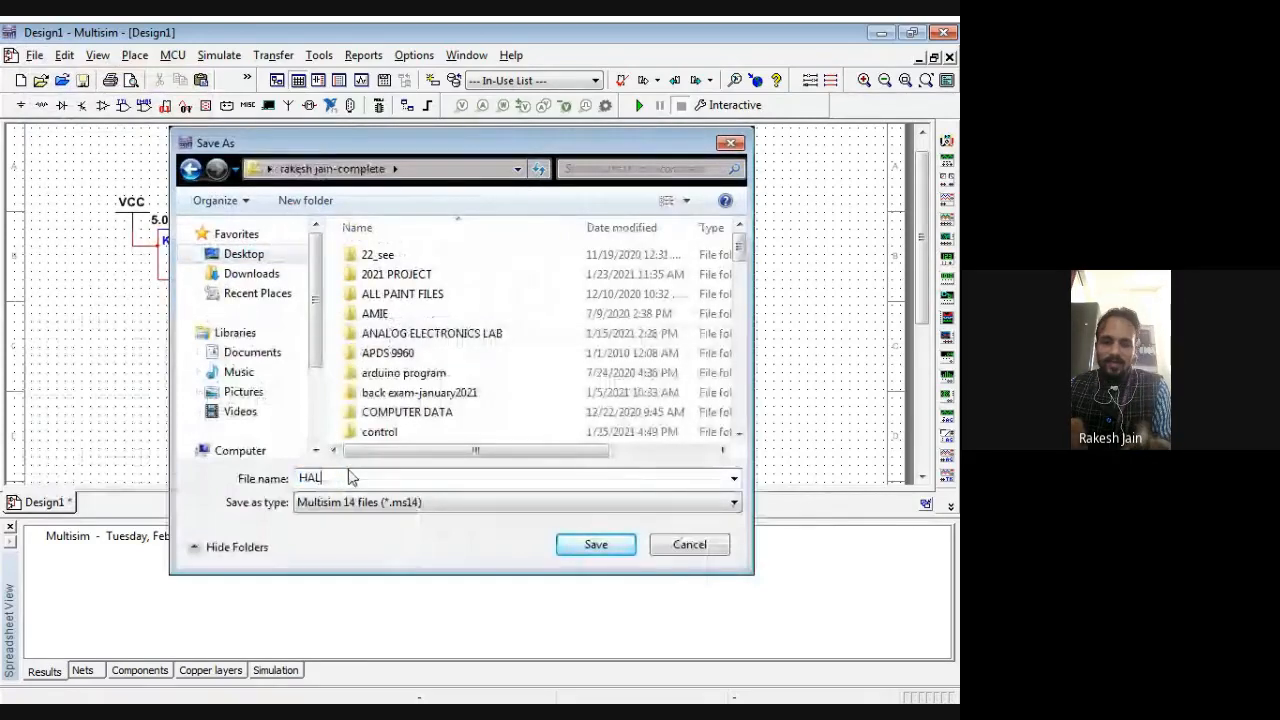
{"action": "type", "text": "F SUBTRACTO"}
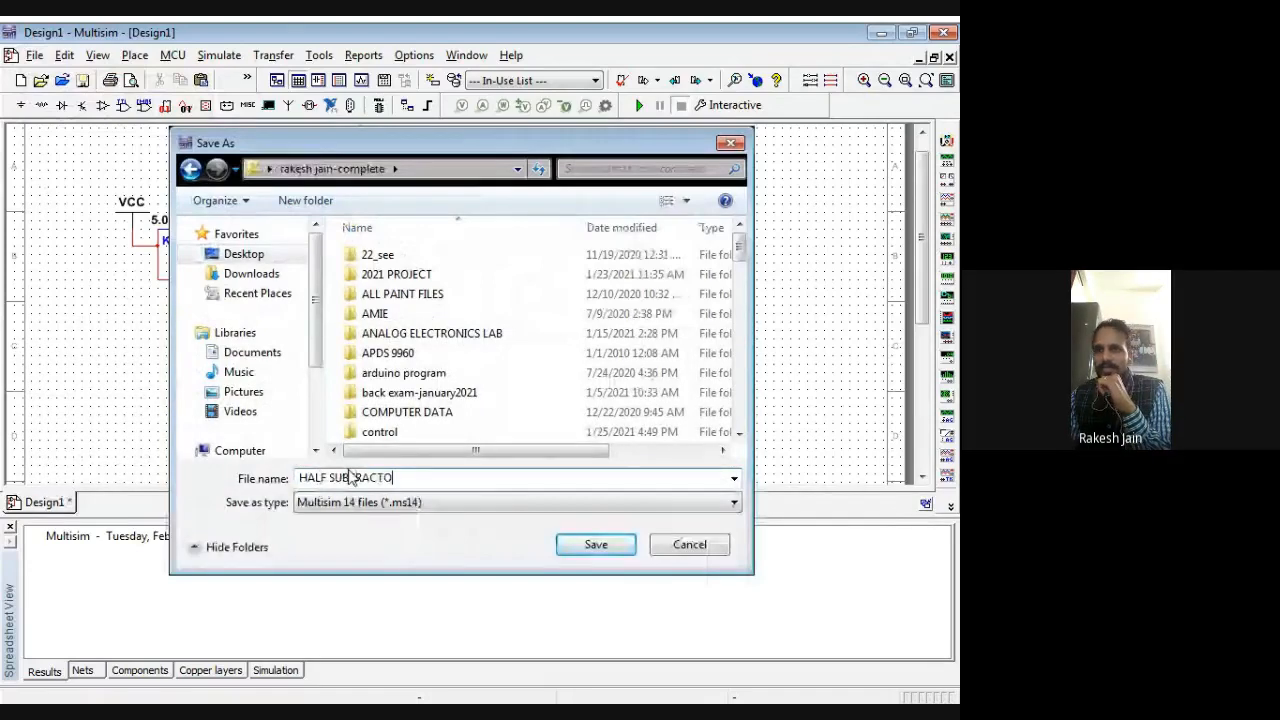
{"action": "type", "text": "R"}
{"action": "key", "text": "Return"}
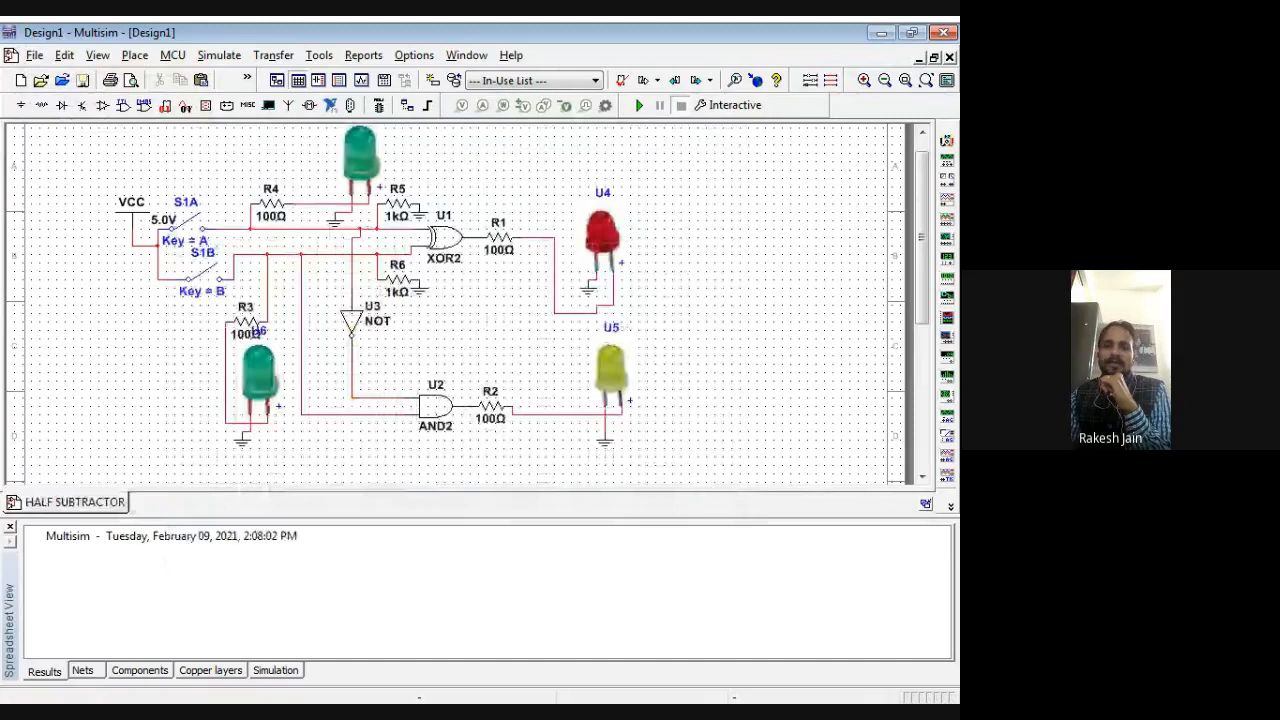
Simulate the half subtractor with different open and closed combinations of switches S1A and S1B, ending with the simulation stopped
{"action": "left_click", "coordinate": [639, 105]}
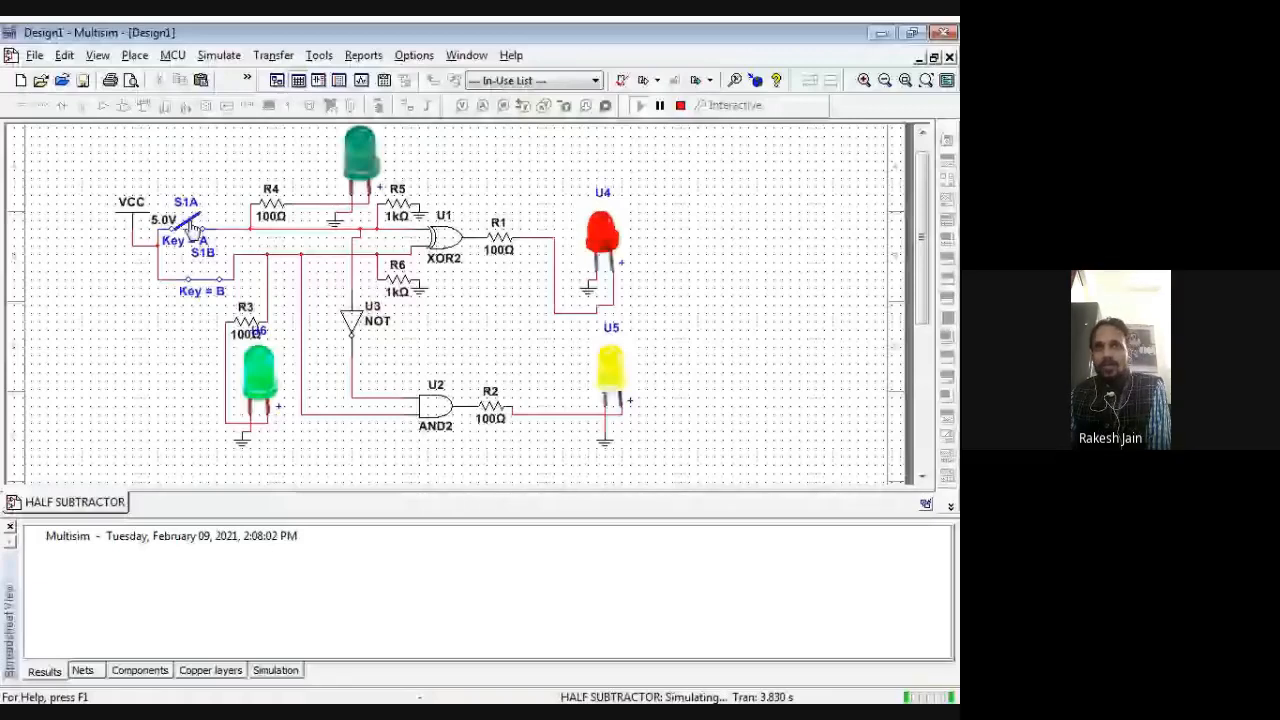
{"action": "left_click", "coordinate": [218, 283]}
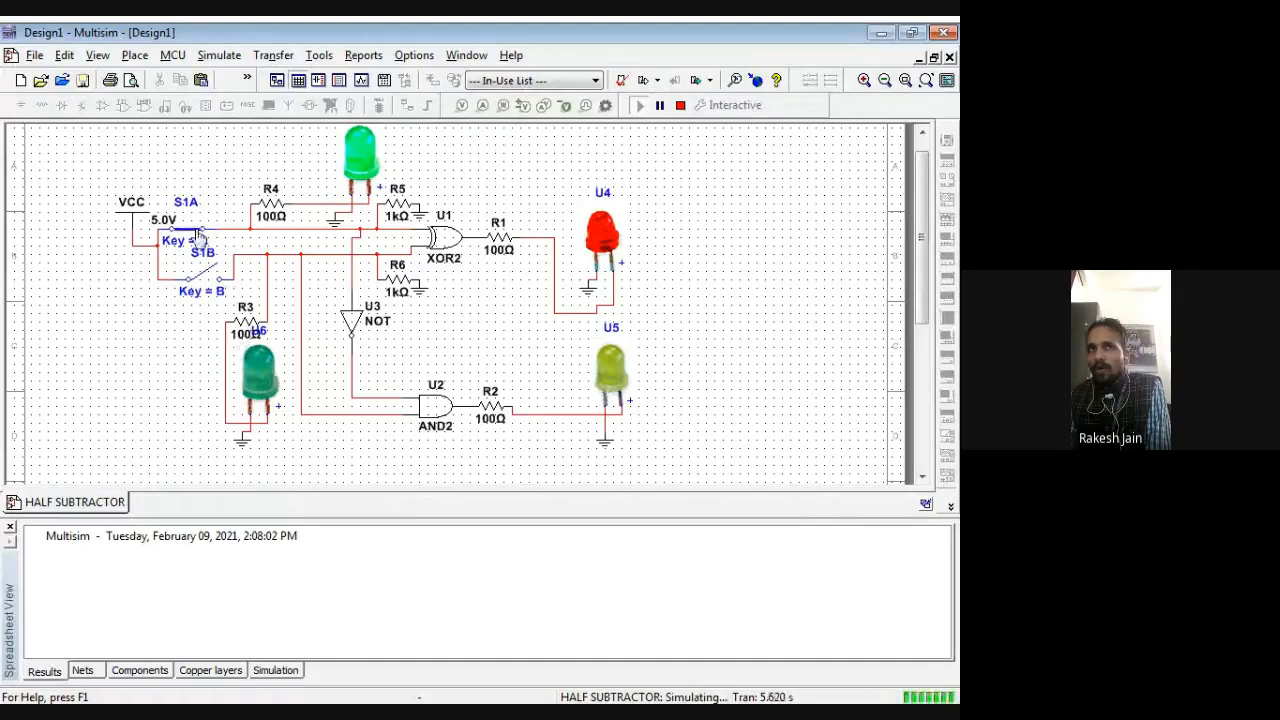
{"action": "left_click", "coordinate": [207, 282]}
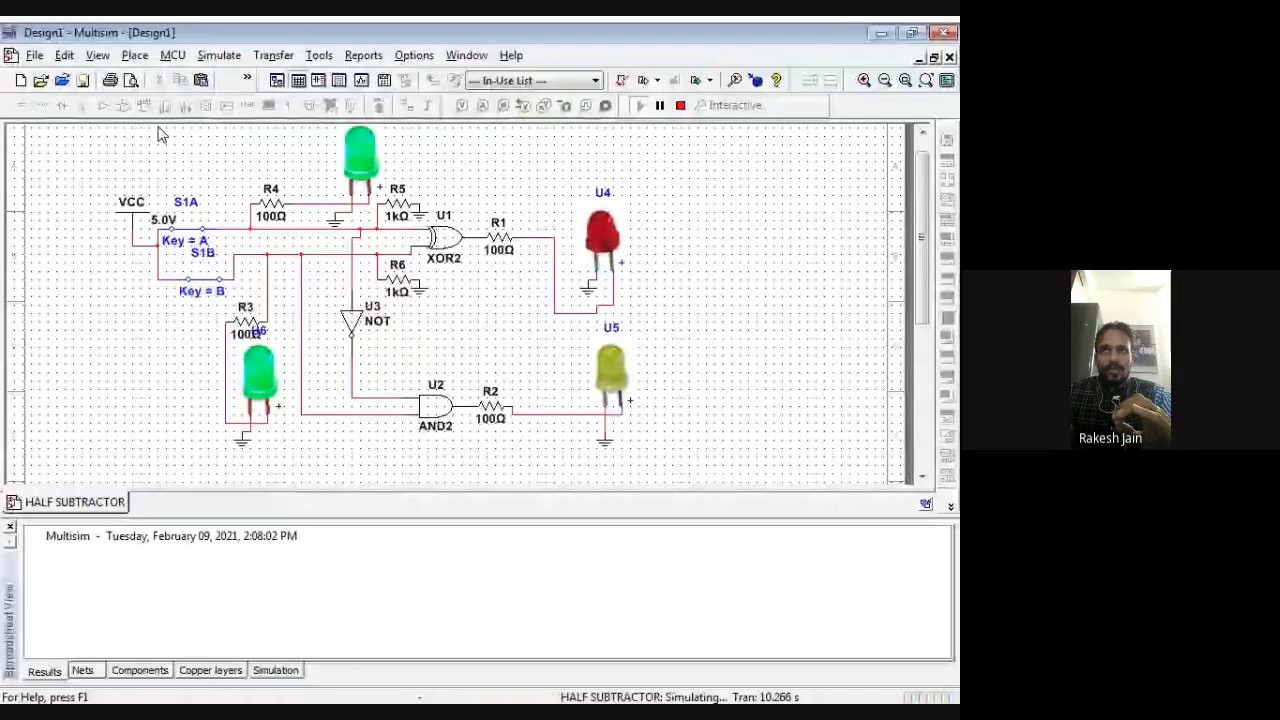
{"action": "left_click", "coordinate": [681, 106]}
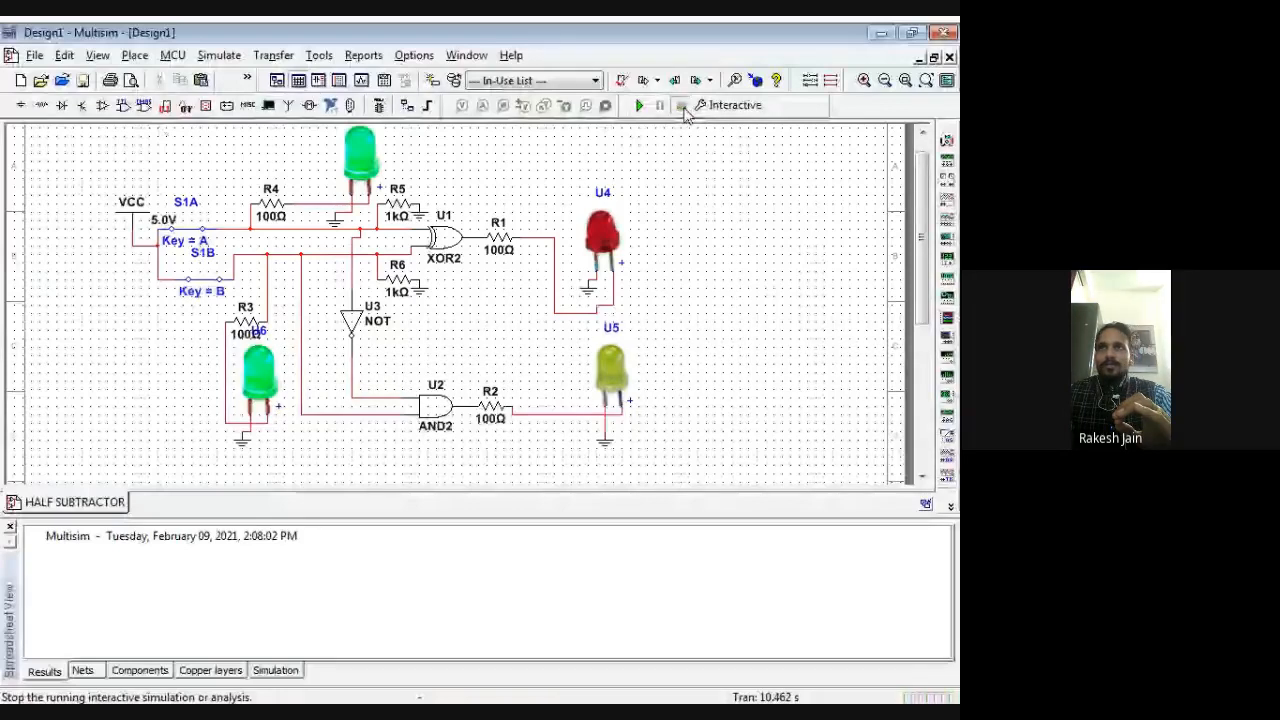
{"action": "key", "text": "F5"}
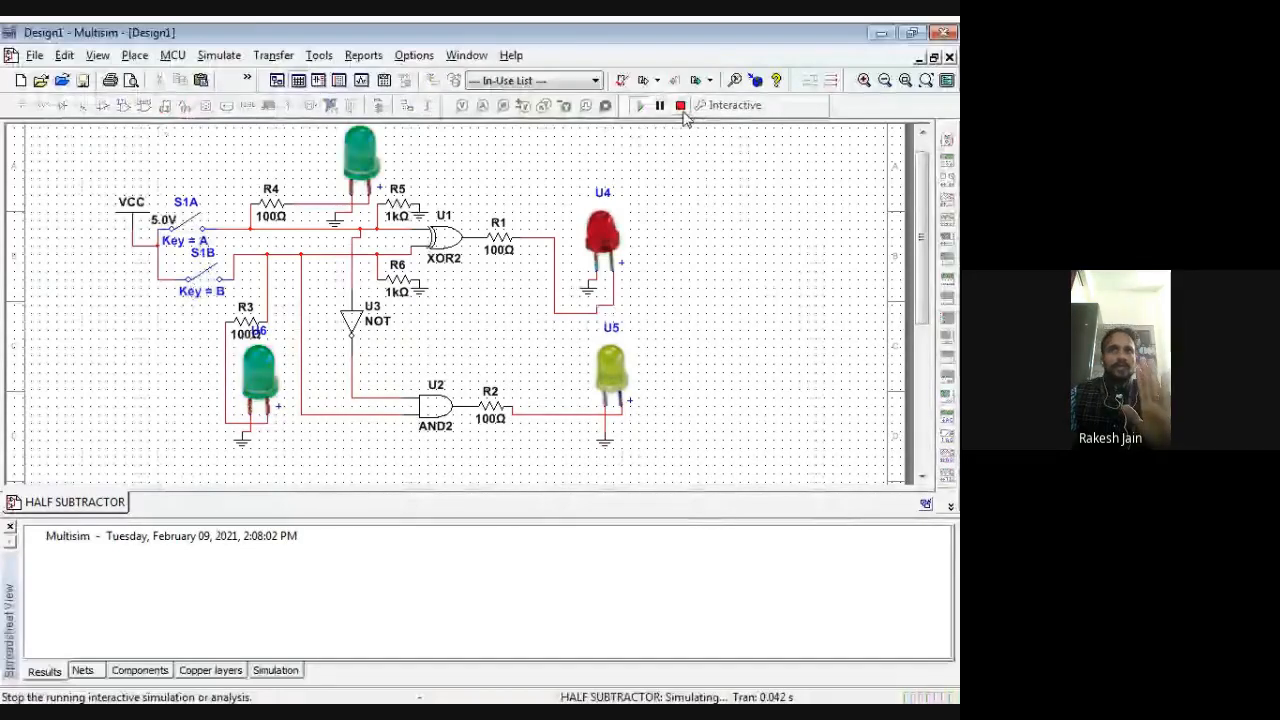
{"action": "left_click", "coordinate": [682, 108]}
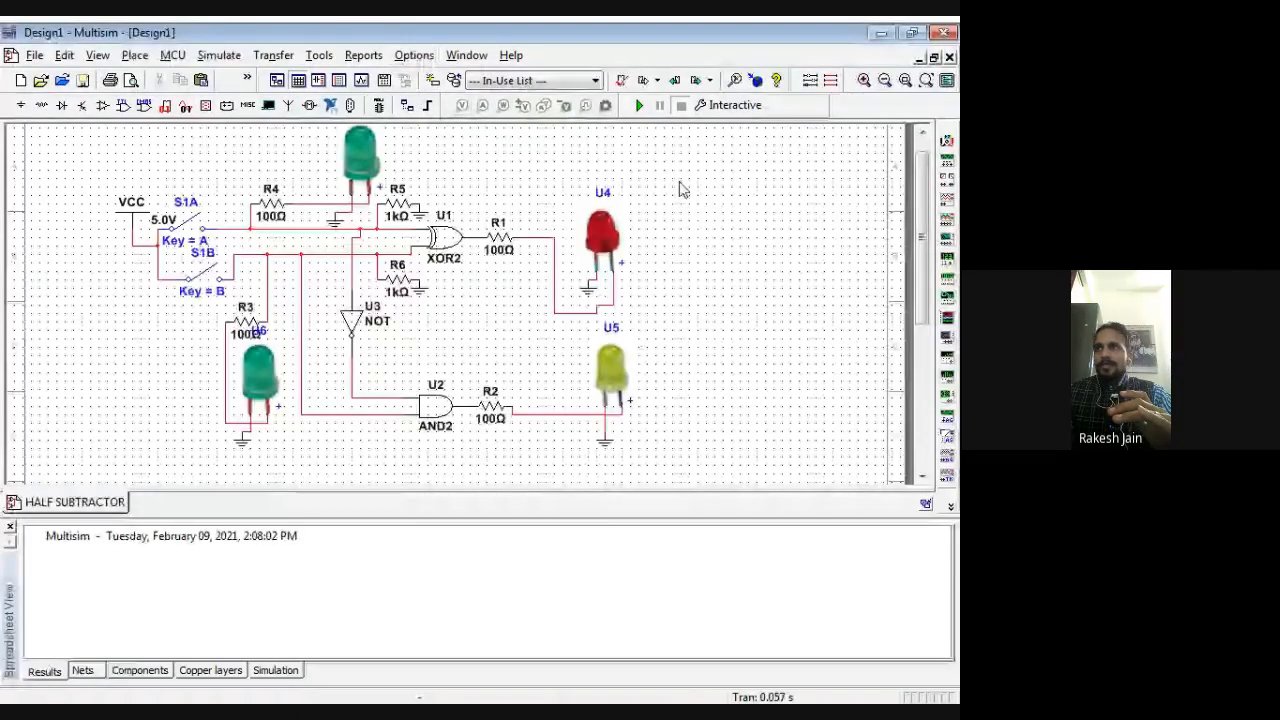
Delete the red and yellow output LEDs with their grounds and wires, together with output resistors R1 and R2
{"action": "left_click_drag", "start_coordinate": [690, 183], "coordinate": [549, 269]}
{"action": "left_click_drag", "start_coordinate": [921, 323], "coordinate": [900, 190]}
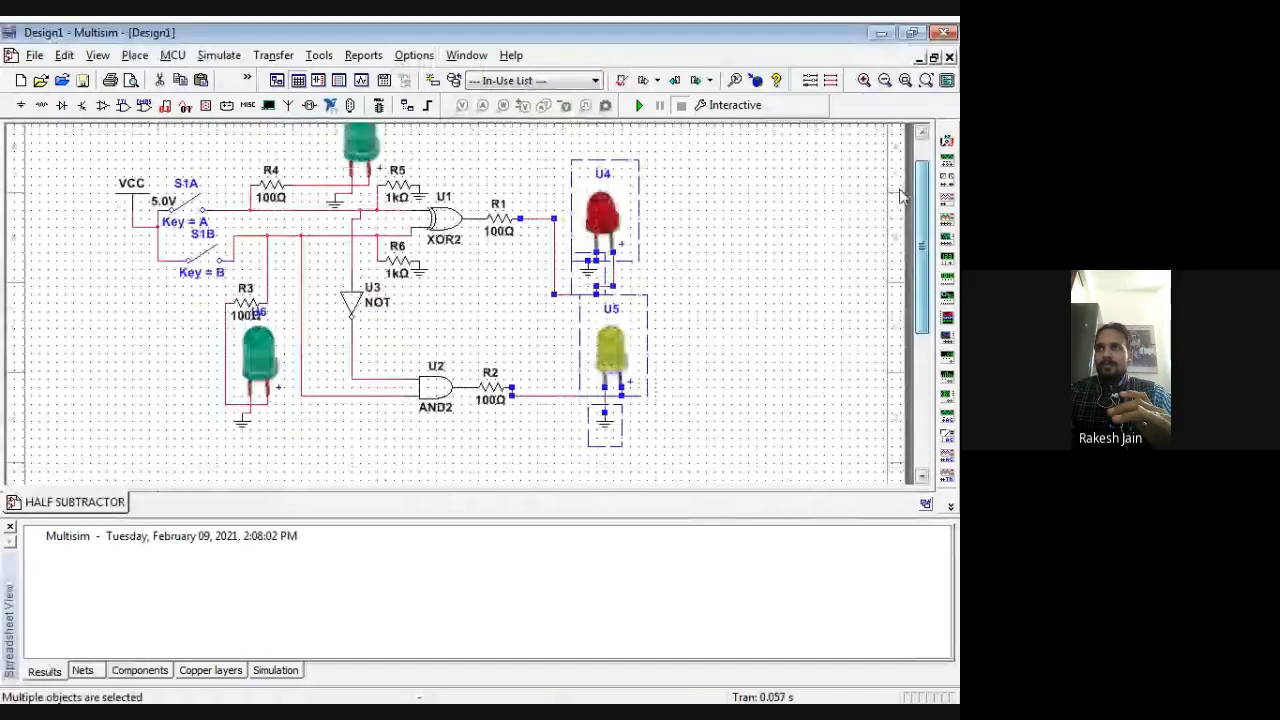
{"action": "left_click_drag", "start_coordinate": [726, 300], "coordinate": [530, 470]}
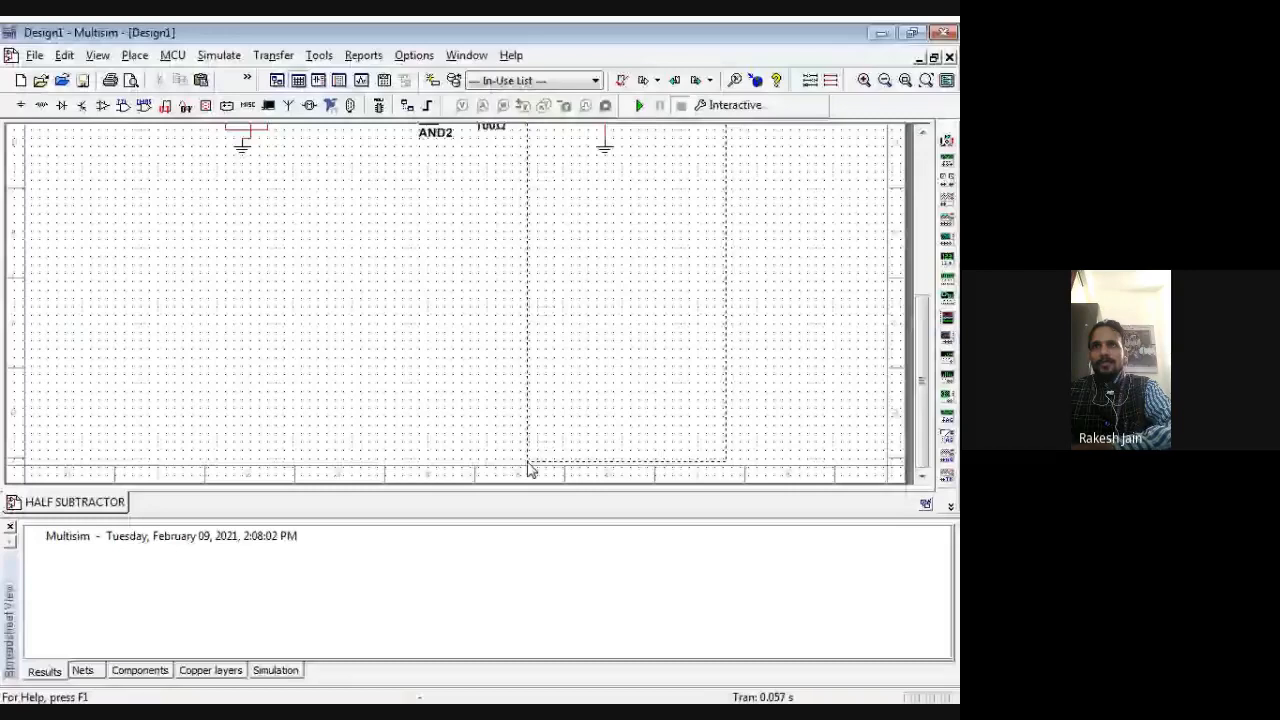
{"action": "left_click_drag", "start_coordinate": [530, 470], "coordinate": [643, 251]}
{"action": "key", "text": "Delete"}
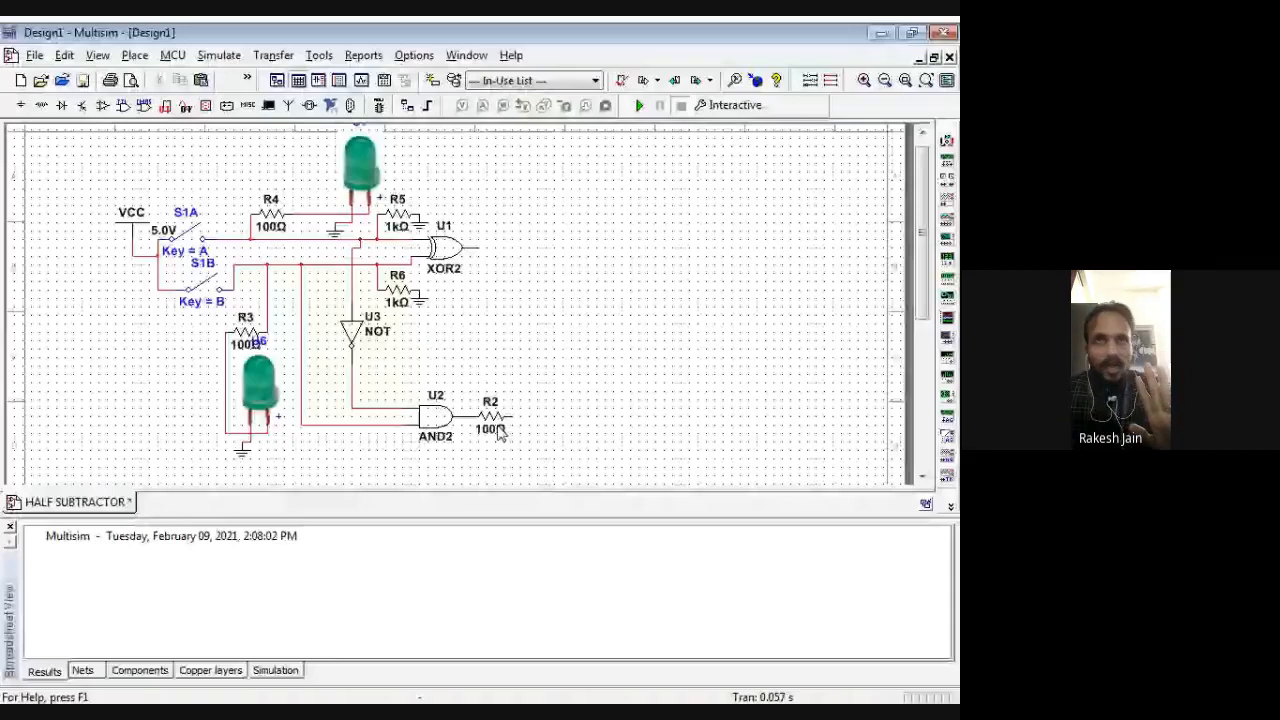
{"action": "left_click", "coordinate": [497, 425]}
{"action": "key", "text": "Delete"}
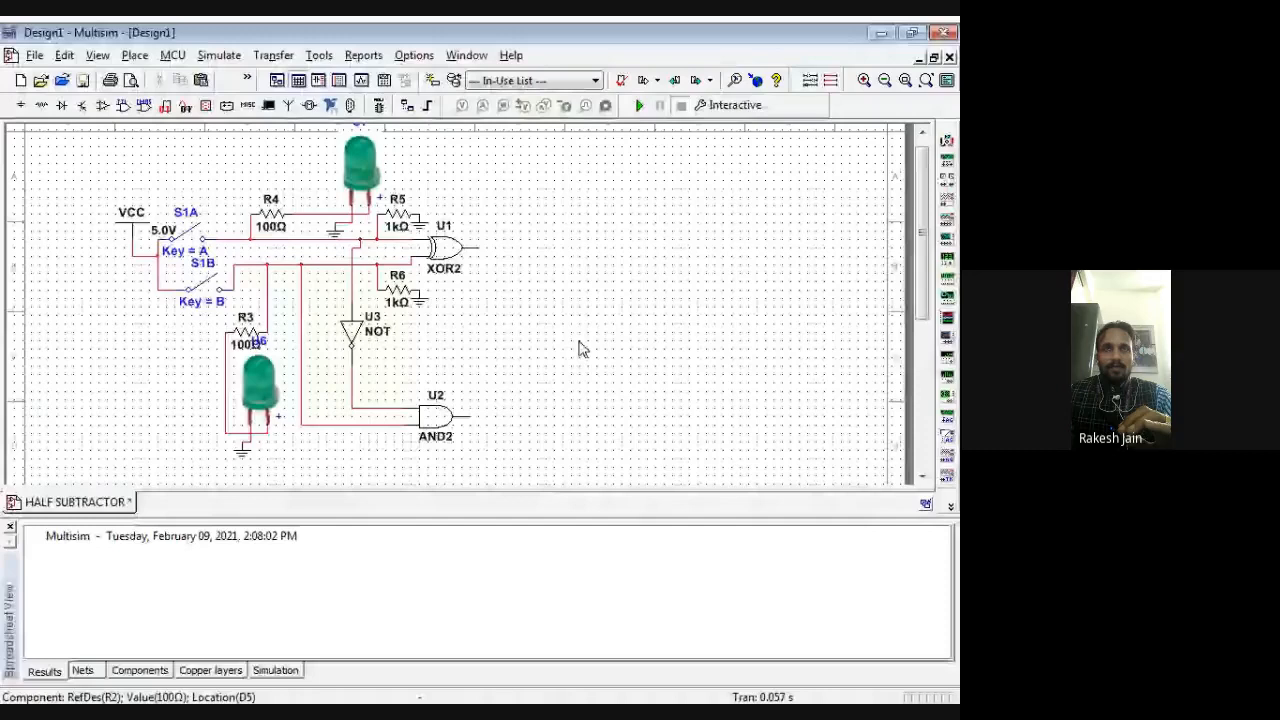
{"action": "left_click", "coordinate": [248, 106]}
{"action": "left_click", "coordinate": [236, 278]}
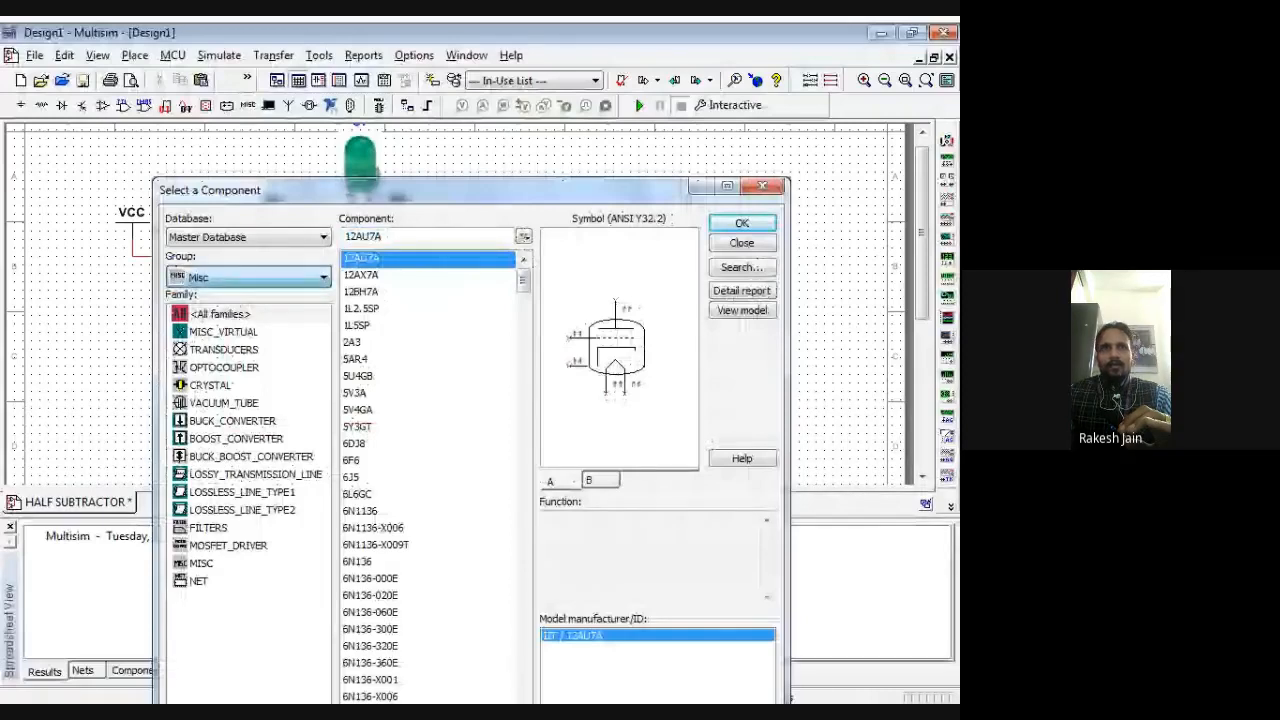
{"action": "left_click", "coordinate": [436, 443]}
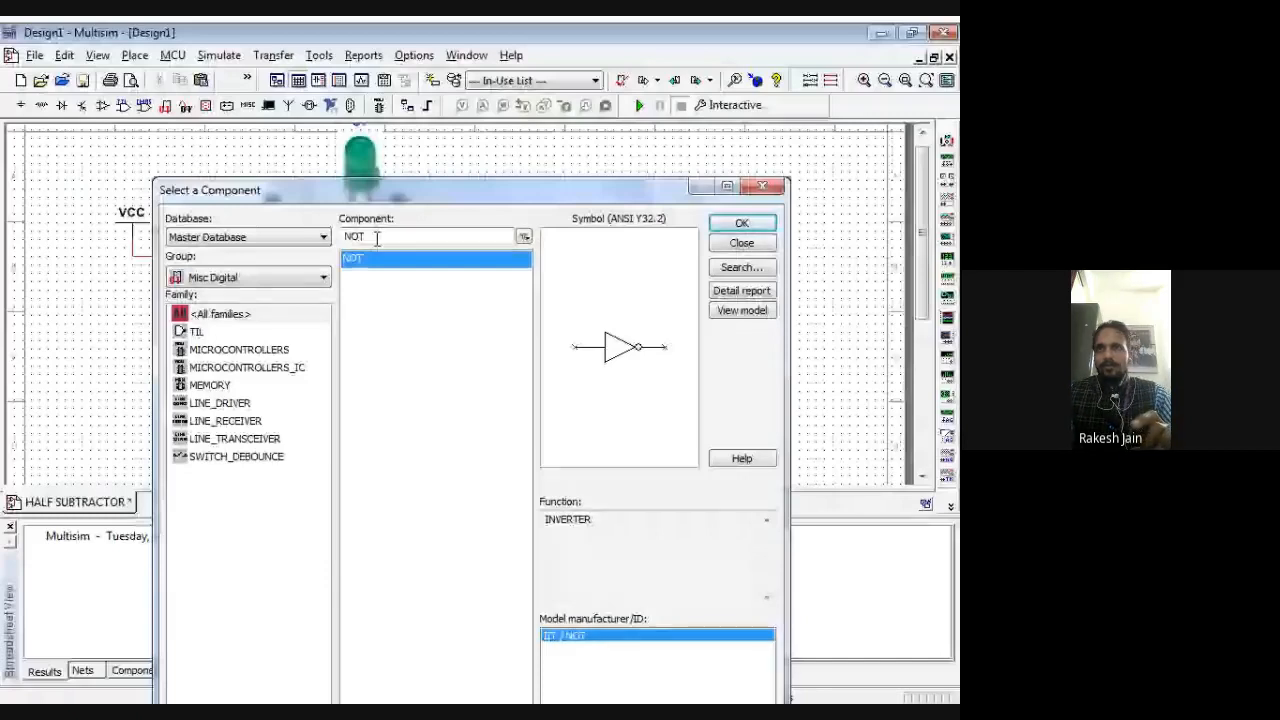
{"action": "double_click", "coordinate": [377, 237]}
{"action": "type", "text": "XOR"}
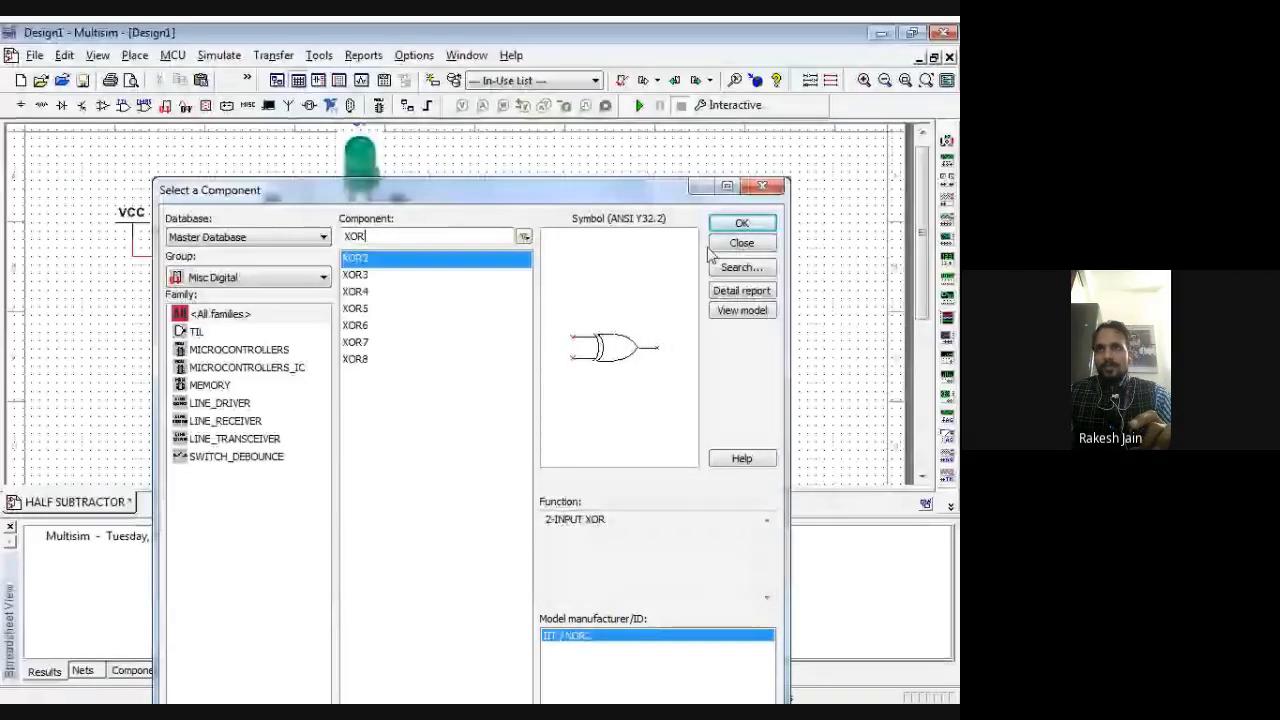
{"action": "left_click", "coordinate": [728, 243]}
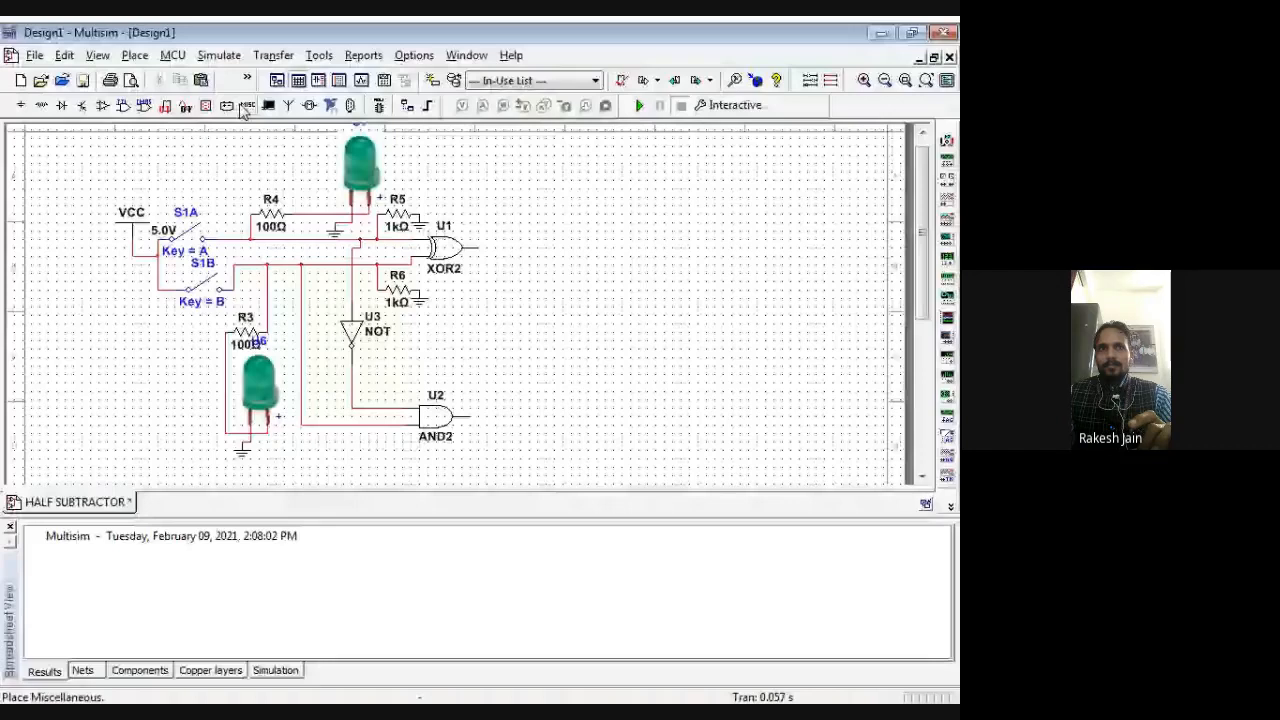
Place an XOR2 gate from the Misc Digital group to the right of XOR gate U1
{"action": "left_click", "coordinate": [244, 108]}
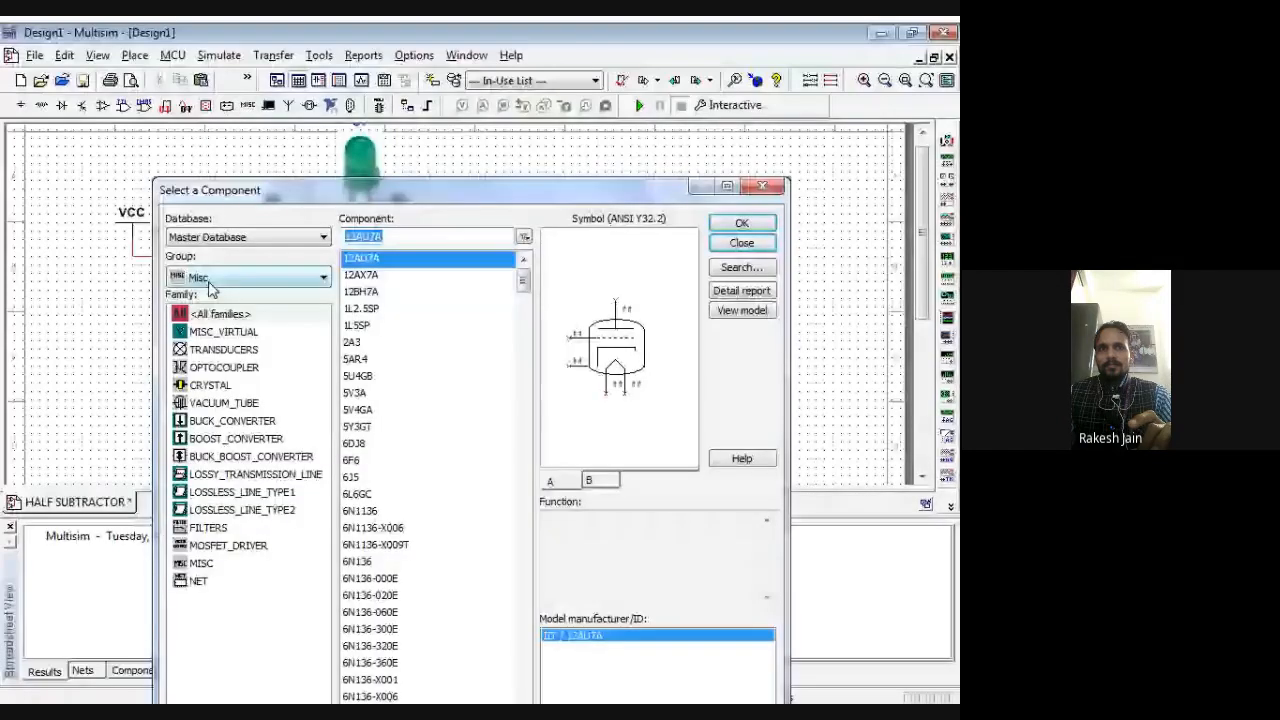
{"action": "left_click", "coordinate": [209, 283]}
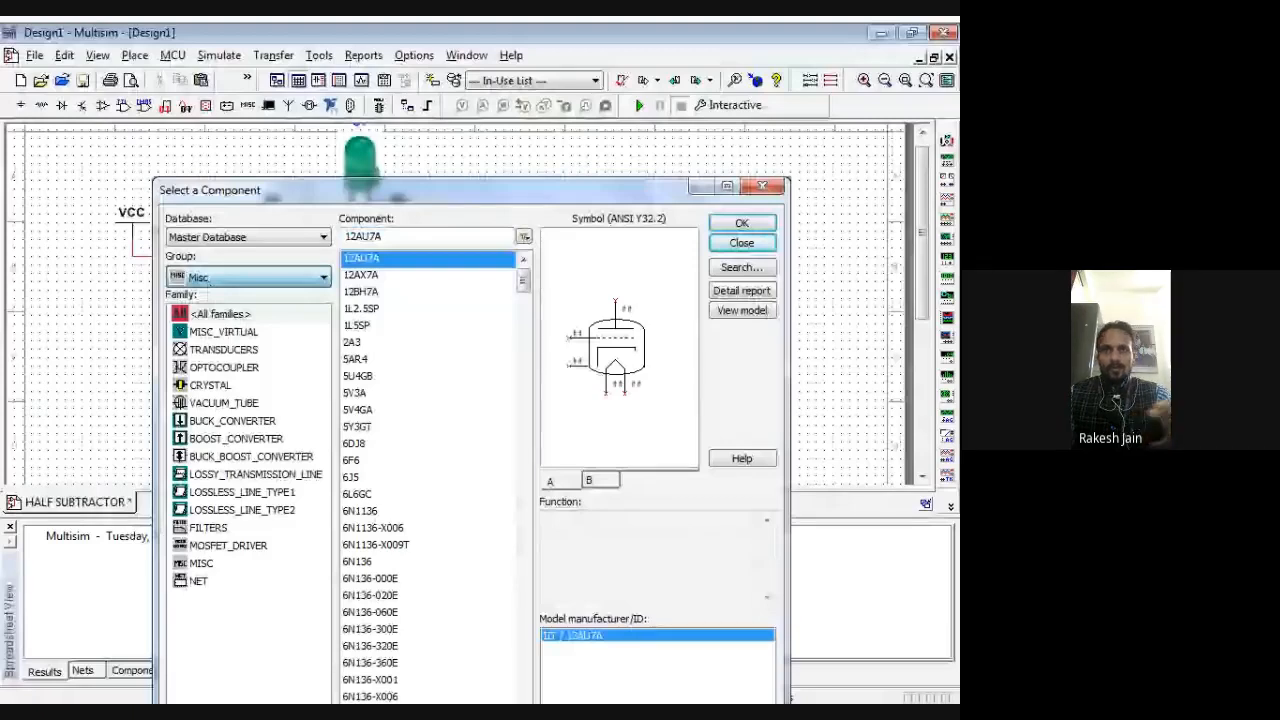
{"action": "left_click", "coordinate": [714, 243]}
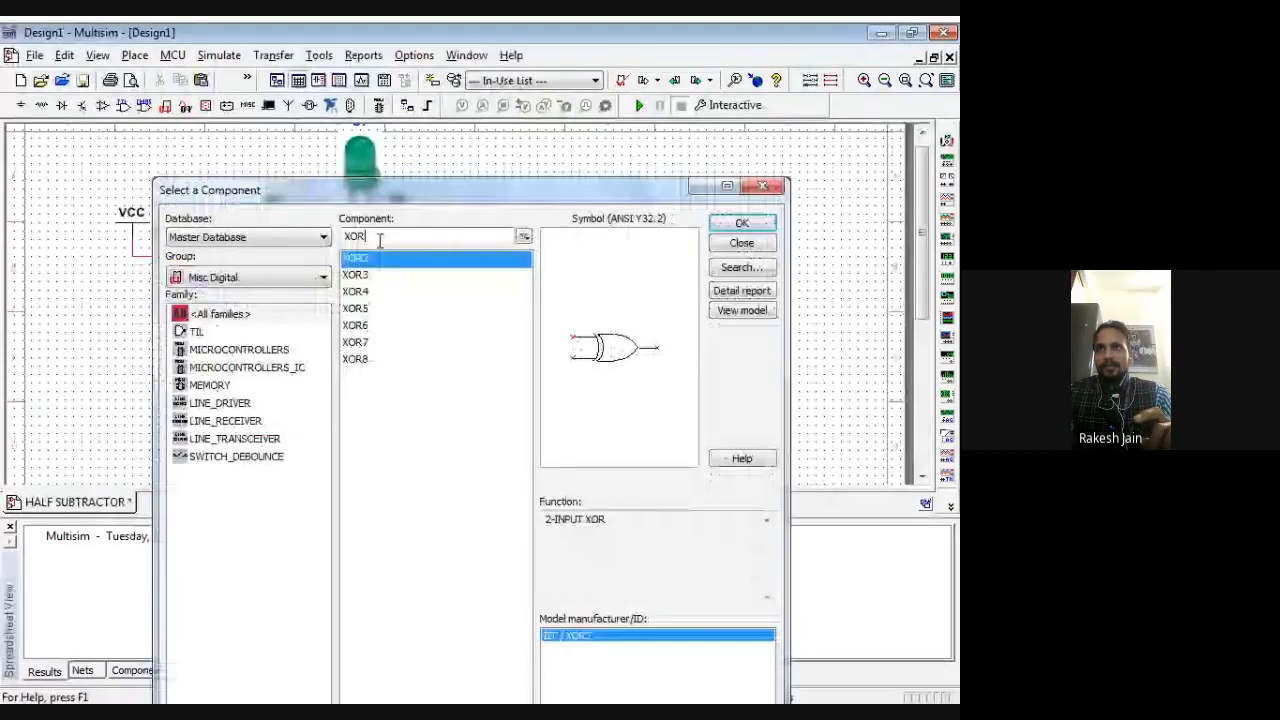
Place an AND2 gate from the Misc Digital group below the new XOR gate U4
{"action": "key", "text": "BackSpace"}
{"action": "key", "text": "BackSpace"}
{"action": "key", "text": "BackSpace"}
{"action": "type", "text": "AND"}
{"action": "left_click", "coordinate": [466, 282]}
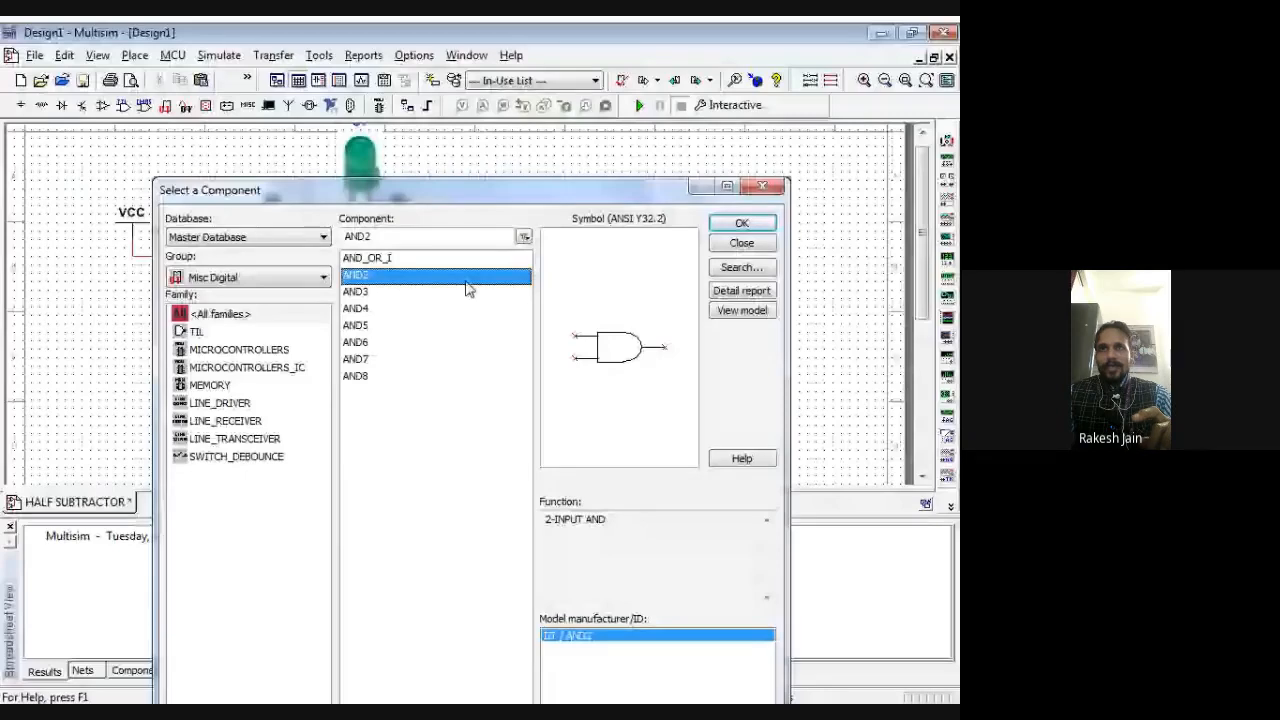
{"action": "double_click", "coordinate": [466, 286]}
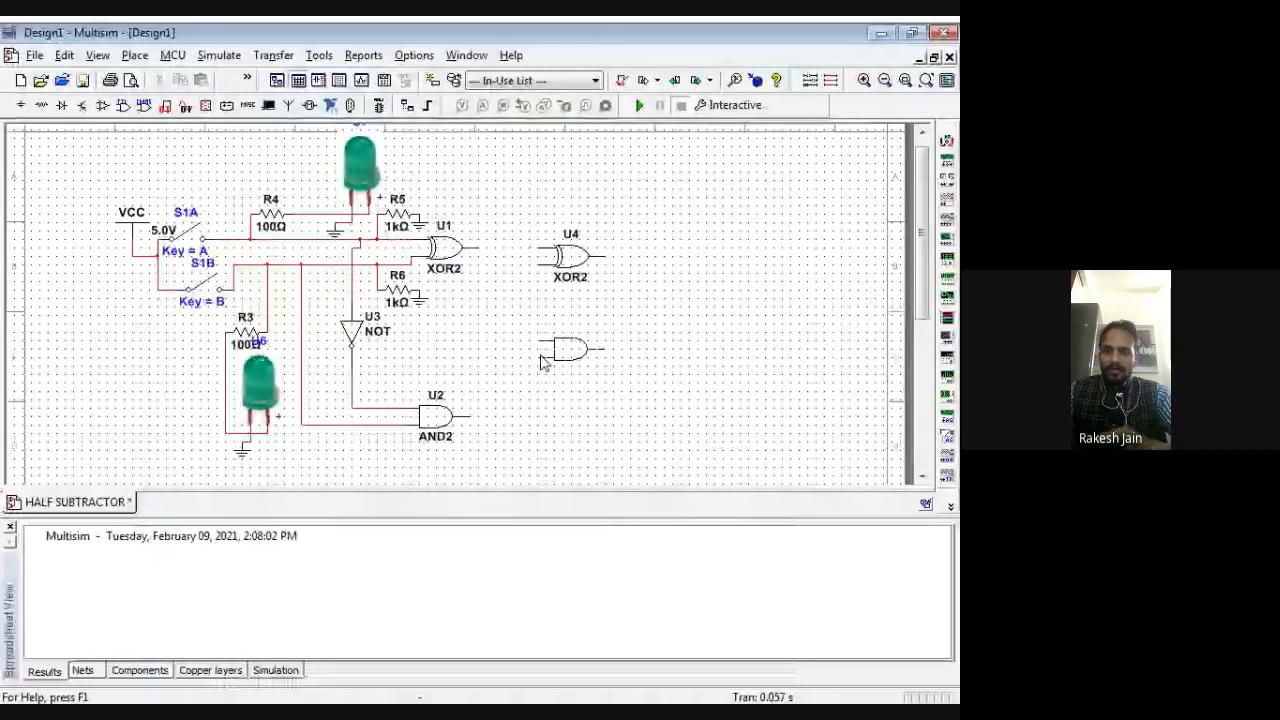
{"action": "left_click", "coordinate": [541, 362]}
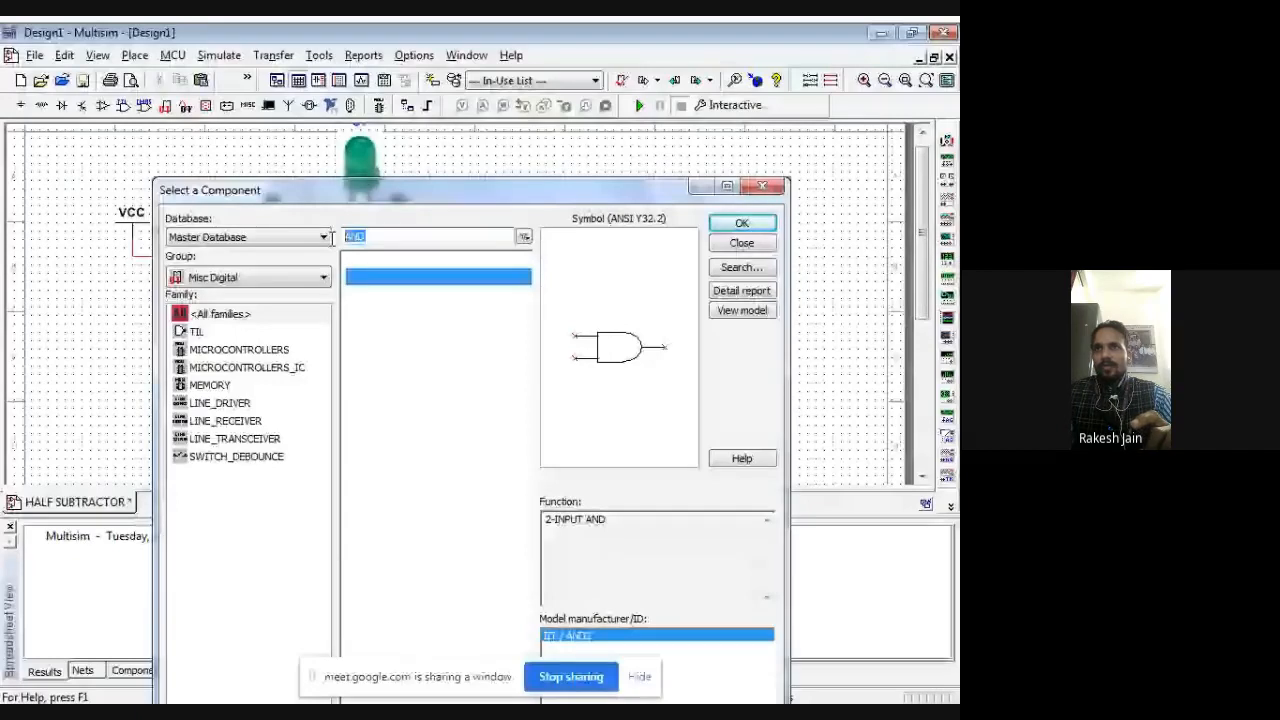
Place a NOT gate beside the new XOR and AND gates and rotate it 90° clockwise so its output points down
{"action": "key", "text": "Return"}
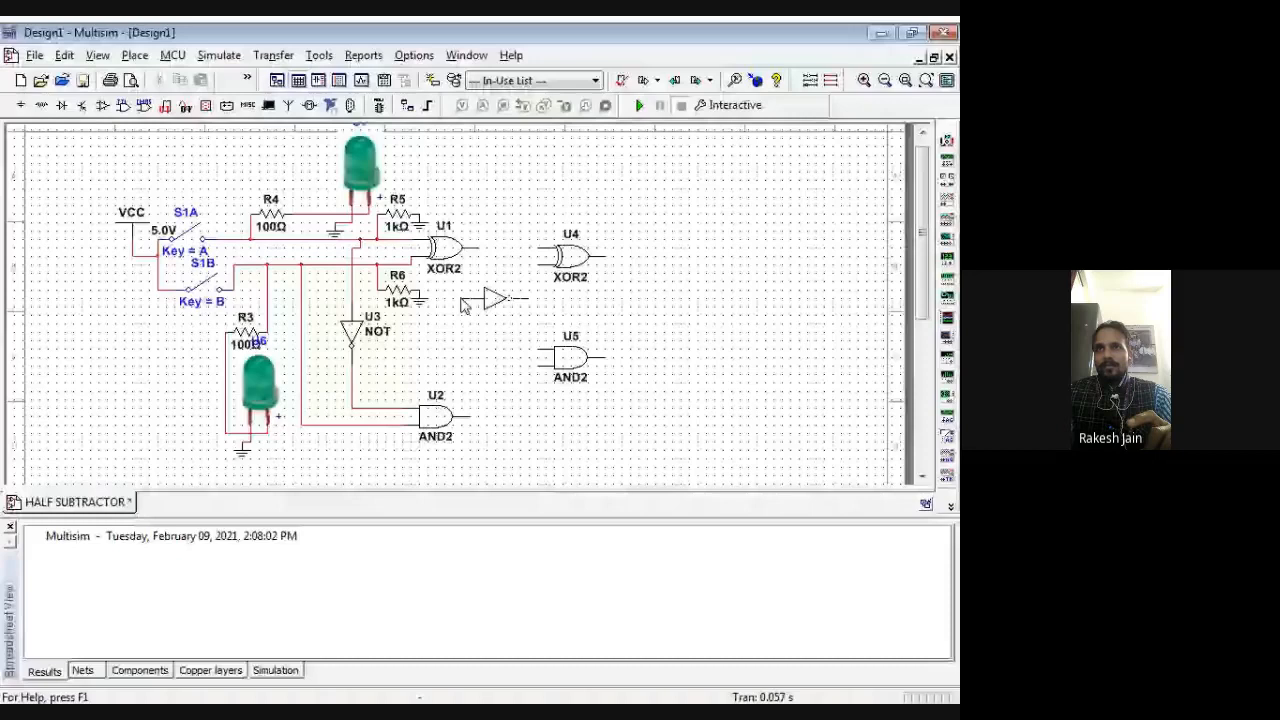
{"action": "left_click", "coordinate": [480, 300]}
{"action": "right_click", "coordinate": [490, 295]}
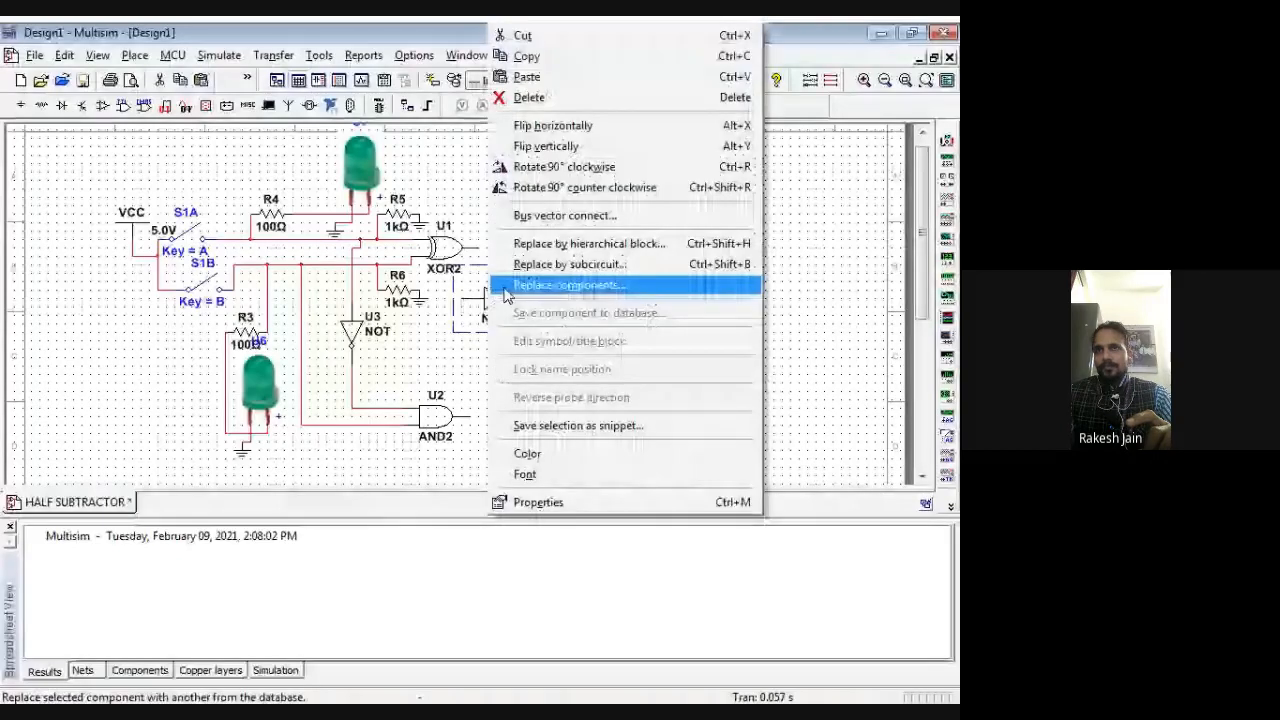
{"action": "key", "text": "Escape"}
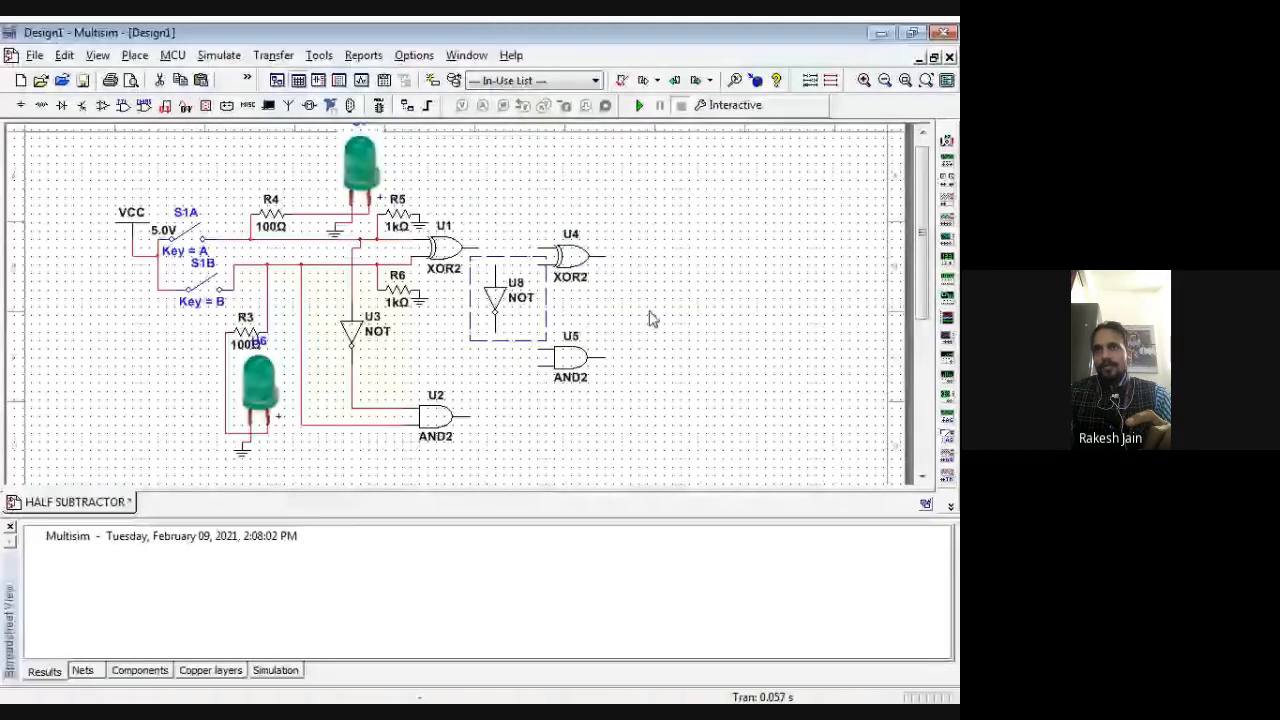
Shift XOR gate U4, NOT gate U8 and AND gate U5 farther right, with U5 also slightly lower
{"action": "left_click", "coordinate": [600, 288]}
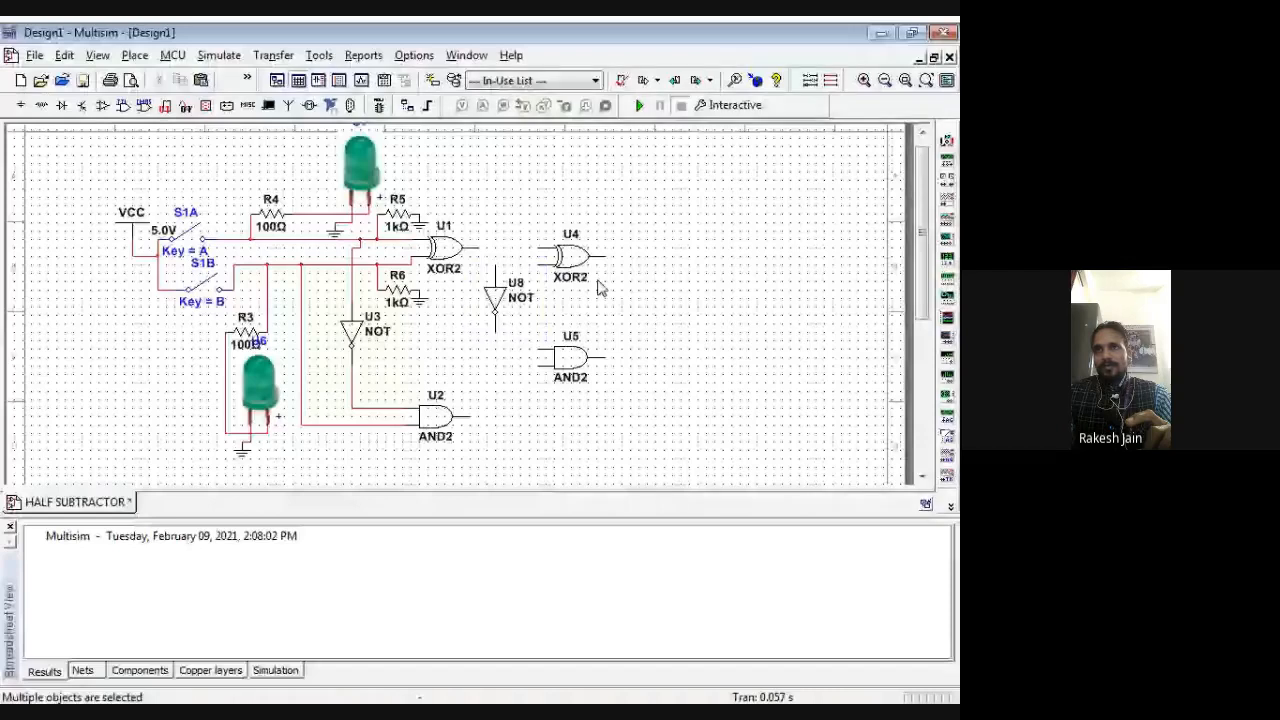
{"action": "key", "text": "Right"}
{"action": "key", "text": "Right"}
{"action": "key", "text": "Right"}
{"action": "key", "text": "Right"}
{"action": "key", "text": "Right"}
{"action": "key", "text": "Right"}
{"action": "key", "text": "Right"}
{"action": "left_click_drag", "start_coordinate": [533, 337], "coordinate": [603, 388]}
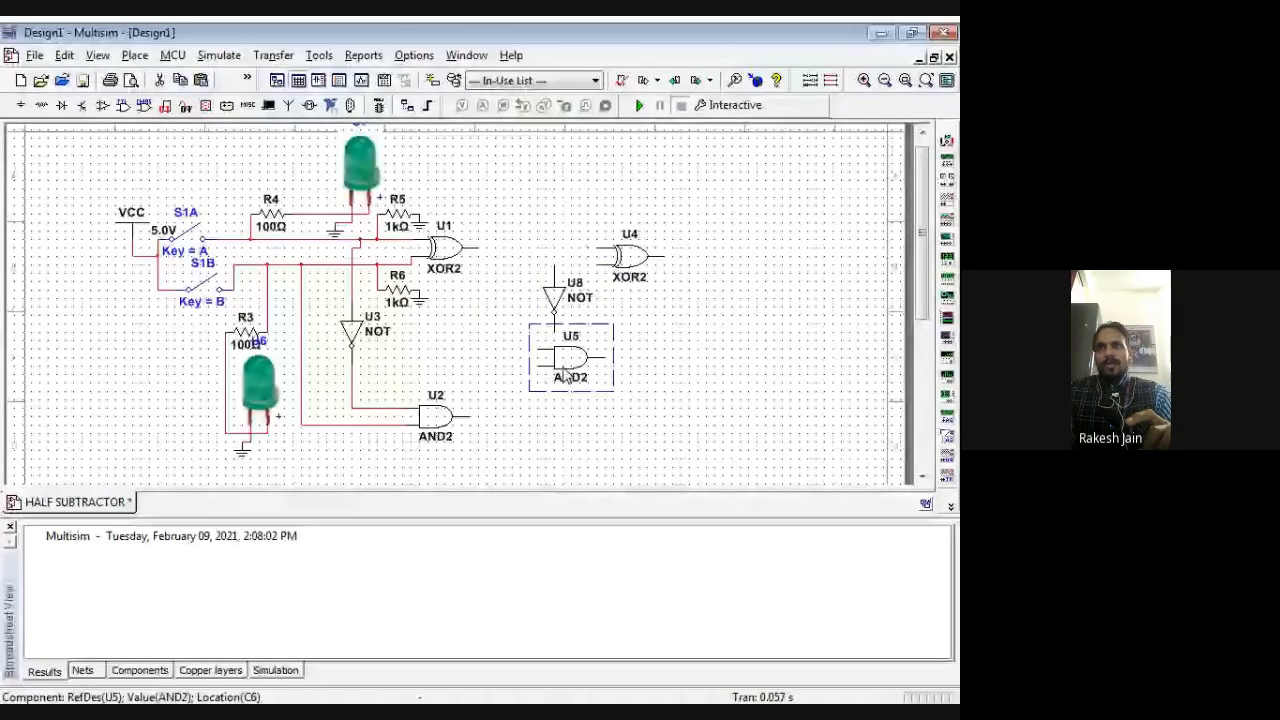
{"action": "left_click_drag", "start_coordinate": [563, 368], "coordinate": [622, 385]}
{"action": "left_click", "coordinate": [588, 255]}
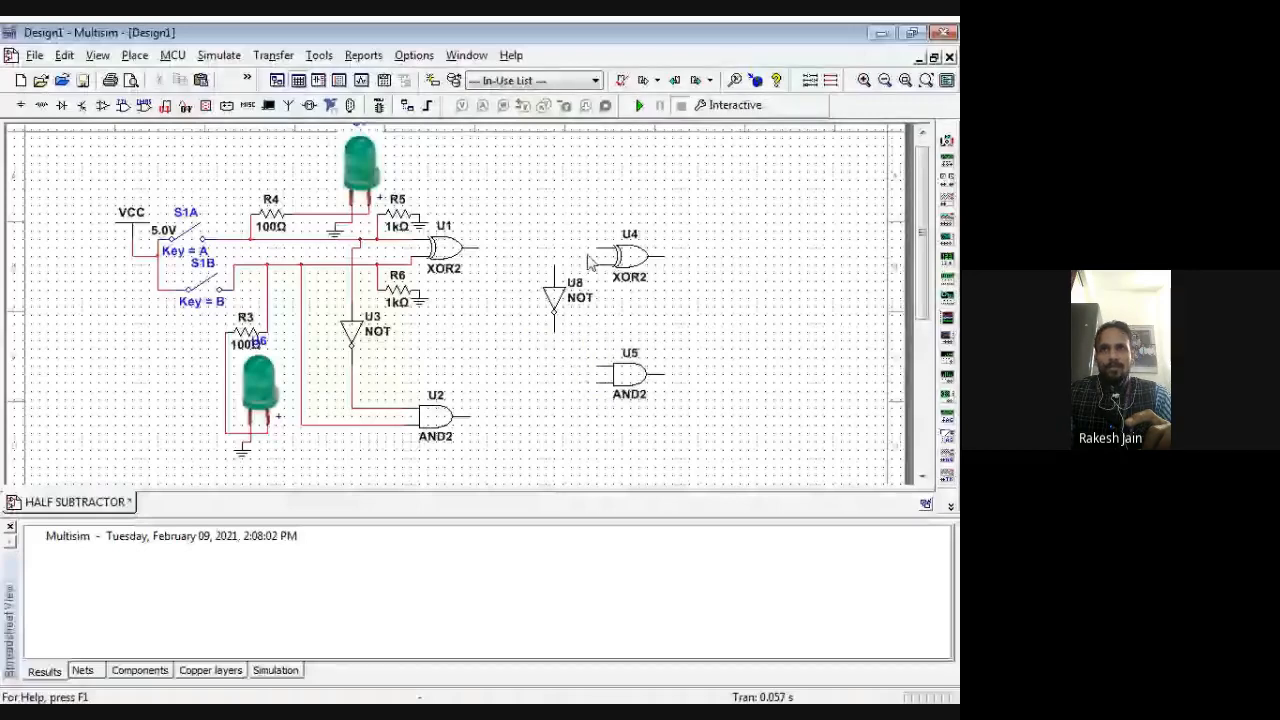
Wire U1's output to U4's upper input, branch it to NOT gate U8, and connect U8's output to U5's upper input
{"action": "left_click", "coordinate": [598, 248]}
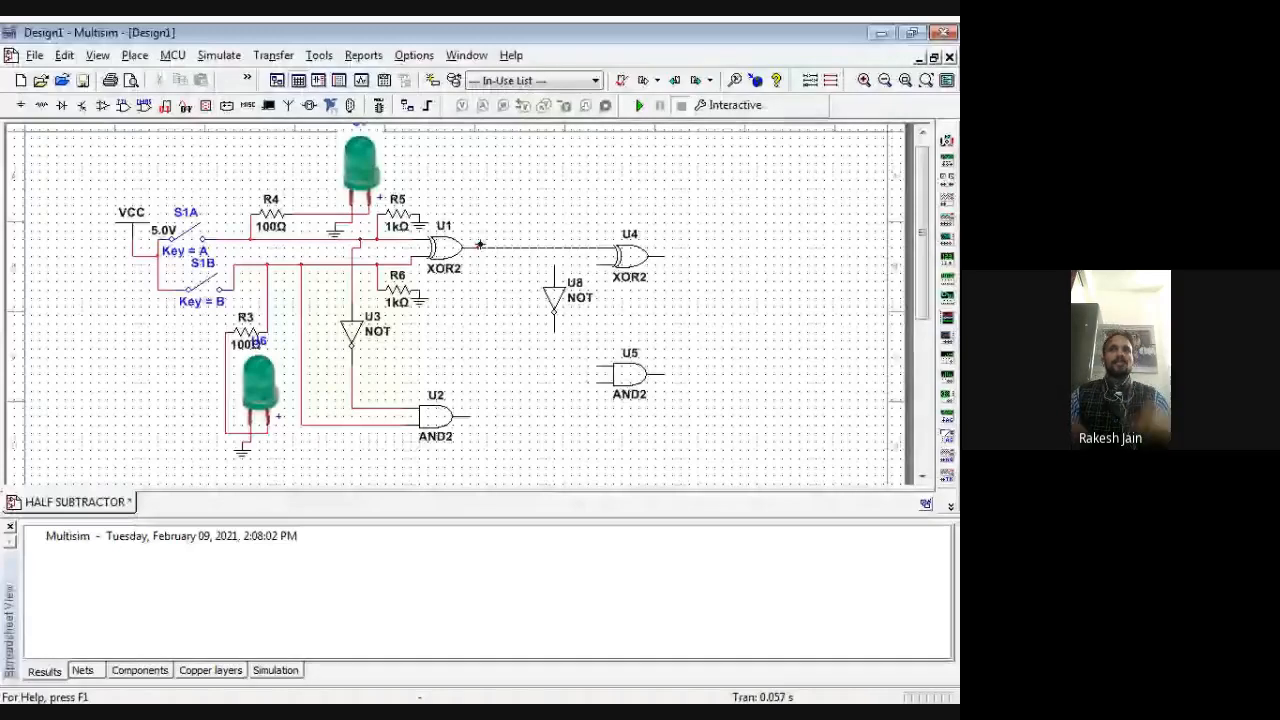
{"action": "left_click", "coordinate": [480, 244]}
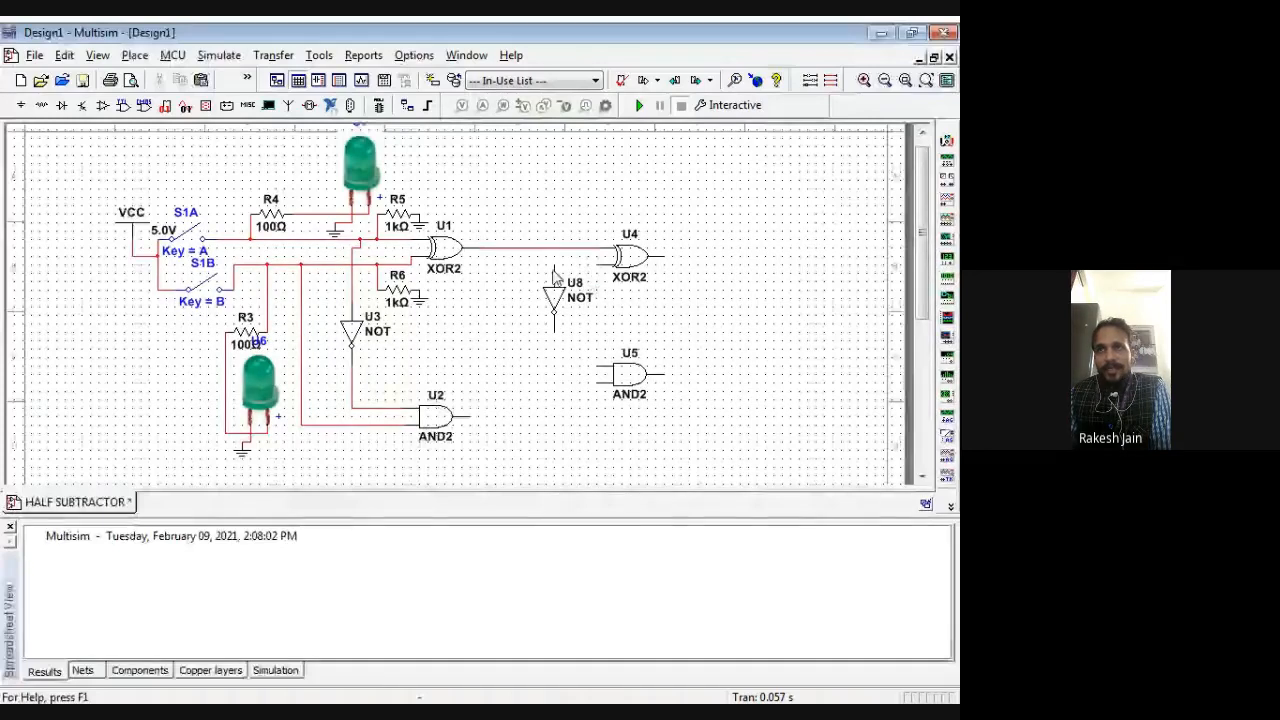
{"action": "left_click", "coordinate": [554, 269]}
{"action": "left_click", "coordinate": [565, 250]}
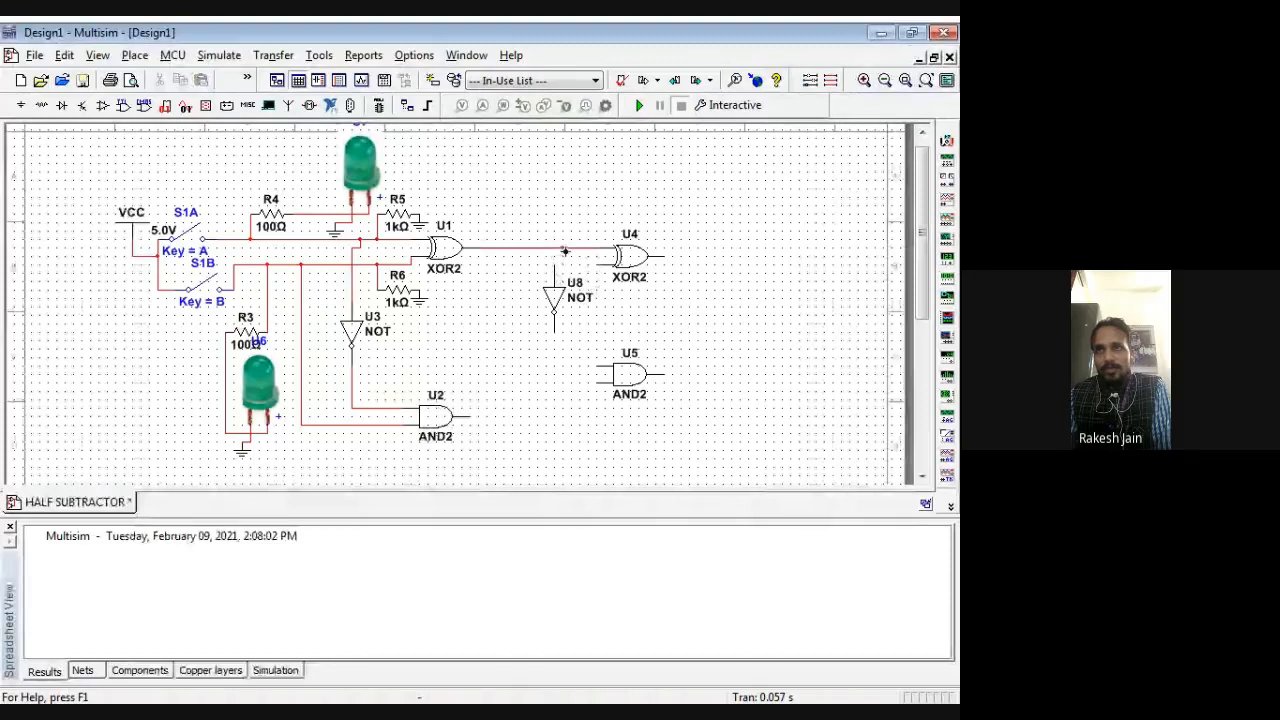
{"action": "left_click", "coordinate": [551, 330]}
{"action": "left_click", "coordinate": [600, 366]}
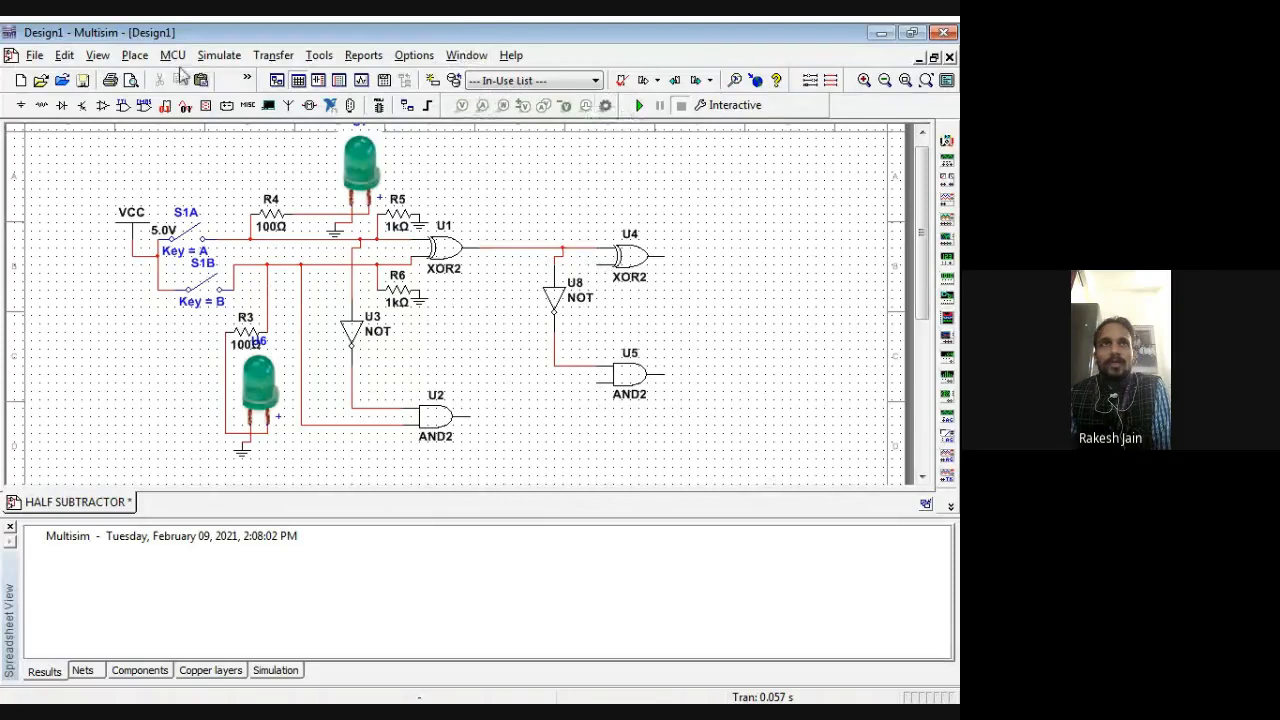
Place section A of a DIPSW2 switch from the Basic group's SWITCH family below switch S1B
{"action": "left_click", "coordinate": [135, 55]}
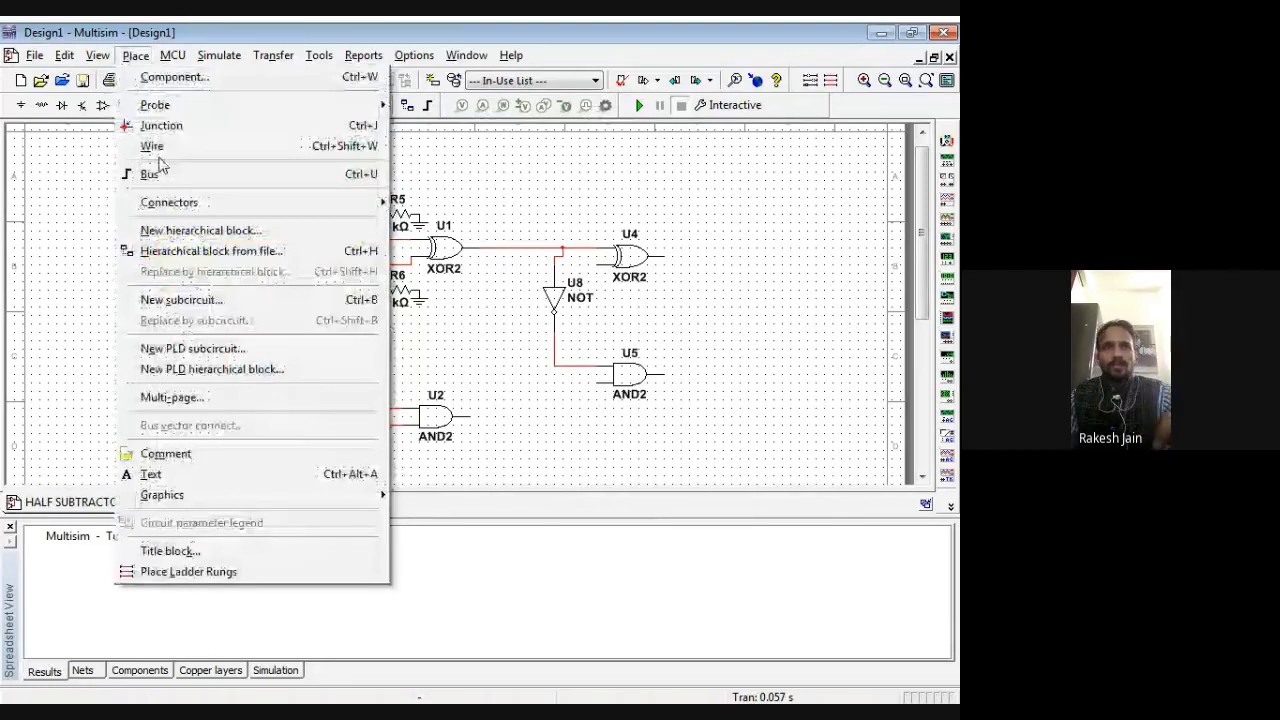
{"action": "left_click", "coordinate": [172, 56]}
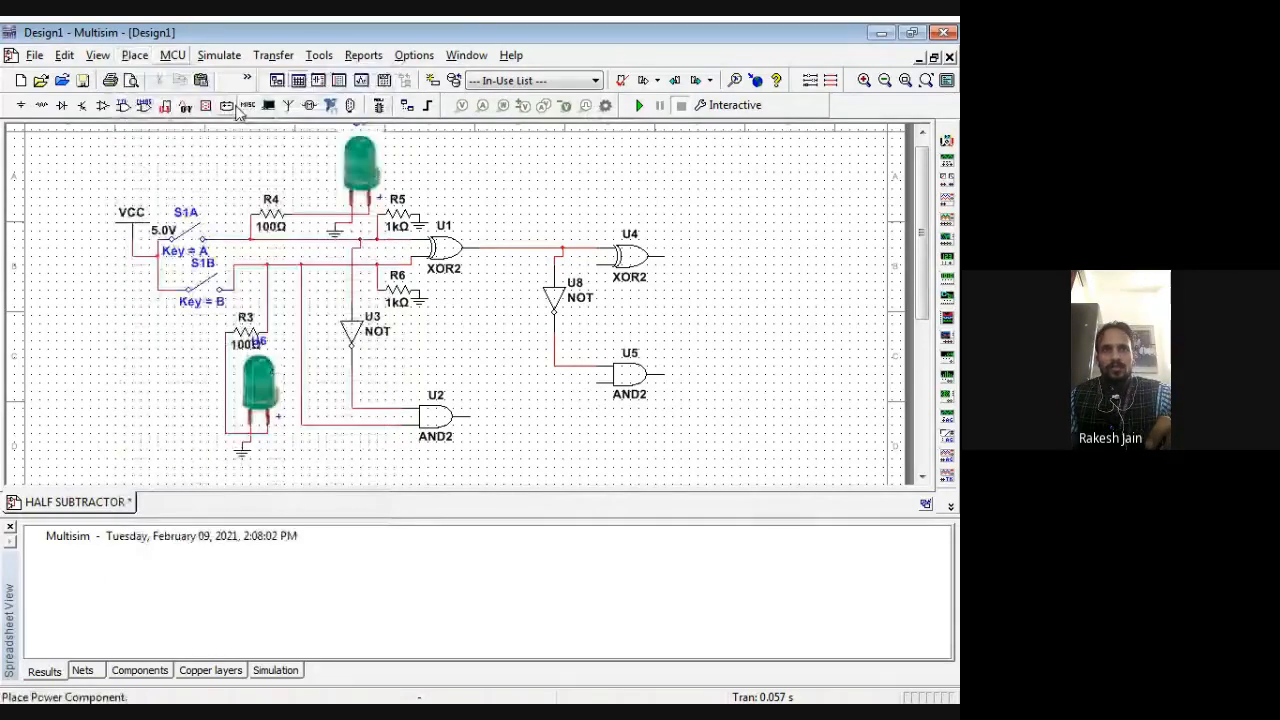
{"action": "left_click", "coordinate": [245, 106]}
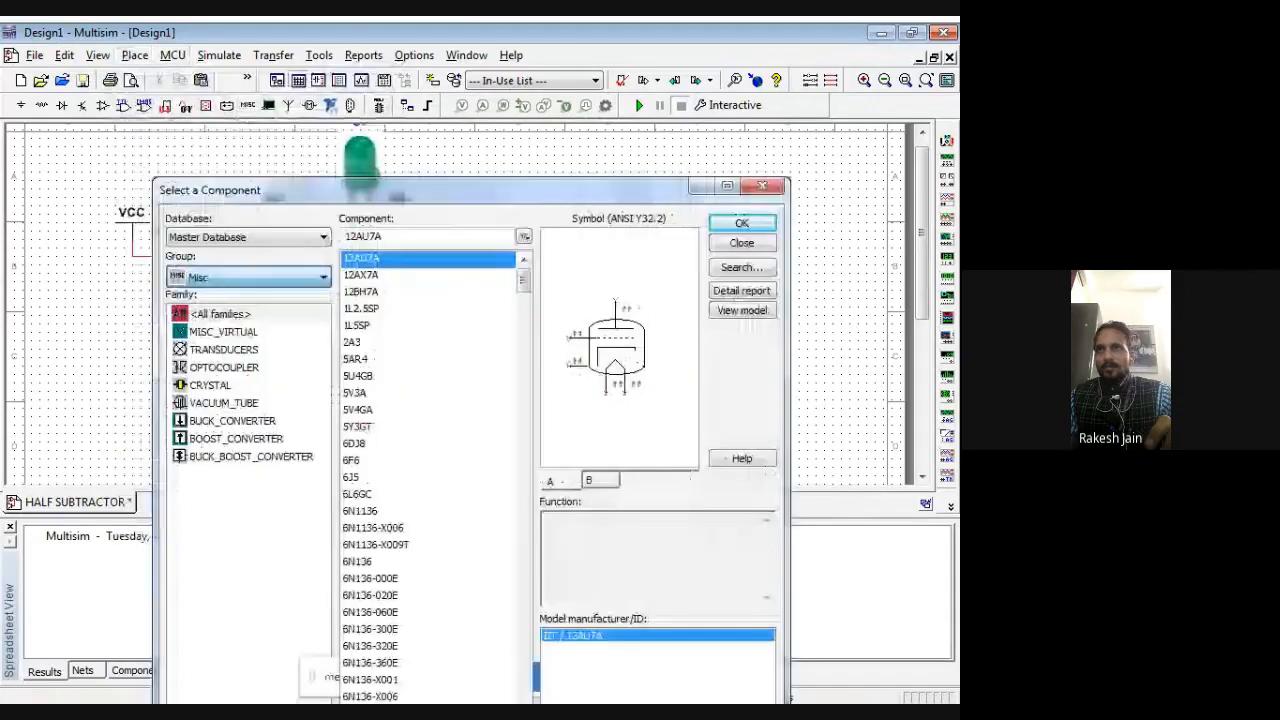
{"action": "left_click", "coordinate": [388, 338]}
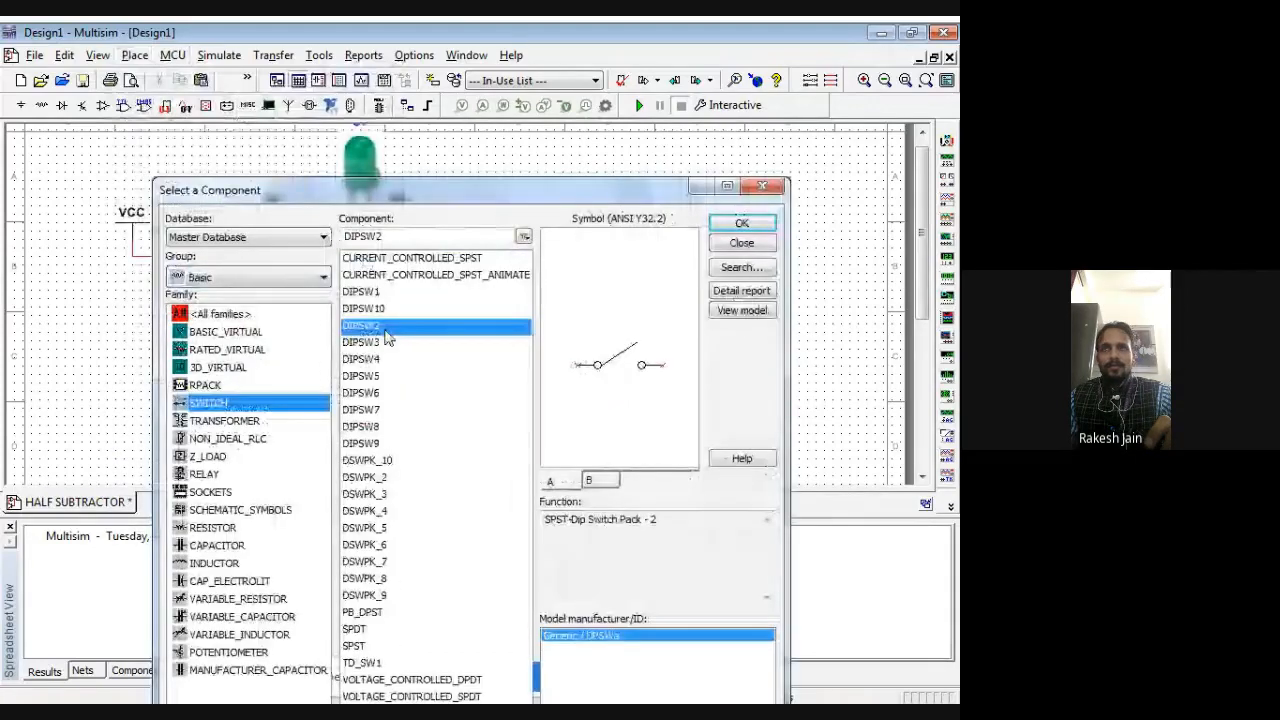
{"action": "double_click", "coordinate": [388, 328]}
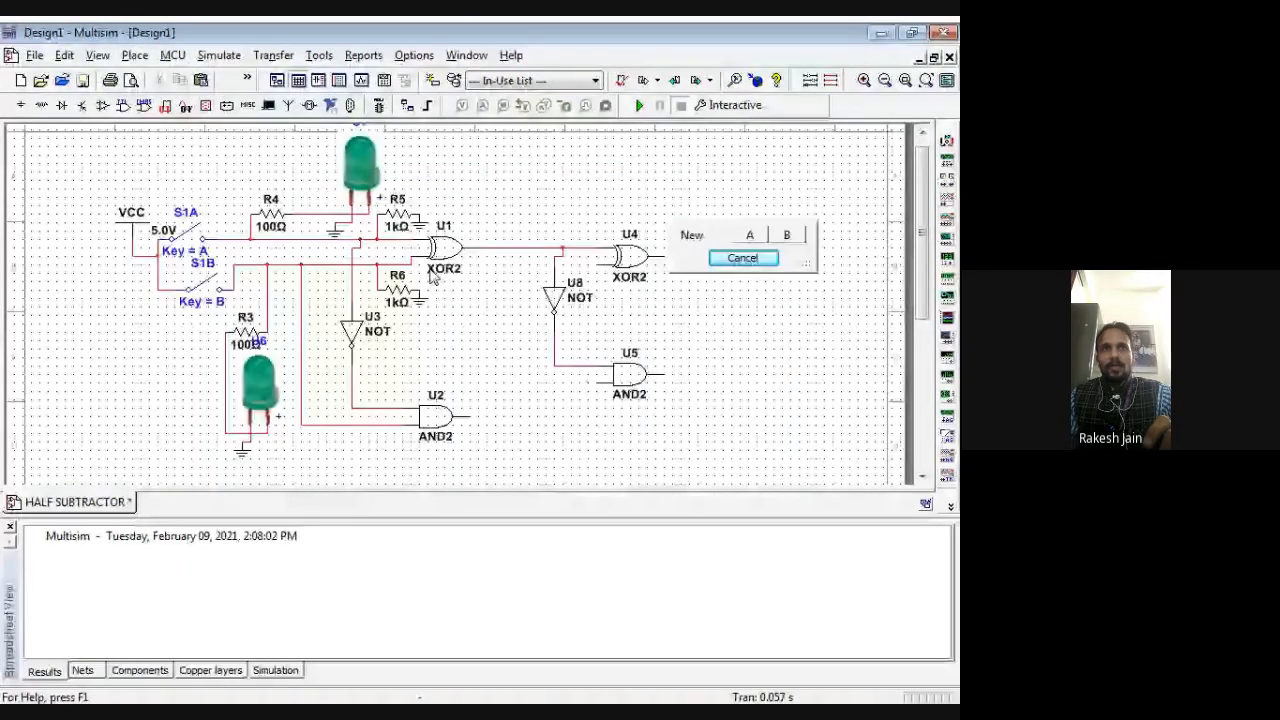
{"action": "left_click", "coordinate": [750, 235]}
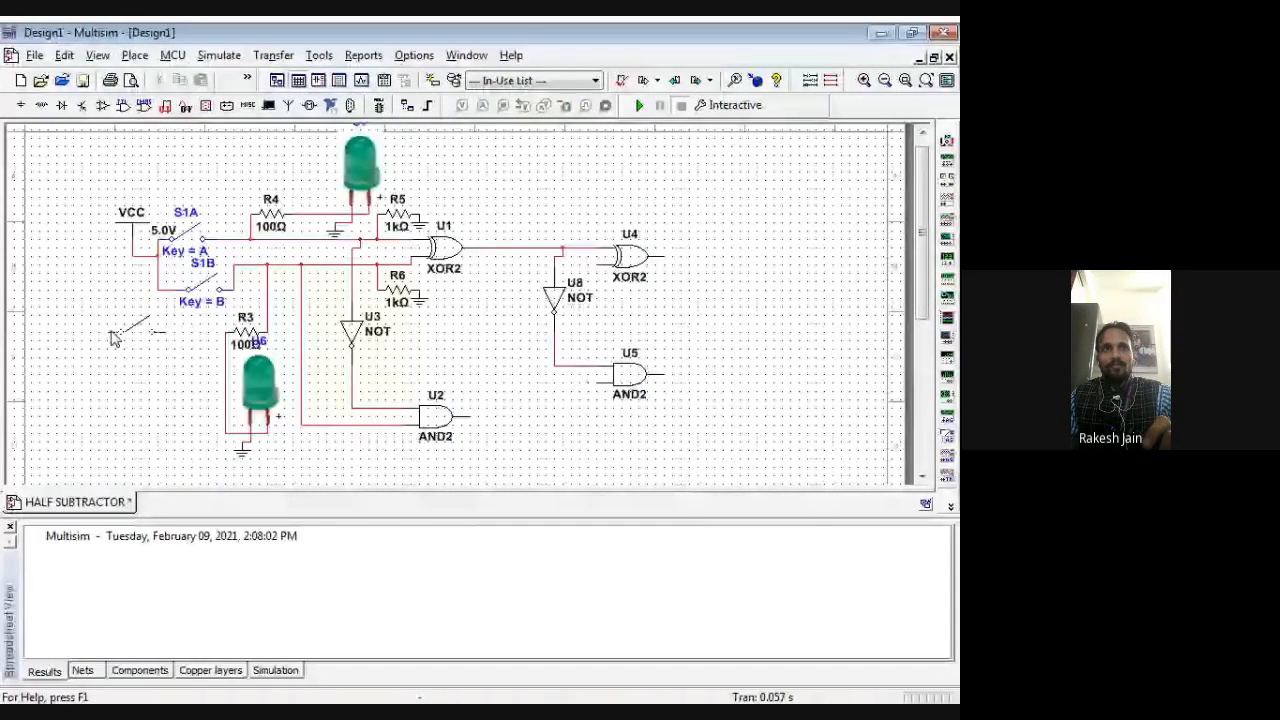
{"action": "left_click", "coordinate": [112, 337]}
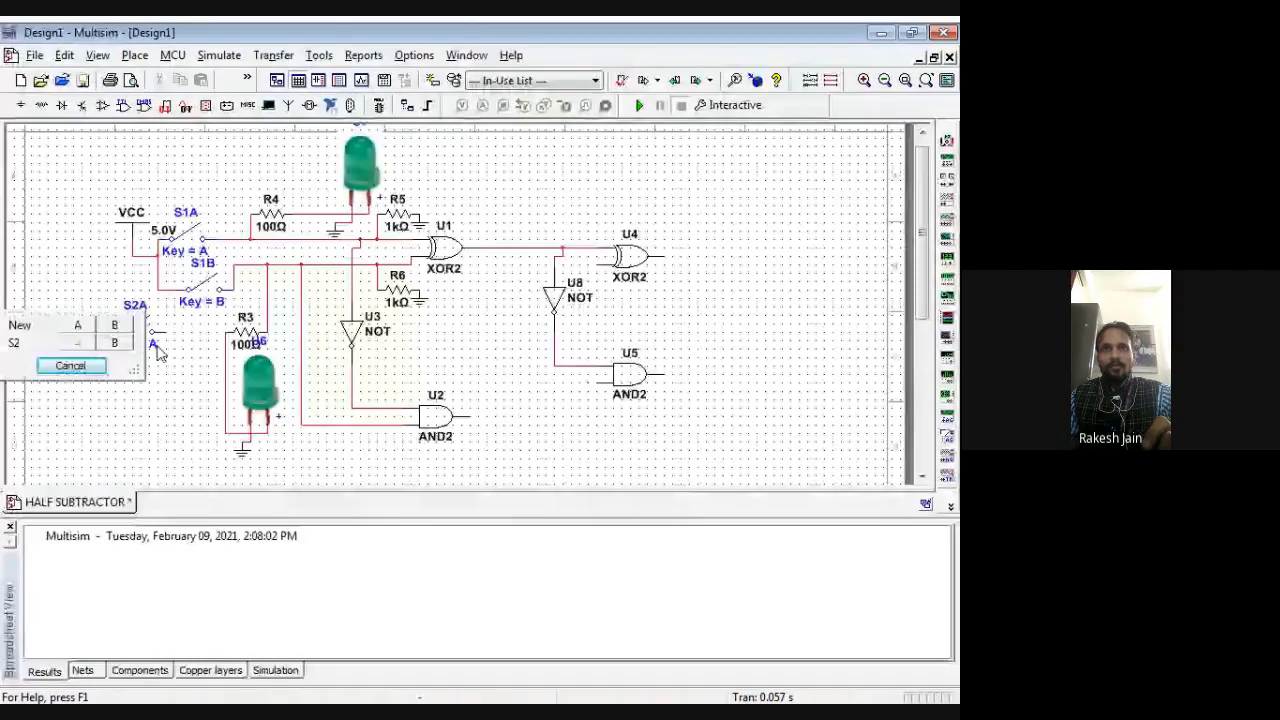
{"action": "key", "text": "Escape"}
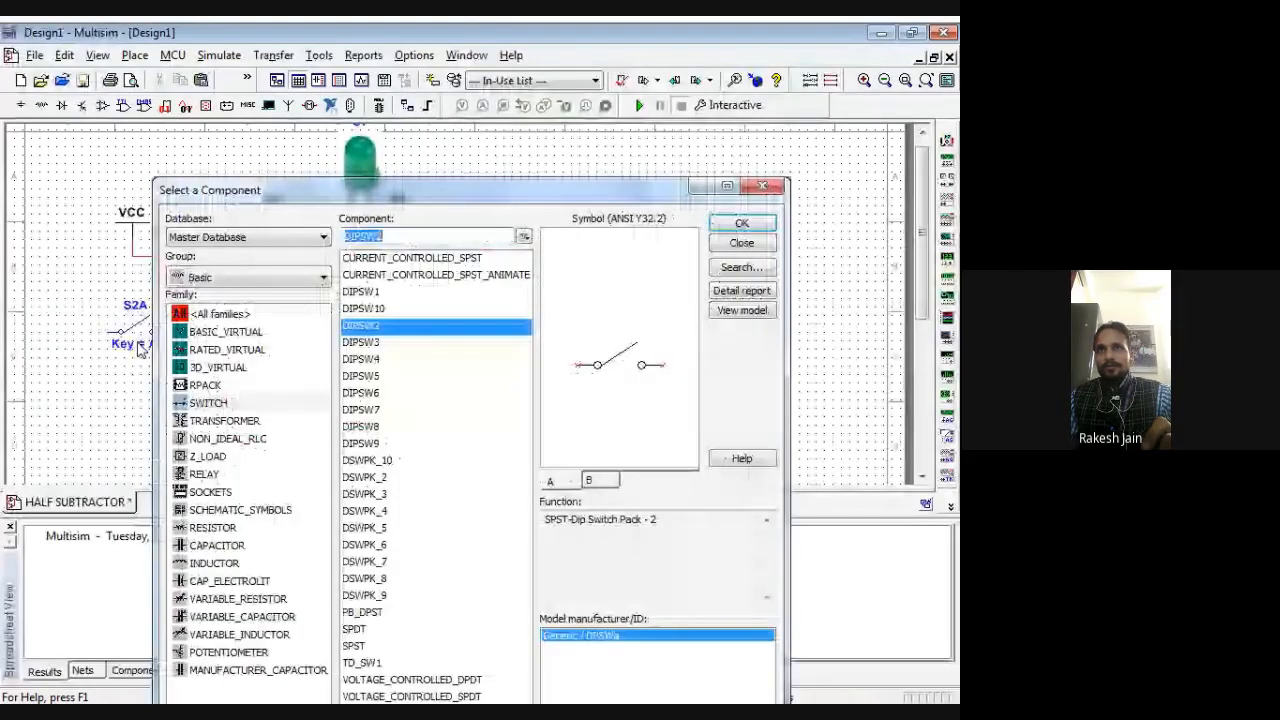
{"action": "key", "text": "Escape"}
Rename the new switch's reference designator to BIN
{"action": "double_click", "coordinate": [140, 348]}
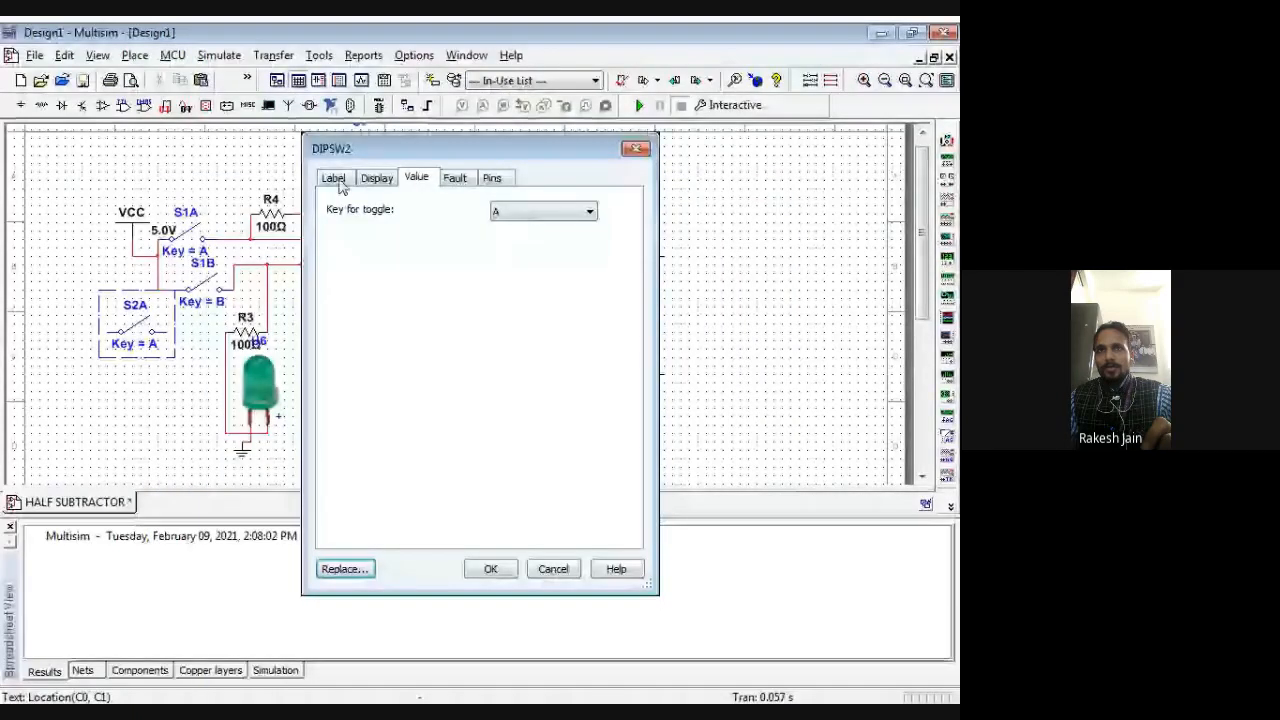
{"action": "left_click", "coordinate": [334, 178]}
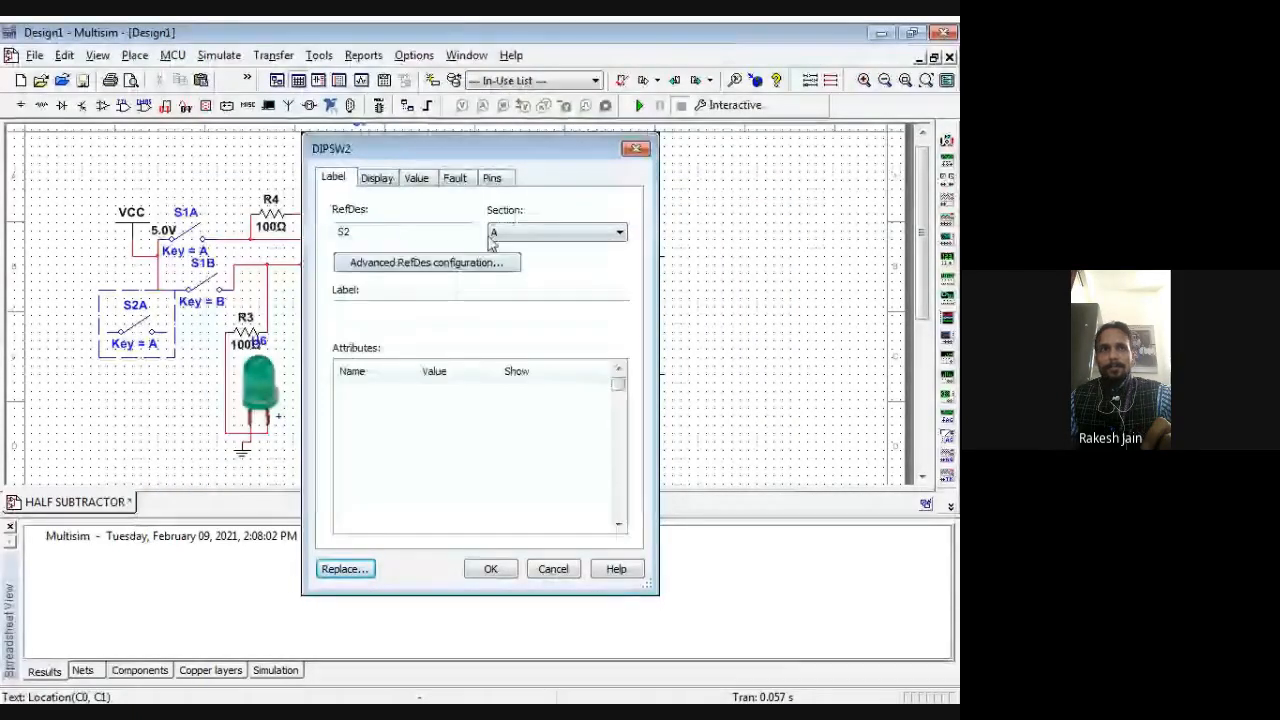
{"action": "left_click", "coordinate": [413, 235]}
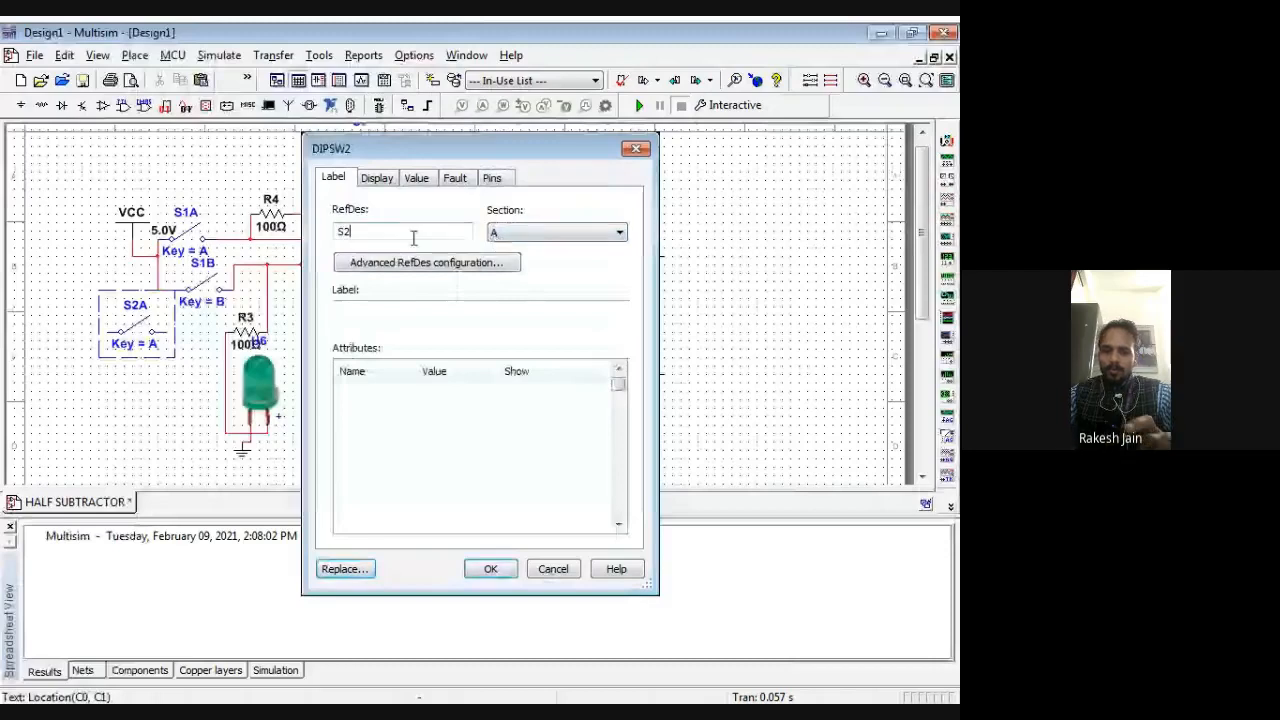
{"action": "left_click_drag", "start_coordinate": [391, 237], "coordinate": [341, 238]}
{"action": "type", "text": "BIN"}
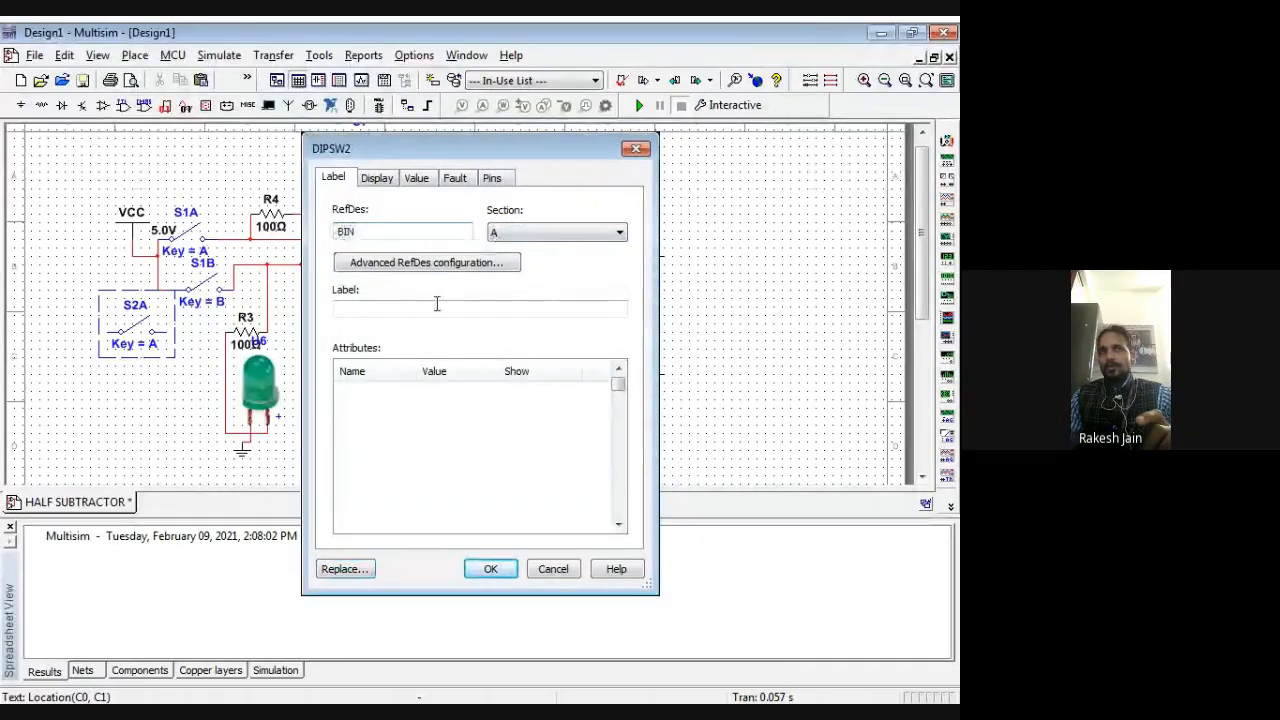
{"action": "key", "text": "Return"}
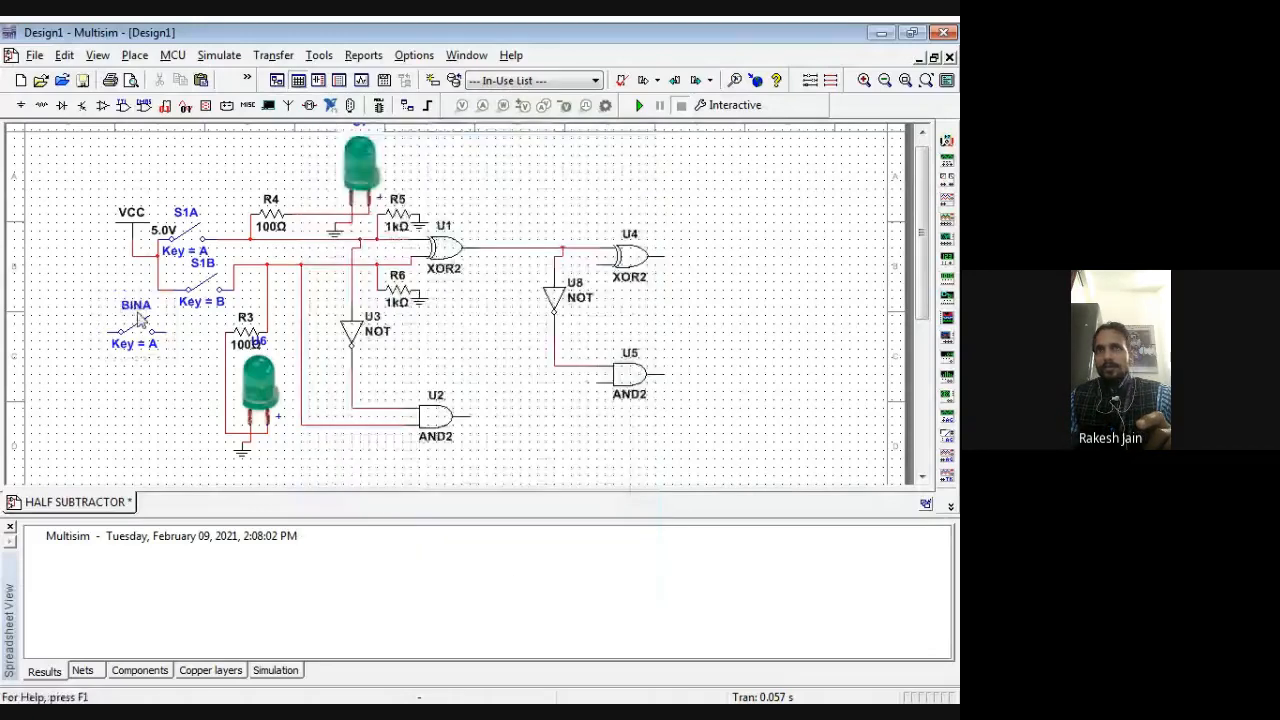
Change the BIN switch's section to B
{"action": "double_click", "coordinate": [140, 313]}
{"action": "left_click", "coordinate": [505, 238]}
{"action": "left_click", "coordinate": [510, 240]}
{"action": "left_click", "coordinate": [500, 263]}
{"action": "left_click", "coordinate": [490, 568]}
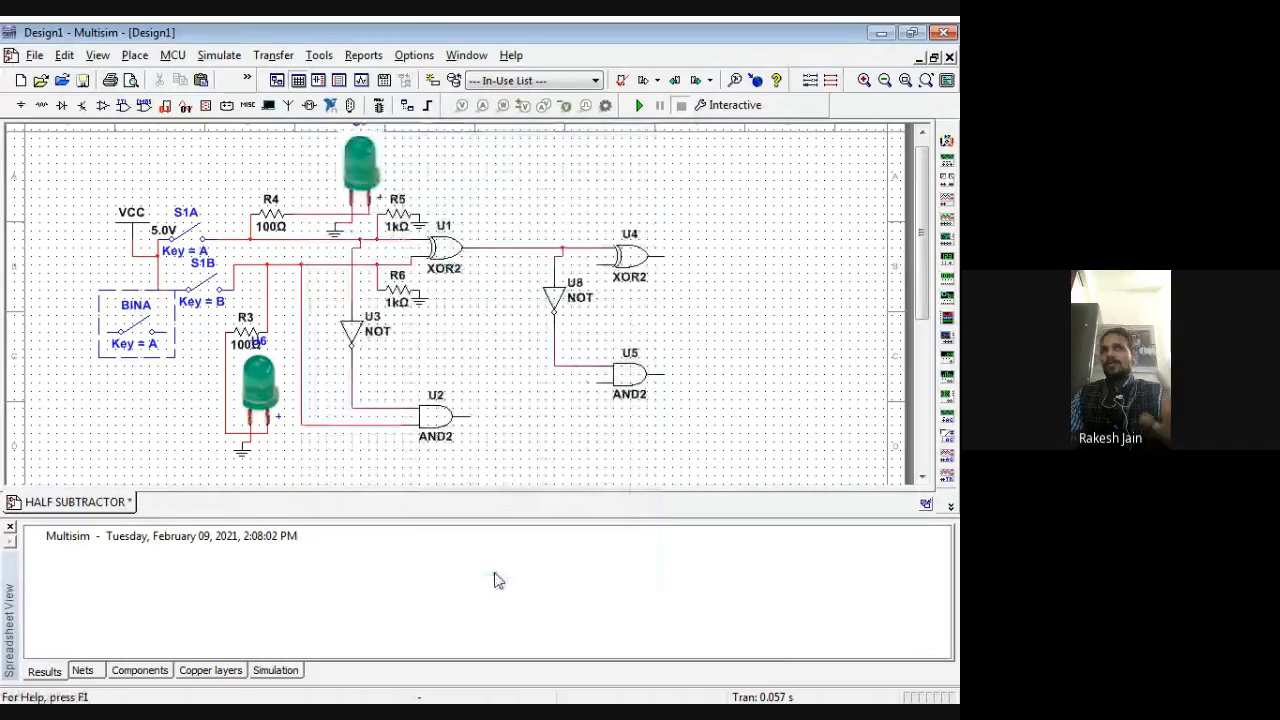
Wire the BINB switch's output to U4's lower input and its other terminal to the VCC line
{"action": "left_click", "coordinate": [158, 331]}
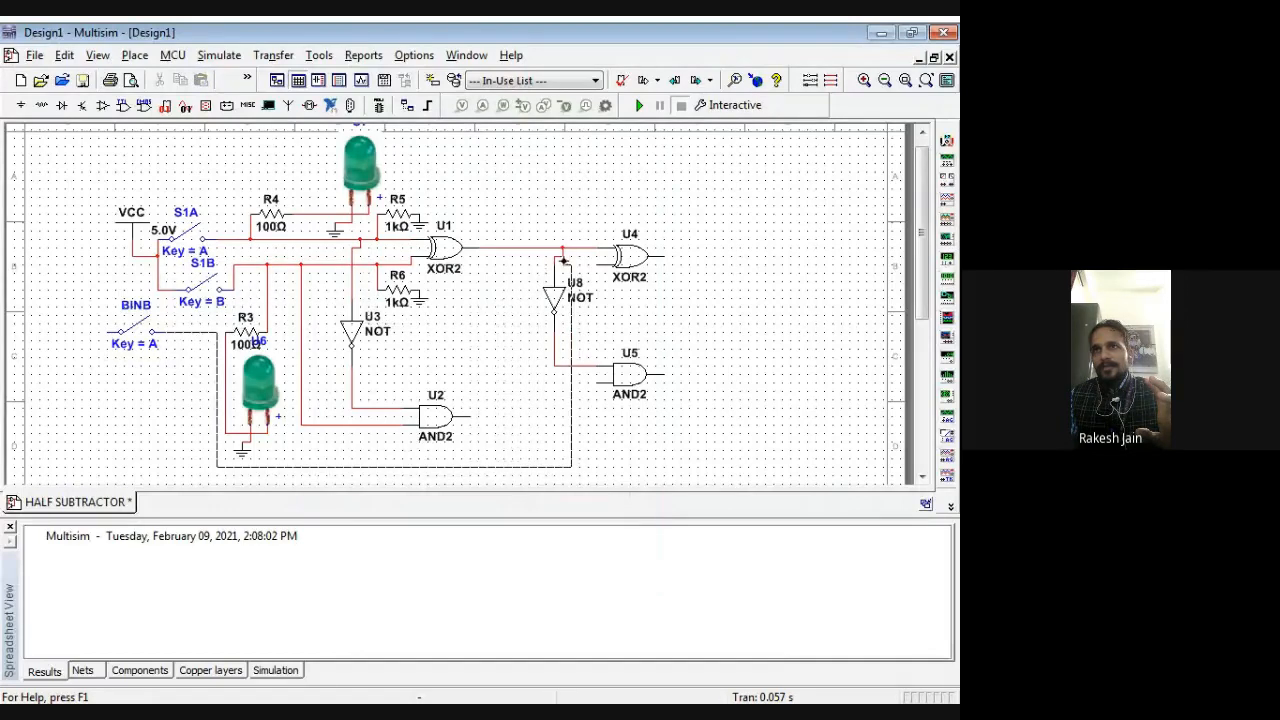
{"action": "left_click", "coordinate": [596, 262]}
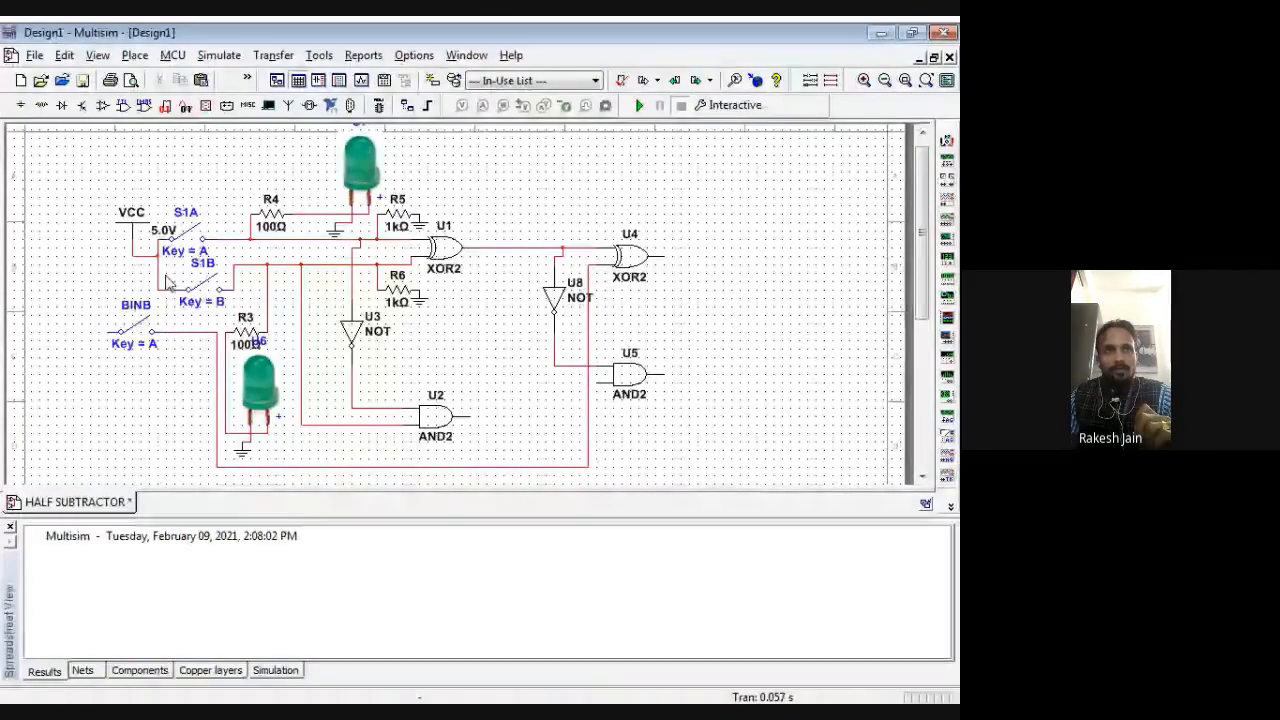
{"action": "left_click", "coordinate": [108, 332]}
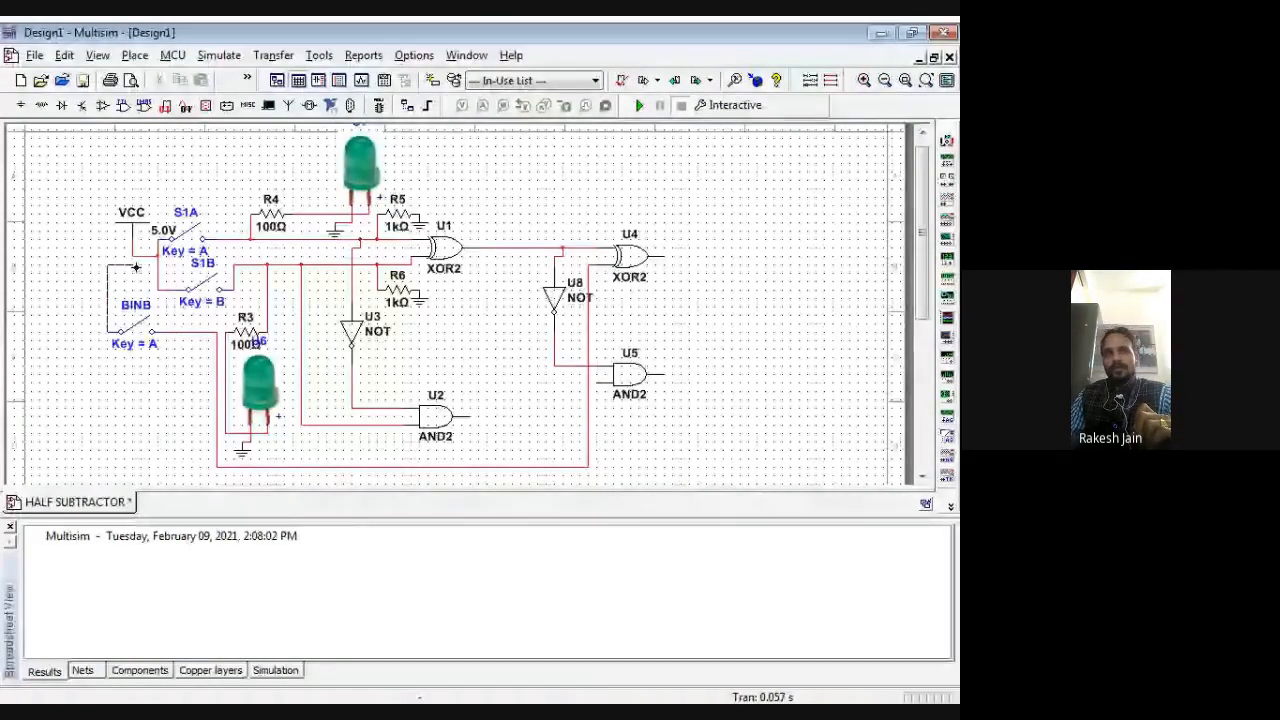
{"action": "left_click", "coordinate": [136, 267]}
{"action": "left_click", "coordinate": [190, 238]}
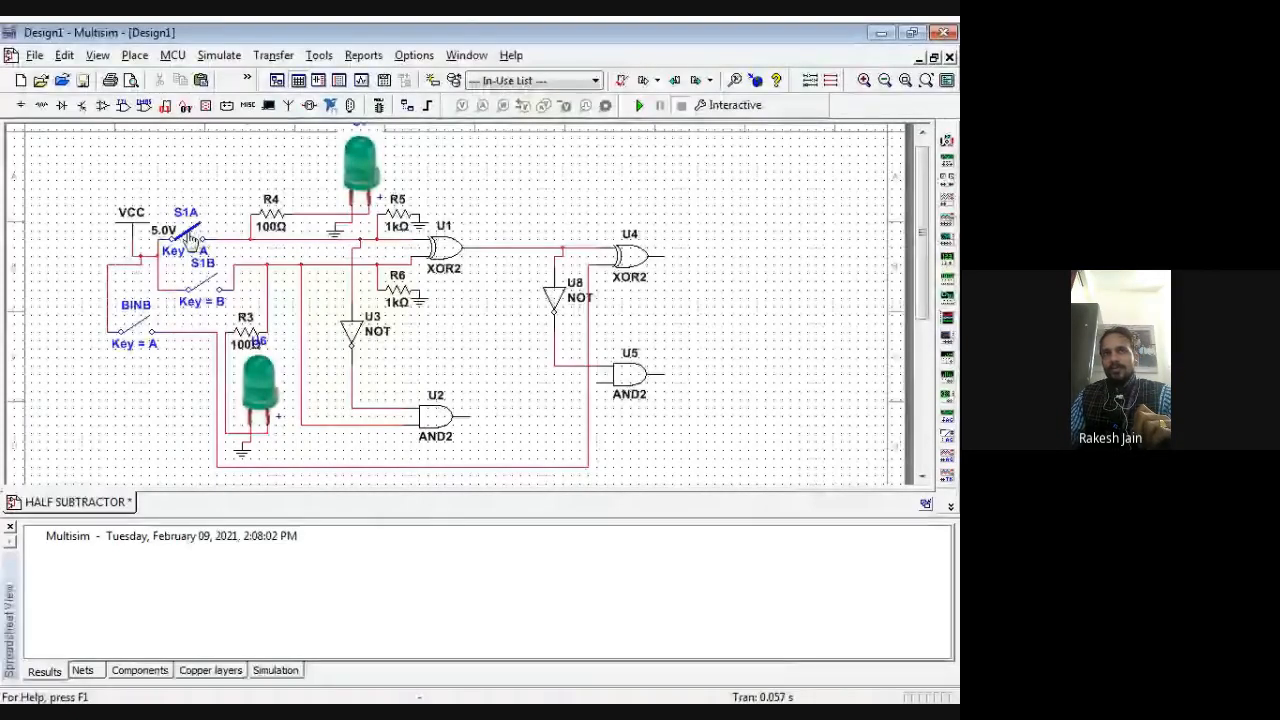
{"action": "left_click", "coordinate": [190, 238]}
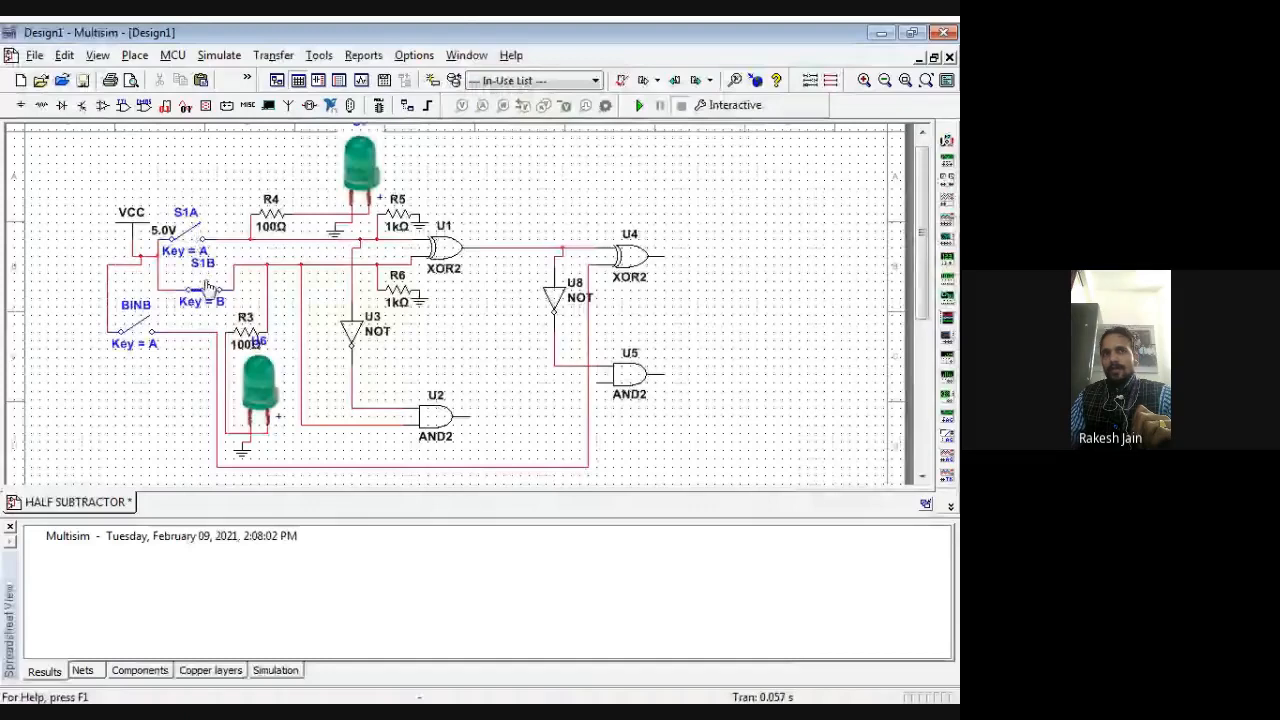
Move the BINB name just below its switch and the Key = A label far below it, and save the design
{"action": "left_click", "coordinate": [143, 336]}
{"action": "left_click", "coordinate": [145, 341]}
{"action": "left_click_drag", "start_coordinate": [129, 306], "coordinate": [89, 412]}
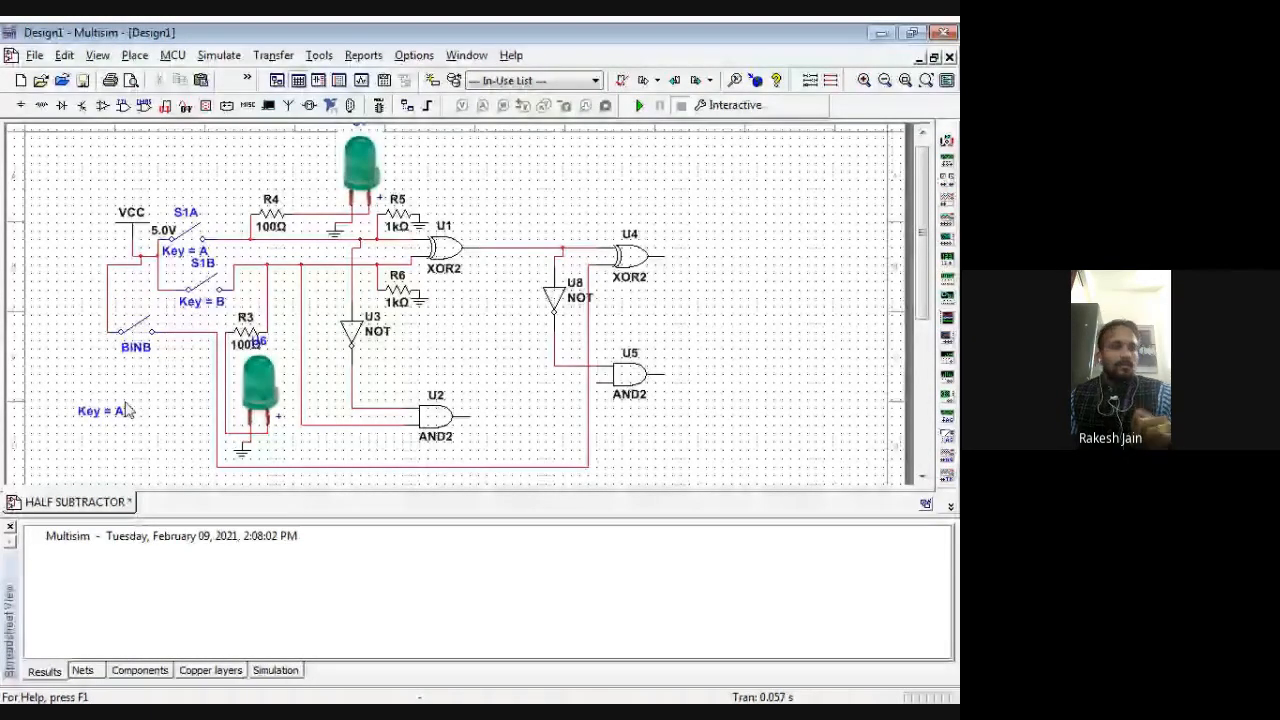
{"action": "scroll", "coordinate": [127, 410], "scroll_direction": "down", "scroll_amount": 3}
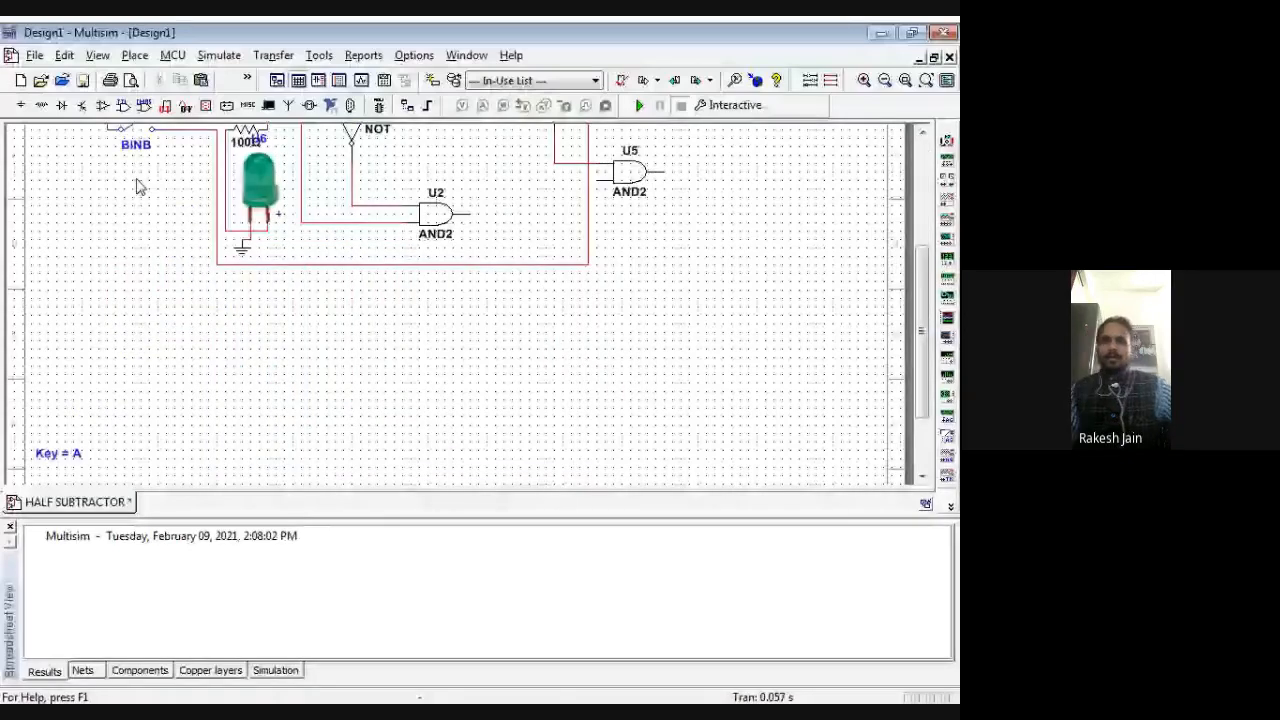
{"action": "scroll", "coordinate": [140, 187], "scroll_direction": "up", "scroll_amount": 1}
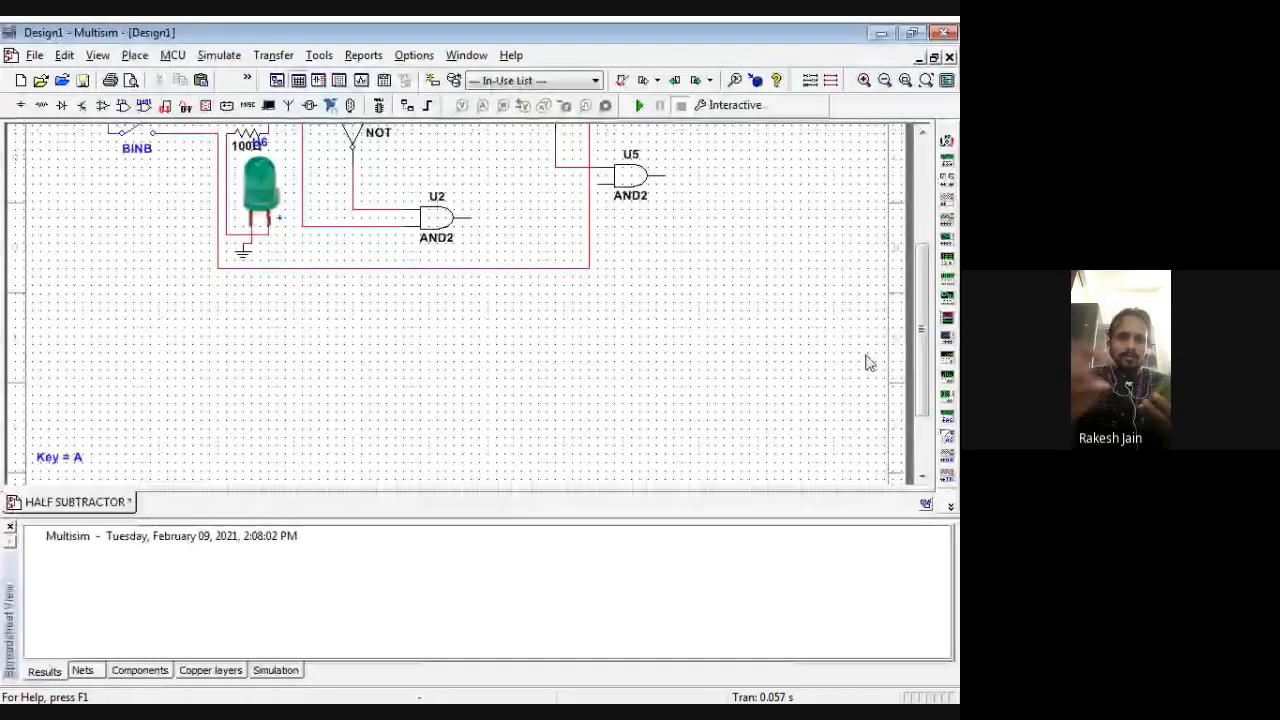
{"action": "scroll", "coordinate": [868, 363], "scroll_direction": "up", "scroll_amount": 3}
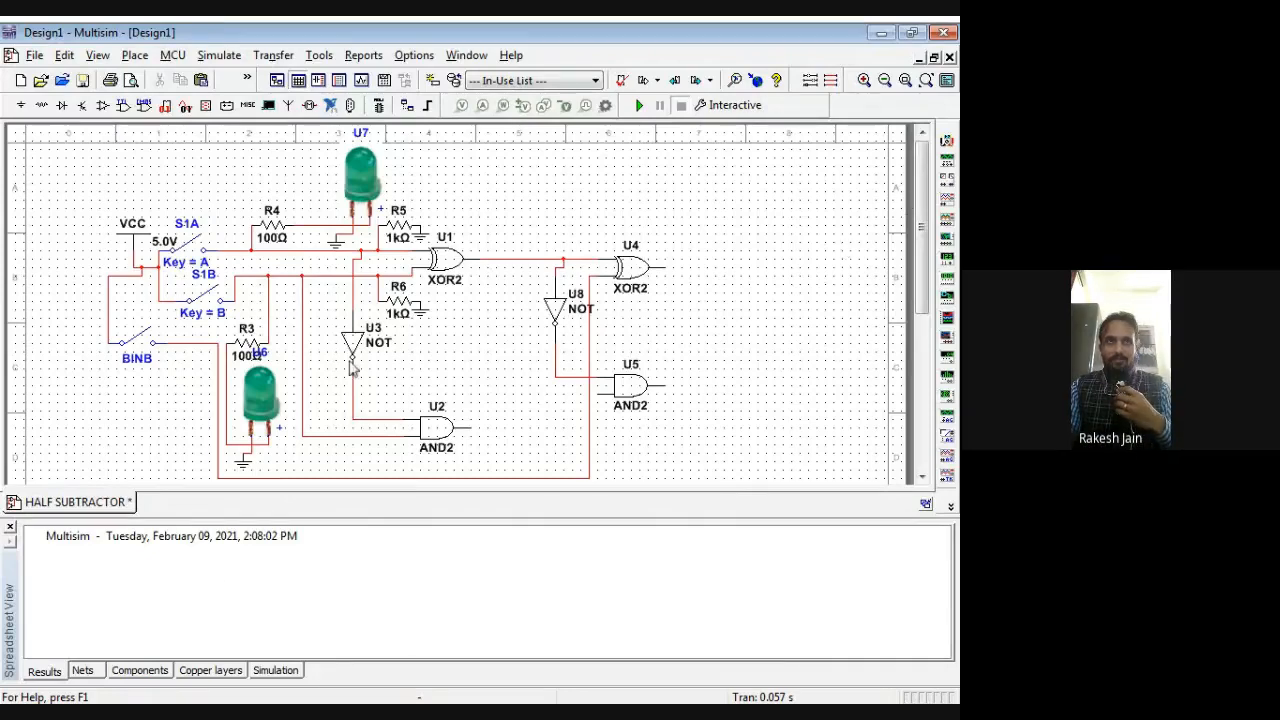
{"action": "left_click", "coordinate": [37, 55]}
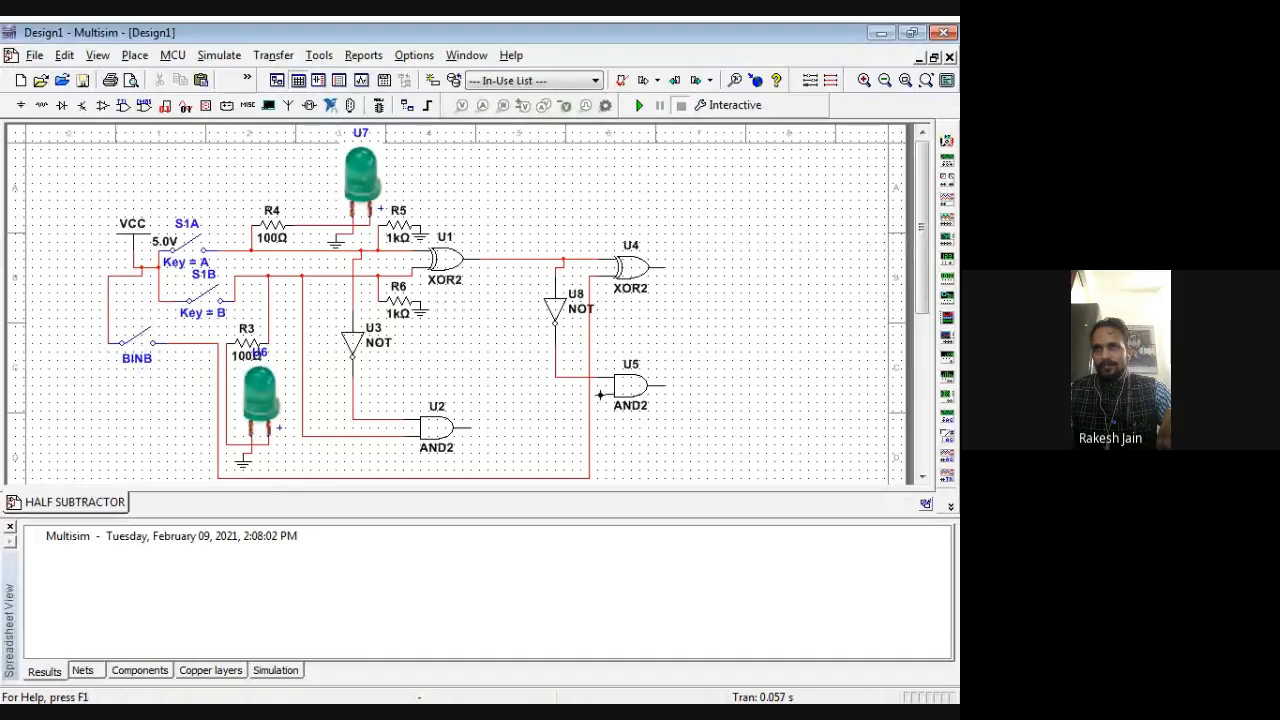
Shift the vertical run of the BINB wire to the left of NOT gate U8 and branch that line to U5's lower input
{"action": "left_click", "coordinate": [584, 413]}
{"action": "left_click_drag", "start_coordinate": [584, 413], "coordinate": [521, 410]}
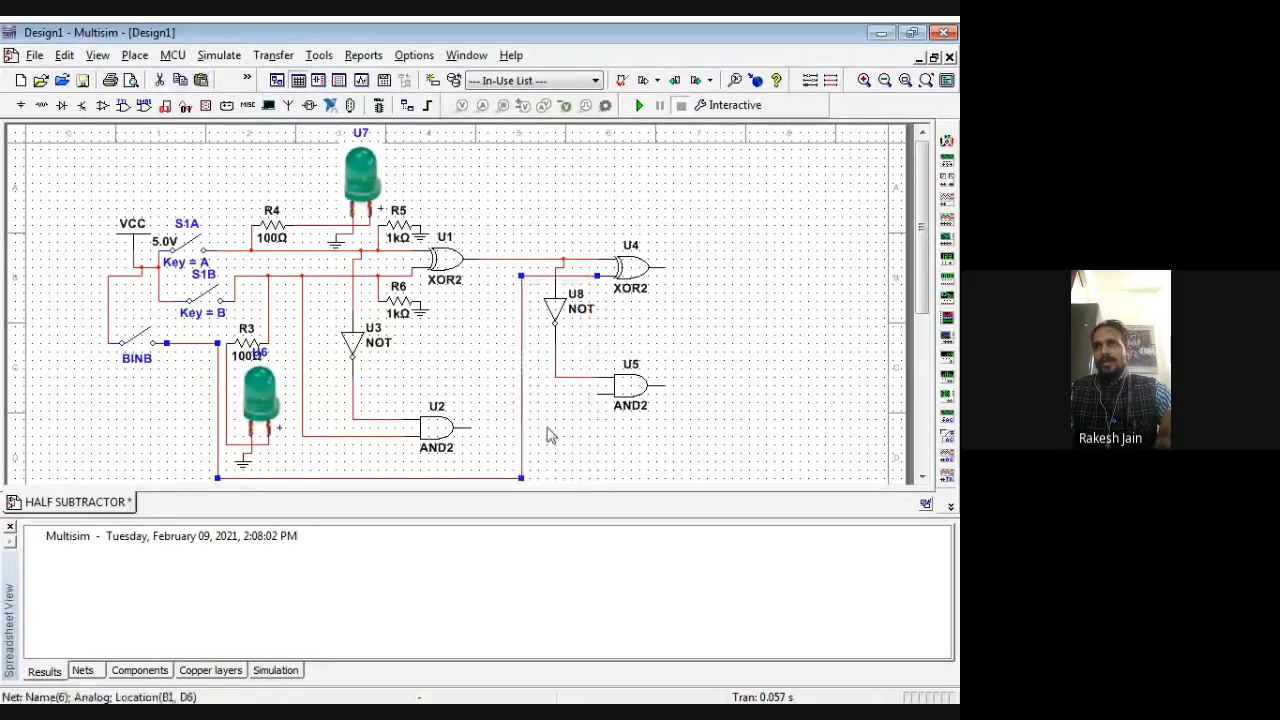
{"action": "left_click", "coordinate": [601, 392]}
{"action": "left_click", "coordinate": [580, 273]}
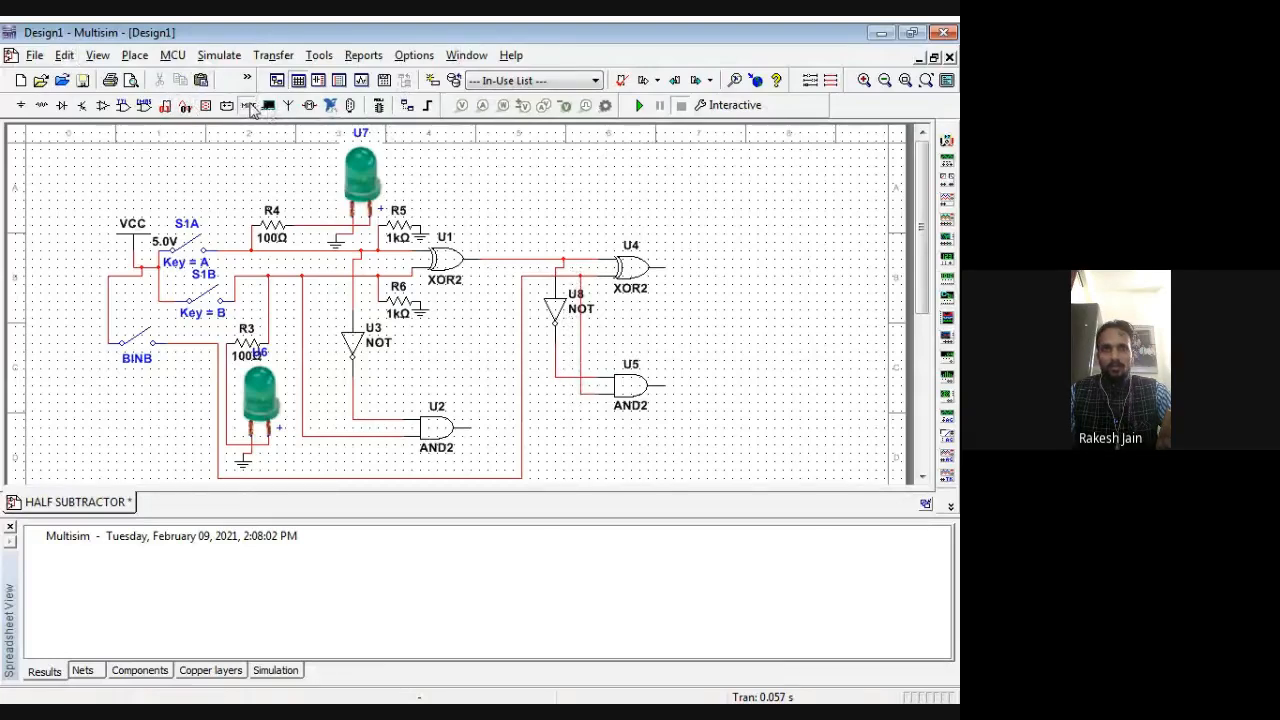
Place an OR2 gate from the Misc Digital group to the right, between XOR gate U4 and AND gate U5
{"action": "left_click", "coordinate": [250, 106]}
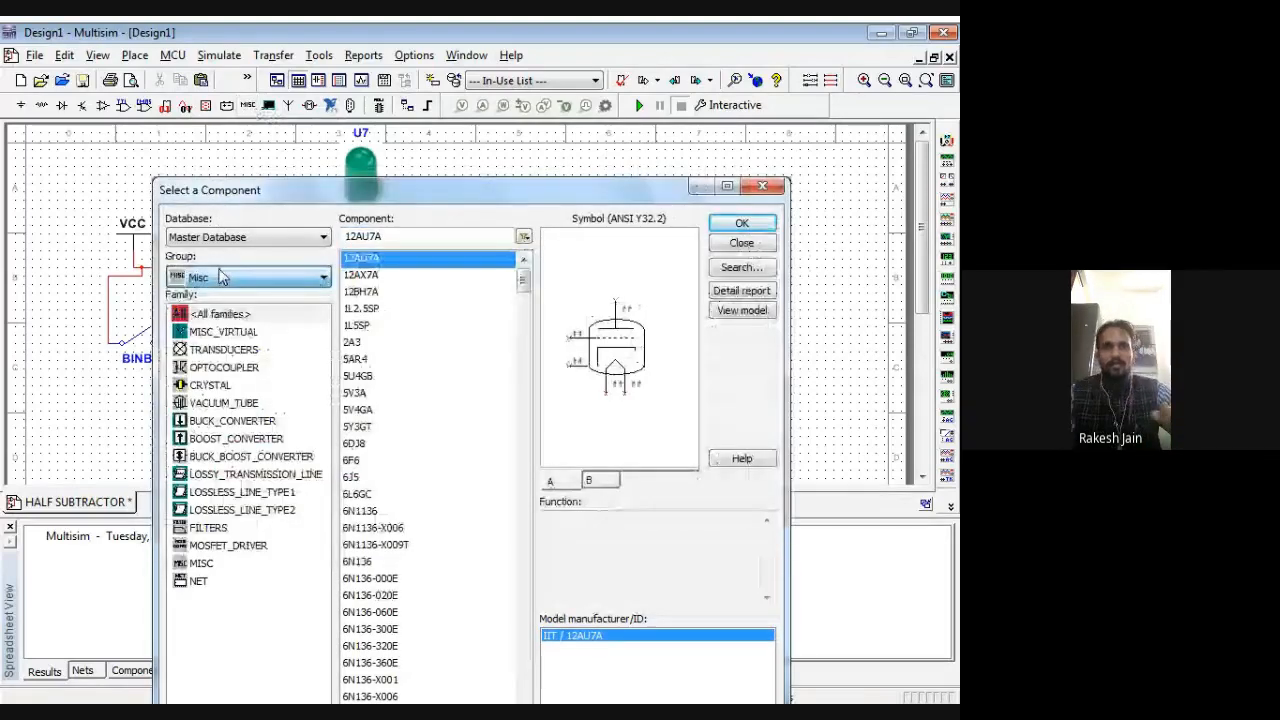
{"action": "left_click", "coordinate": [222, 277]}
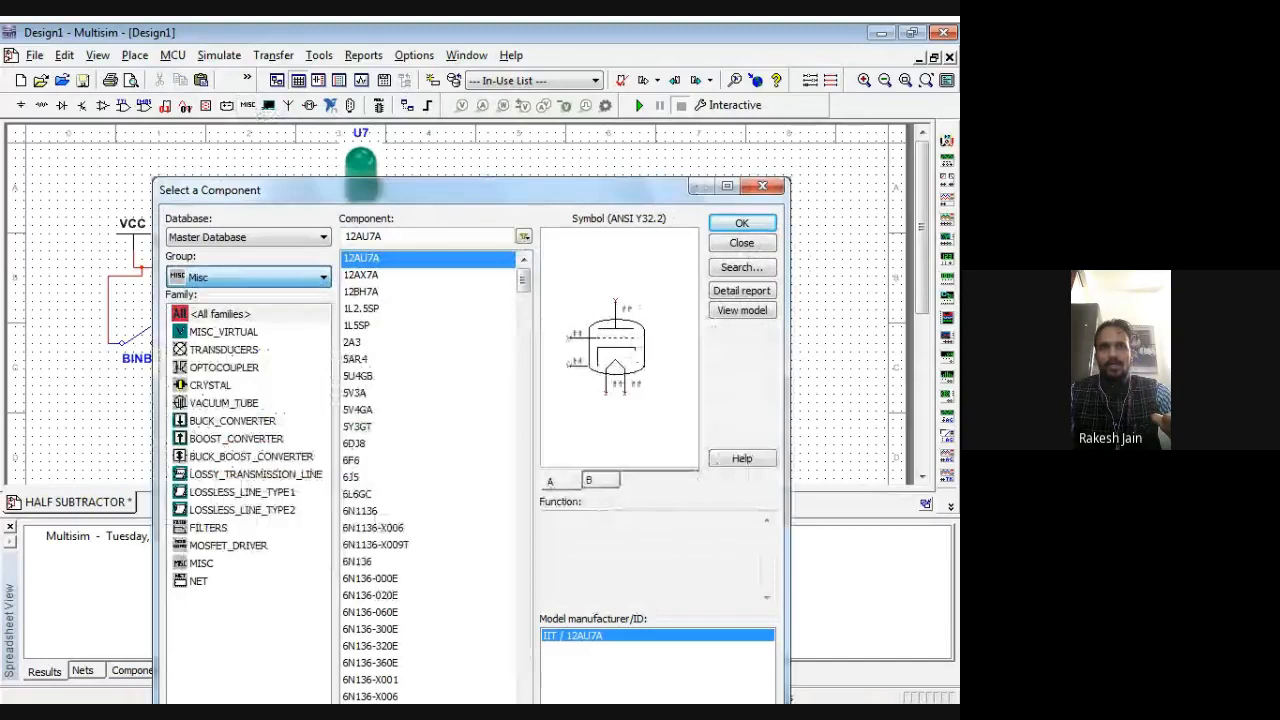
{"action": "left_click", "coordinate": [222, 472]}
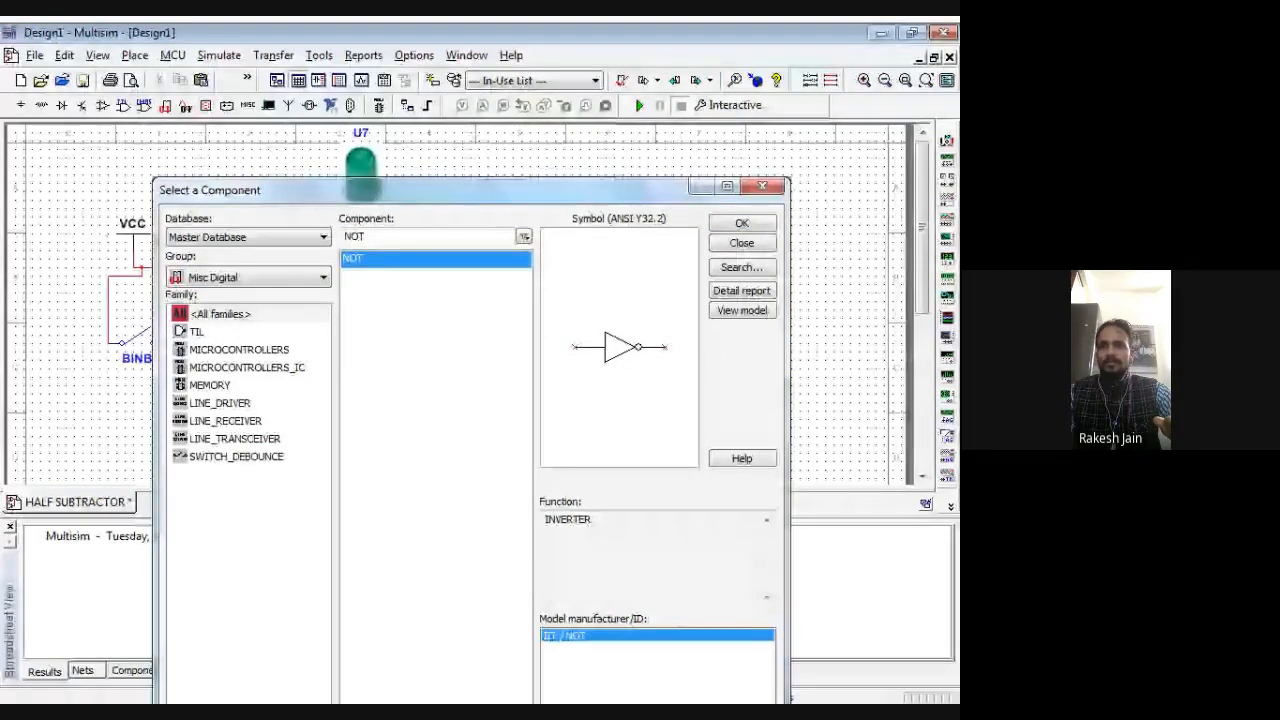
{"action": "double_click", "coordinate": [343, 237]}
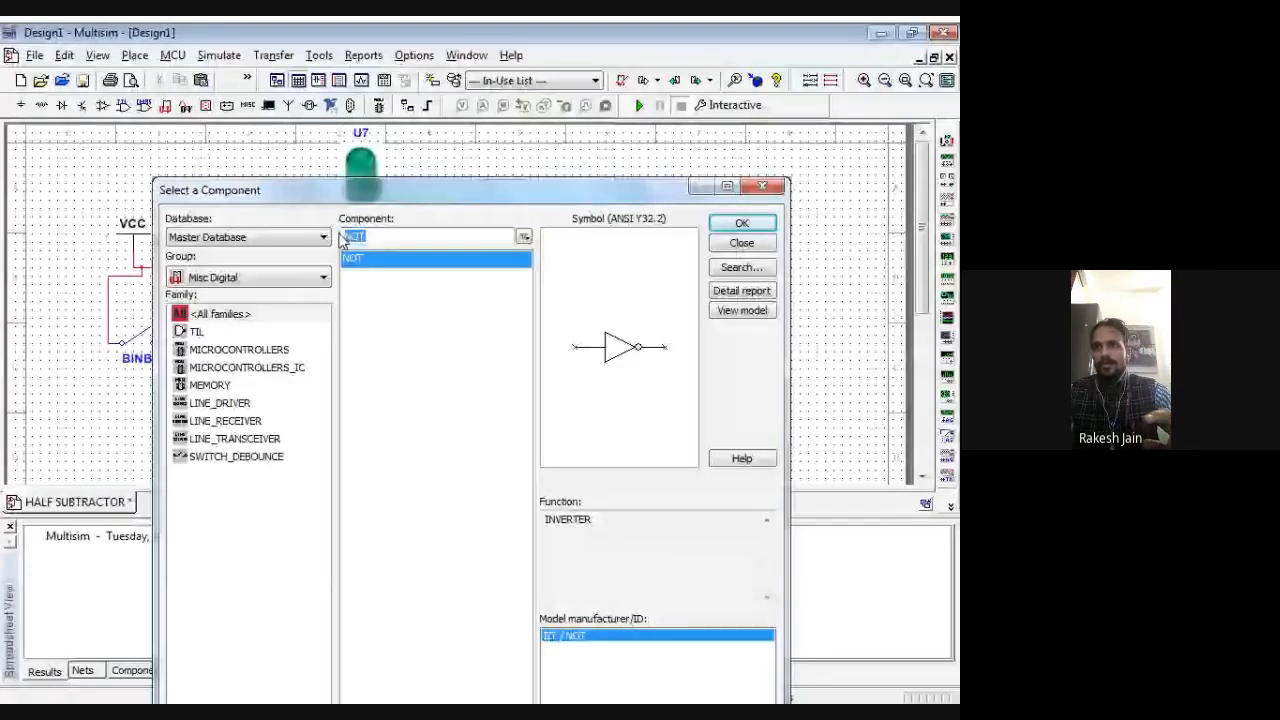
{"action": "key", "text": "Return"}
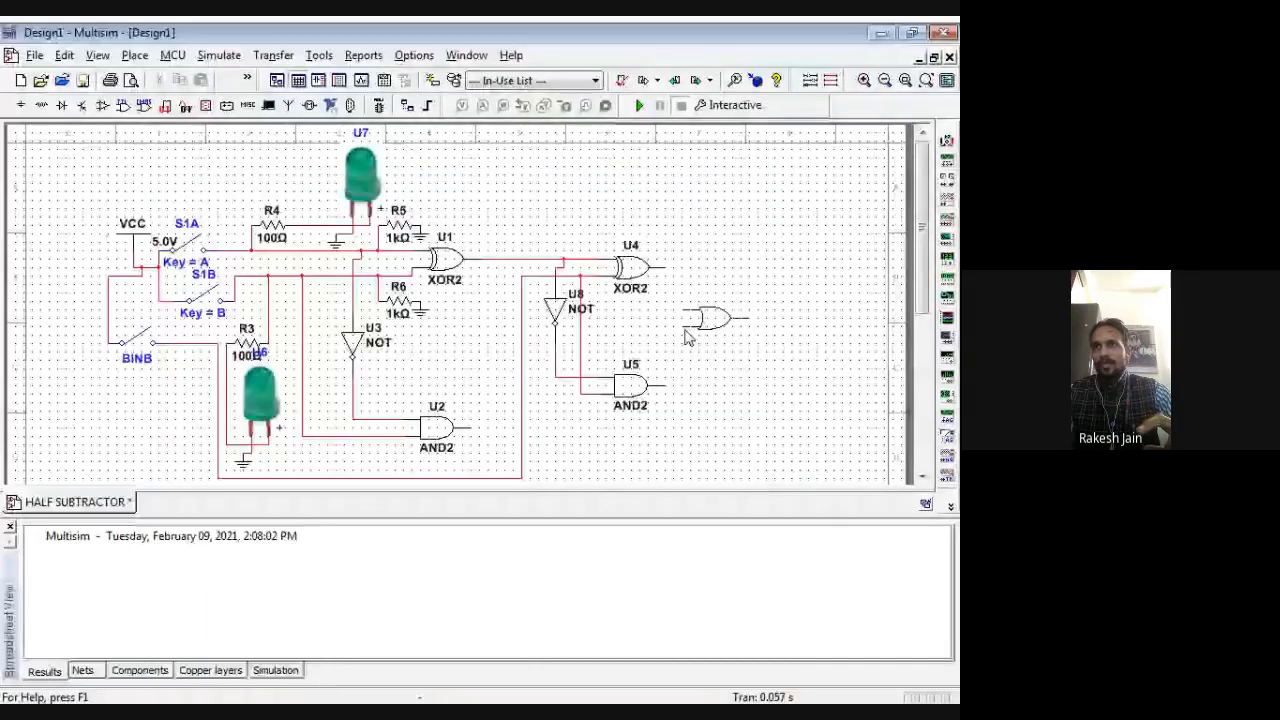
{"action": "left_click", "coordinate": [672, 342]}
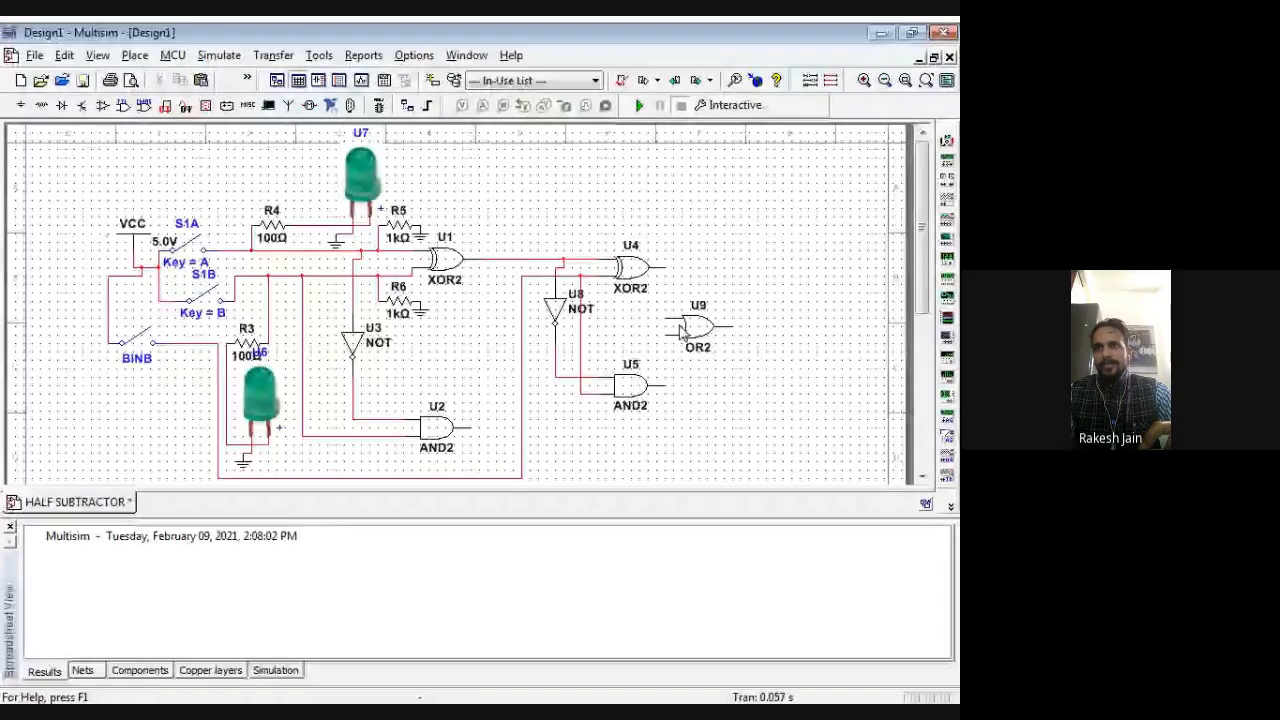
Move OR gate U9 below U5 and wire U5's output to its upper input and U2's output to its lower input
{"action": "left_click_drag", "start_coordinate": [680, 333], "coordinate": [630, 436]}
{"action": "left_click", "coordinate": [630, 436]}
{"action": "left_click", "coordinate": [665, 386]}
{"action": "left_click", "coordinate": [462, 428]}
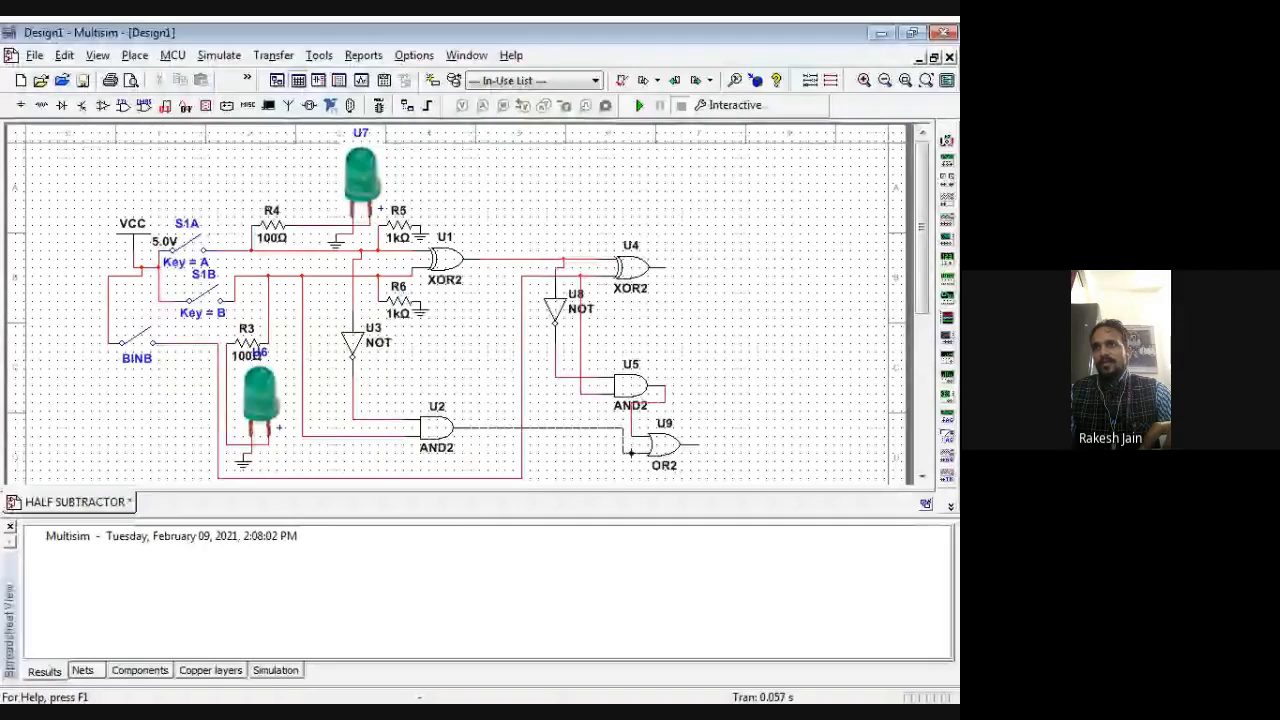
{"action": "left_click", "coordinate": [631, 453]}
Shift XOR gate U4 and OR gate U9 farther right, and raise LED U6 to beside resistor R3
{"action": "left_click_drag", "start_coordinate": [663, 452], "coordinate": [688, 444]}
{"action": "left_click_drag", "start_coordinate": [645, 278], "coordinate": [713, 266]}
{"action": "left_click_drag", "start_coordinate": [695, 437], "coordinate": [730, 430]}
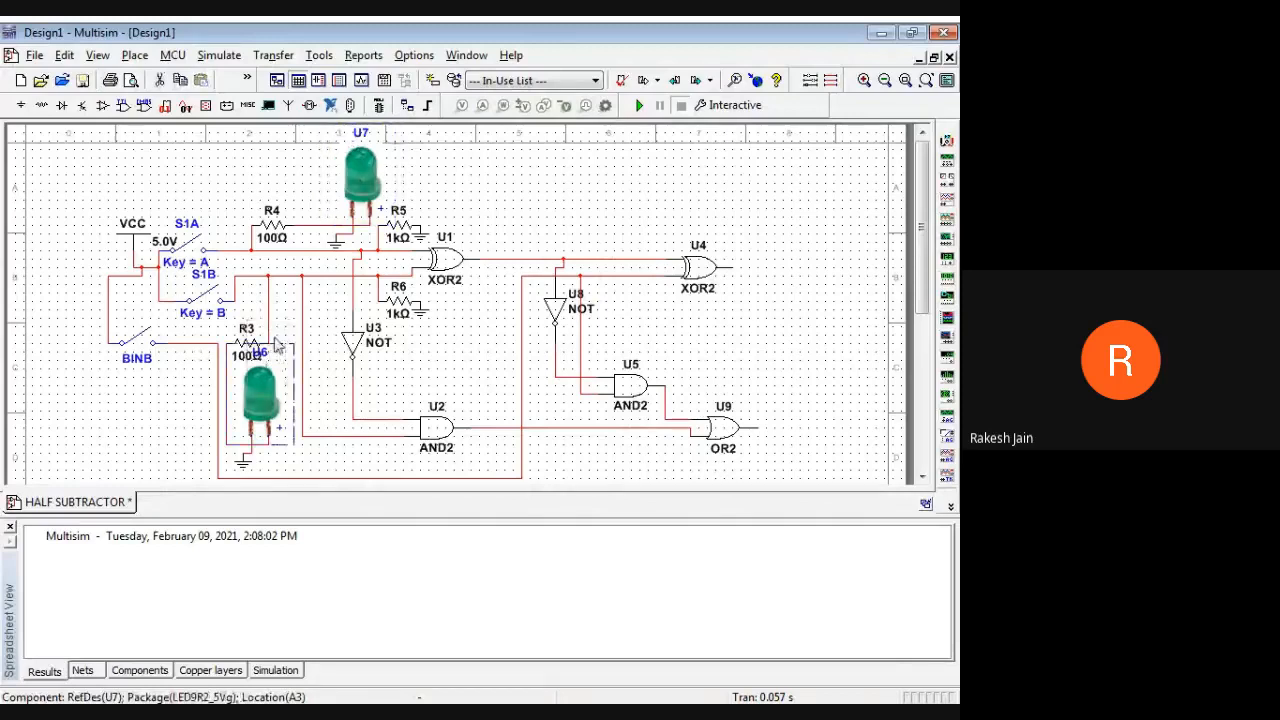
{"action": "left_click_drag", "start_coordinate": [259, 402], "coordinate": [275, 343]}
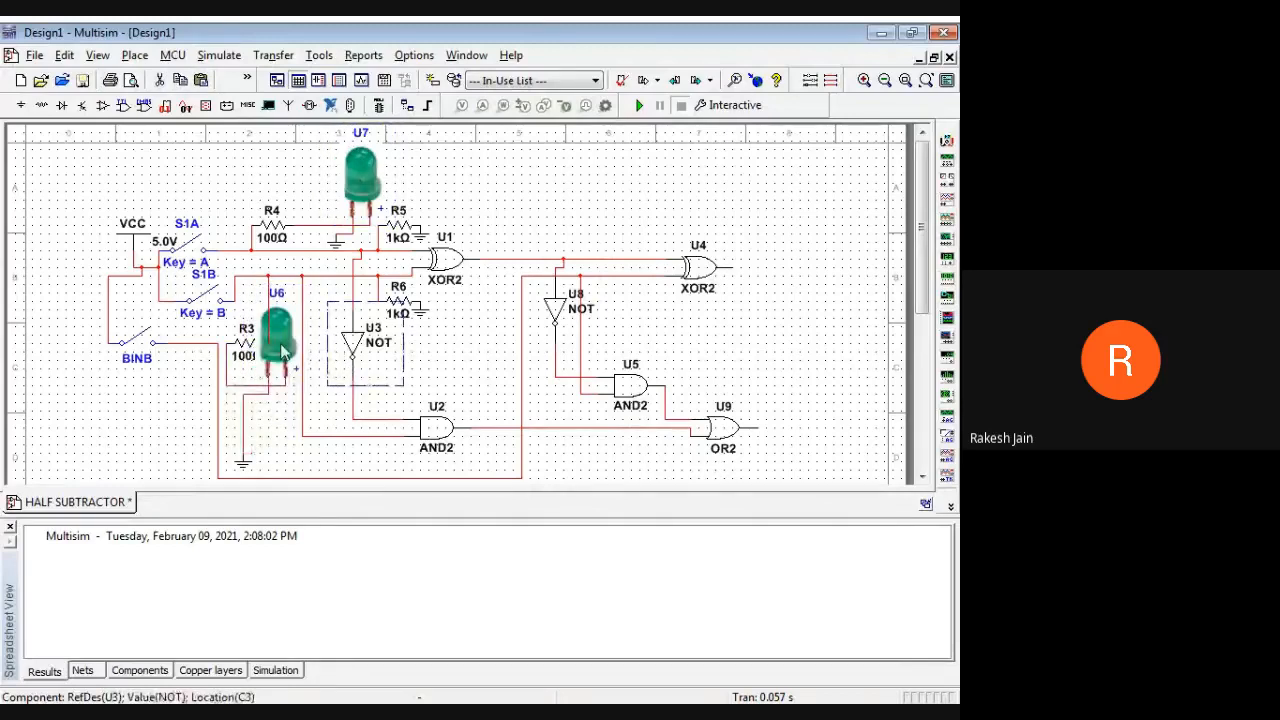
Move resistor R3 up and to the left, clear of LED U6, to just below switch S1B
{"action": "left_click", "coordinate": [241, 397]}
{"action": "left_click_drag", "start_coordinate": [243, 395], "coordinate": [247, 387]}
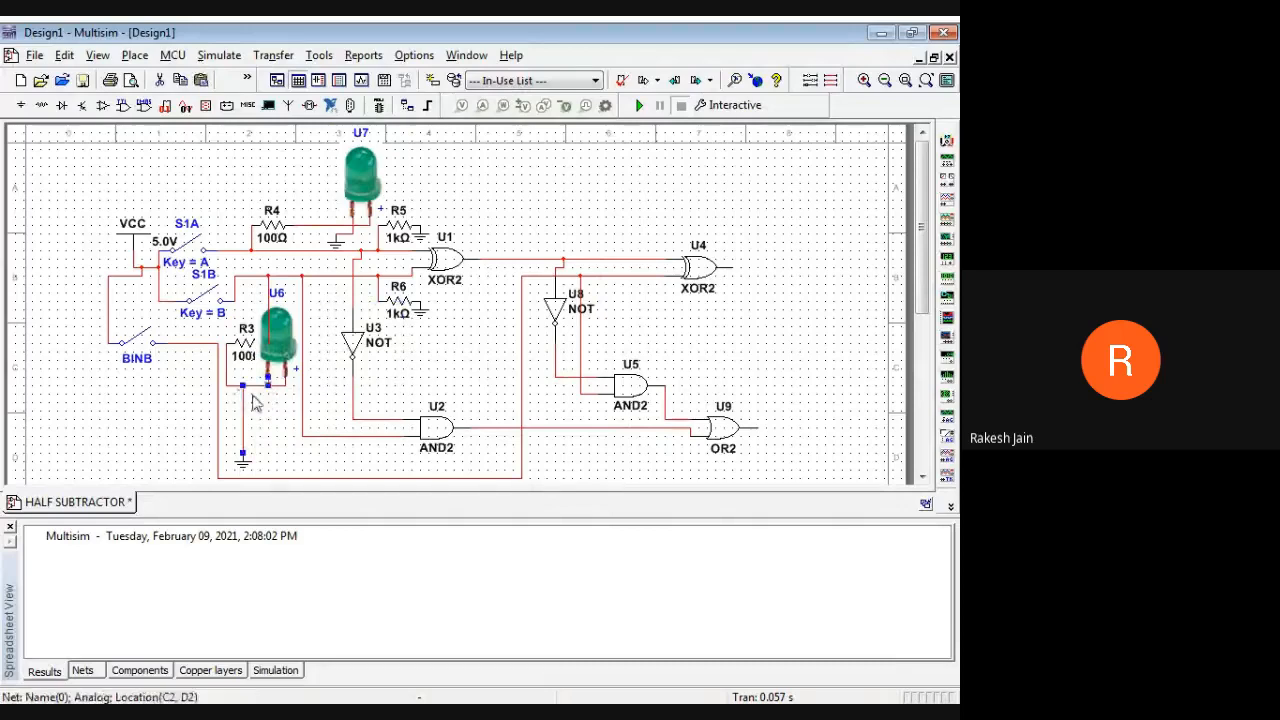
{"action": "left_click", "coordinate": [304, 438]}
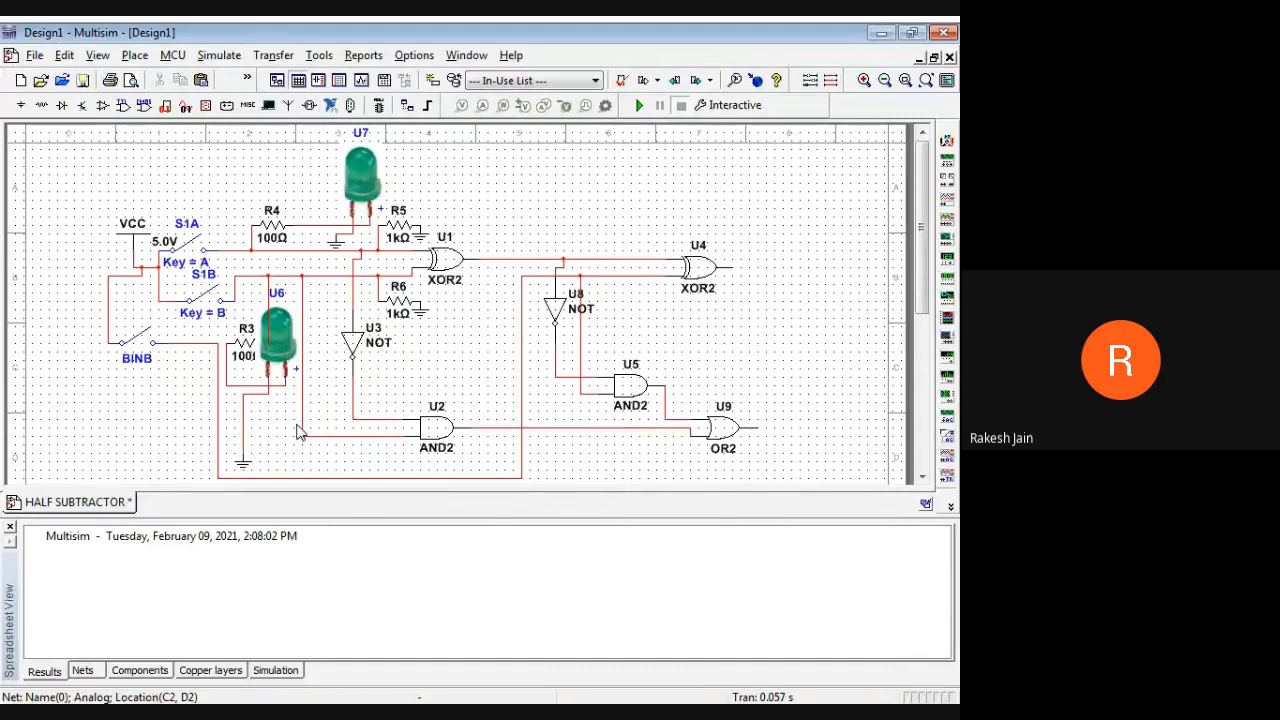
{"action": "left_click_drag", "start_coordinate": [262, 370], "coordinate": [224, 332]}
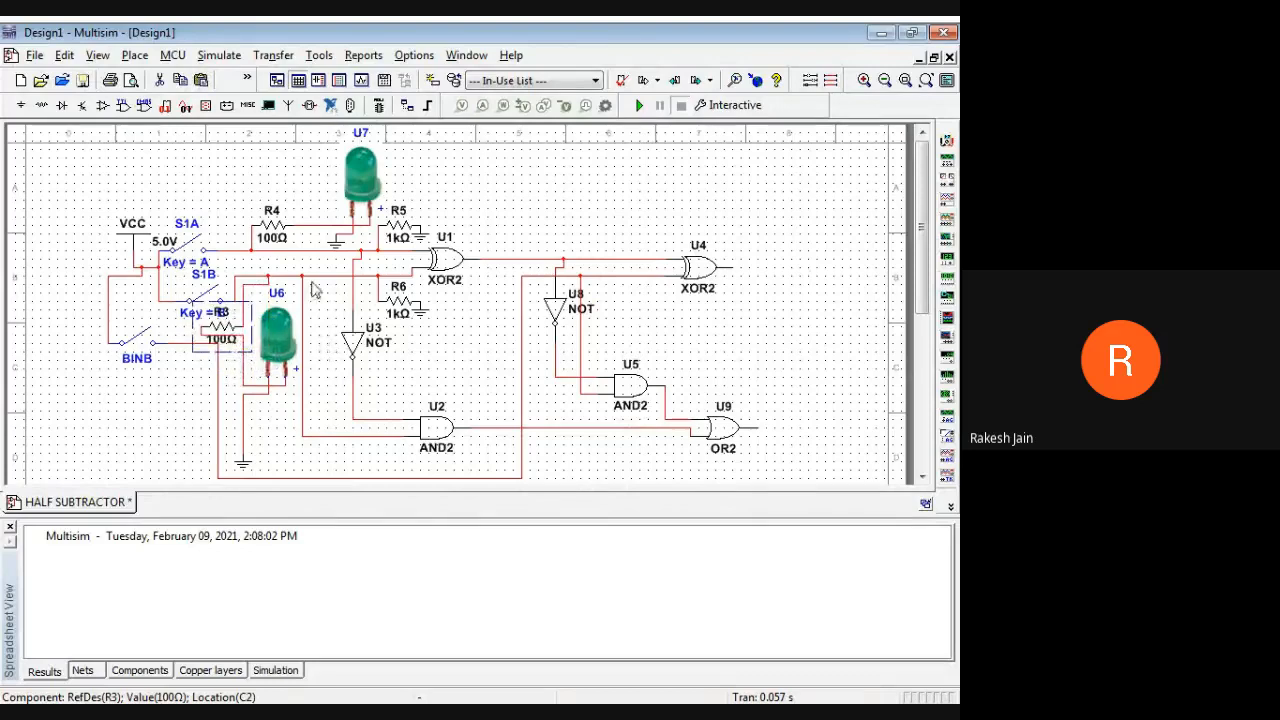
{"action": "left_click", "coordinate": [340, 337]}
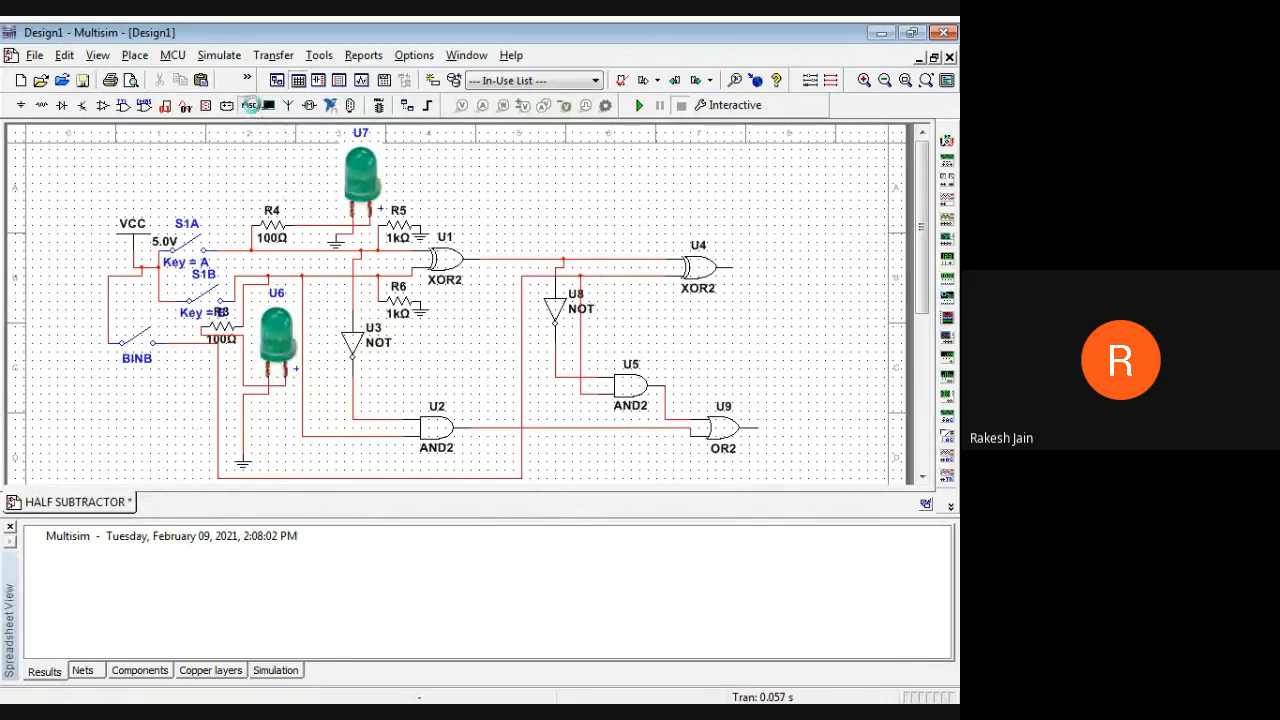
Place a Led3_Green LED in the free area below the BINB switch
{"action": "left_click", "coordinate": [252, 105]}
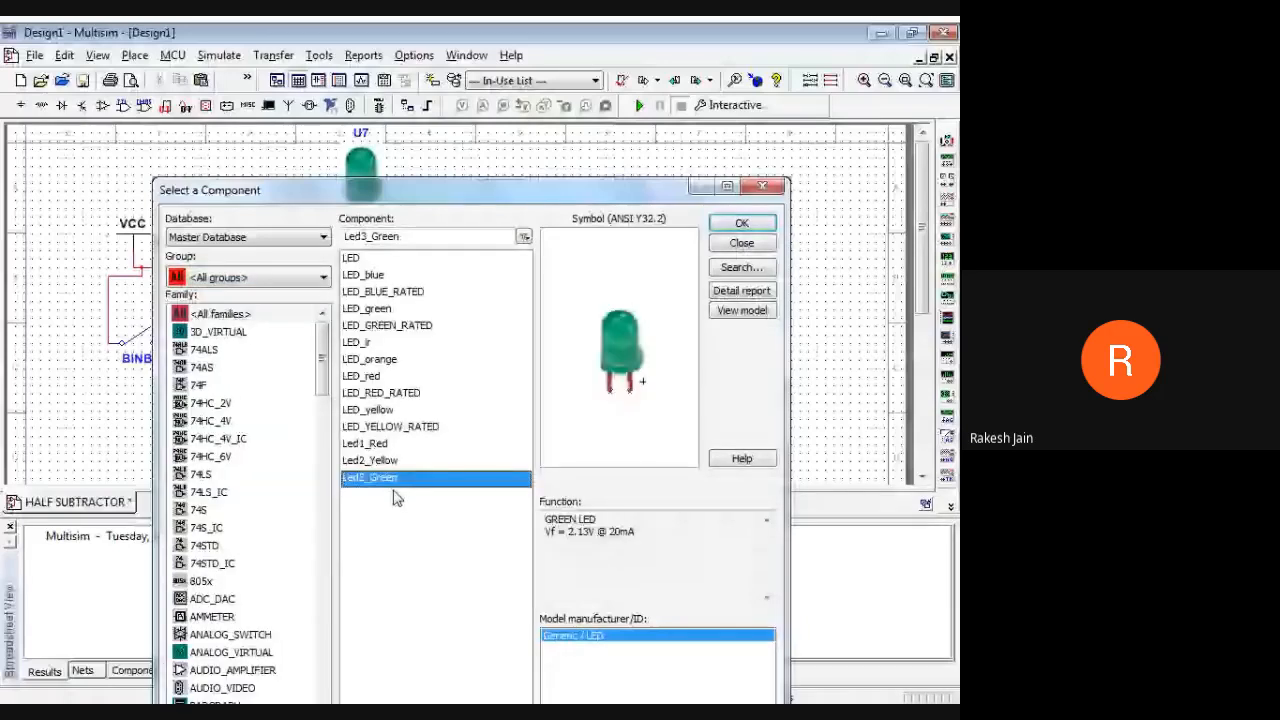
{"action": "double_click", "coordinate": [395, 478]}
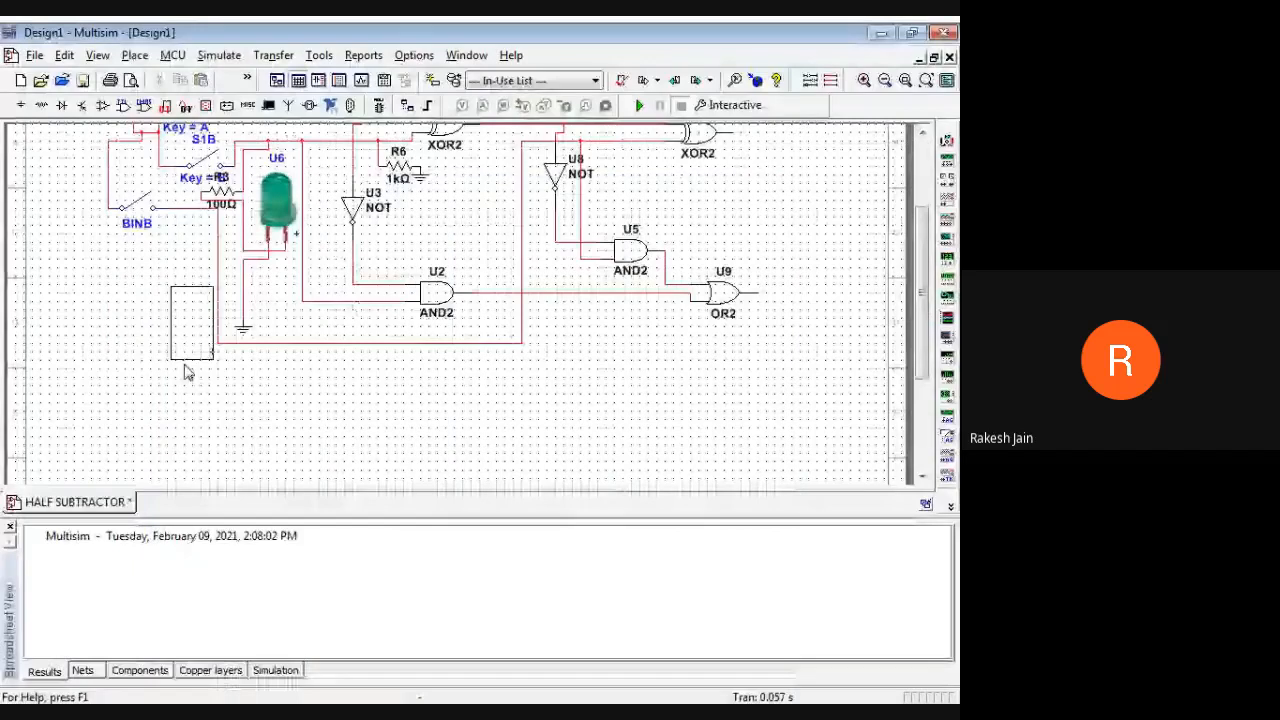
{"action": "left_click", "coordinate": [185, 372]}
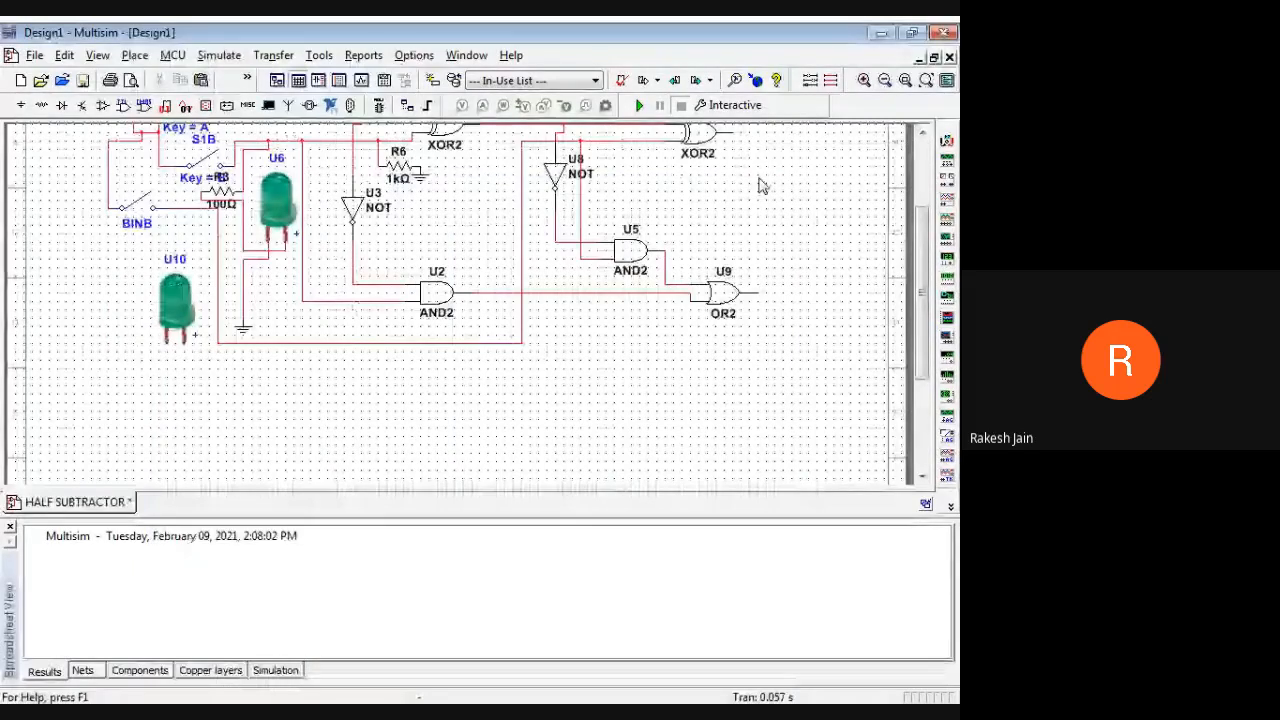
Move LED U7 left until it sits directly above the 100 Ω resistor R4
{"action": "left_click_drag", "start_coordinate": [922, 274], "coordinate": [922, 232]}
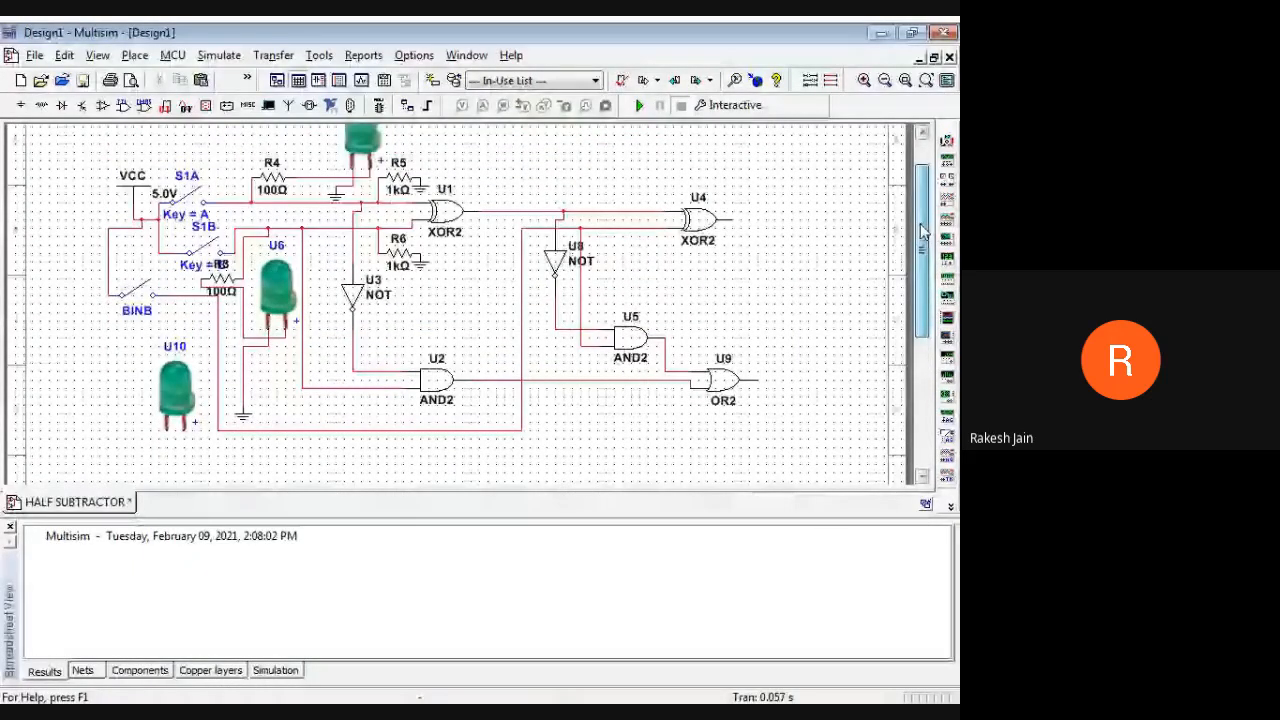
{"action": "left_click_drag", "start_coordinate": [922, 232], "coordinate": [922, 220]}
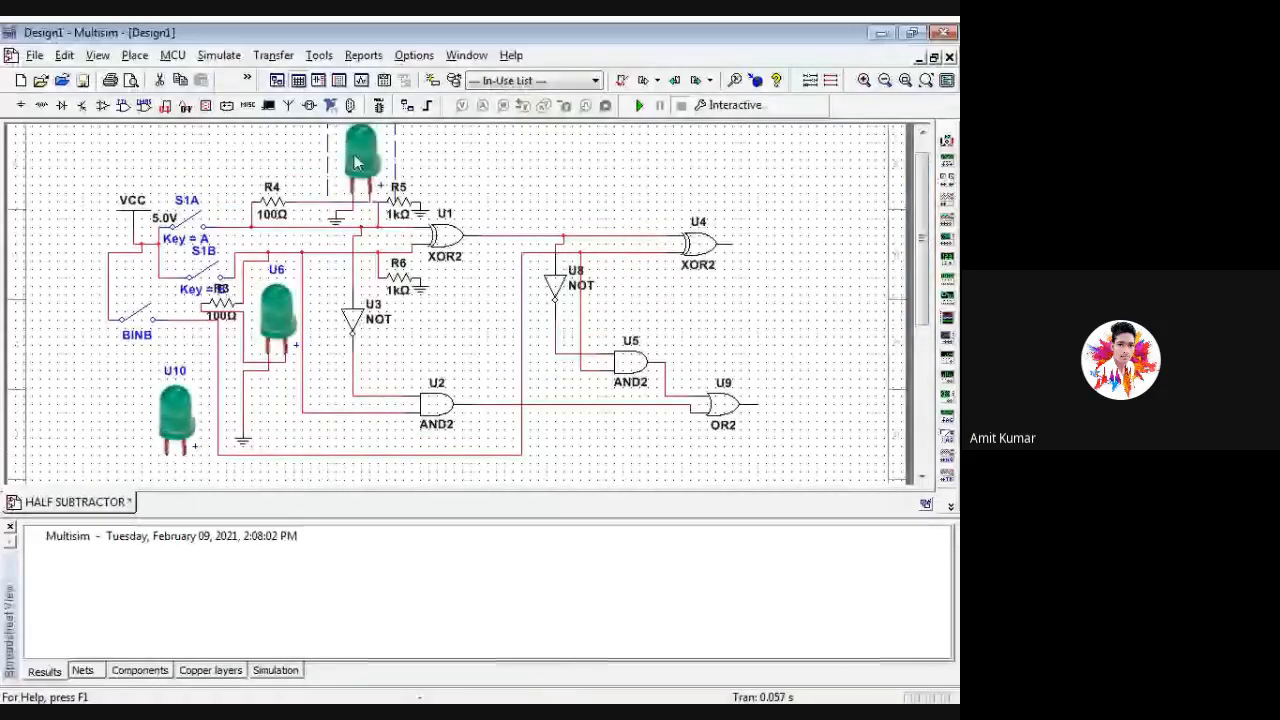
{"action": "left_click_drag", "start_coordinate": [356, 163], "coordinate": [255, 163]}
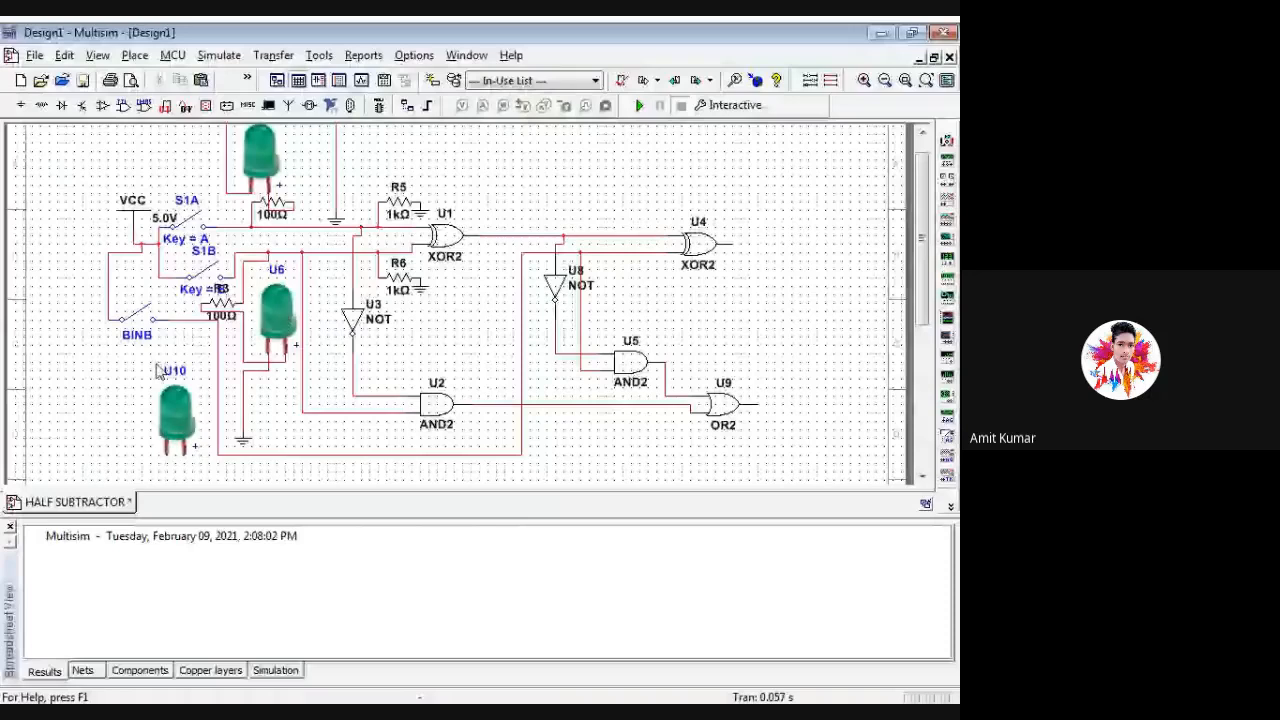
Place a 100 Ω resistor from the Basic group at the output of XOR gate U4
{"action": "left_click", "coordinate": [247, 106]}
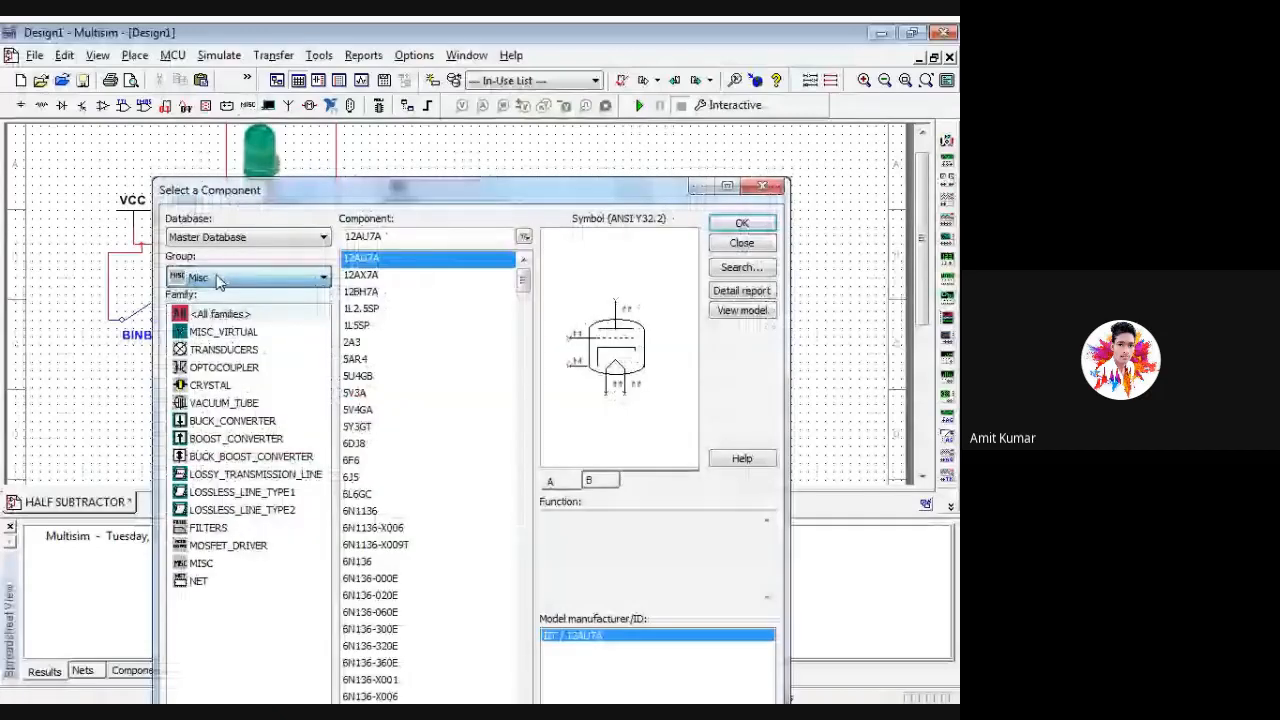
{"action": "scroll", "coordinate": [220, 282], "scroll_direction": "up", "scroll_amount": 4}
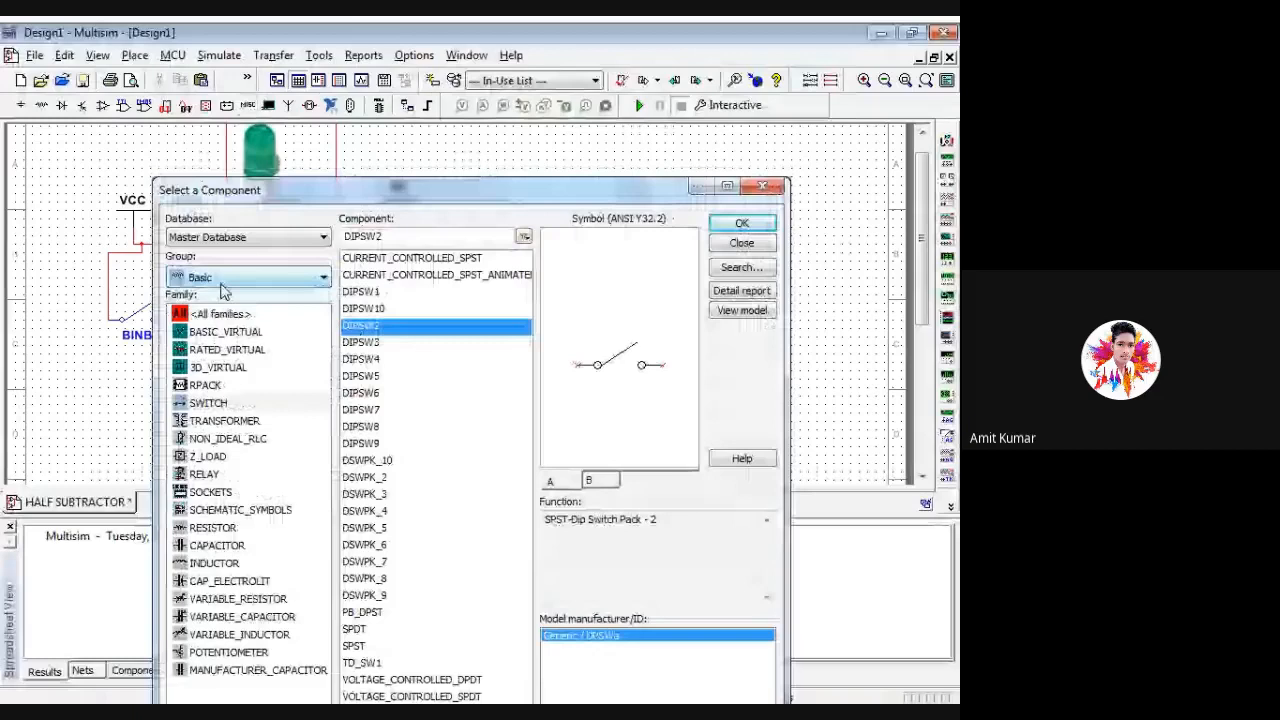
{"action": "left_click", "coordinate": [213, 527]}
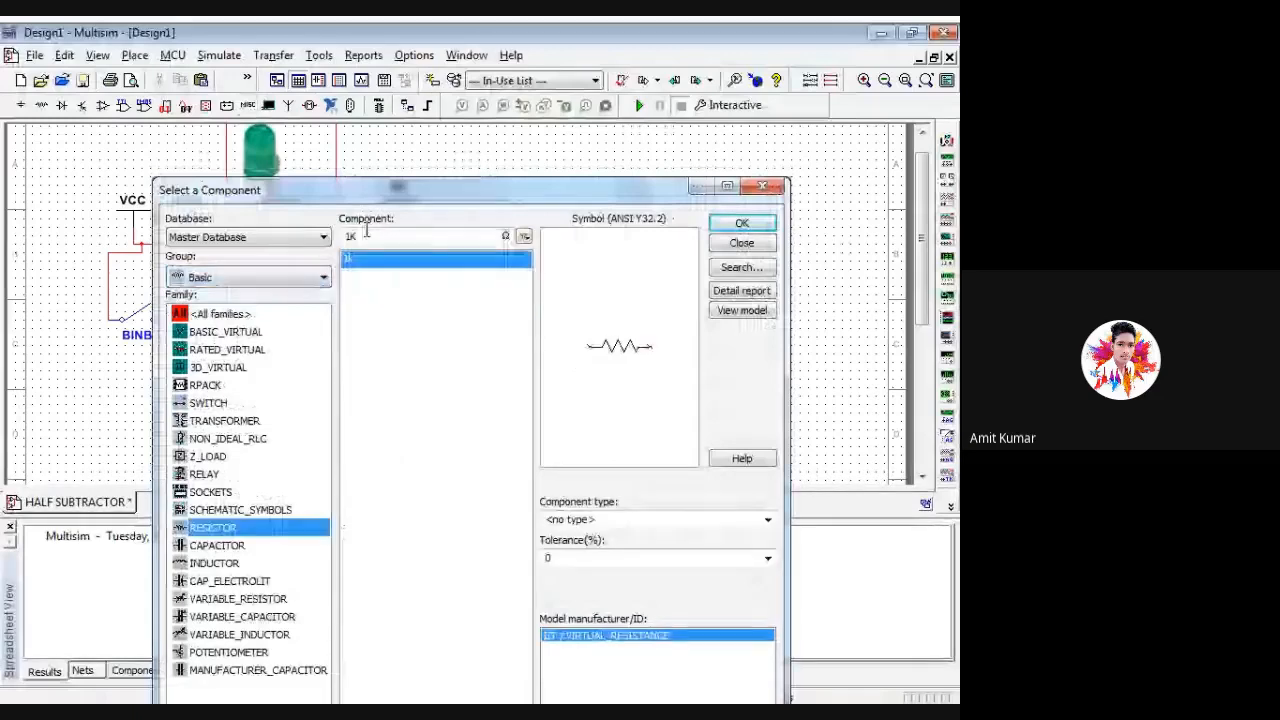
{"action": "left_click", "coordinate": [364, 235]}
{"action": "type", "text": "1K"}
{"action": "key", "text": "BackSpace"}
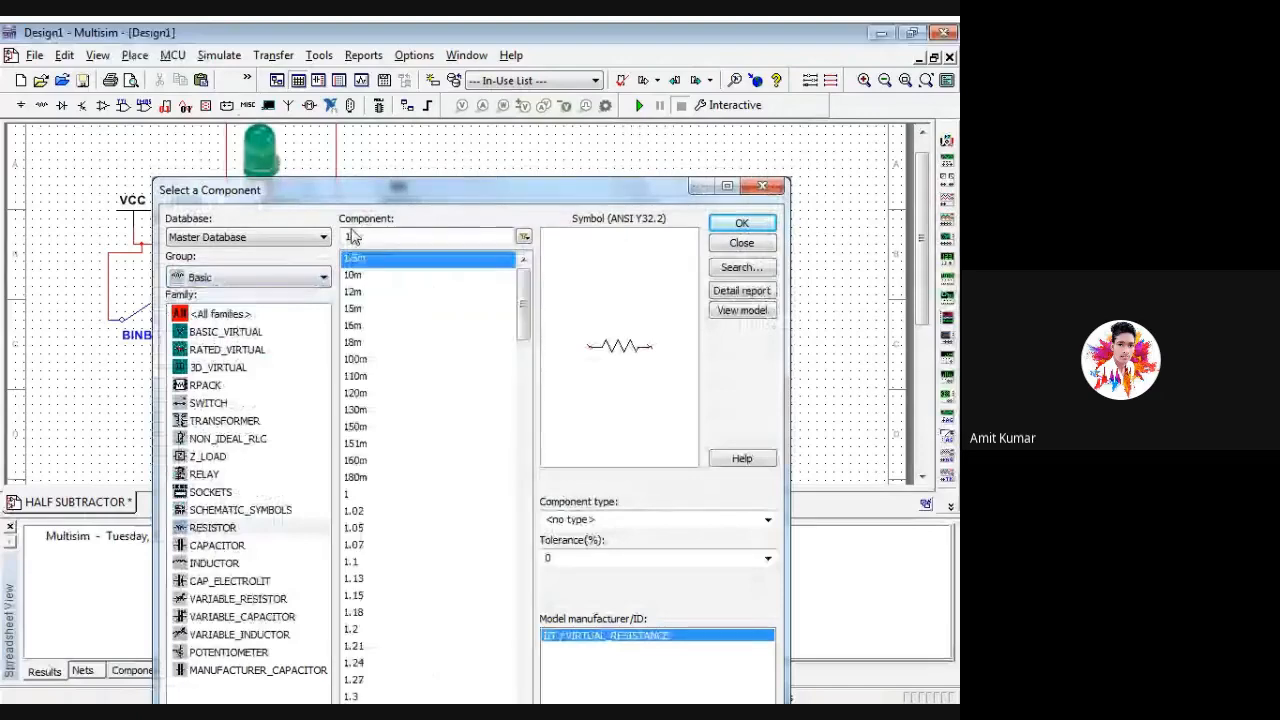
{"action": "type", "text": "00"}
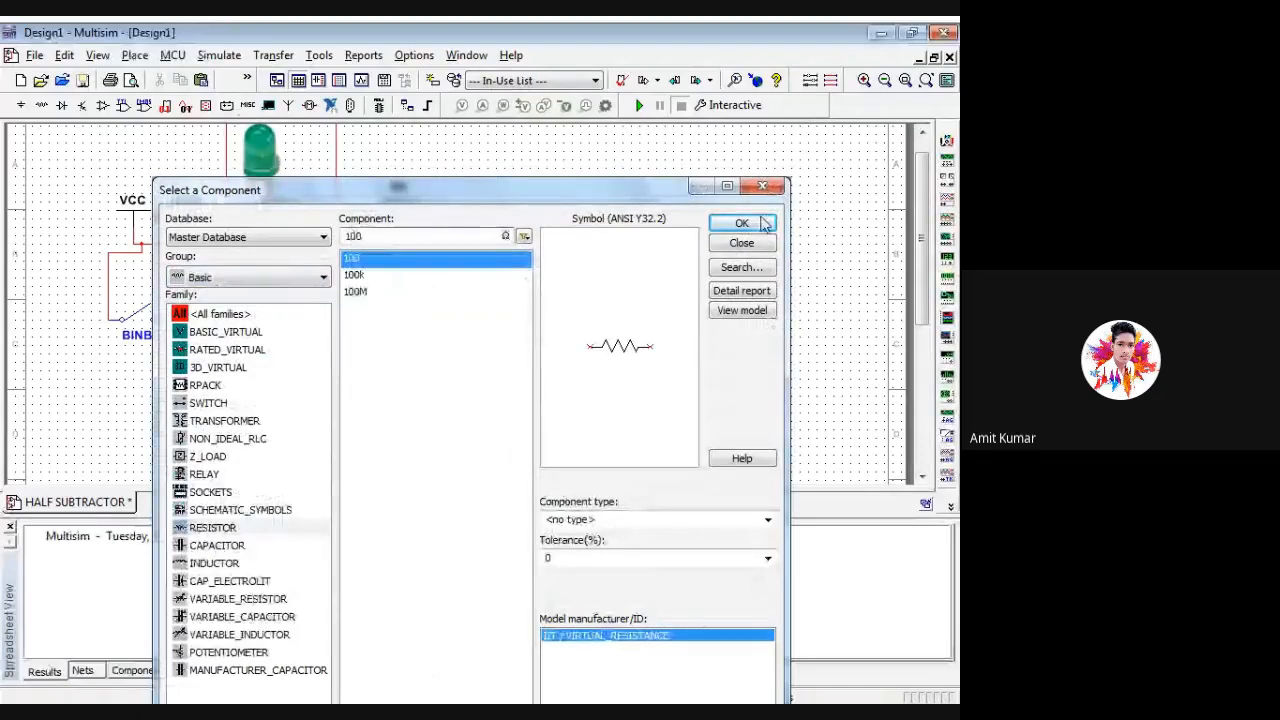
{"action": "left_click", "coordinate": [763, 223]}
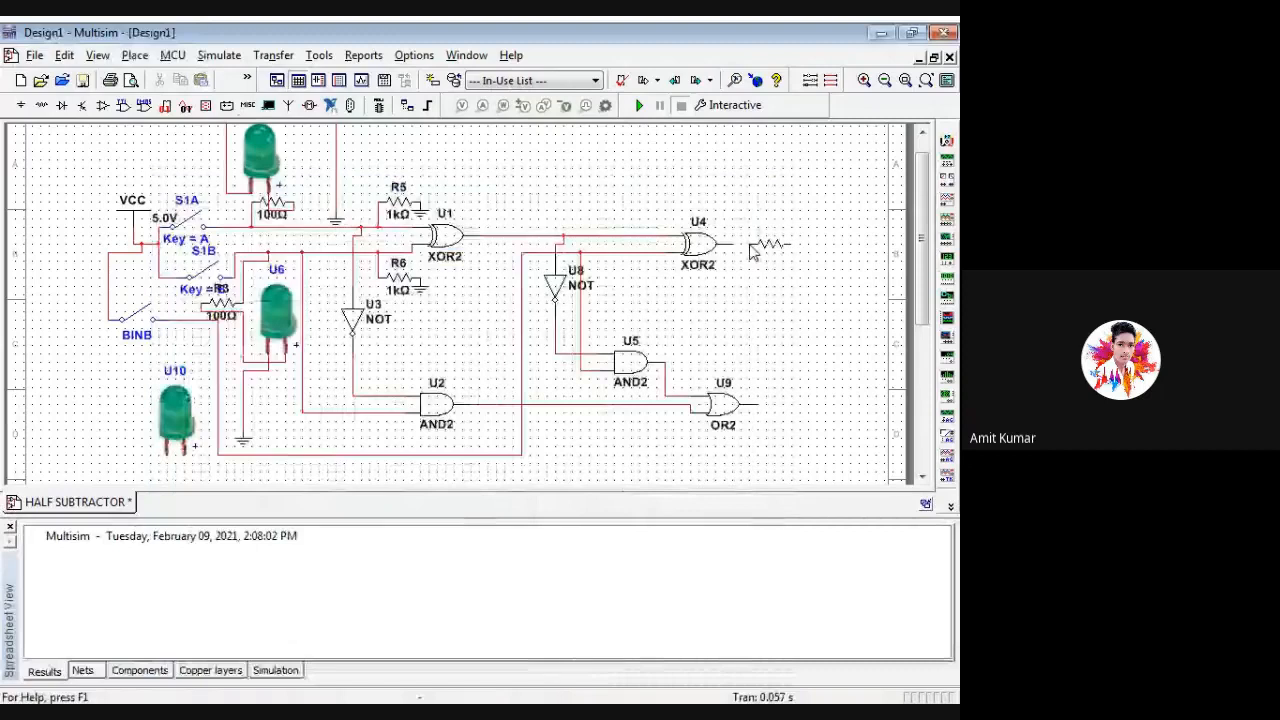
{"action": "left_click", "coordinate": [755, 251]}
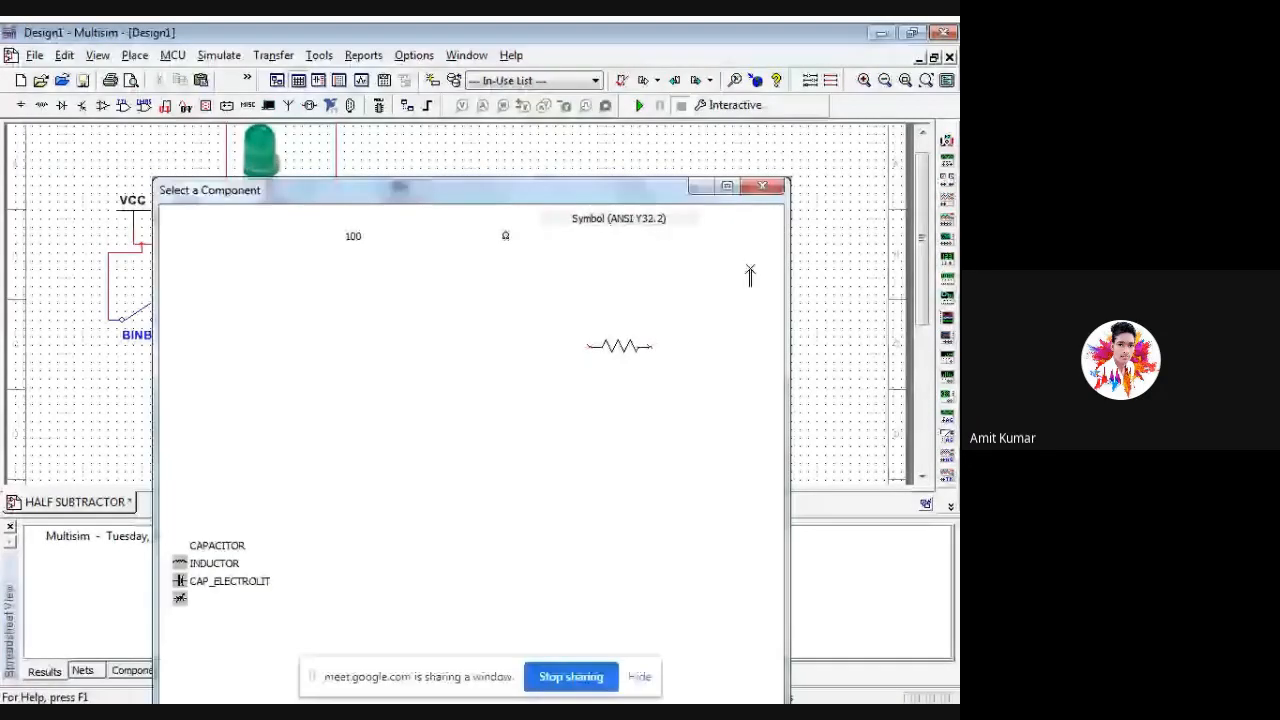
Place two more 100 Ω resistors, one at OR gate U9's output and one below the BINB switch
{"action": "left_click", "coordinate": [761, 224]}
{"action": "left_click", "coordinate": [770, 407]}
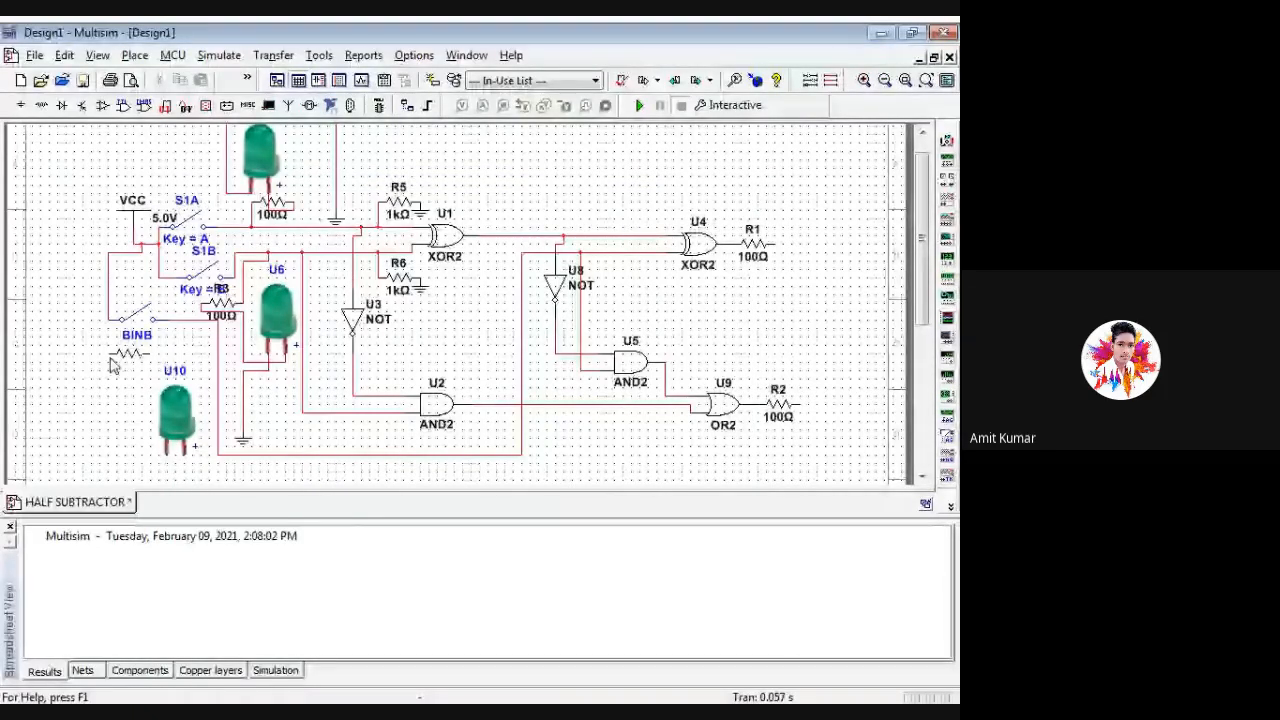
{"action": "left_click", "coordinate": [119, 370]}
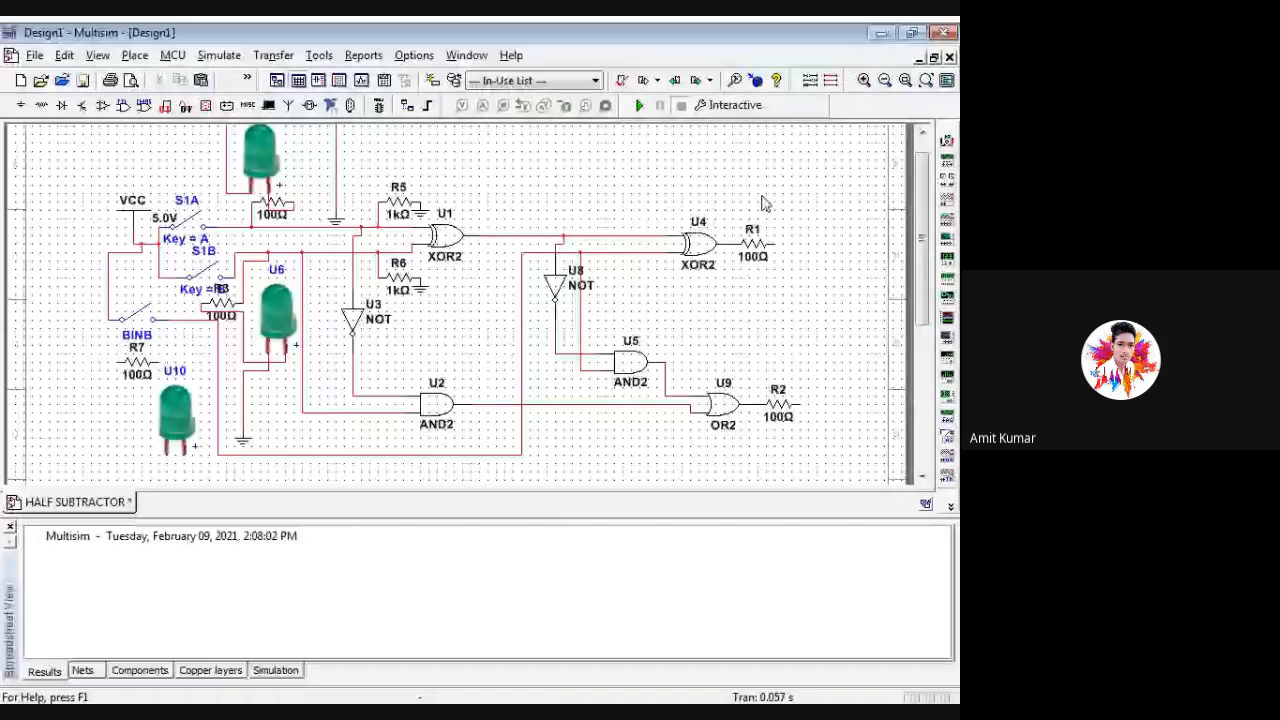
Wire resistor R7 between the BINB line and LED U10's positive pin, and shift U10 slightly up and right
{"action": "left_click", "coordinate": [175, 320]}
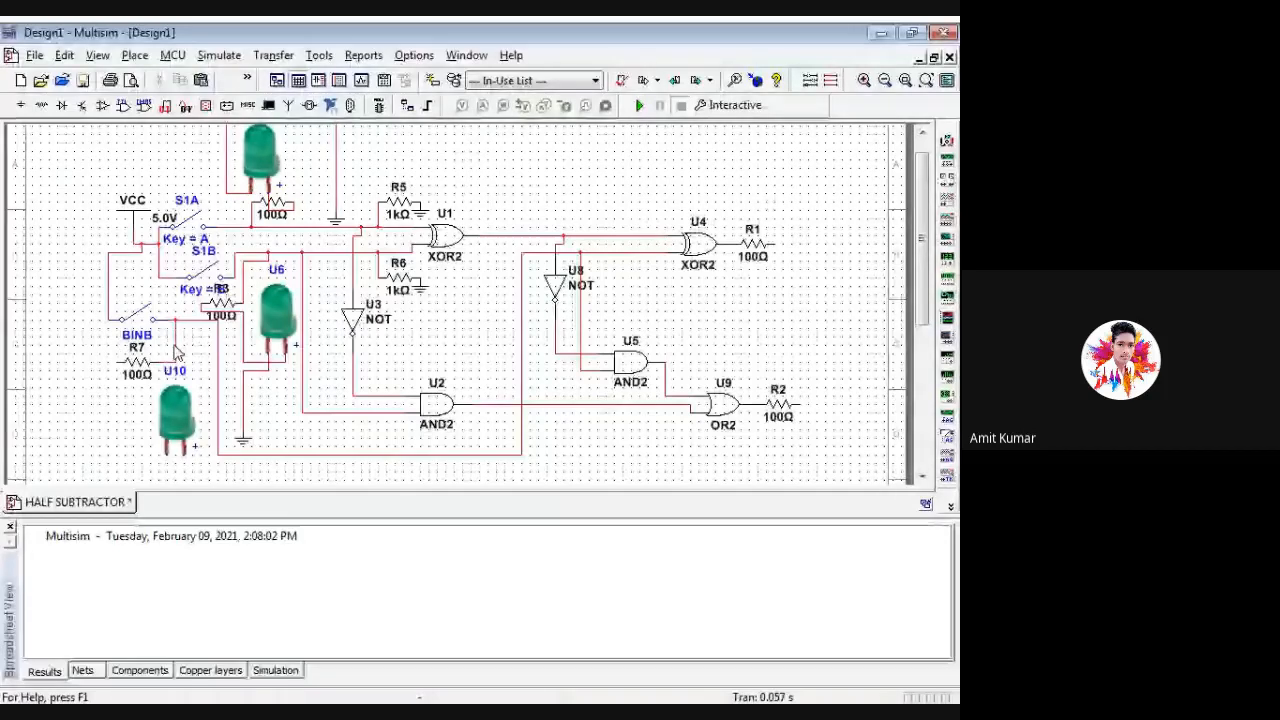
{"action": "left_click", "coordinate": [175, 347]}
{"action": "left_click", "coordinate": [184, 455]}
{"action": "left_click", "coordinate": [117, 362]}
{"action": "left_click_drag", "start_coordinate": [176, 410], "coordinate": [193, 393]}
{"action": "left_click", "coordinate": [340, 440]}
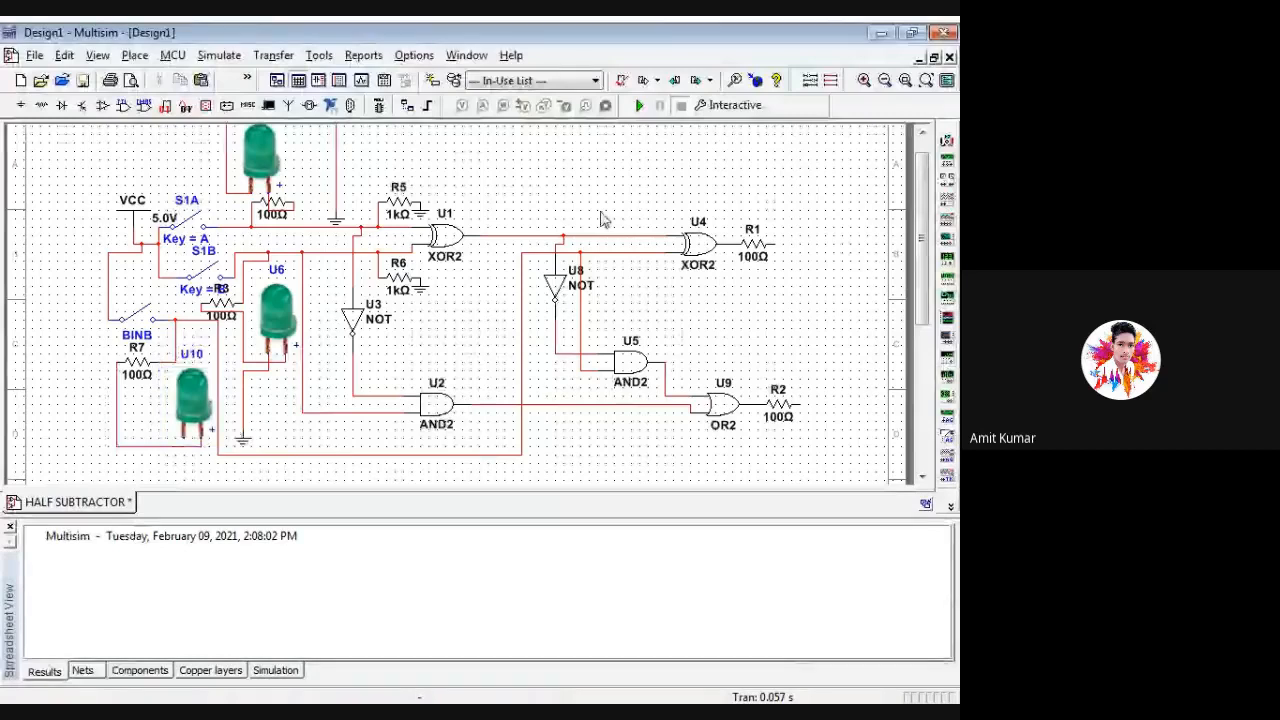
Place a Led1_Red LED above and right of resistor R1 and a Led2_Yellow LED above and right of R2
{"action": "left_click", "coordinate": [247, 105]}
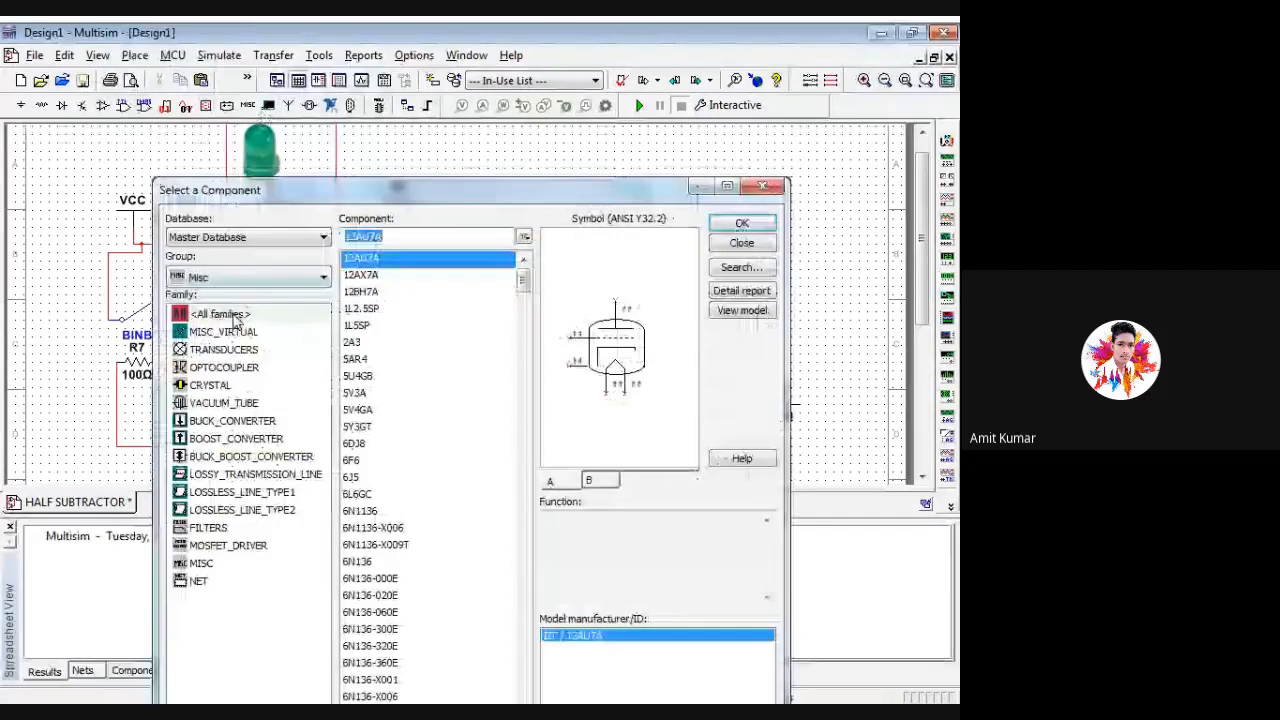
{"action": "type", "text": "LED"}
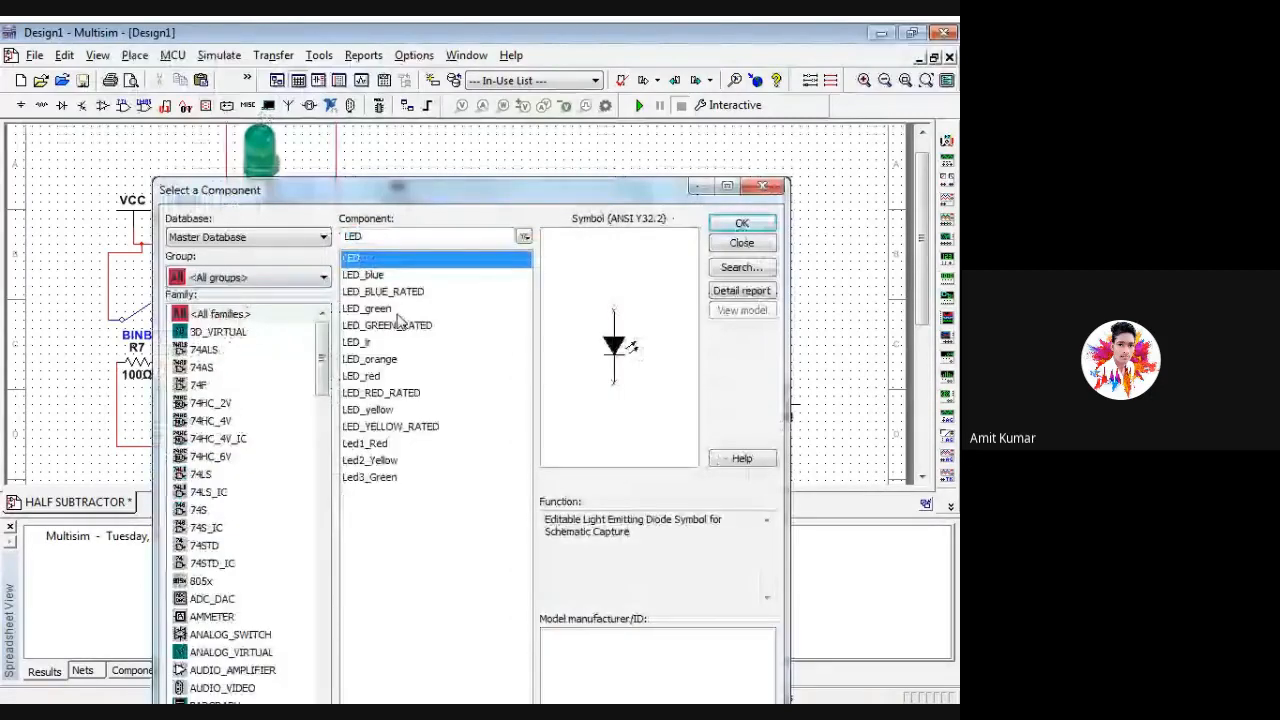
{"action": "double_click", "coordinate": [372, 477]}
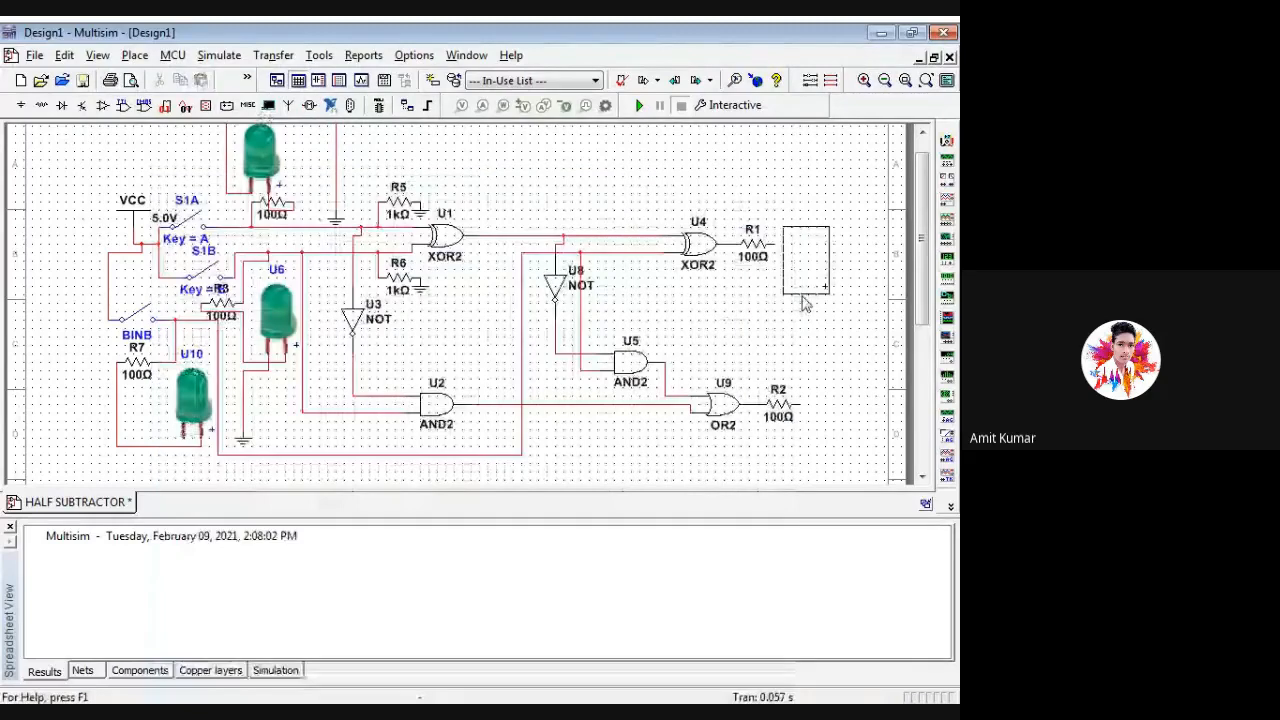
{"action": "left_click", "coordinate": [805, 305]}
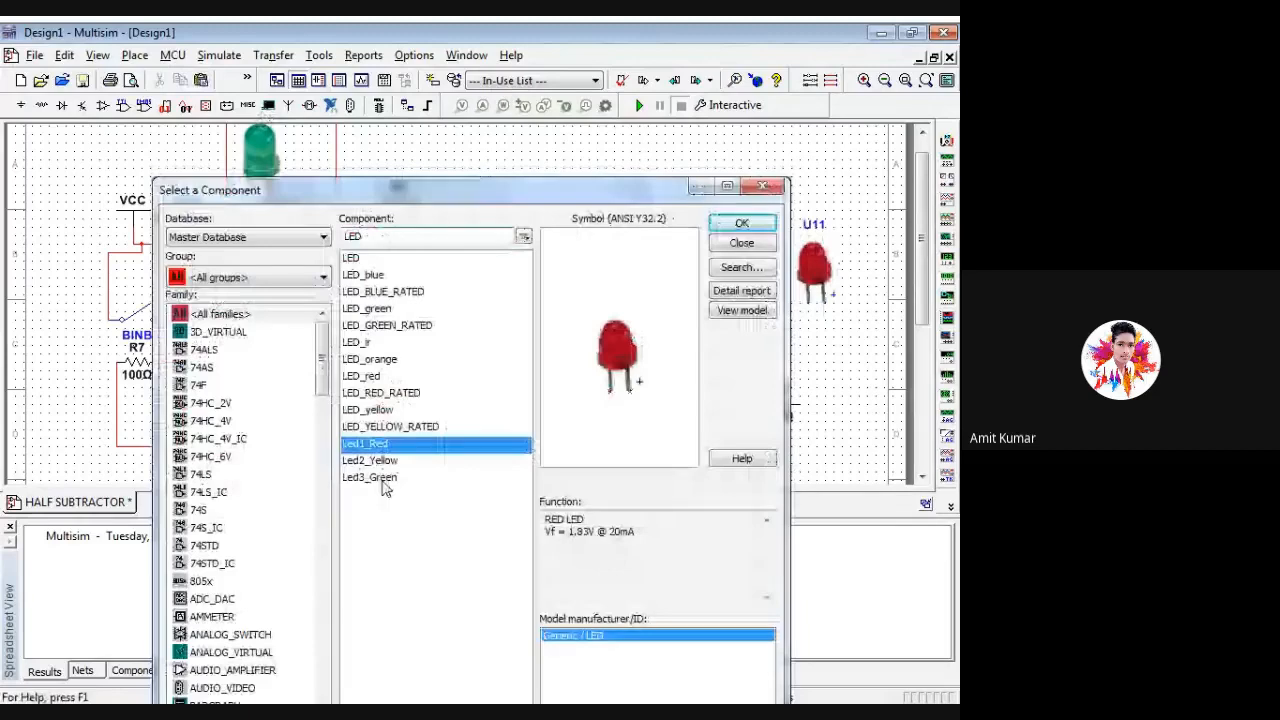
{"action": "double_click", "coordinate": [383, 479]}
{"action": "left_click", "coordinate": [820, 370]}
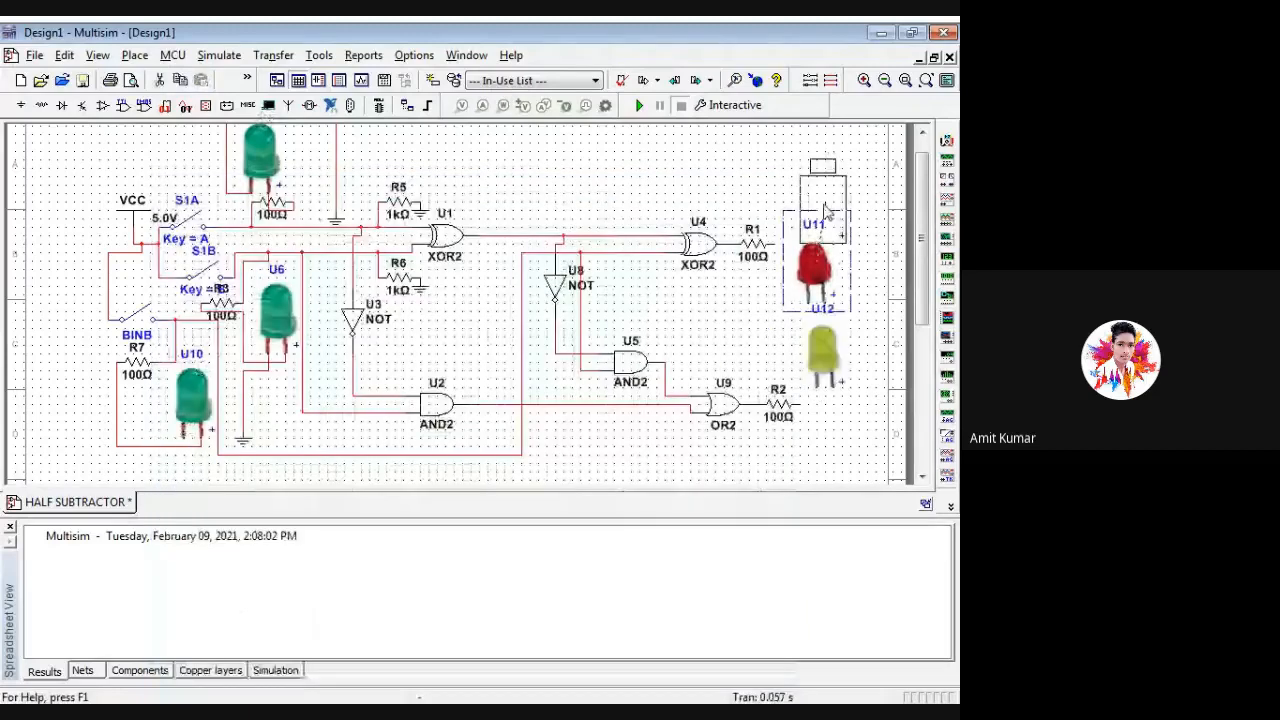
{"action": "left_click_drag", "start_coordinate": [826, 210], "coordinate": [826, 210]}
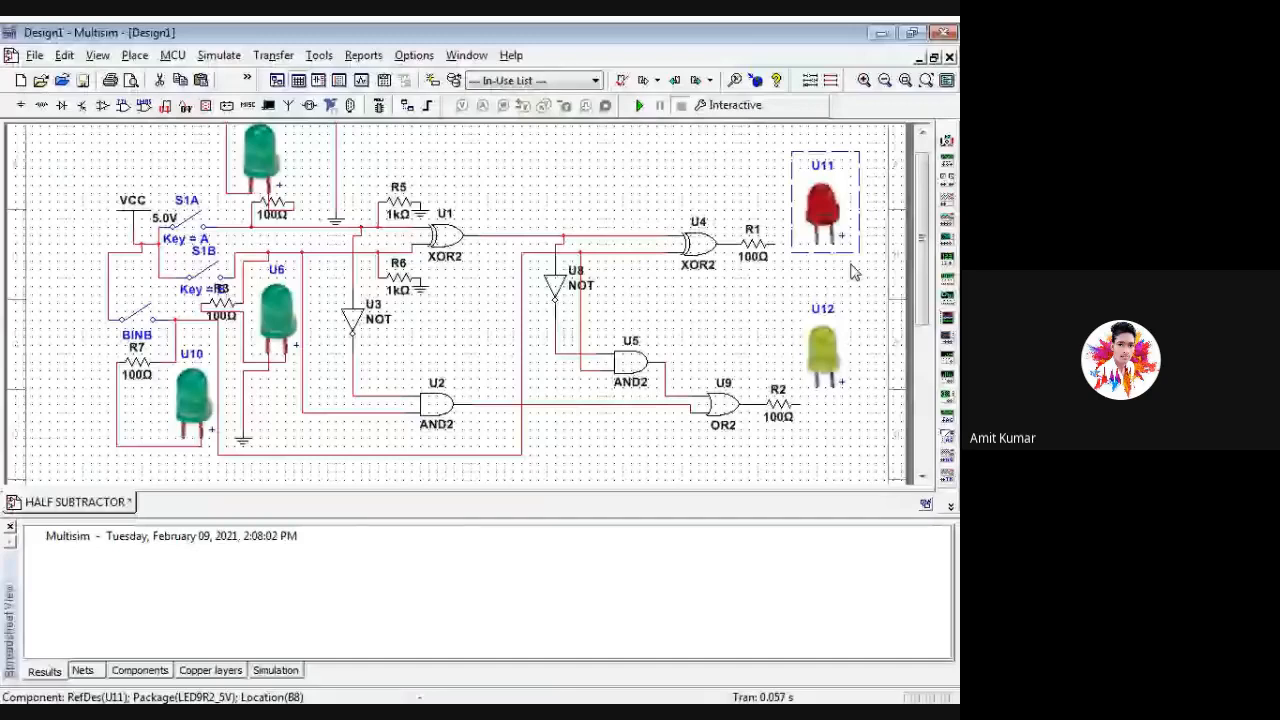
{"action": "left_click", "coordinate": [853, 272]}
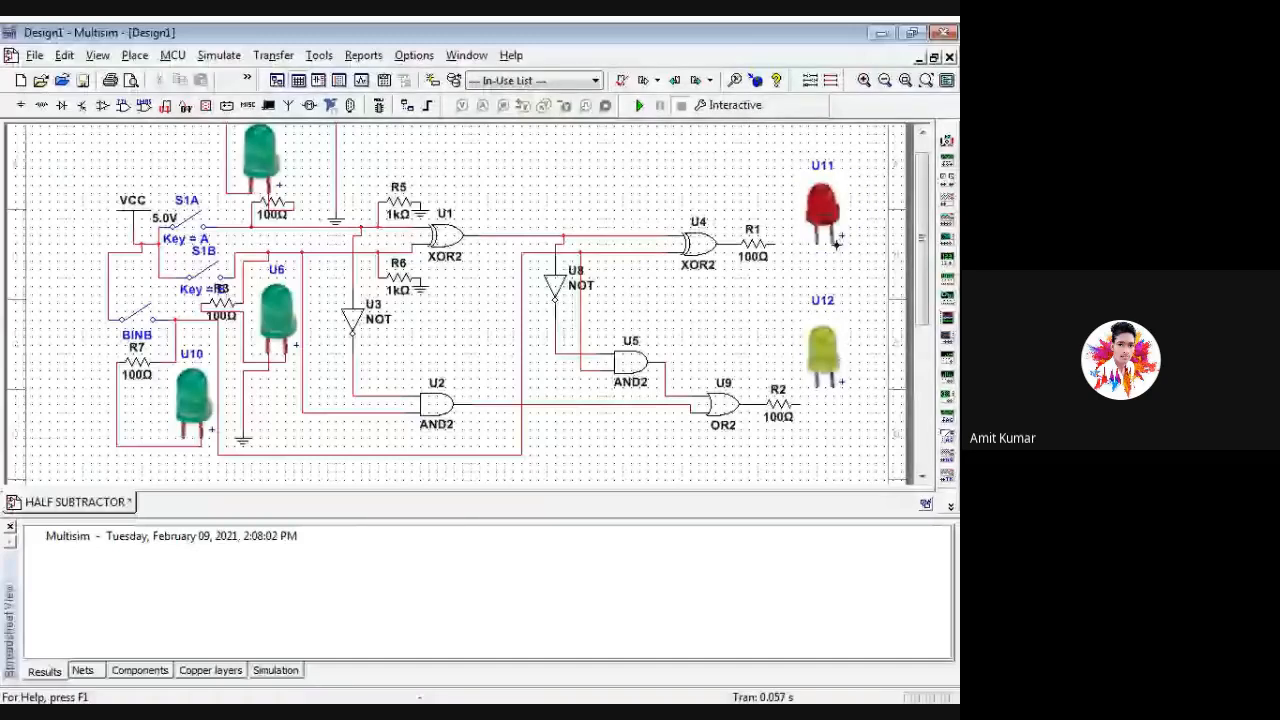
Wire R1 to red LED U11's positive pin and R2 to yellow LED U12's positive pin, raising both LEDs slightly
{"action": "left_click", "coordinate": [832, 218]}
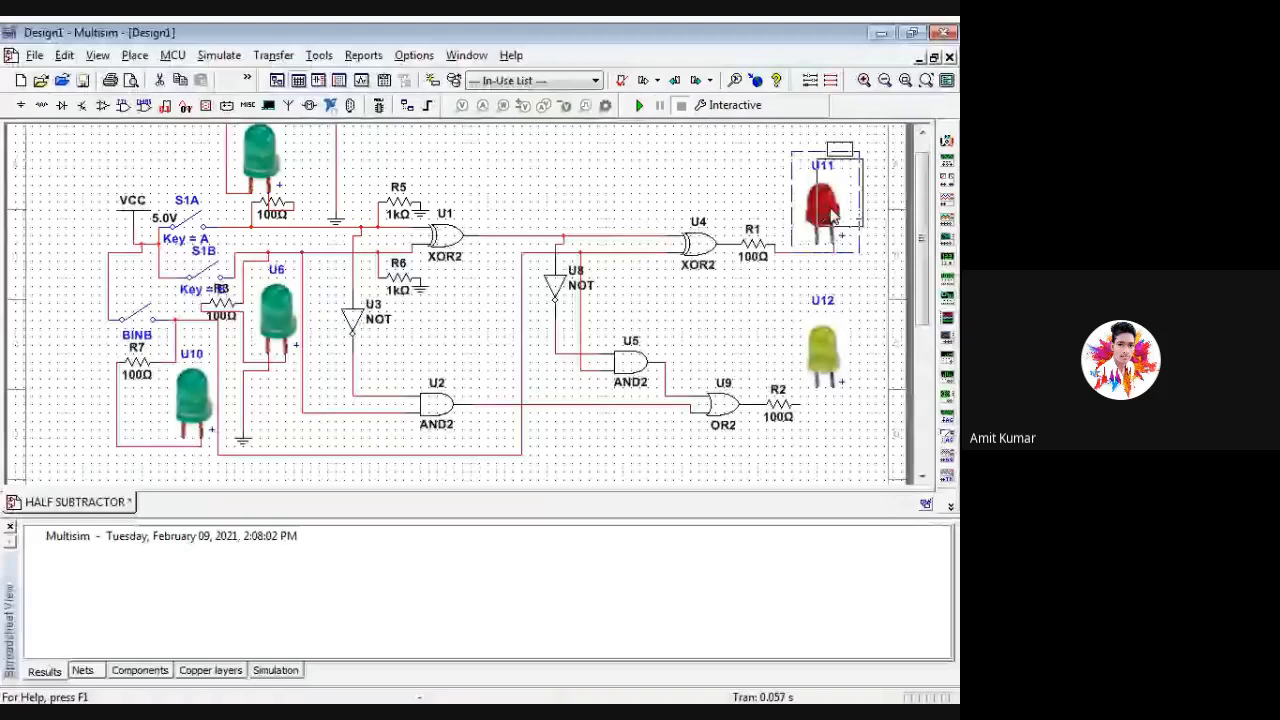
{"action": "left_click_drag", "start_coordinate": [832, 218], "coordinate": [849, 201]}
{"action": "left_click", "coordinate": [840, 382]}
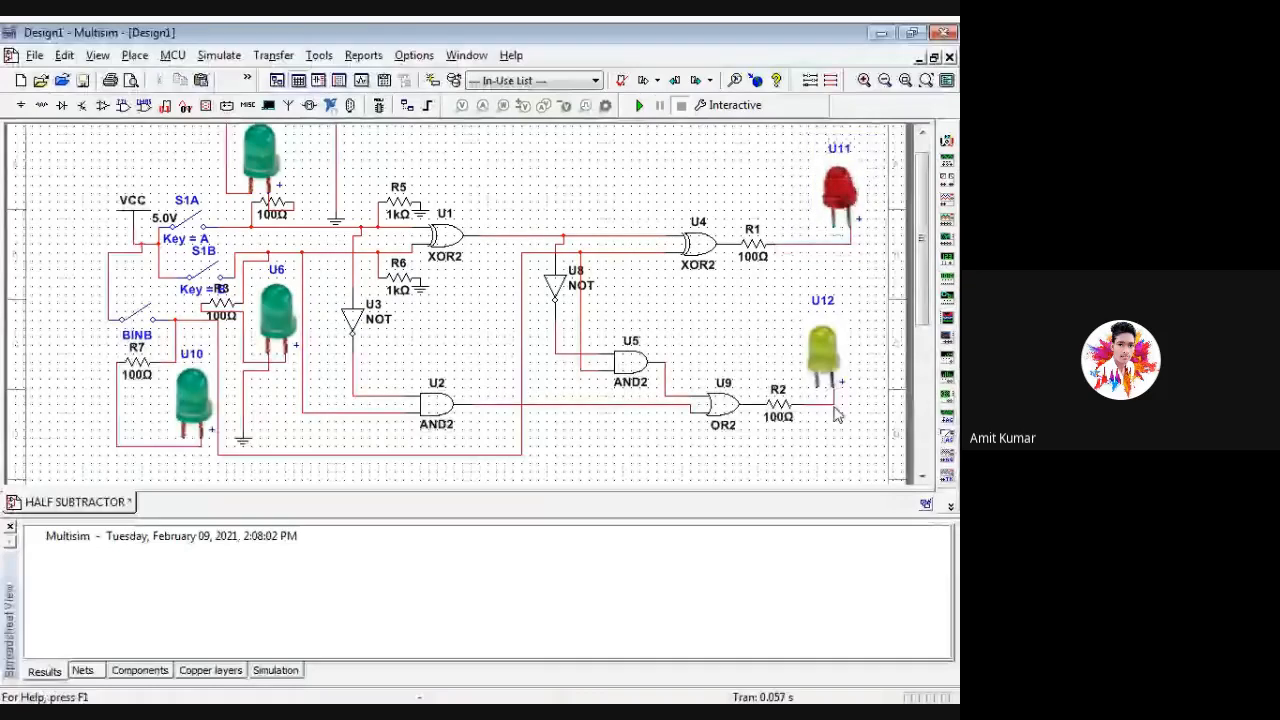
{"action": "left_click_drag", "start_coordinate": [821, 384], "coordinate": [830, 350]}
{"action": "left_click", "coordinate": [714, 320]}
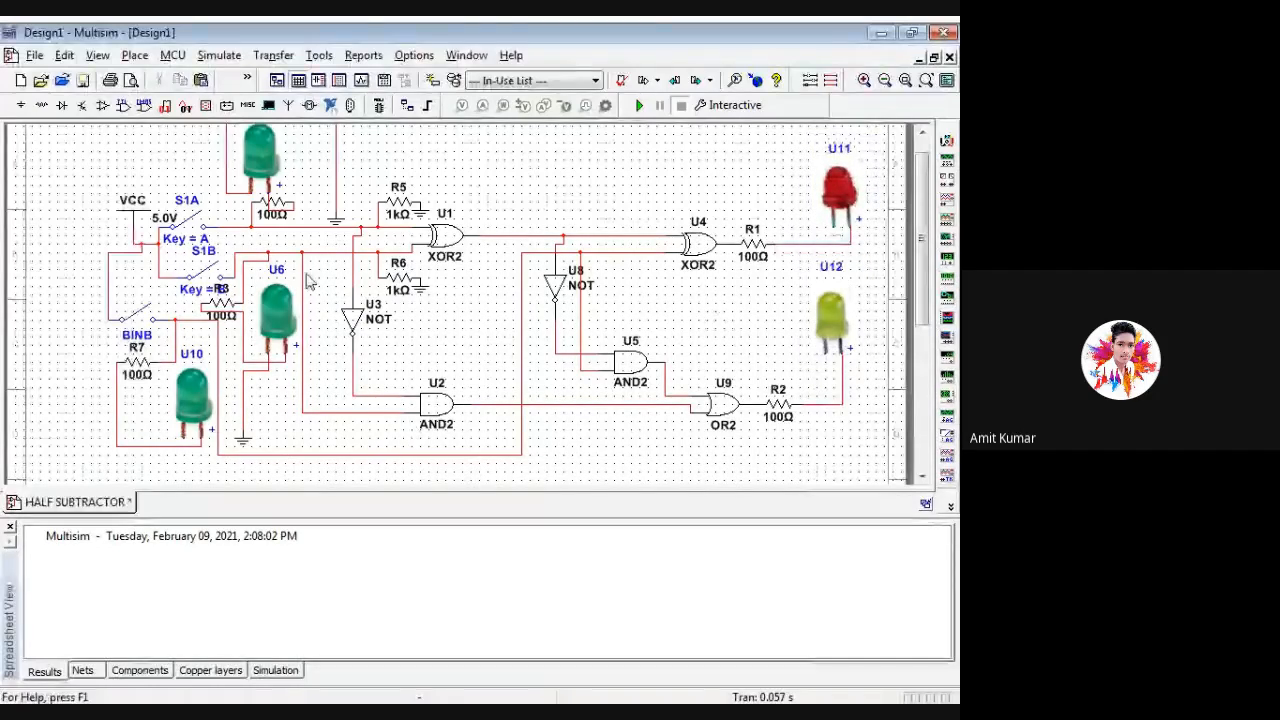
Place a 1 kΩ resistor below LED U6, just right of the ground symbol there
{"action": "left_click", "coordinate": [249, 106]}
{"action": "left_click", "coordinate": [323, 278]}
{"action": "left_click", "coordinate": [215, 332]}
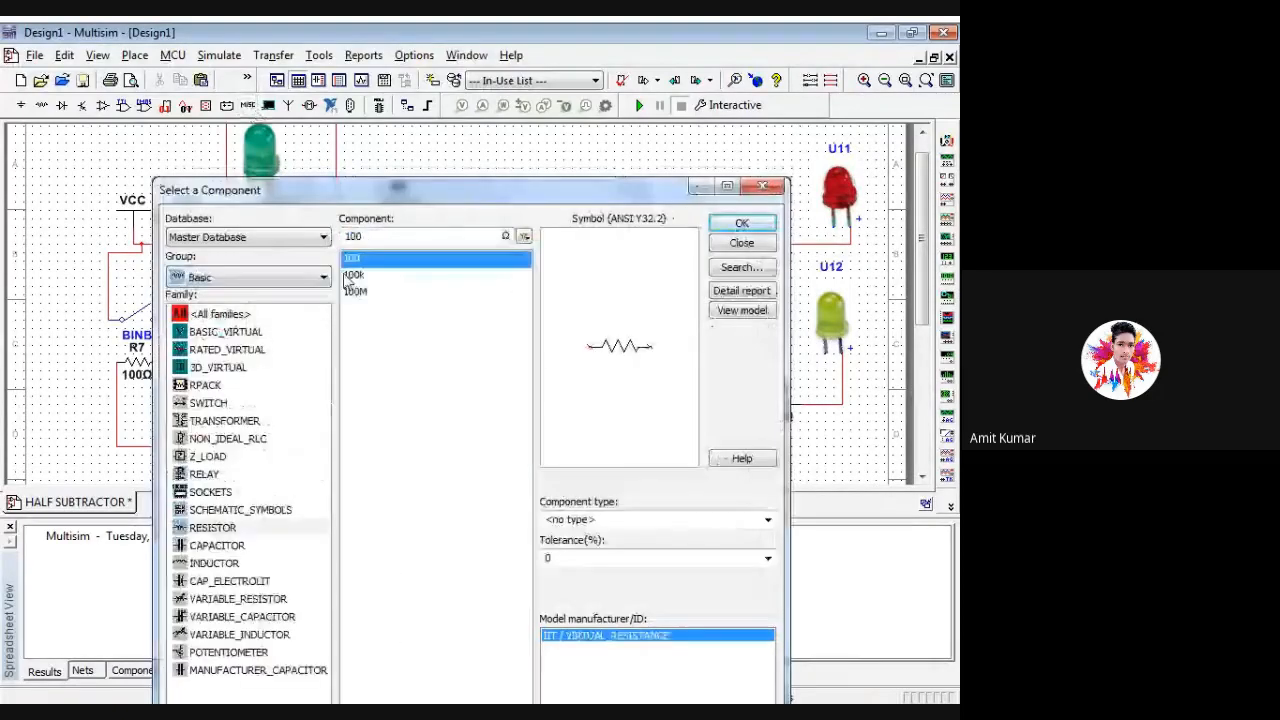
{"action": "left_click", "coordinate": [366, 238]}
{"action": "key", "text": "BackSpace"}
{"action": "key", "text": "BackSpace"}
{"action": "key", "text": "BackSpace"}
{"action": "type", "text": "1K"}
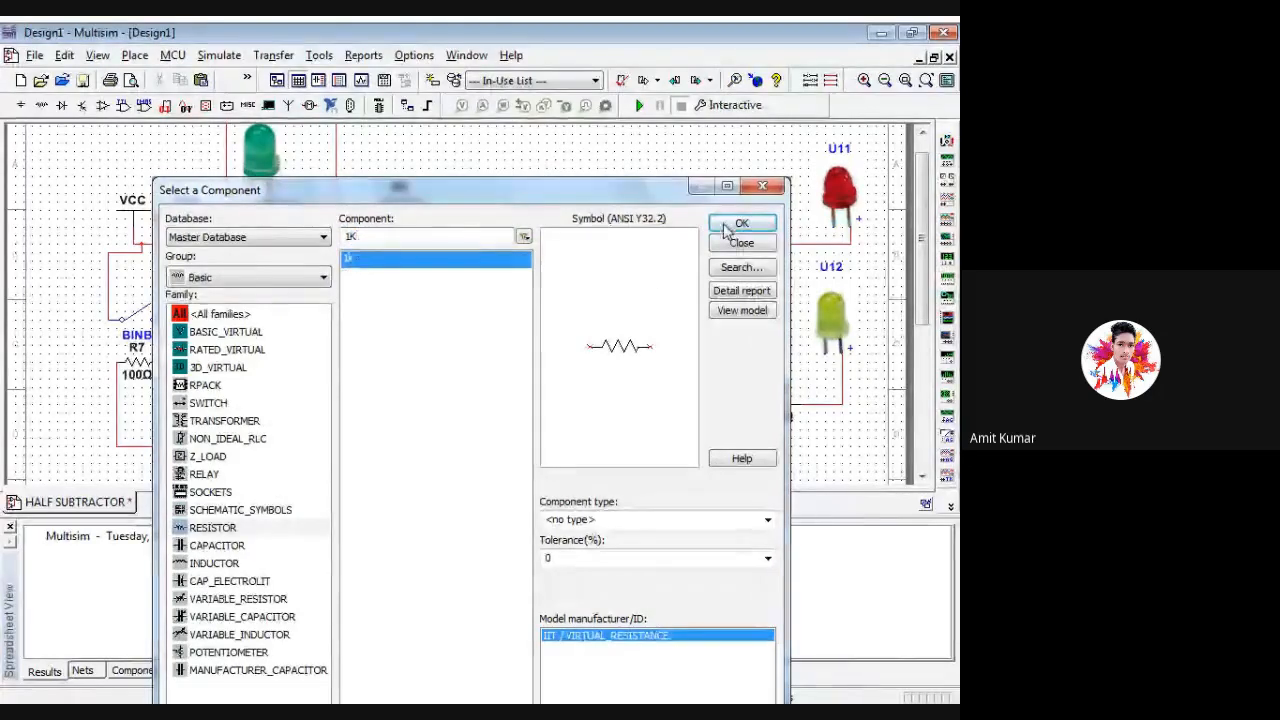
{"action": "left_click", "coordinate": [740, 224]}
{"action": "scroll", "coordinate": [163, 408], "scroll_direction": "down", "scroll_amount": 3}
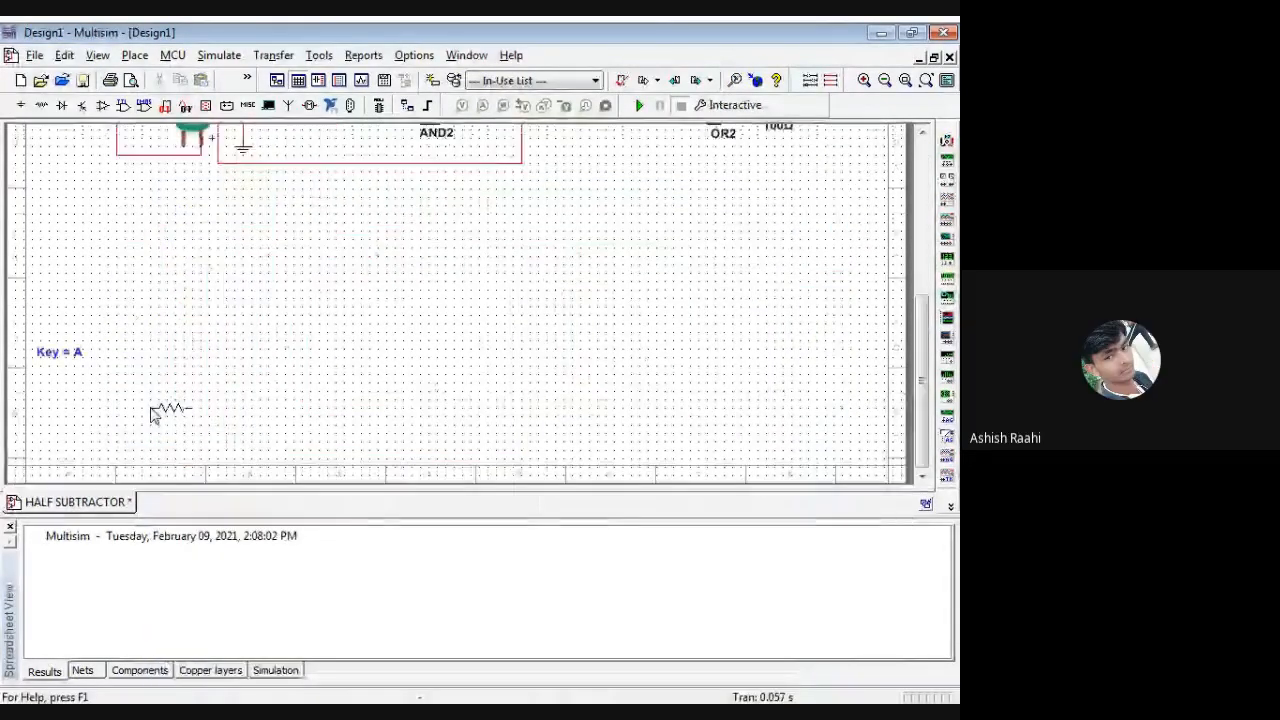
{"action": "scroll", "coordinate": [193, 393], "scroll_direction": "up", "scroll_amount": 3}
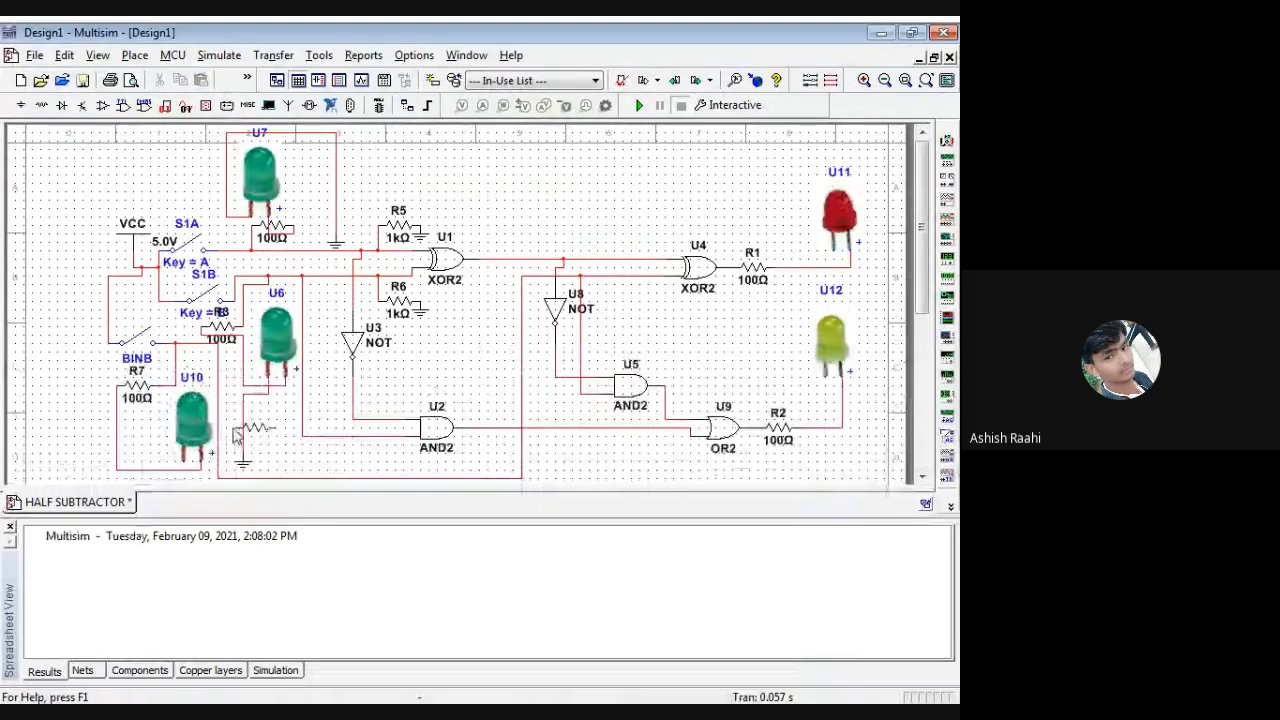
{"action": "left_click", "coordinate": [254, 446]}
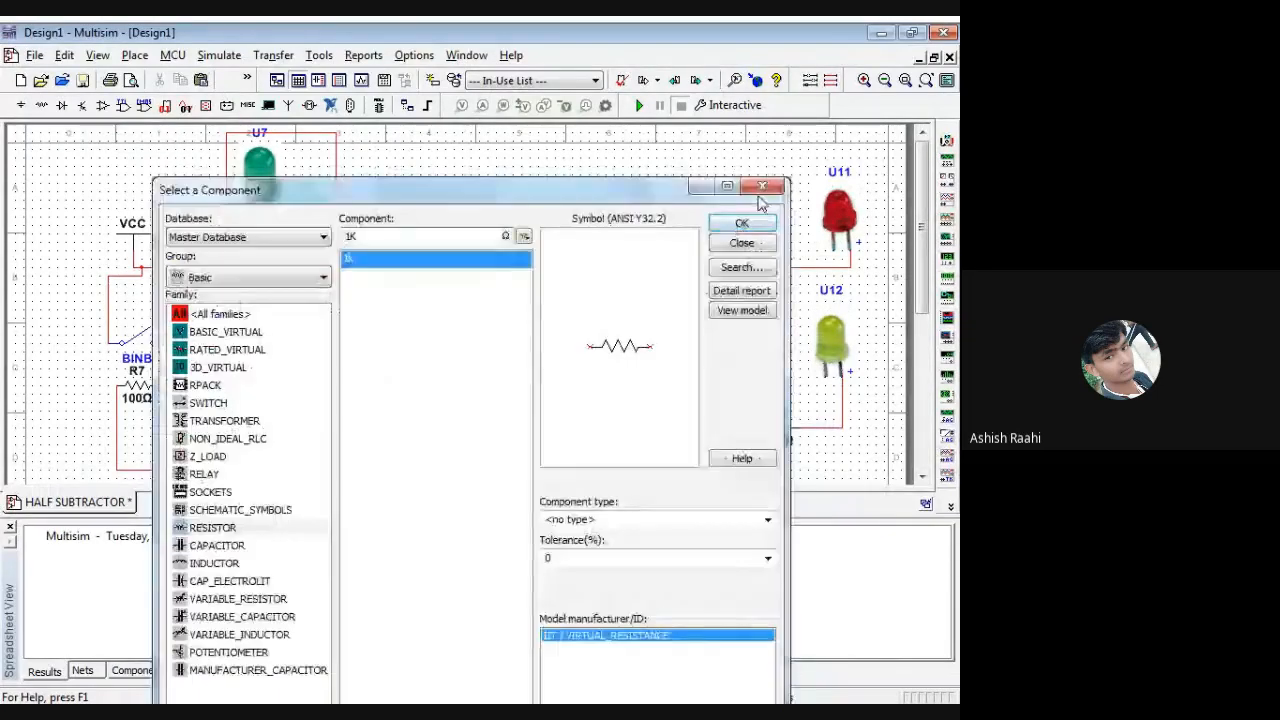
{"action": "left_click", "coordinate": [740, 243]}
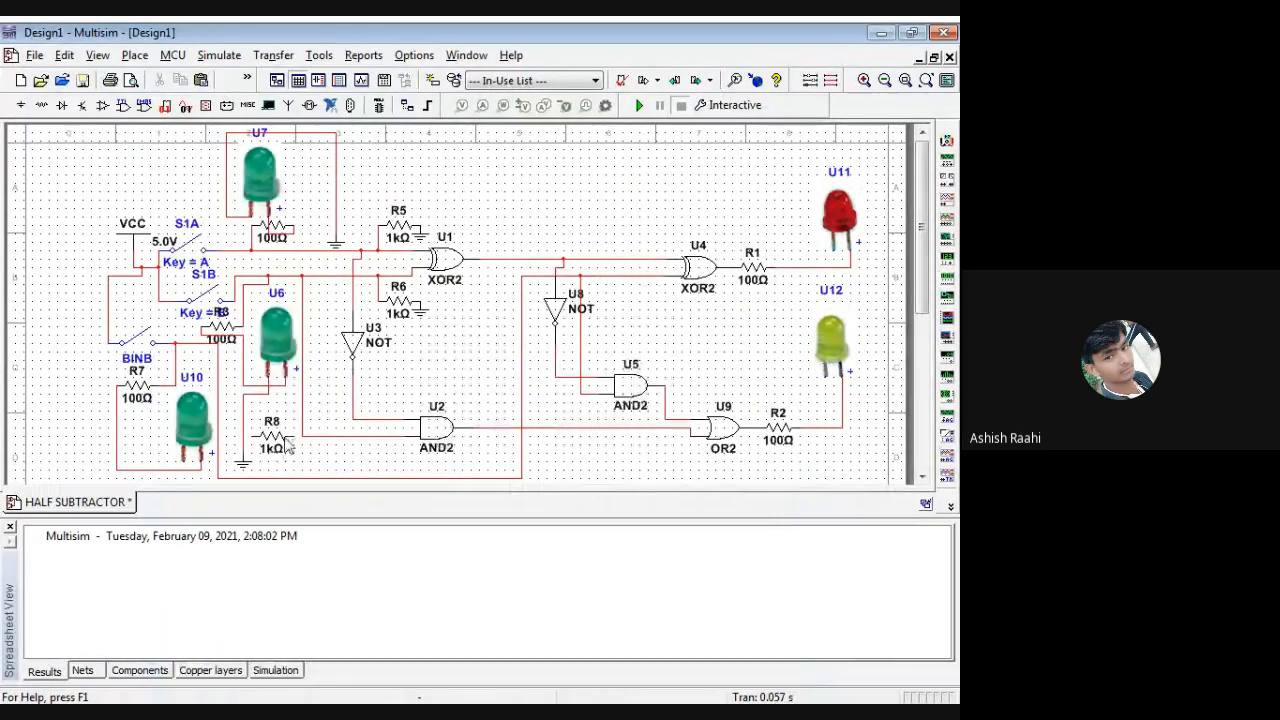
Wire the new 1 kΩ resistor R8 to the BINB line running along the bottom of the circuit
{"action": "scroll", "coordinate": [260, 460], "scroll_direction": "down", "scroll_amount": 5}
{"action": "scroll", "coordinate": [260, 460], "scroll_direction": "up", "scroll_amount": 5}
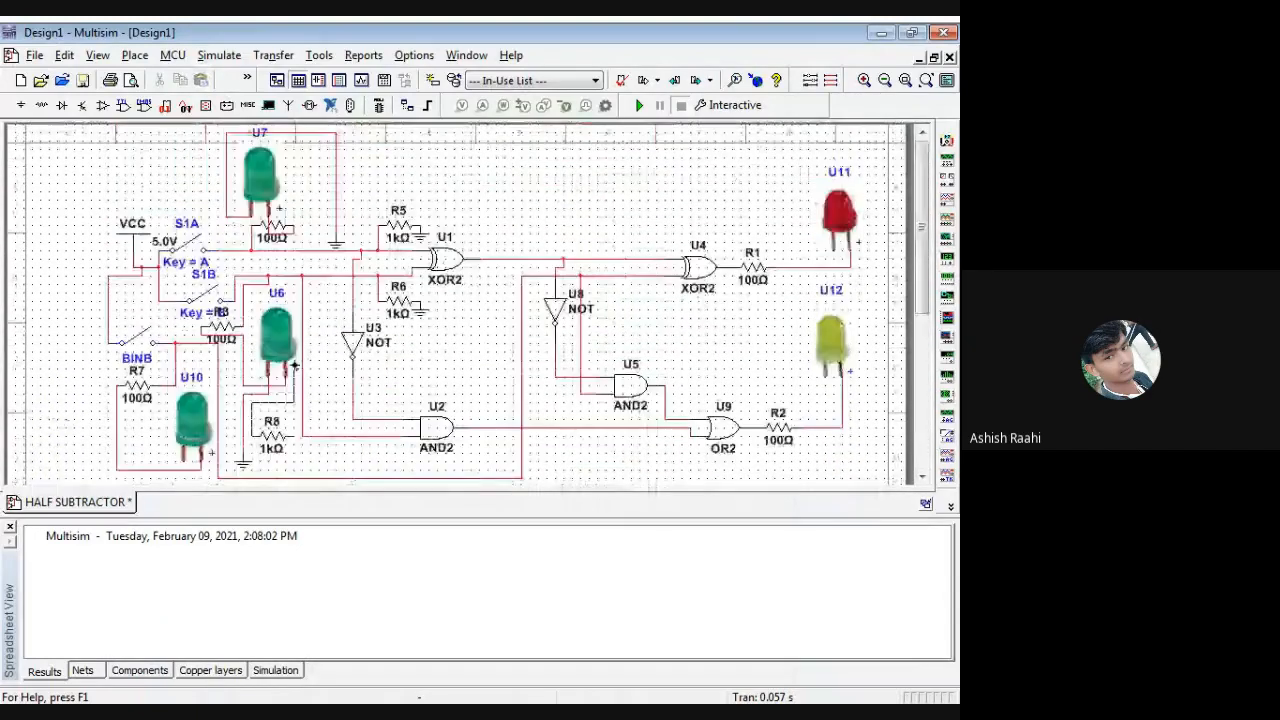
{"action": "left_click", "coordinate": [259, 342]}
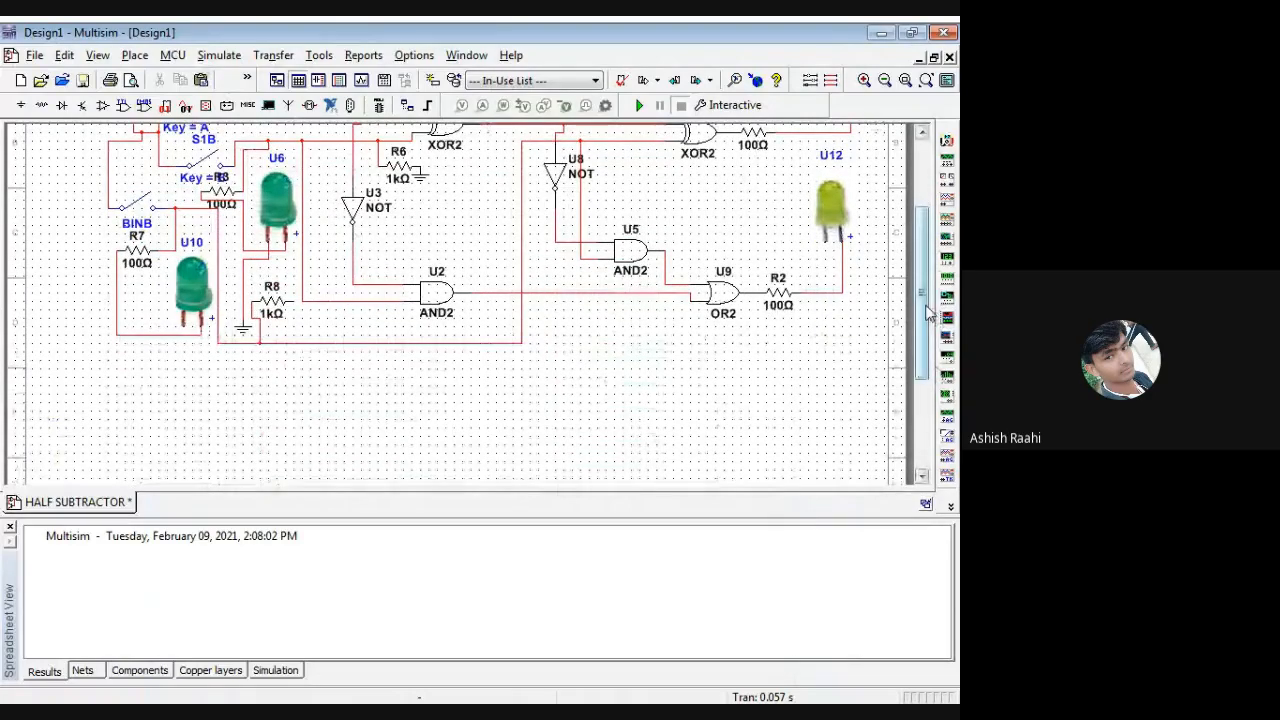
{"action": "scroll", "coordinate": [928, 313], "scroll_direction": "up", "scroll_amount": 4}
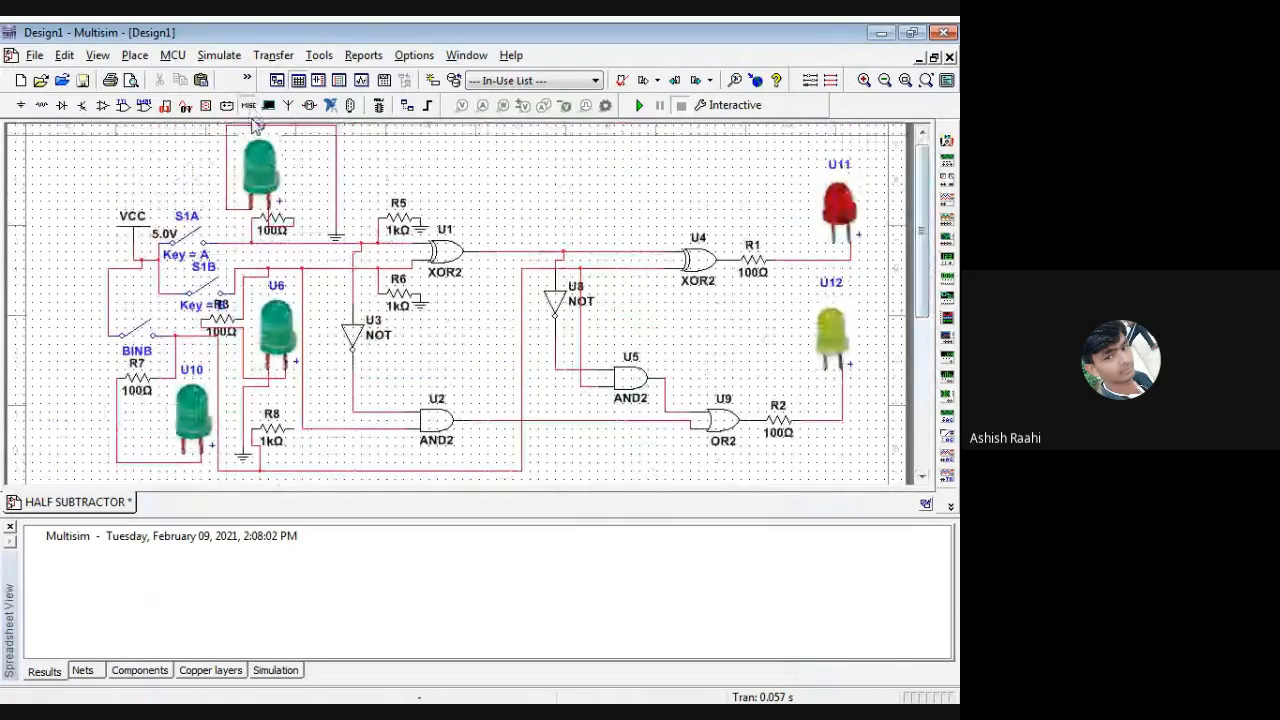
Place GROUND symbols from the power sources on the negative pins of red LED U11 and yellow LED U12
{"action": "left_click", "coordinate": [248, 106]}
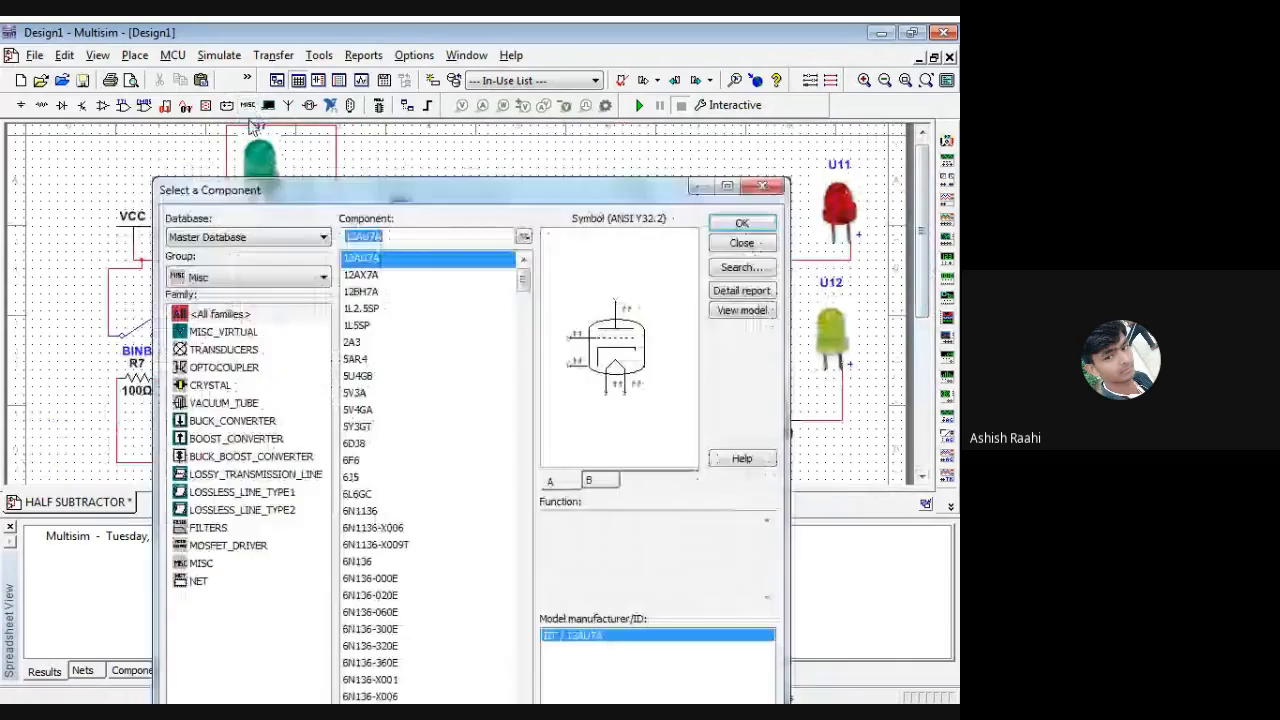
{"action": "left_click", "coordinate": [249, 278]}
{"action": "left_click", "coordinate": [238, 312]}
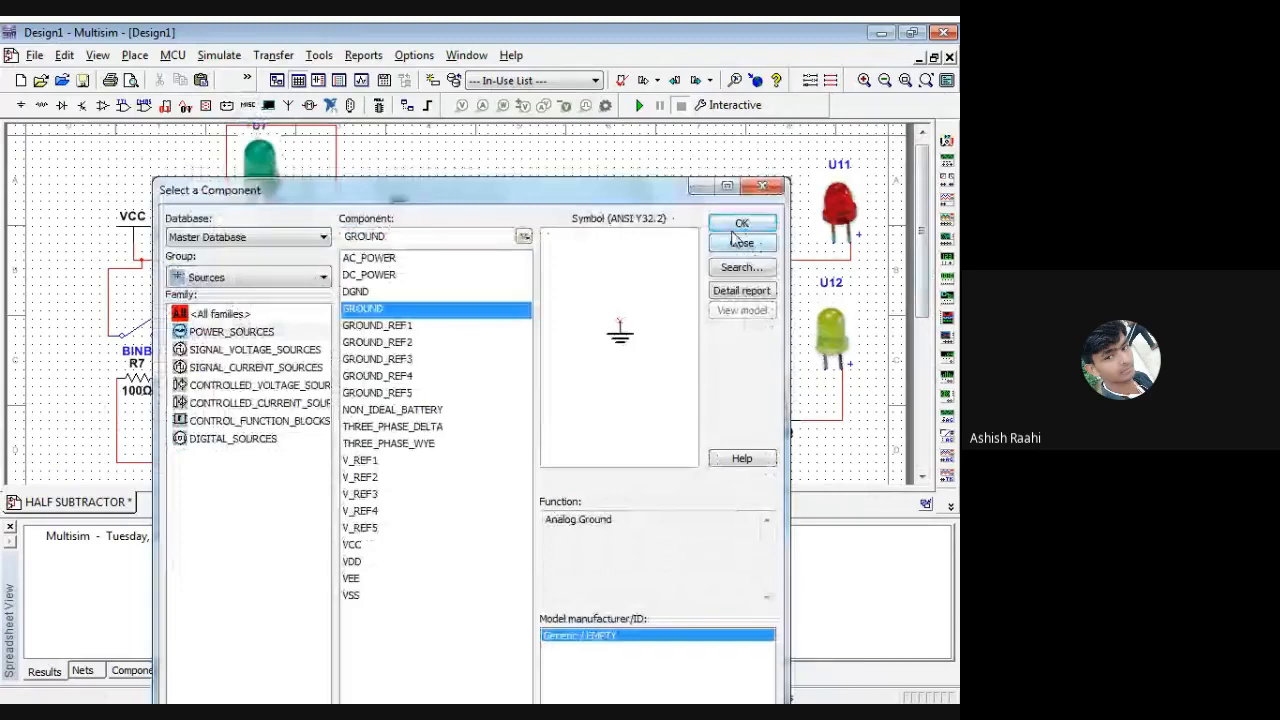
{"action": "left_click", "coordinate": [738, 242]}
{"action": "left_click", "coordinate": [833, 247]}
{"action": "left_click", "coordinate": [825, 376]}
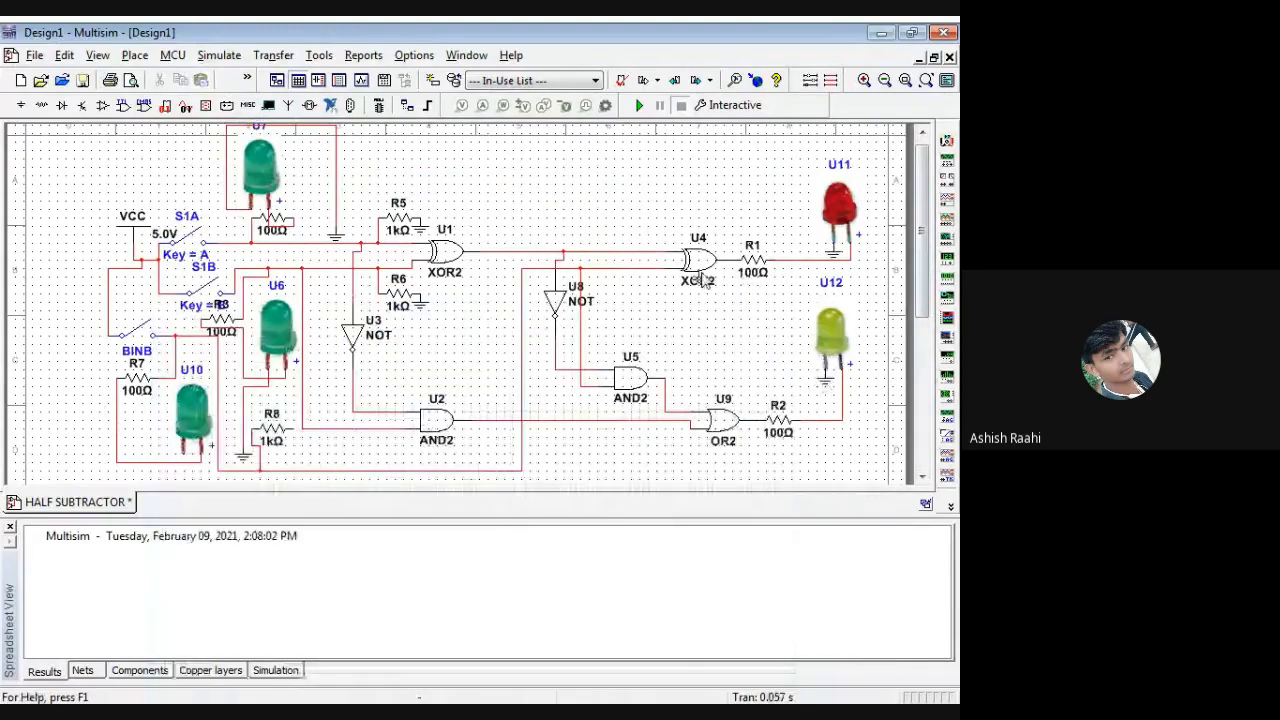
Place two more GROUND symbols, one at R8's free end and one at LED U10's negative pin
{"action": "left_click", "coordinate": [295, 441]}
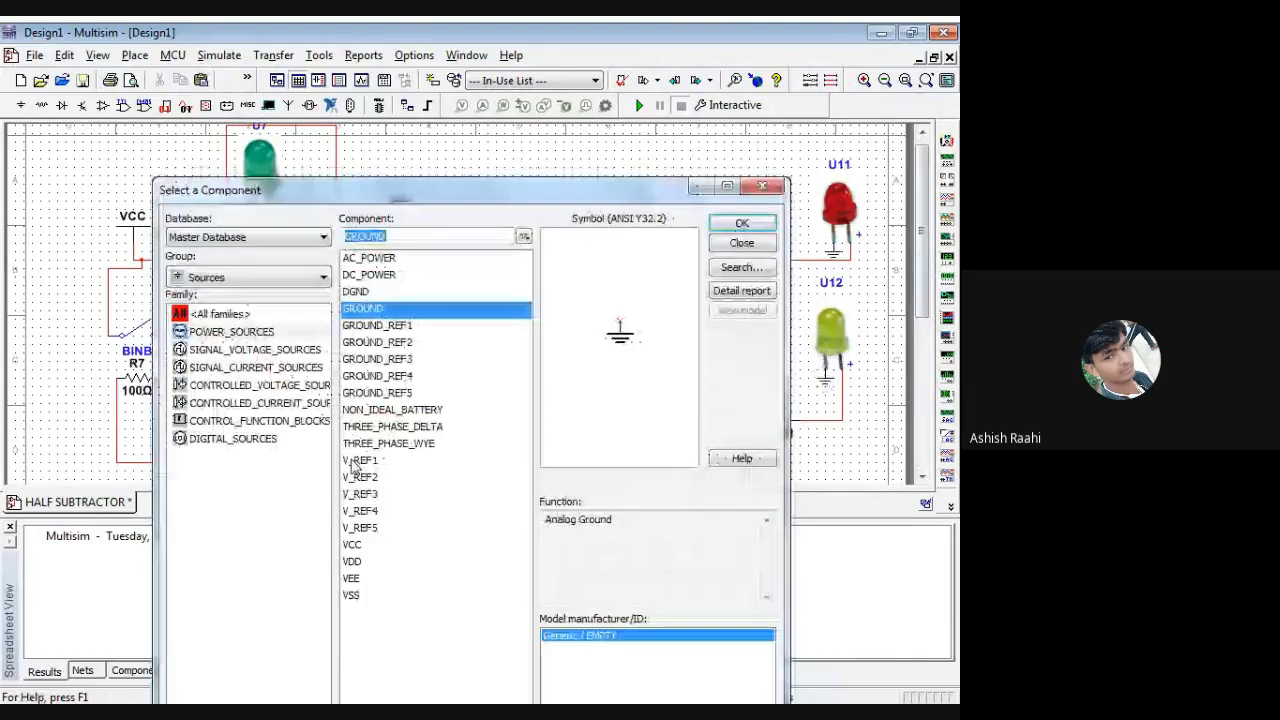
{"action": "key", "text": "Return"}
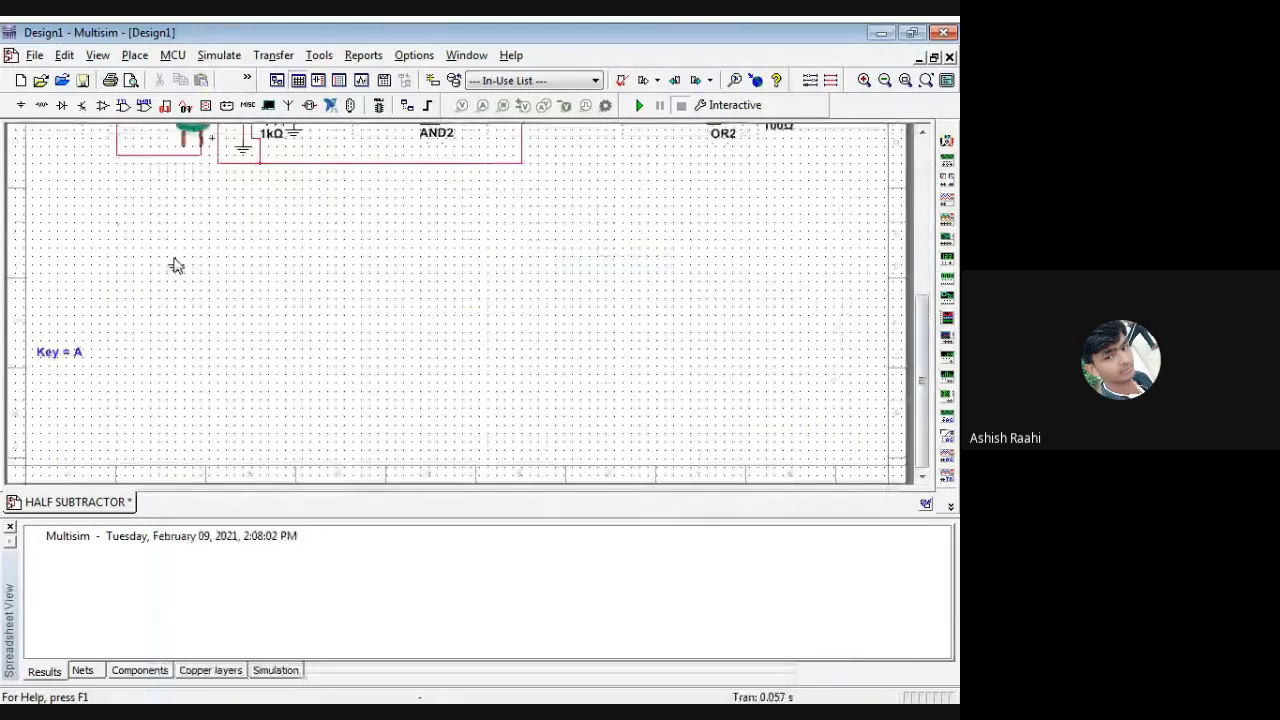
{"action": "scroll", "coordinate": [175, 265], "scroll_direction": "up", "scroll_amount": 3}
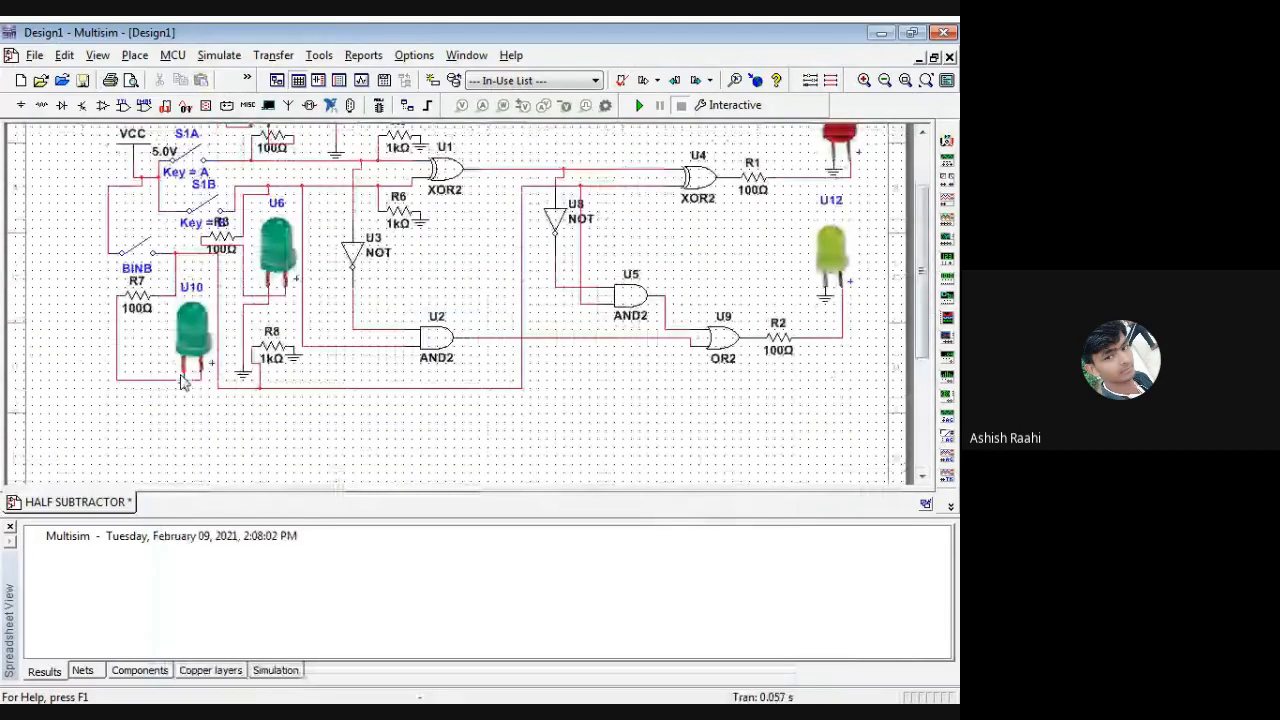
{"action": "left_click", "coordinate": [182, 381]}
Shift LED U10 slightly up and right, and move its ground symbol to the LED's left, clear of the R7 wire
{"action": "left_click", "coordinate": [192, 345]}
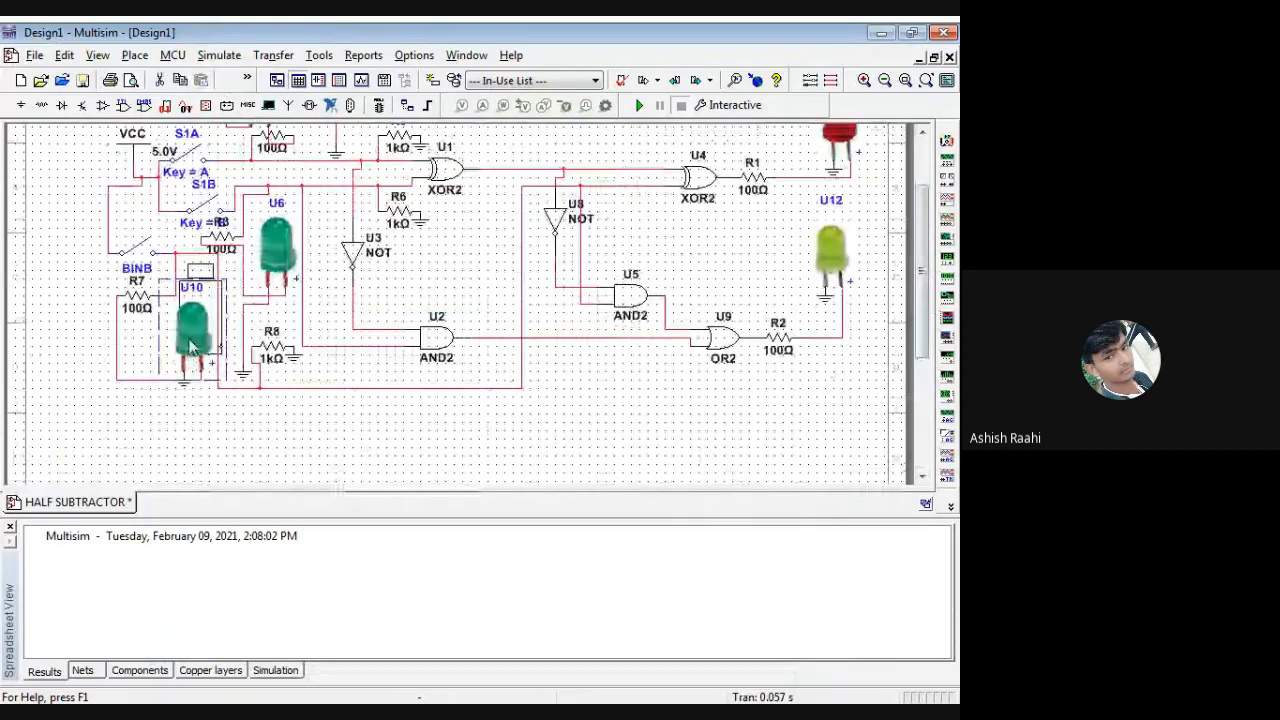
{"action": "left_click_drag", "start_coordinate": [192, 345], "coordinate": [200, 328]}
{"action": "left_click_drag", "start_coordinate": [183, 380], "coordinate": [175, 367]}
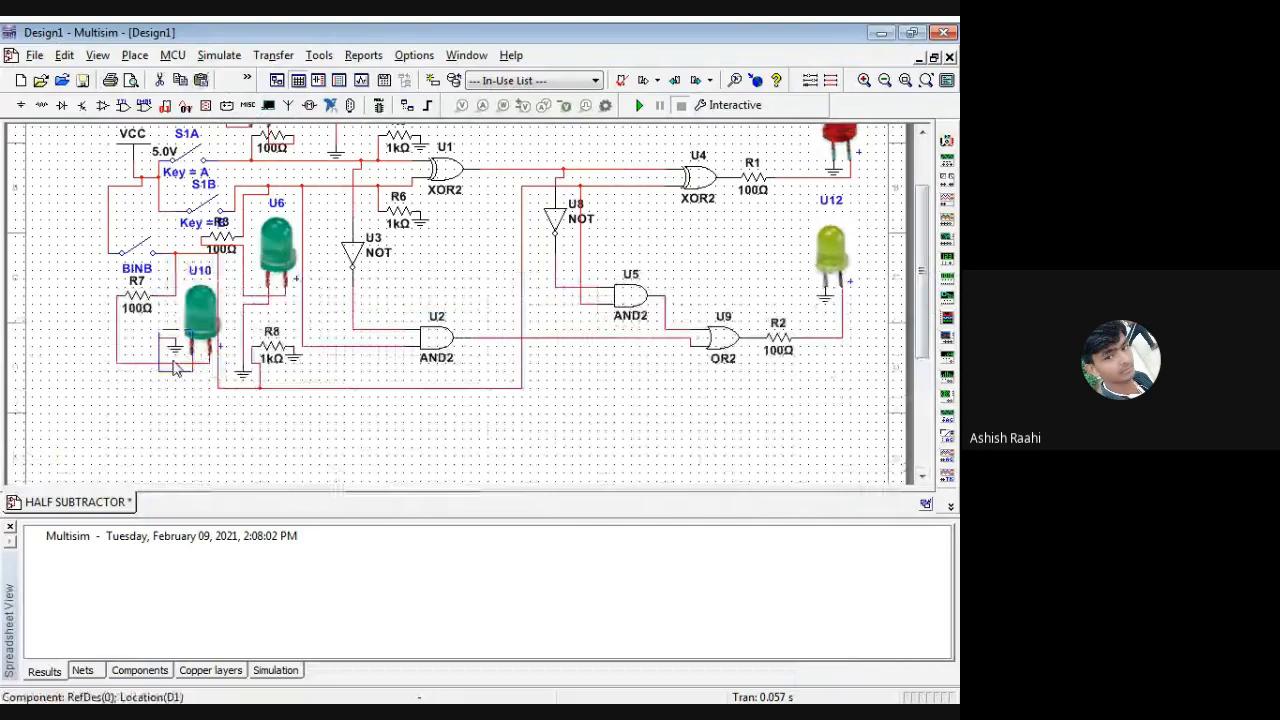
{"action": "left_click", "coordinate": [181, 368]}
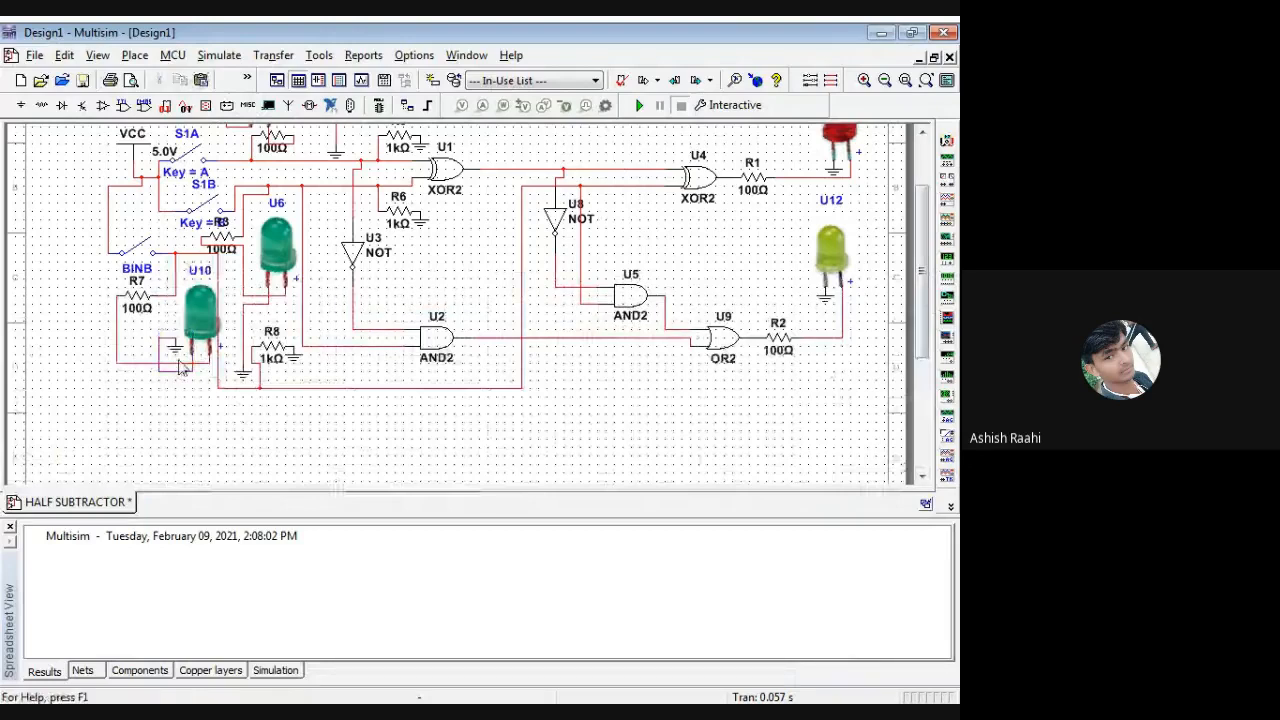
{"action": "left_click", "coordinate": [172, 365]}
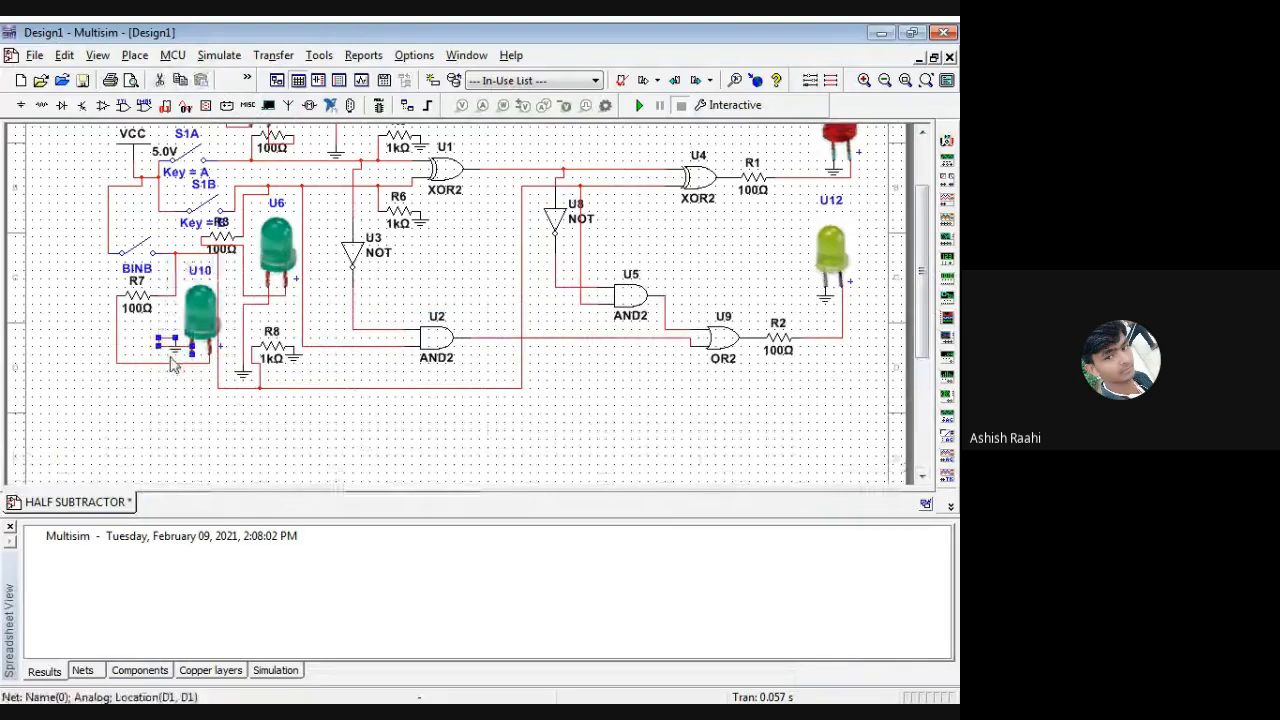
{"action": "left_click", "coordinate": [159, 333]}
{"action": "left_click", "coordinate": [205, 377]}
{"action": "left_click_drag", "start_coordinate": [176, 349], "coordinate": [148, 343]}
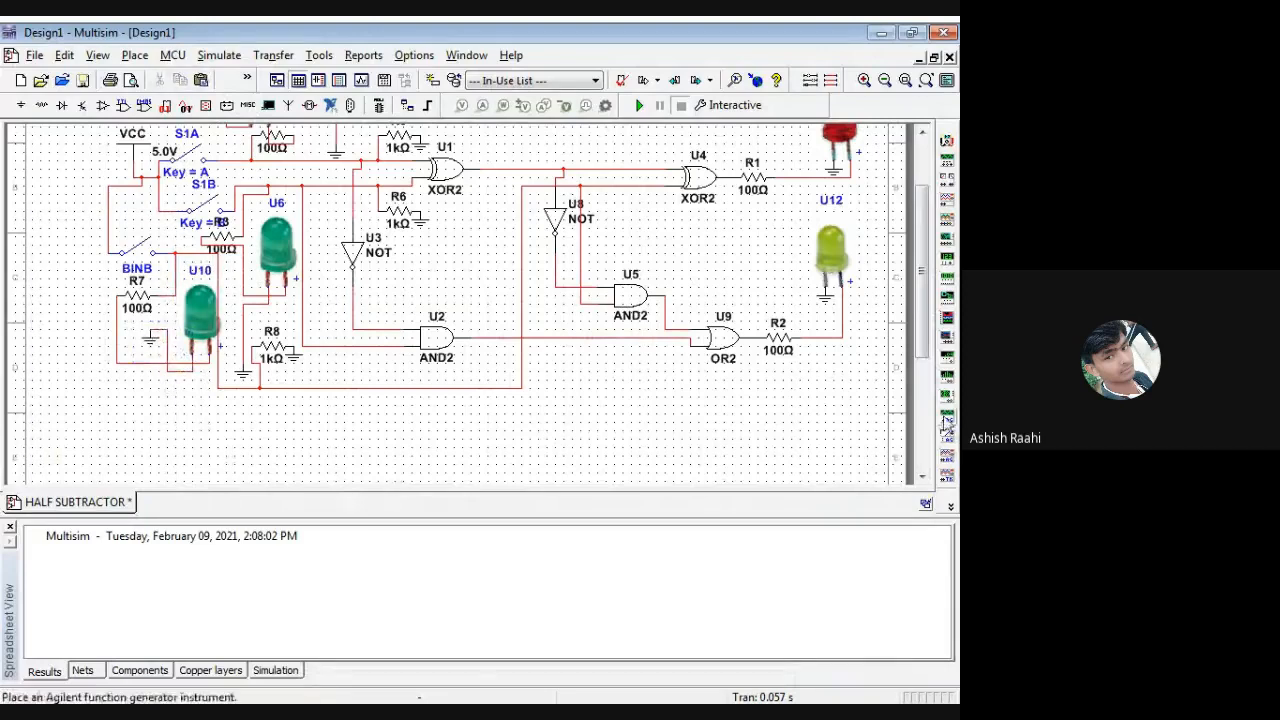
Run the interactive simulation and test input A alone by closing and reopening switch S1A
{"action": "left_click_drag", "start_coordinate": [925, 337], "coordinate": [925, 330]}
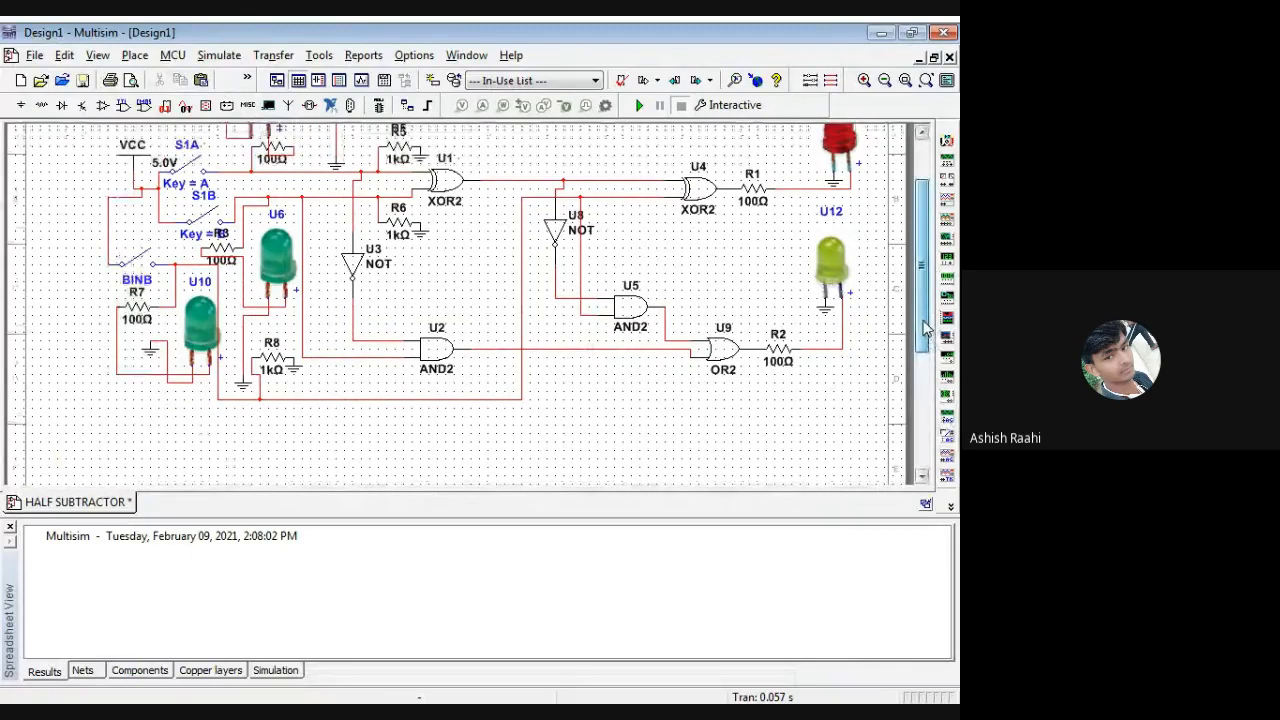
{"action": "left_click_drag", "start_coordinate": [925, 329], "coordinate": [924, 290]}
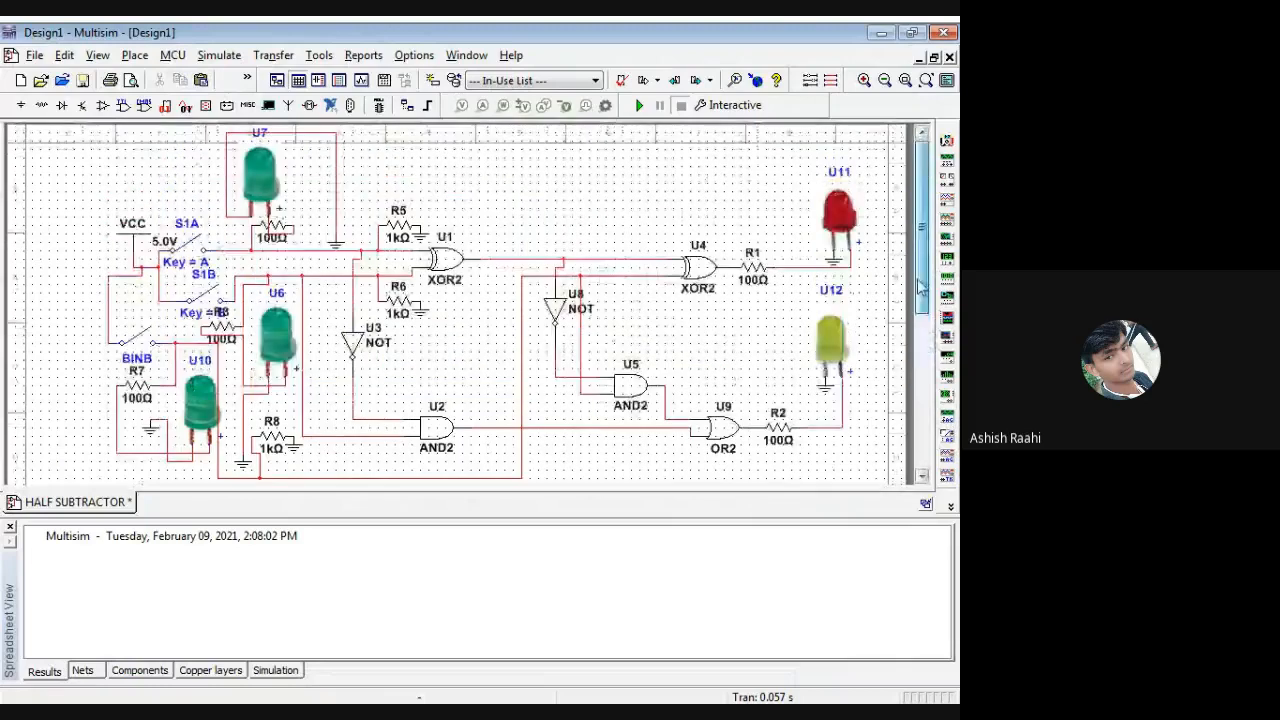
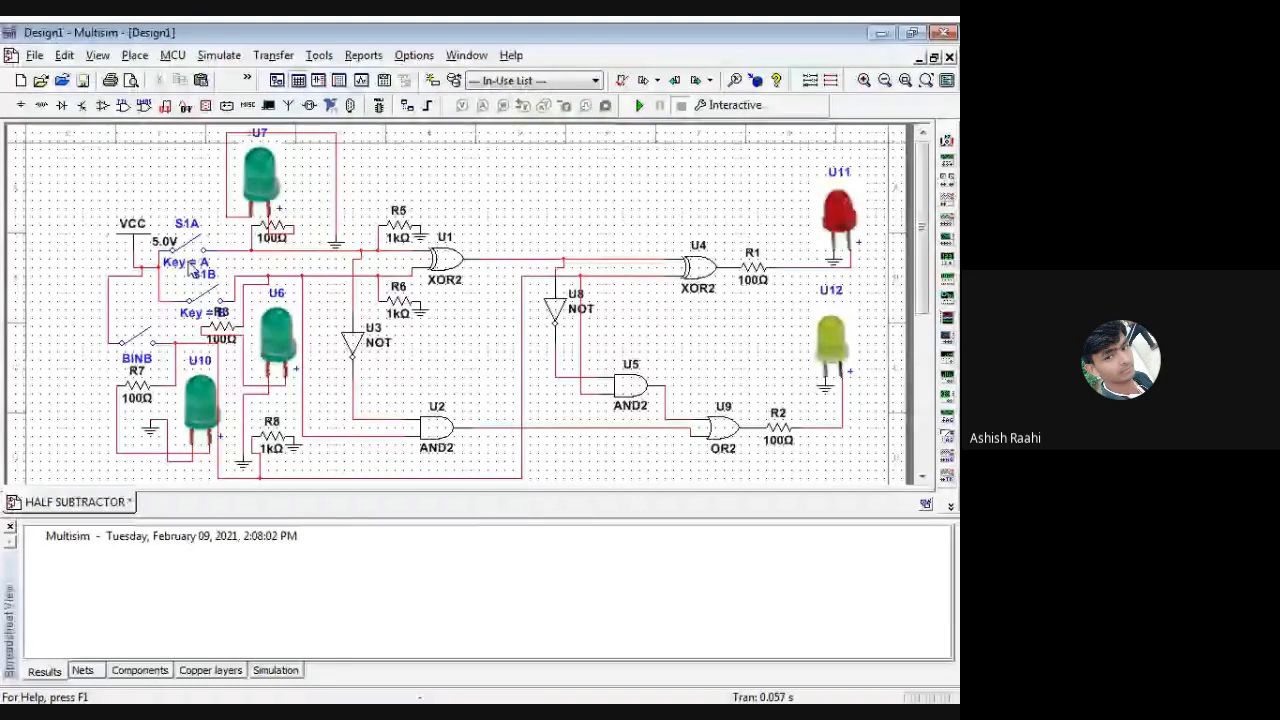
{"action": "left_click", "coordinate": [190, 265]}
{"action": "left_click", "coordinate": [639, 104]}
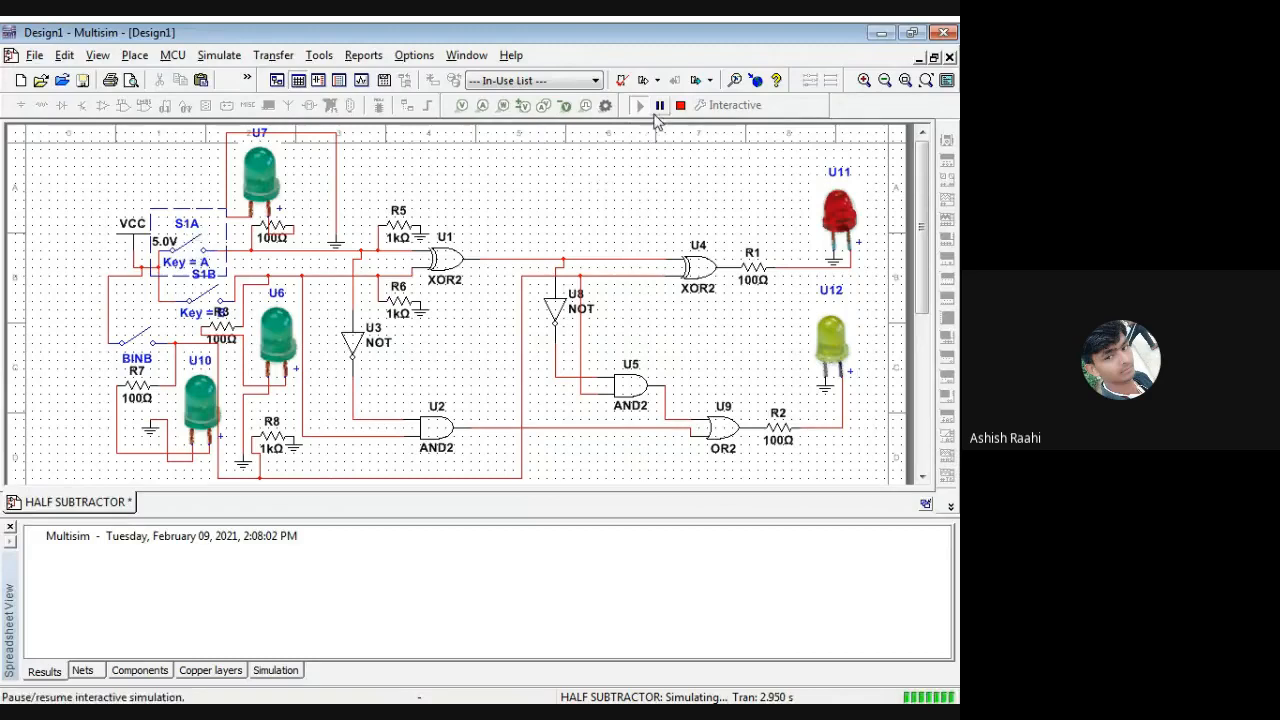
{"action": "left_click", "coordinate": [190, 253]}
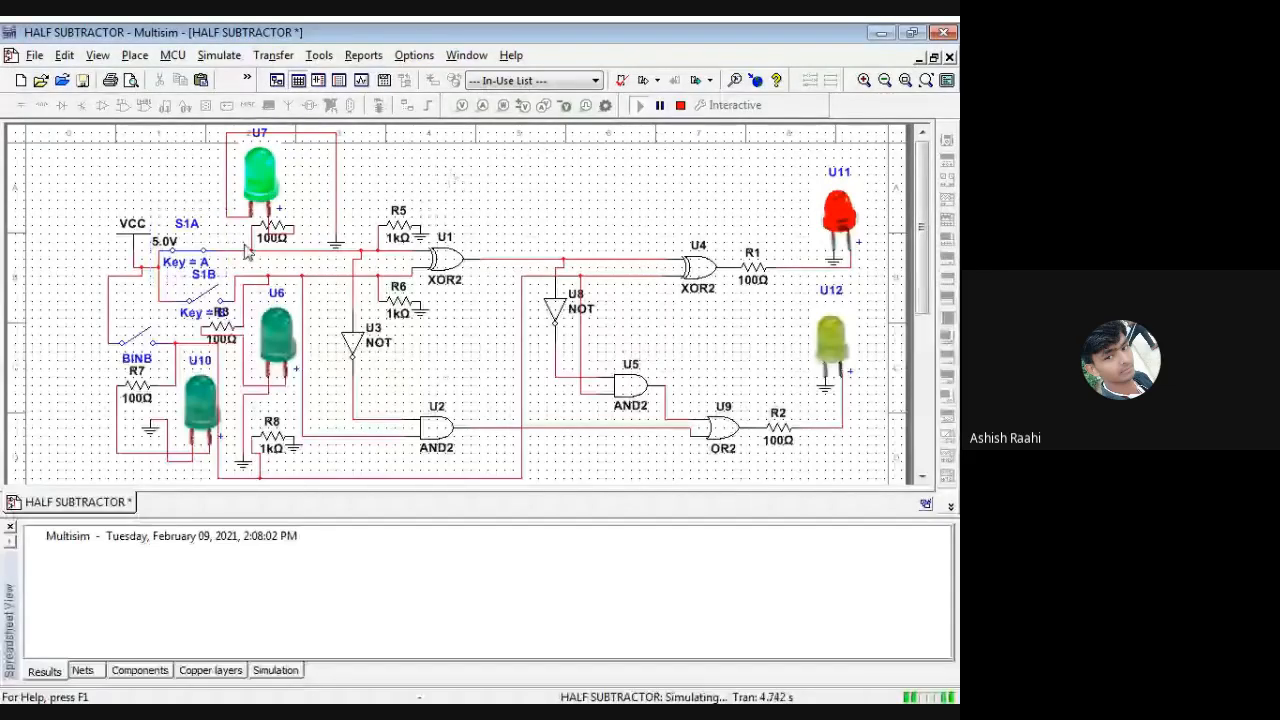
{"action": "left_click", "coordinate": [190, 258]}
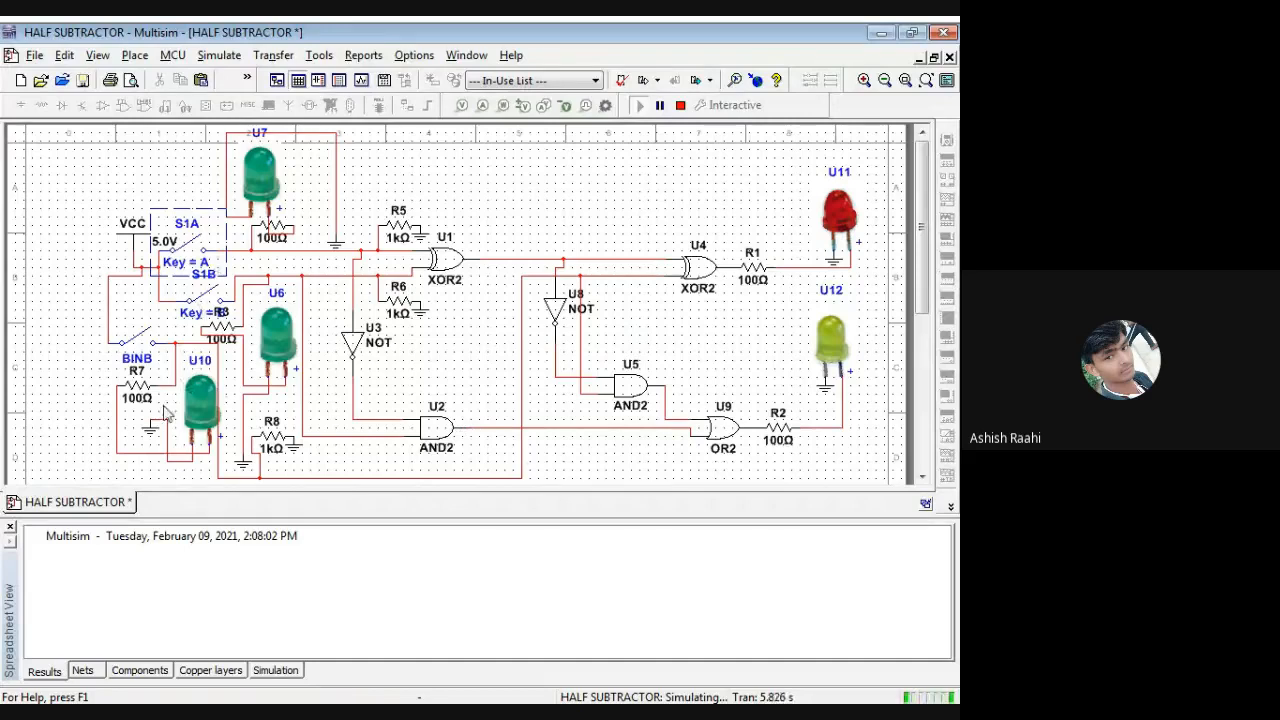
With S1A open, test the subtractor with BINB closed alone, with S1B and BINB closed, and with S1B alone
{"action": "left_click", "coordinate": [147, 343]}
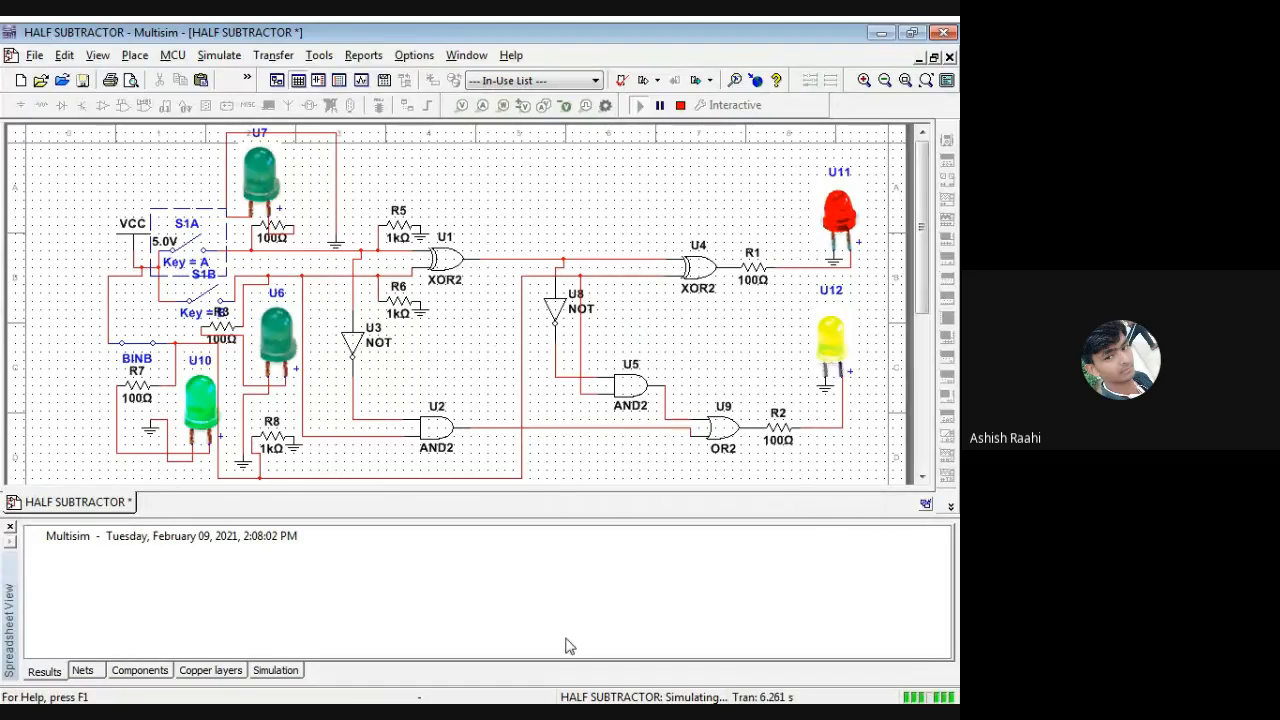
{"action": "left_click", "coordinate": [205, 300]}
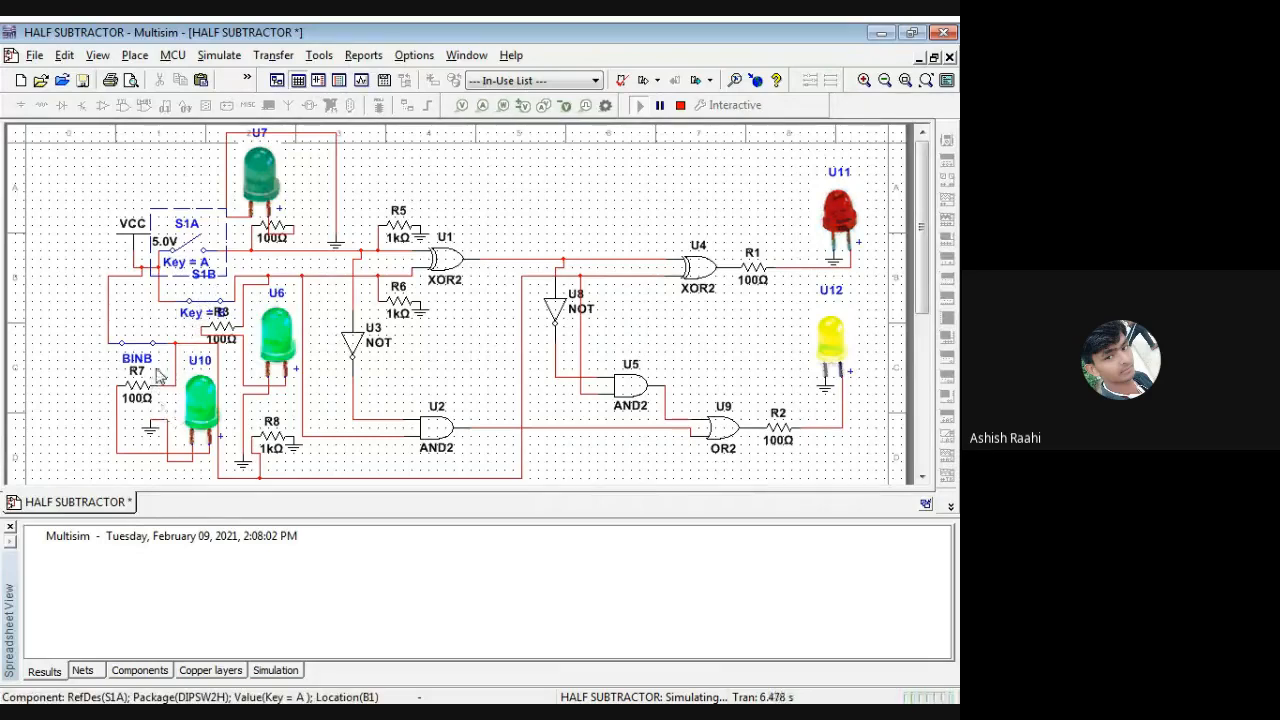
{"action": "left_click", "coordinate": [140, 345]}
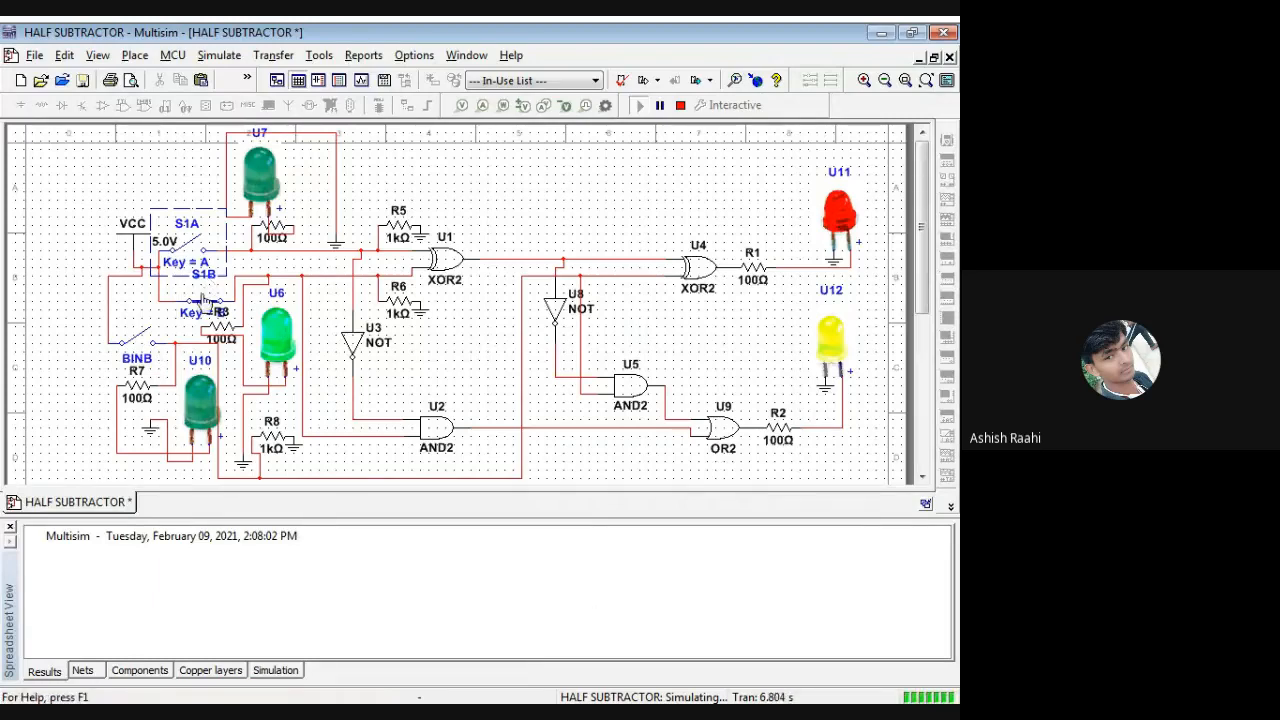
Test the combinations with S1A closed: all three switches, S1A with BINB, S1A alone, and S1A with S1B
{"action": "left_click", "coordinate": [140, 338]}
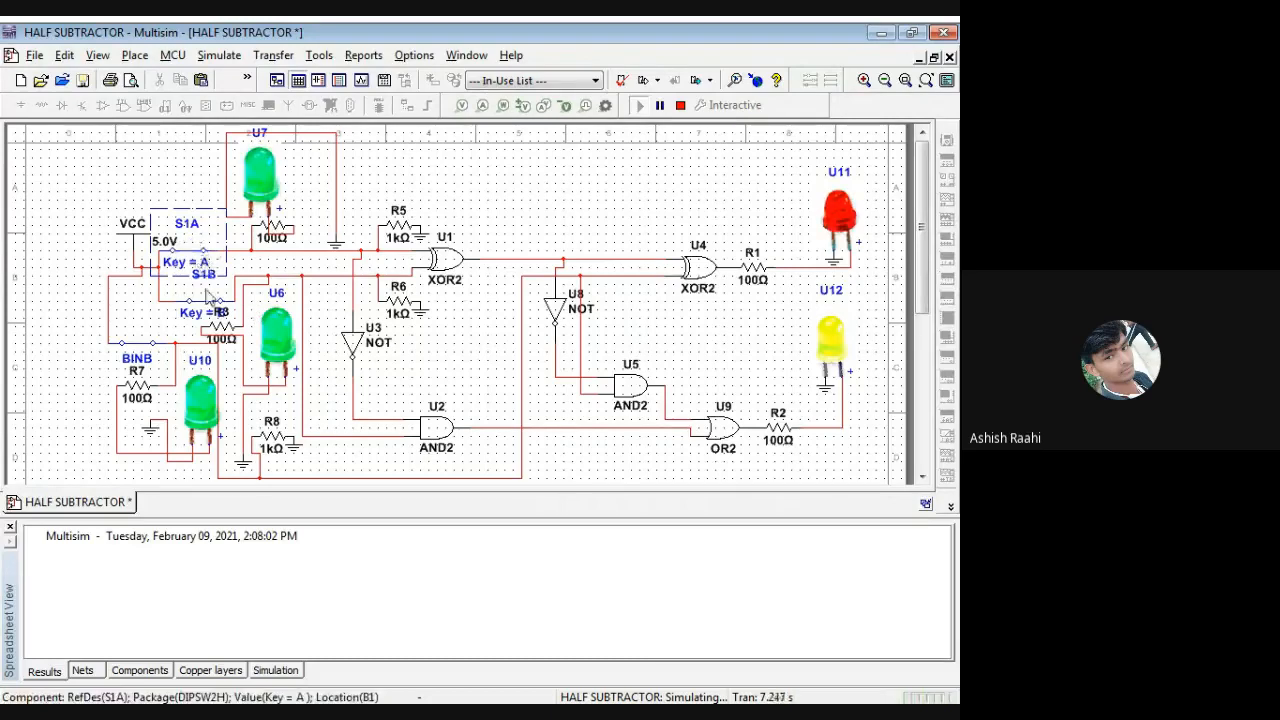
{"action": "left_click", "coordinate": [205, 296]}
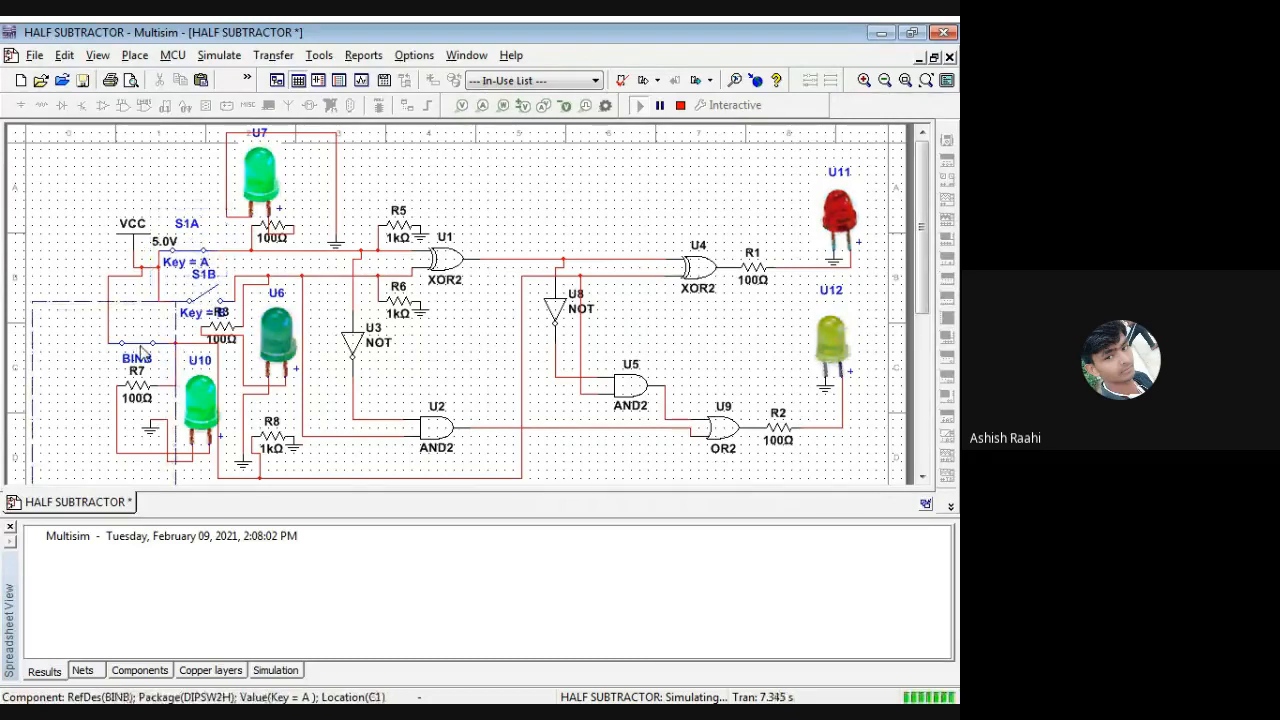
{"action": "left_click", "coordinate": [143, 350]}
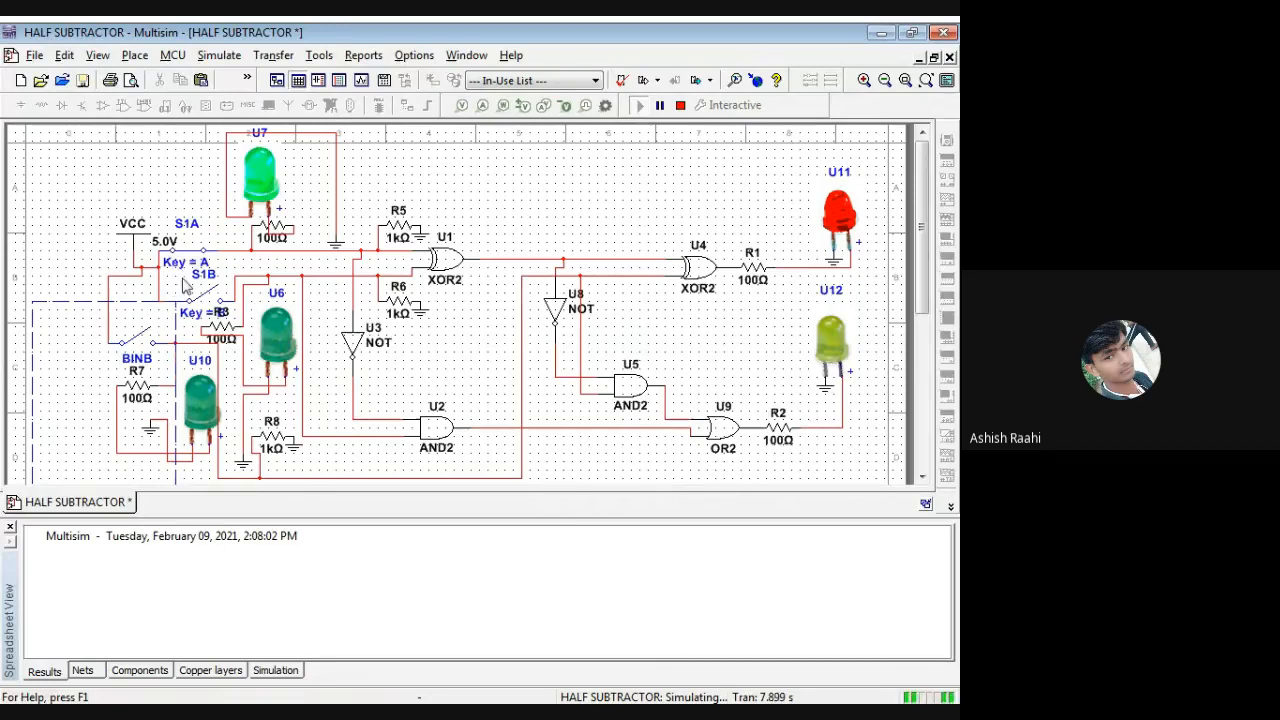
{"action": "left_click", "coordinate": [138, 343]}
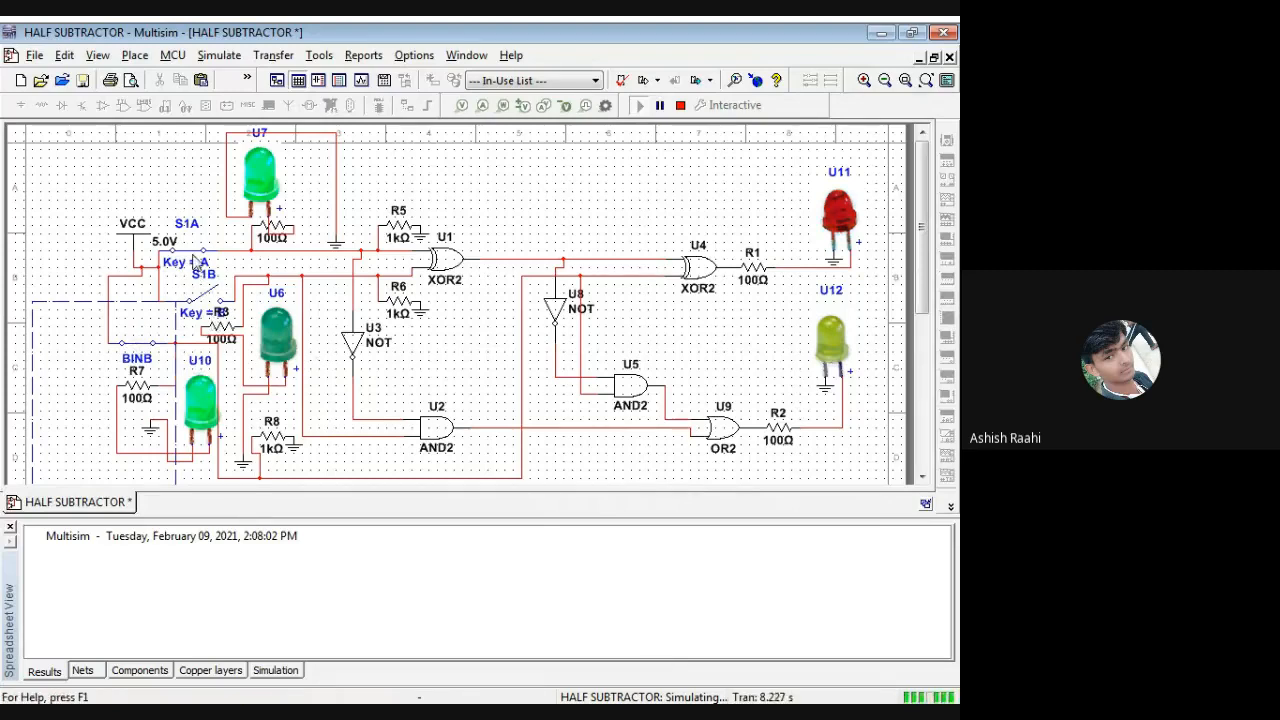
{"action": "left_click", "coordinate": [203, 299]}
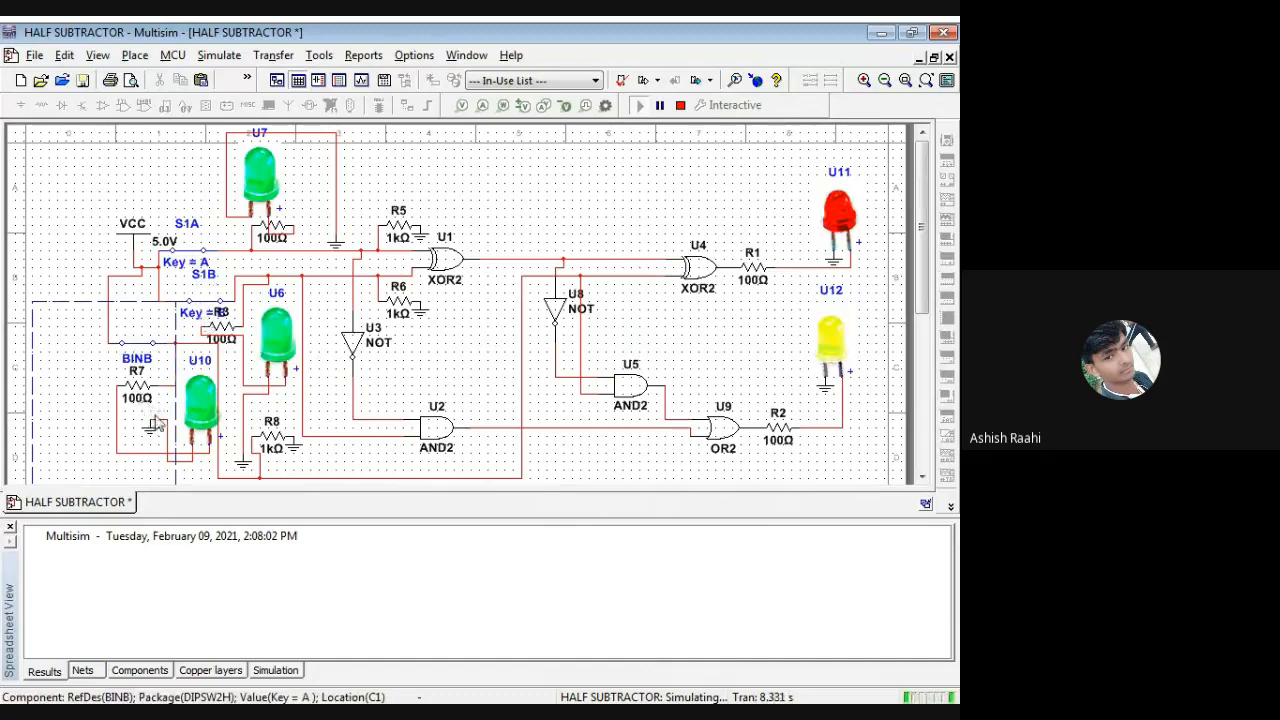
{"action": "left_click", "coordinate": [150, 360]}
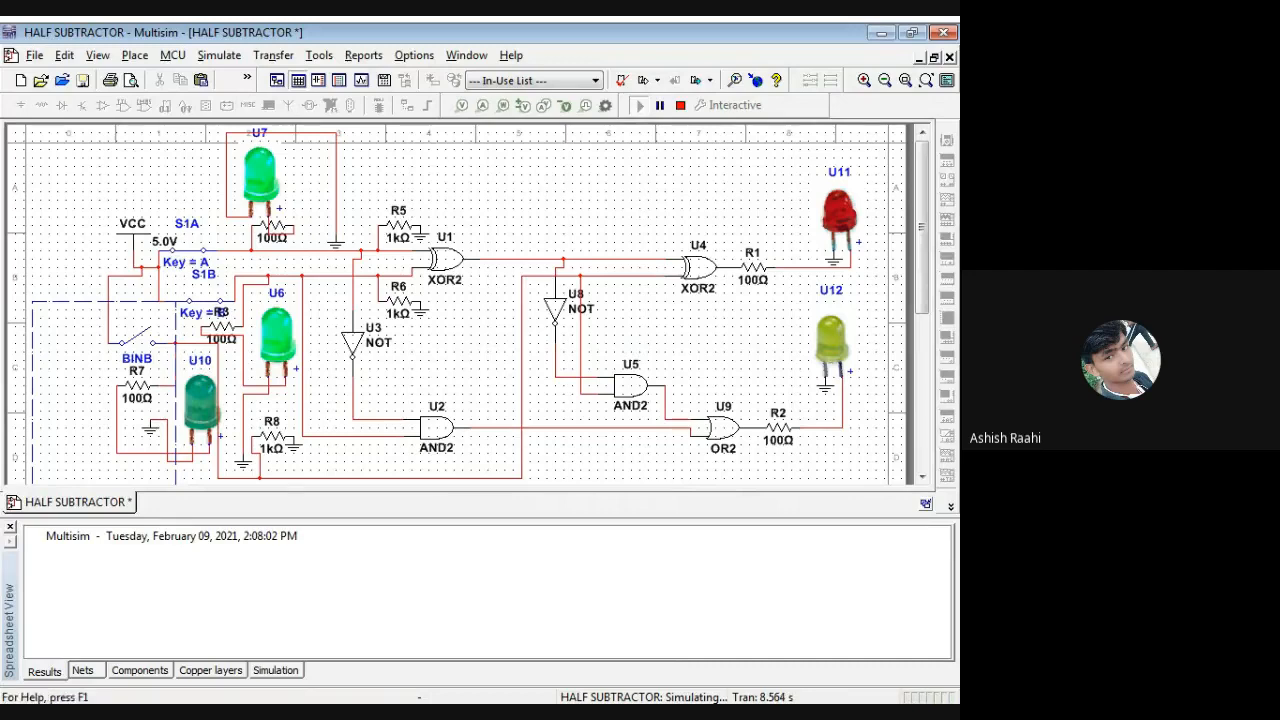
Close BINB to retest all three inputs high, and open S1A, S1B and BINB to reset every input
{"action": "scroll", "coordinate": [397, 428], "scroll_direction": "down", "scroll_amount": 1}
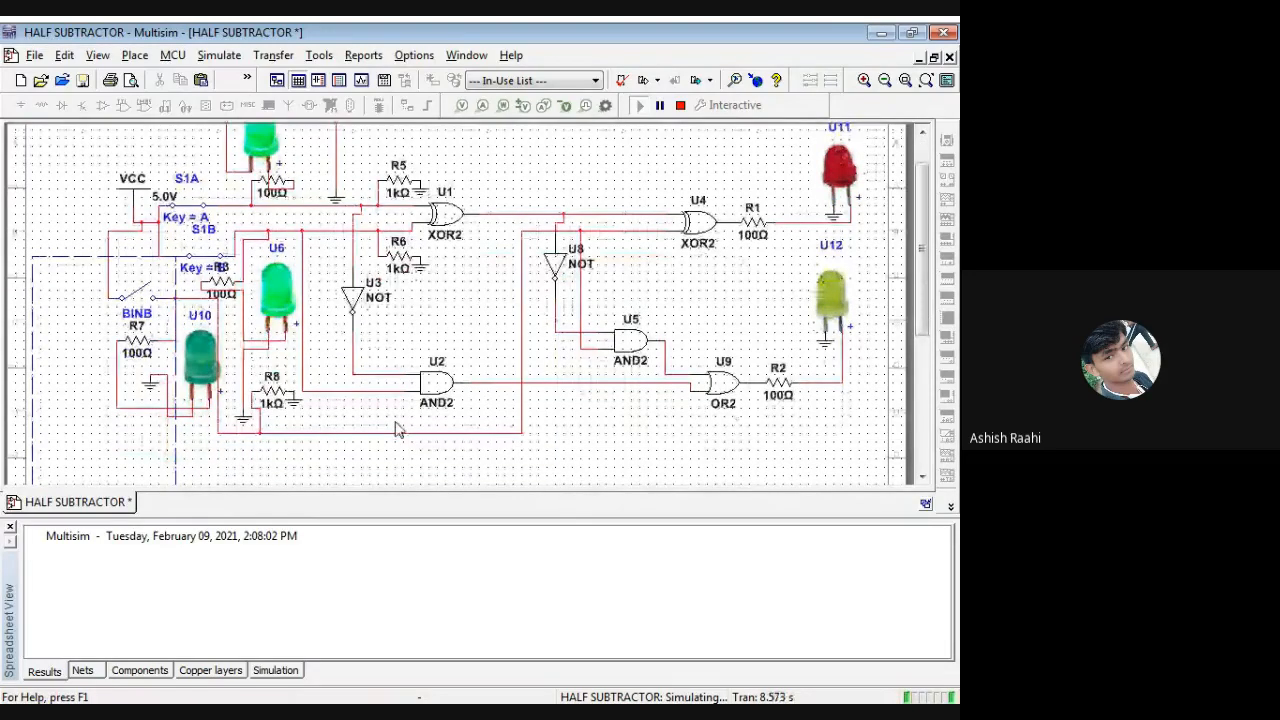
{"action": "scroll", "coordinate": [397, 428], "scroll_direction": "down", "scroll_amount": 2}
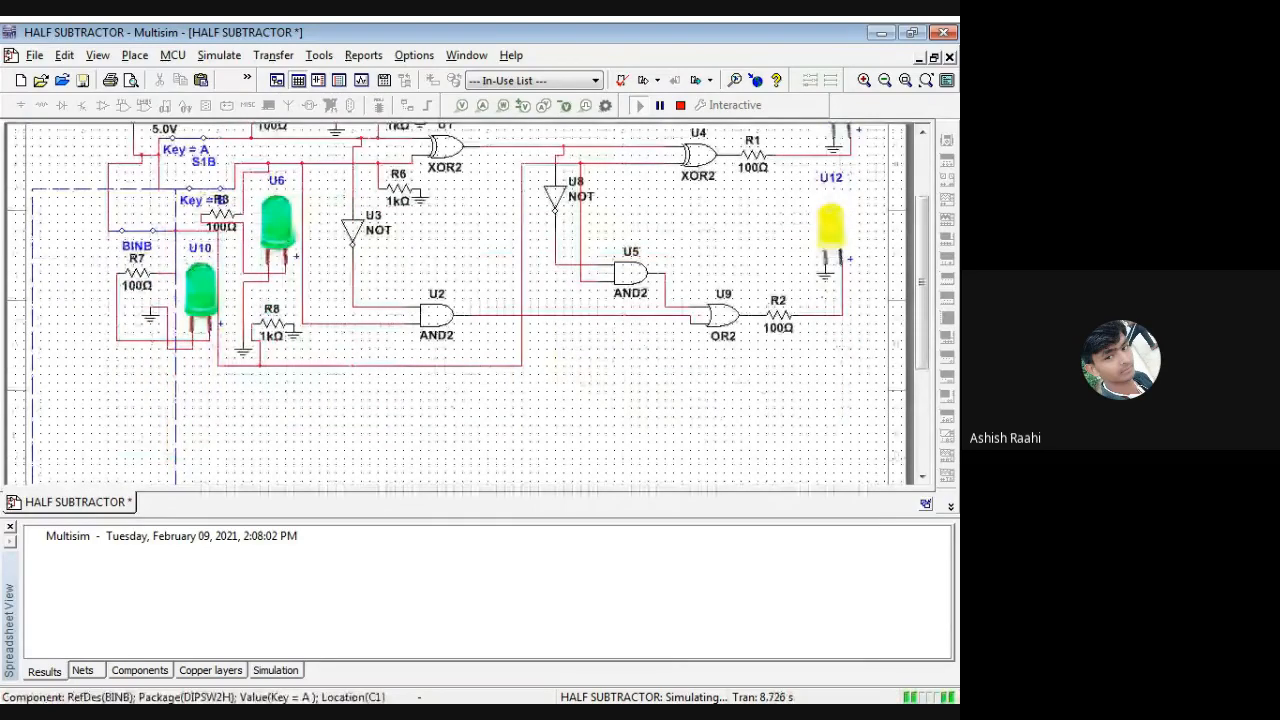
{"action": "scroll", "coordinate": [181, 258], "scroll_direction": "up", "scroll_amount": 3}
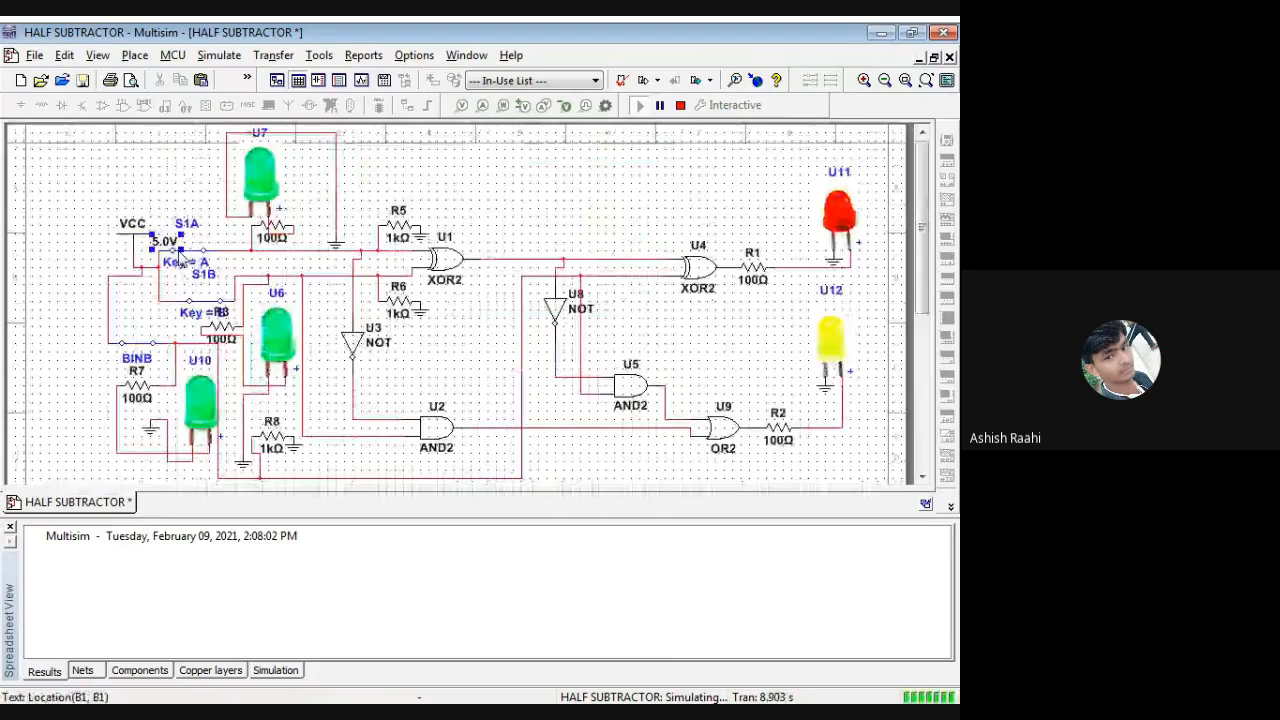
{"action": "left_click", "coordinate": [184, 256]}
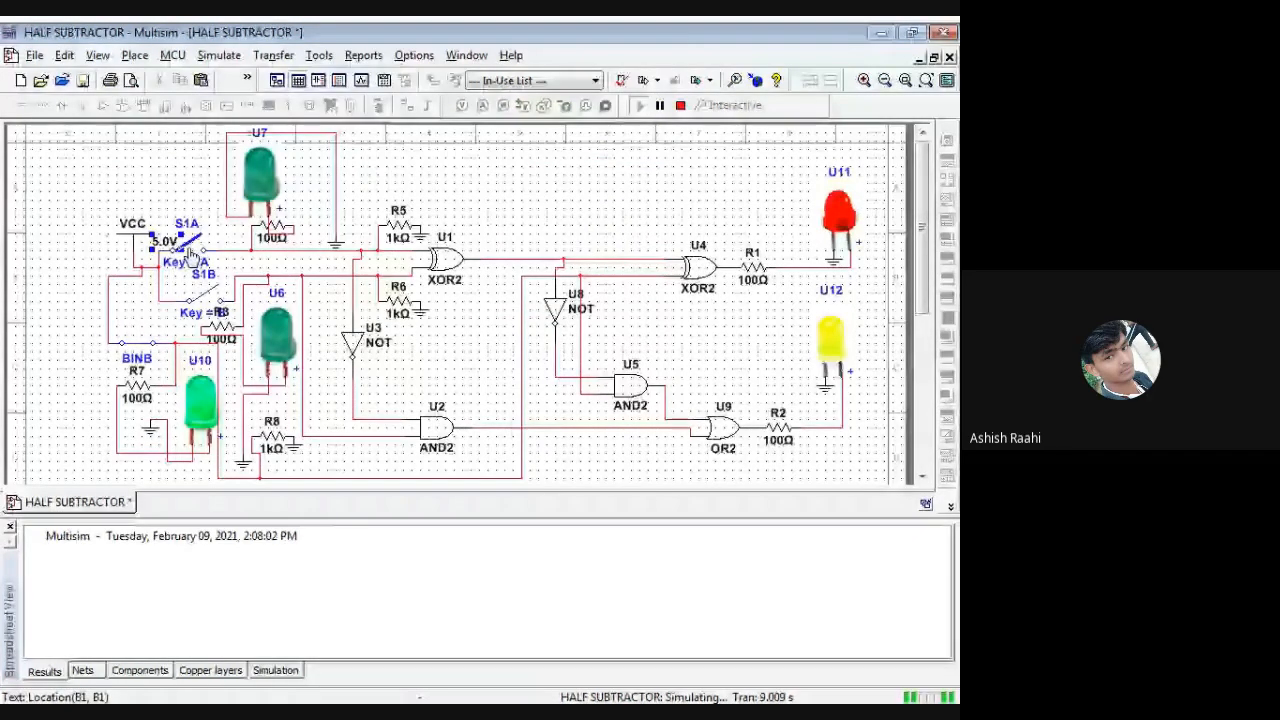
{"action": "key", "text": "b"}
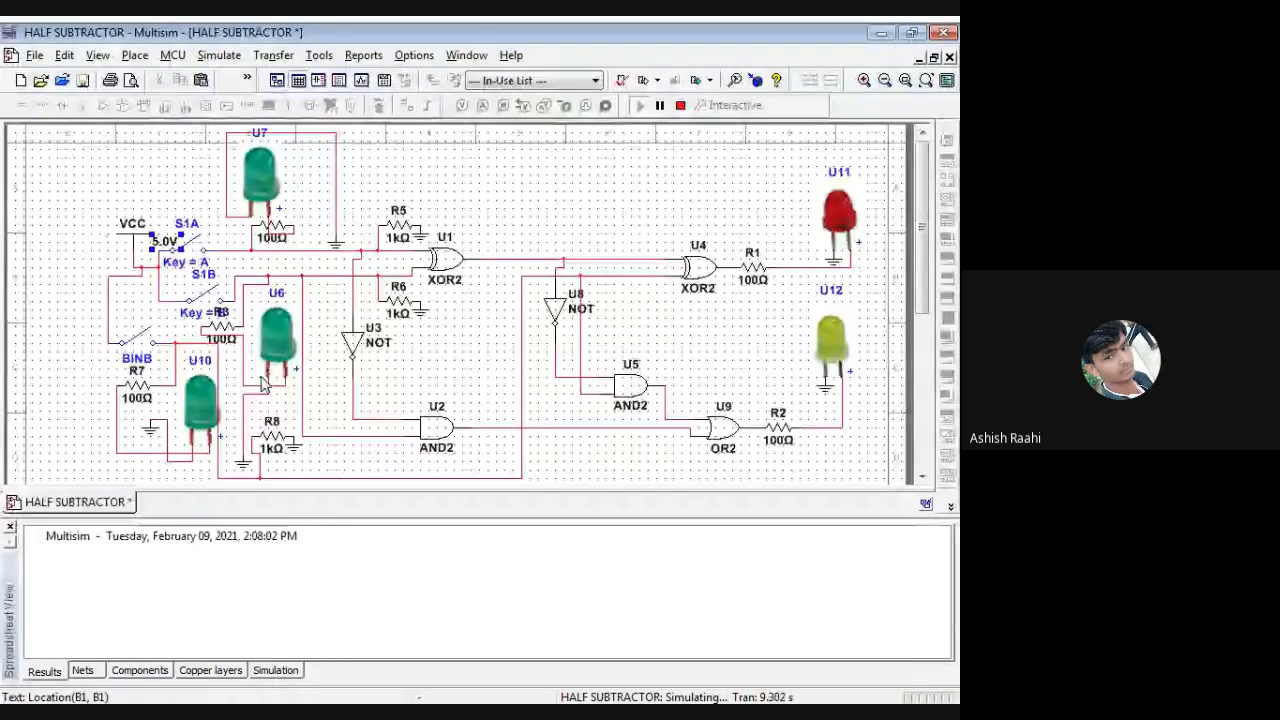